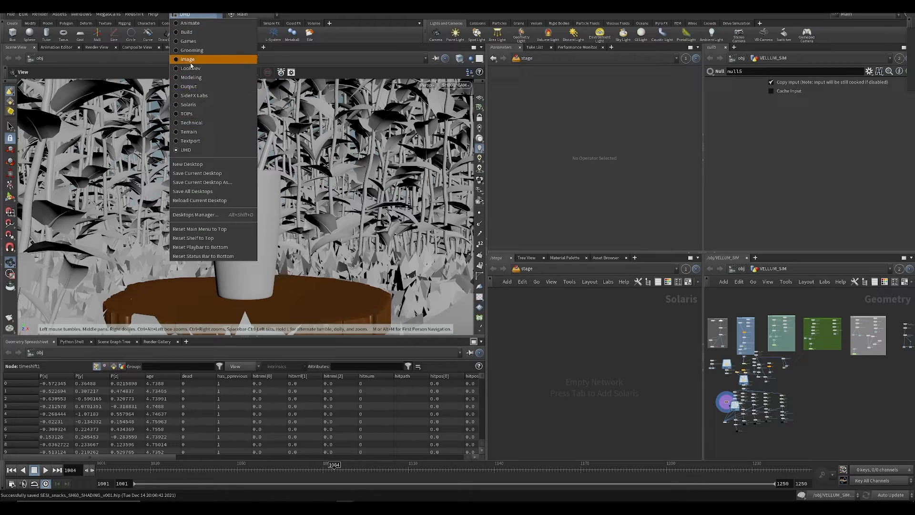
Step: Switch to the Solaris desktop and copy all nodes of the stage network in the other open scene
click(201, 104)
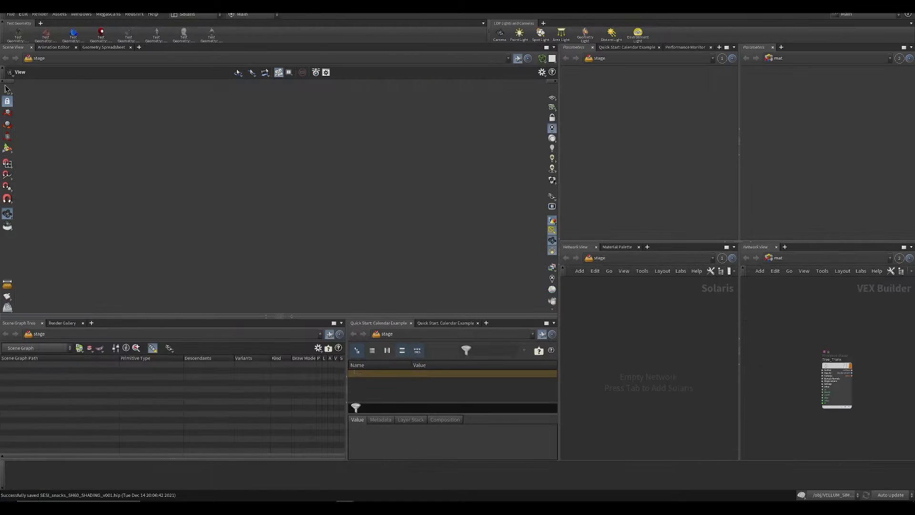
click(214, 475)
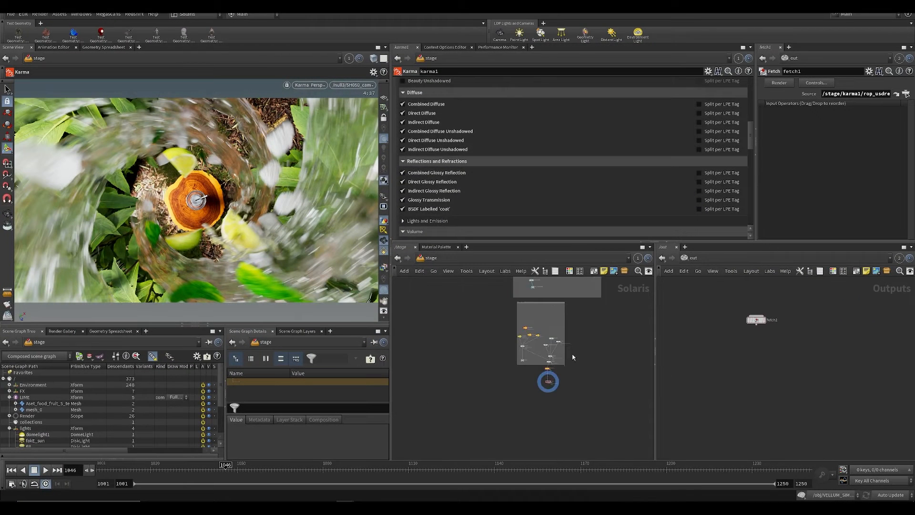
scroll(573, 357, down, 5)
middle_drag(574, 358, 517, 424)
drag(479, 363, 561, 449)
middle_drag(485, 362, 480, 334)
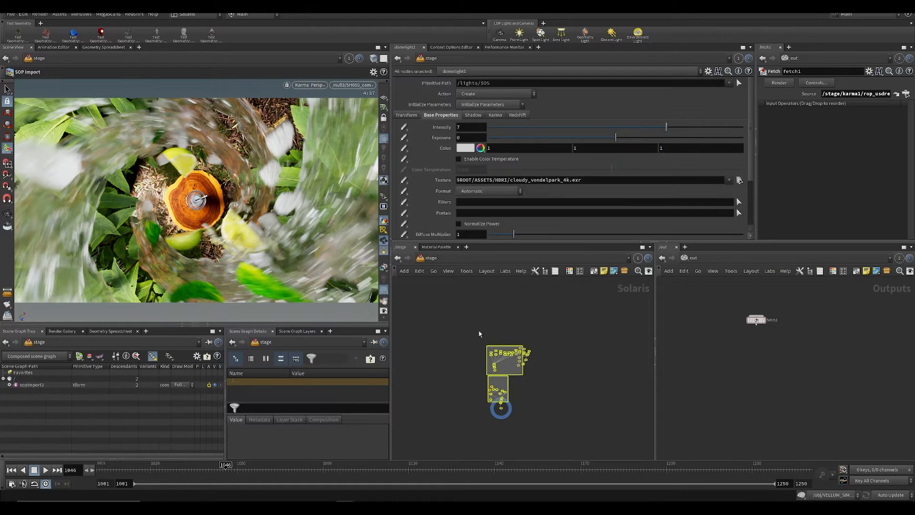
key(ctrl+c)
Step: Return to the shading scene and paste the copied nodes and network boxes into its empty stage network
scroll(513, 396, up, 3)
scroll(476, 424, up, 2)
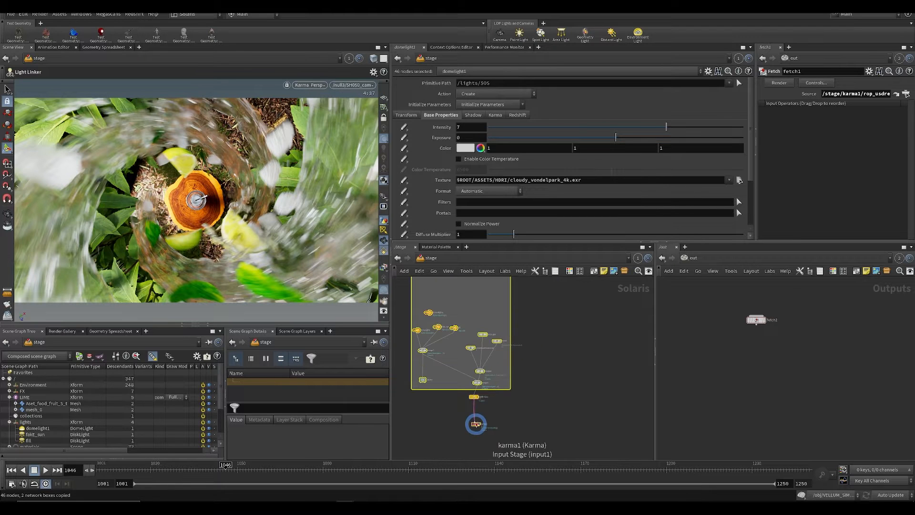
middle_drag(477, 424, 483, 417)
mouse_move(344, 503)
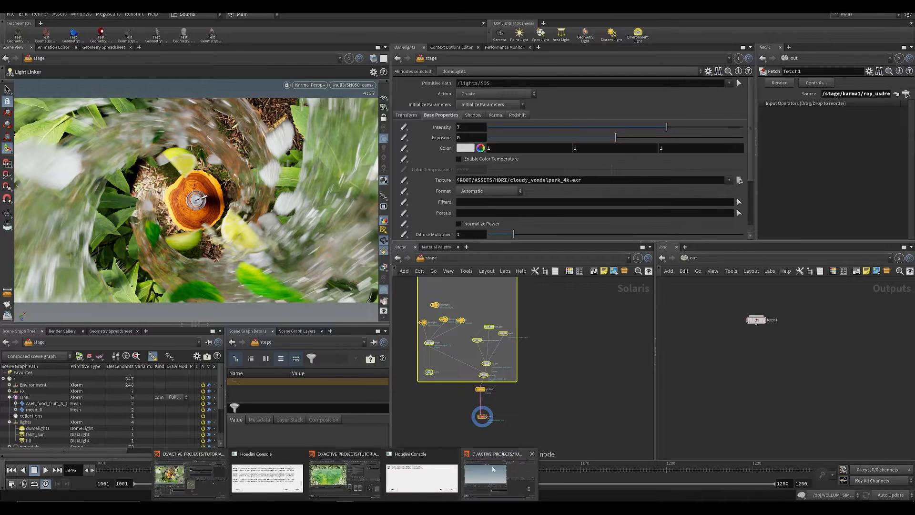
click(492, 472)
key(ctrl+v)
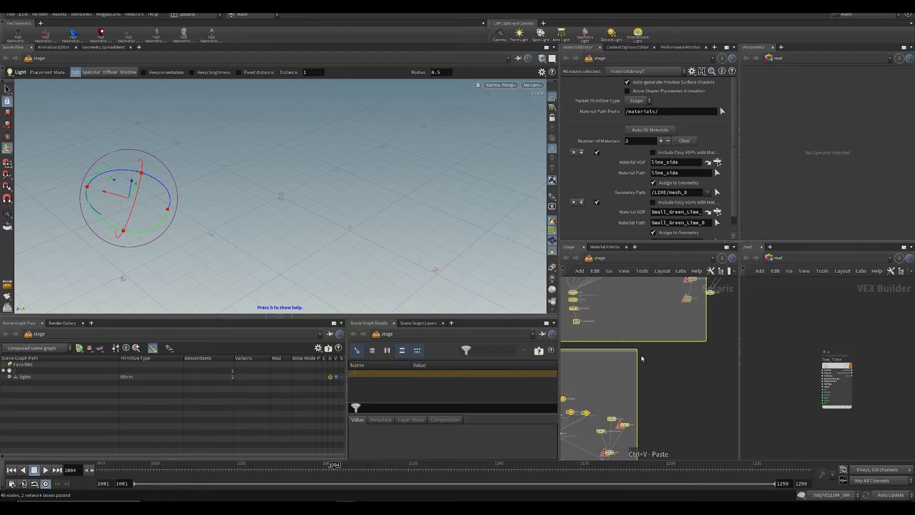
scroll(642, 360, down, 5)
click(652, 361)
Step: Display the Mossy_Ground_2x2_M material library and switch the viewport renderer from Karma to Houdini GL
scroll(615, 355, up, 8)
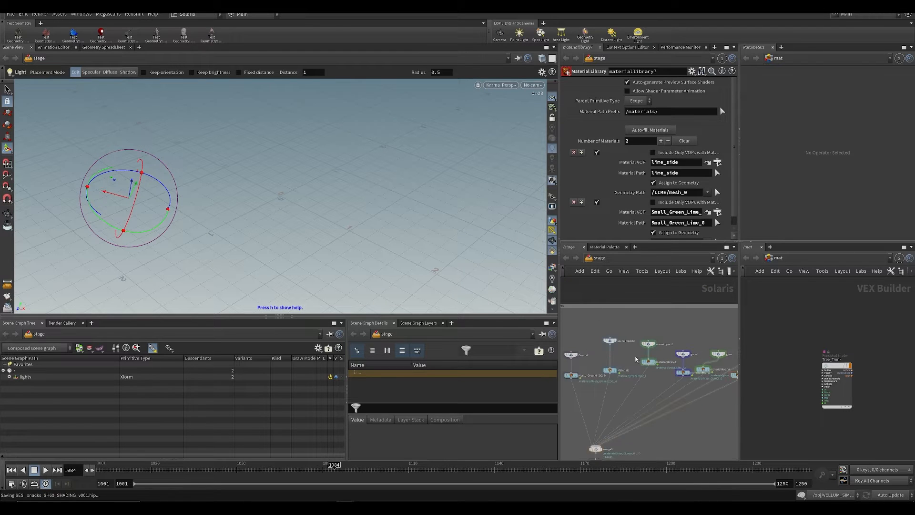
scroll(577, 378, up, 2)
click(578, 366)
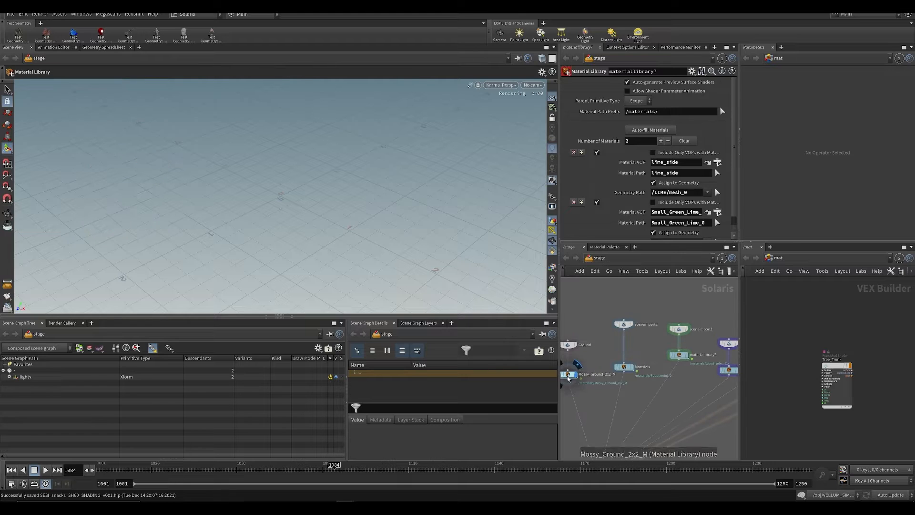
click(495, 84)
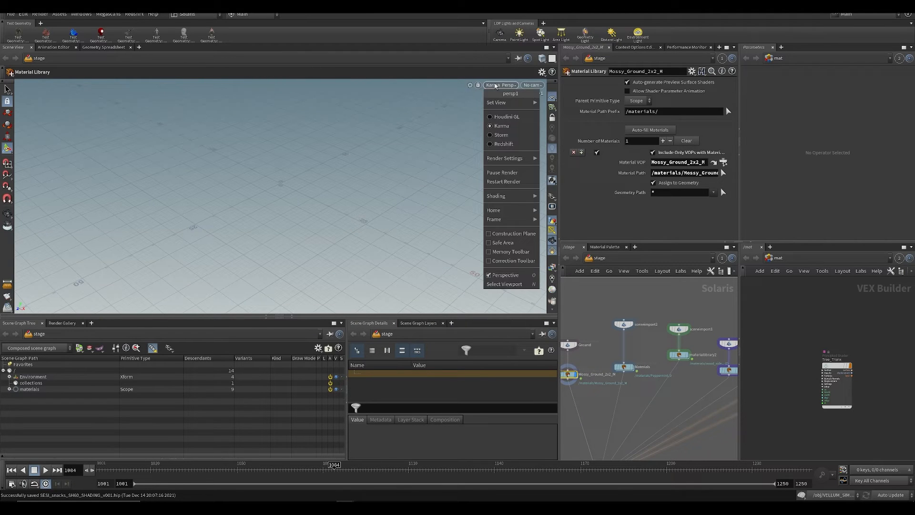
click(499, 118)
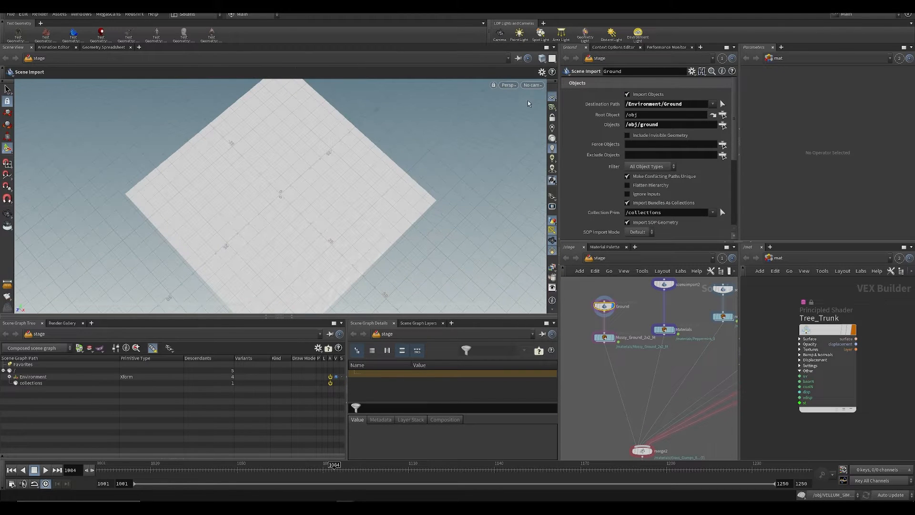
Step: Examine the mossy ground material on the ground plane up close and check the Ground scene import's settings
scroll(584, 343, up, 3)
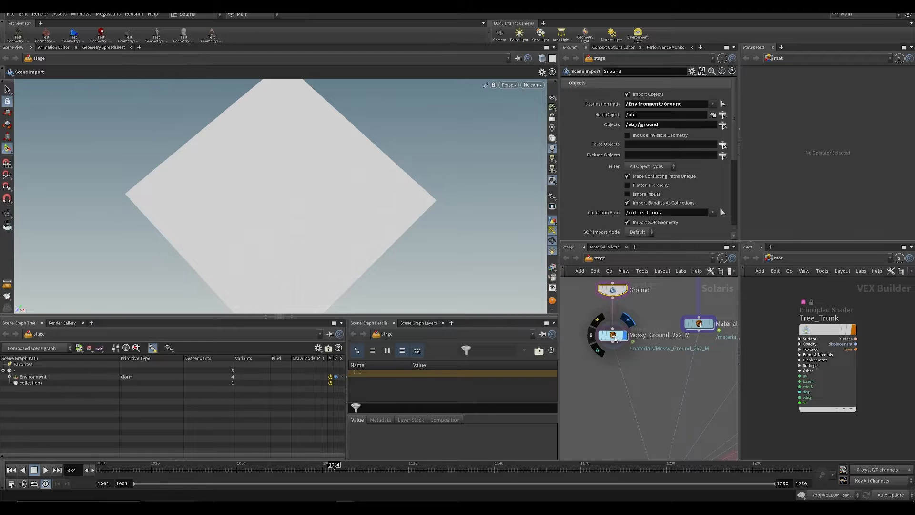
click(605, 337)
alt+drag(385, 208, 323, 244)
alt+right_drag(323, 243, 533, 315)
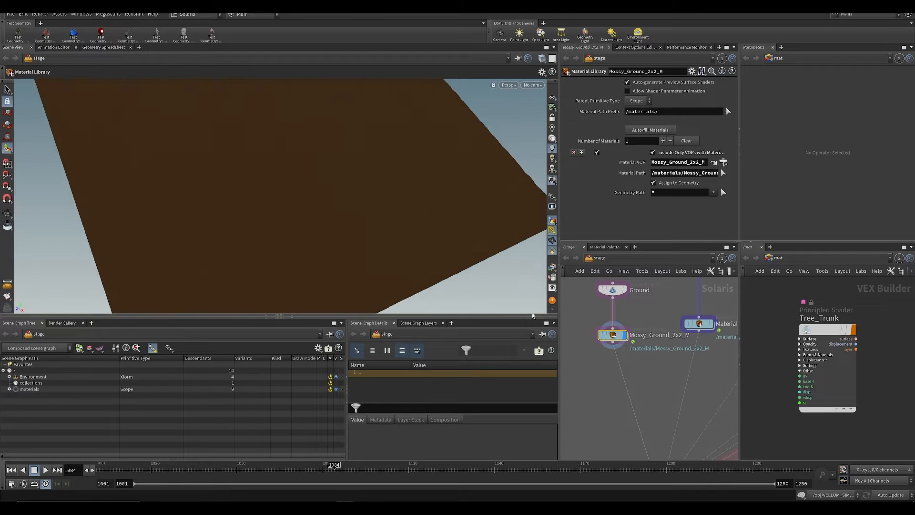
click(623, 289)
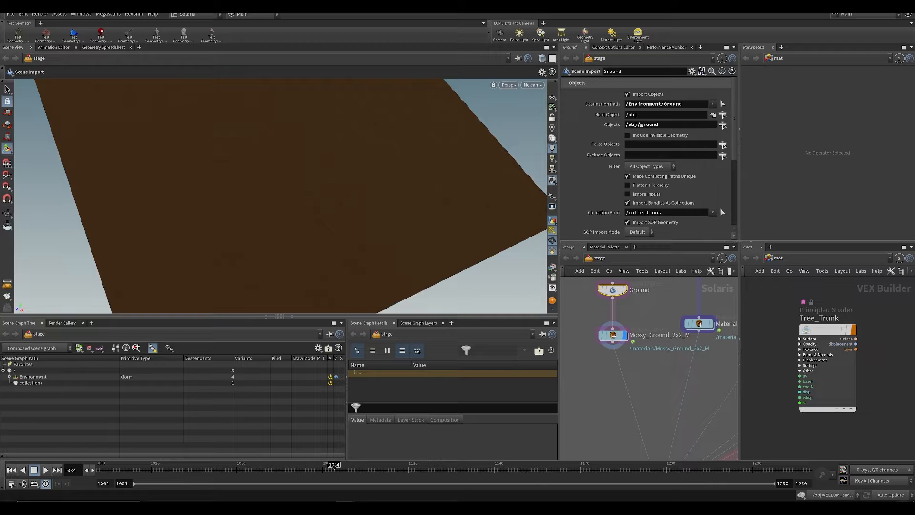
Step: Set the update mode to Manual and open the ground geometry in the object network
click(890, 495)
click(887, 488)
click(793, 261)
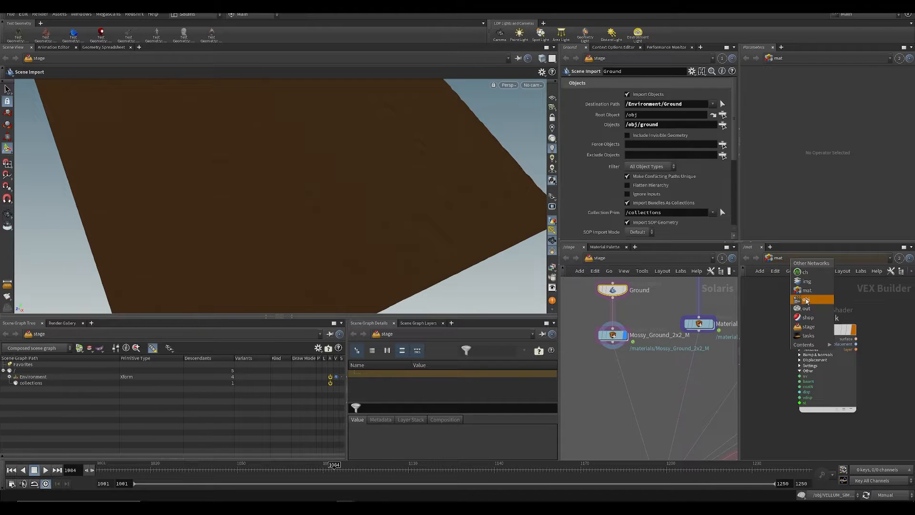
click(797, 300)
scroll(755, 385, up, 4)
scroll(763, 382, up, 4)
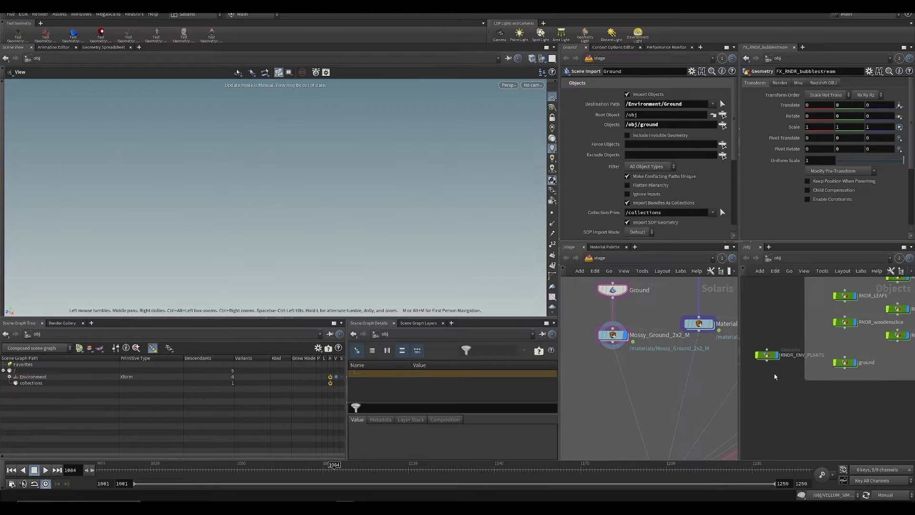
double_click(843, 364)
Step: Add a UV Project node after mountain1, show its initialization settings, and save the scene
key(Tab)
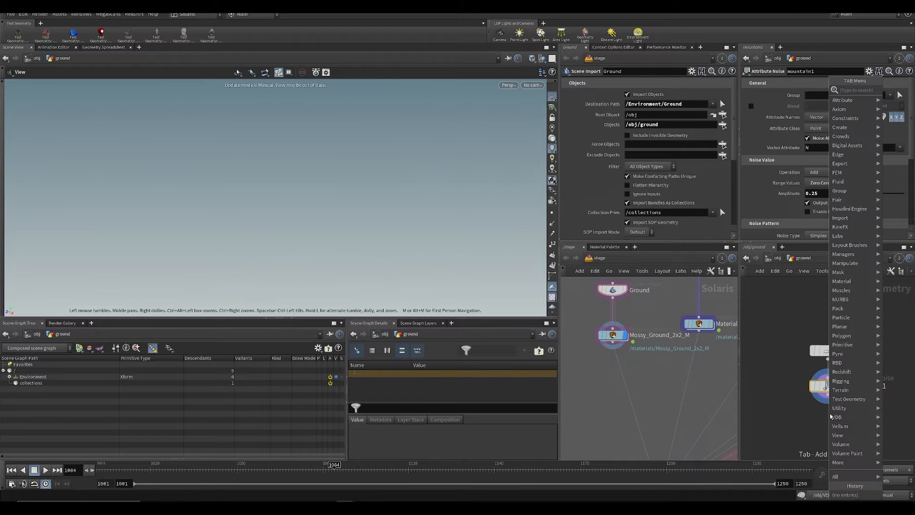
text(uv)
click(769, 153)
click(828, 421)
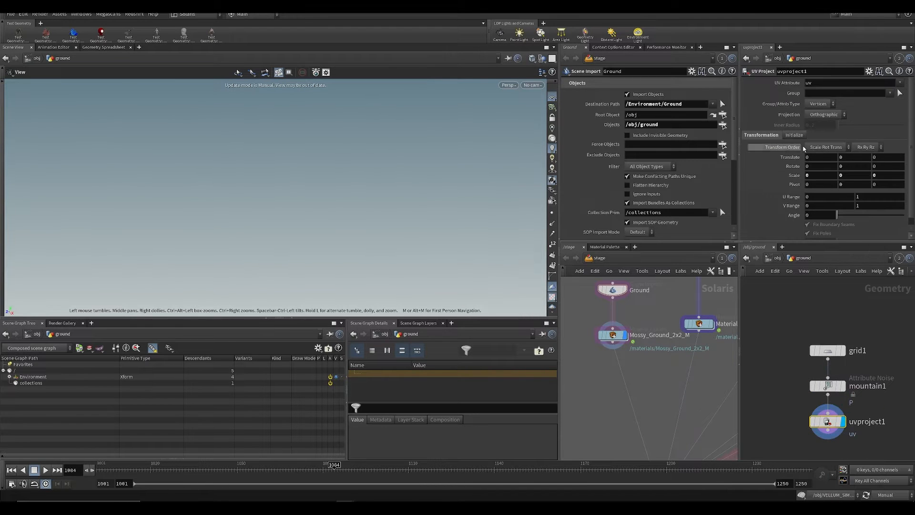
click(805, 135)
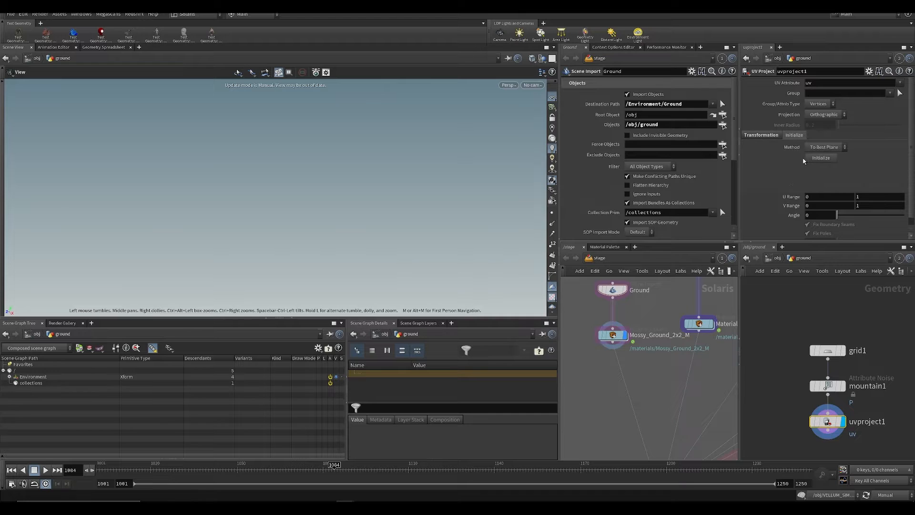
key(ctrl+s)
Step: Link the scene view to pane group 1 and set the update mode back to Auto Update
click(508, 58)
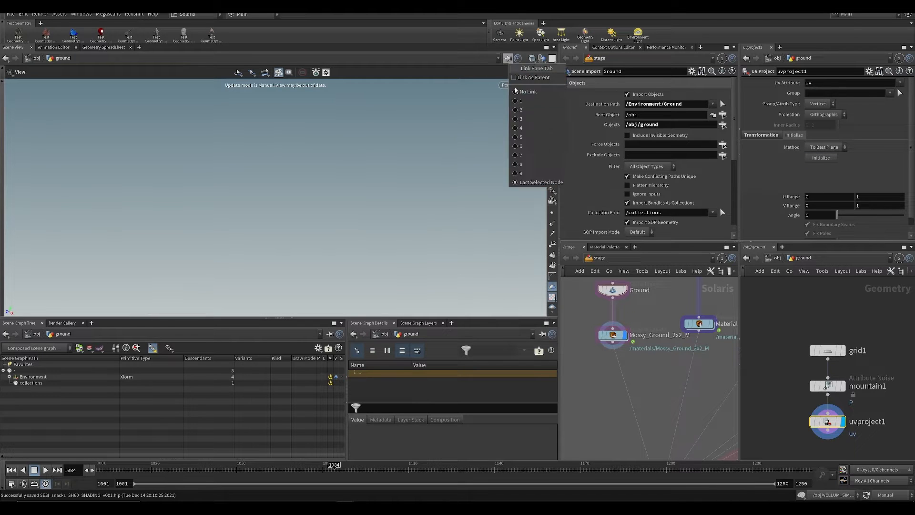
click(522, 101)
click(876, 496)
click(878, 464)
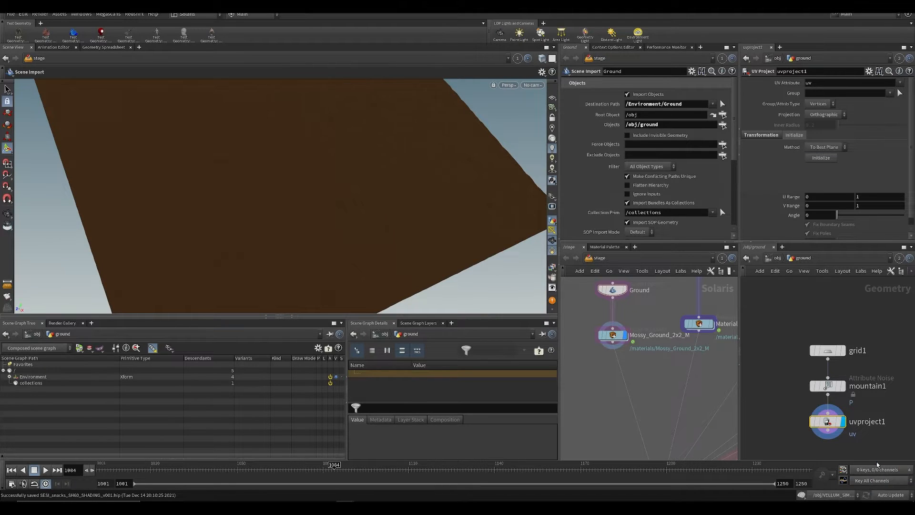
Step: Preview the textured ground with the Karma viewport renderer and save the scene
click(508, 85)
click(529, 119)
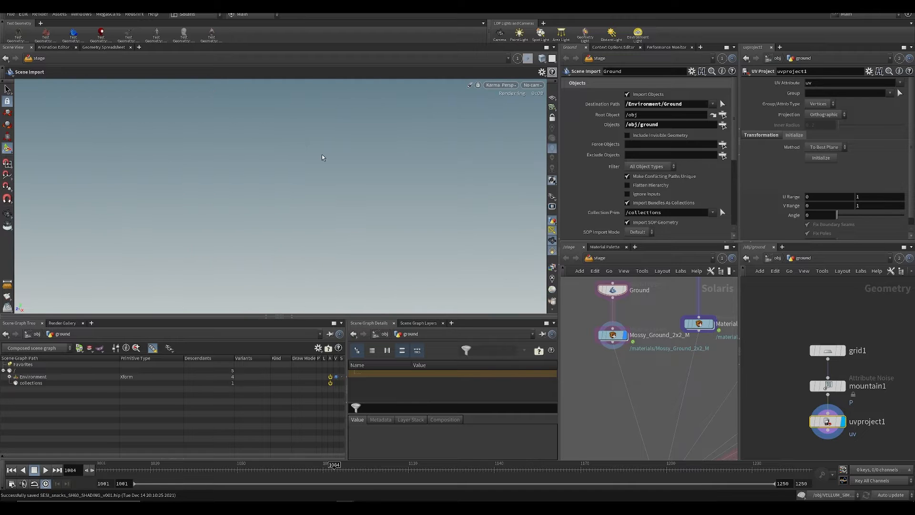
drag(387, 167, 394, 228)
key(ctrl+s)
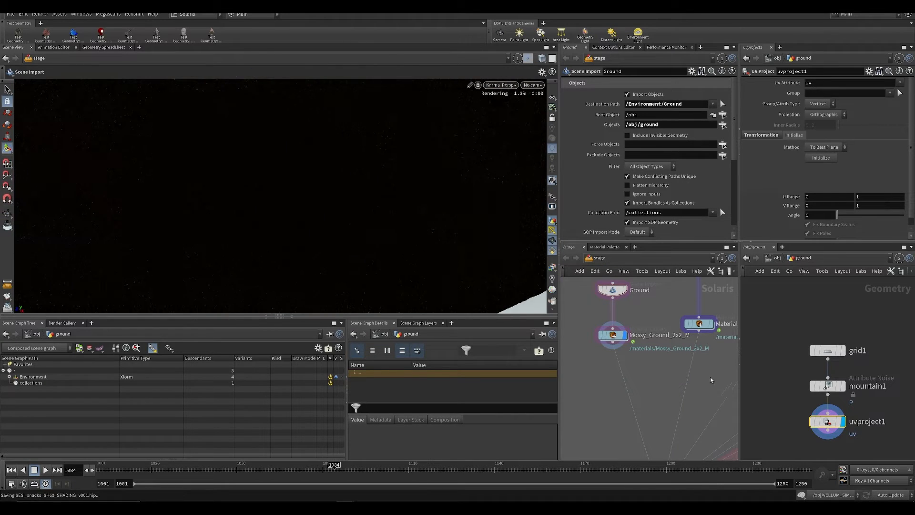
Step: Switch the viewport back to Houdini GL and display the imported environment plants with their Materials library
middle_drag(658, 355, 578, 409)
click(523, 85)
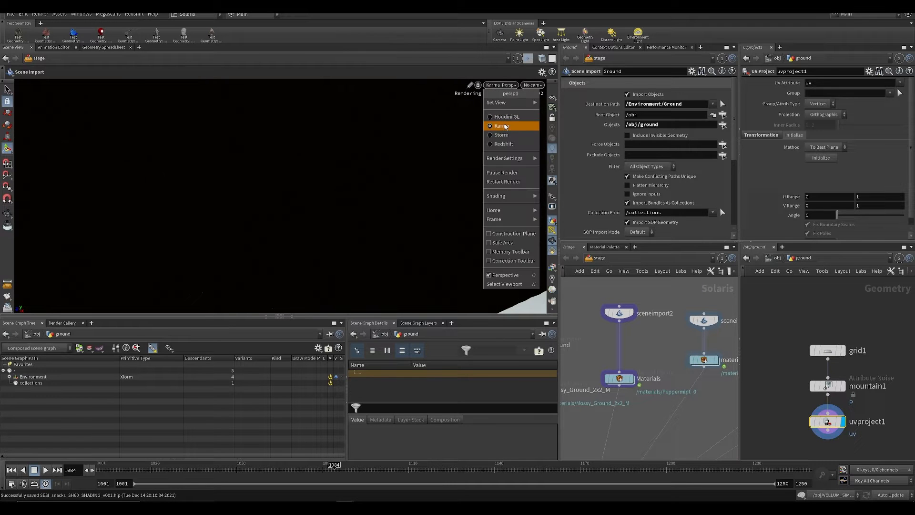
click(510, 118)
click(619, 313)
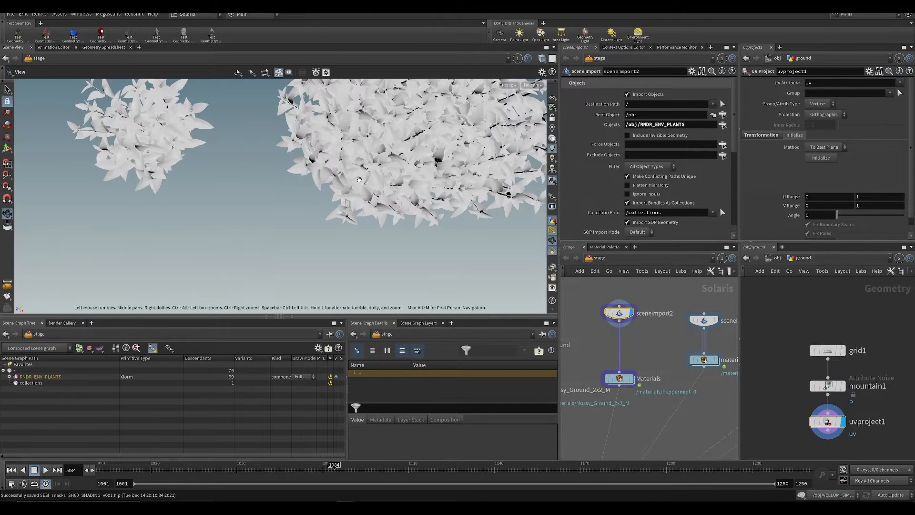
click(634, 370)
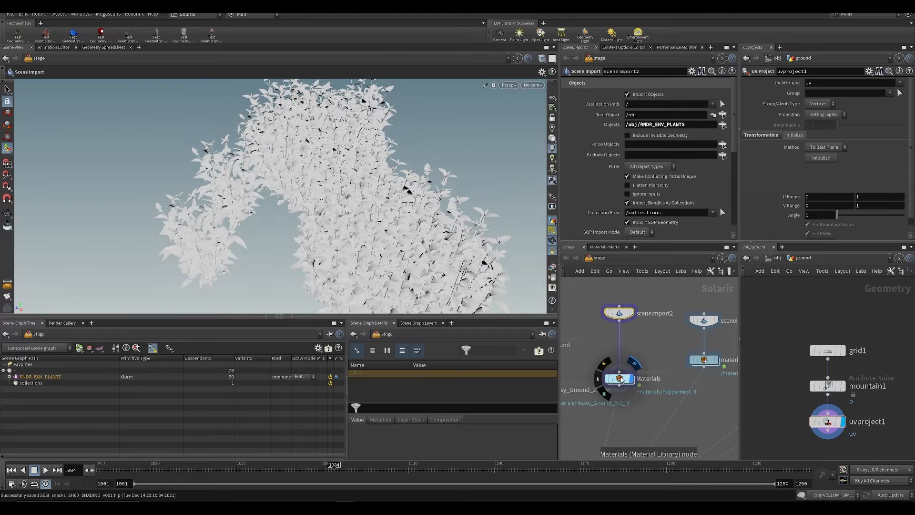
Step: Display the wooden slice import with its wood materials from materiallibrary2 and inspect it in the viewport
middle_drag(684, 361, 577, 345)
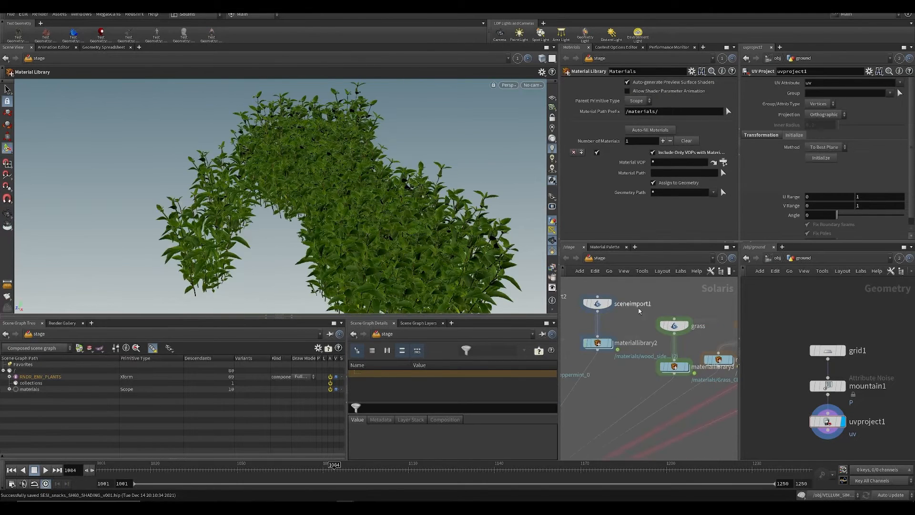
click(597, 303)
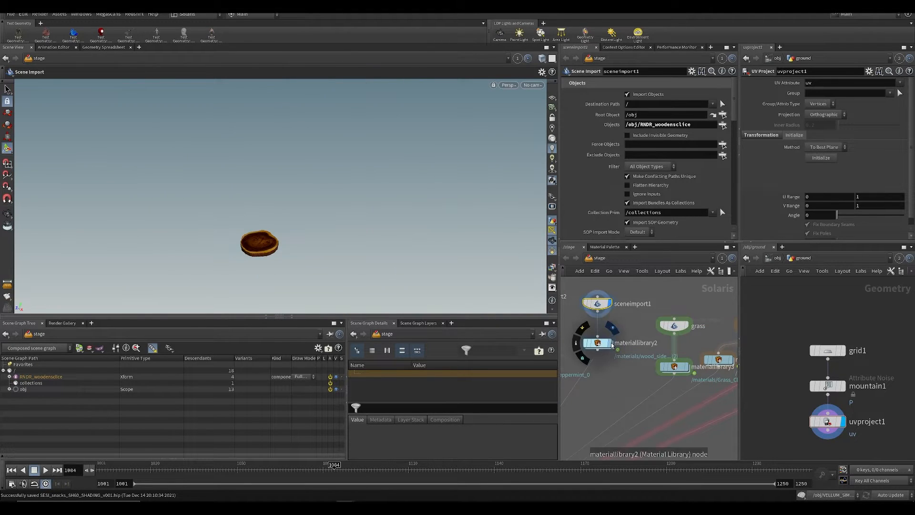
click(597, 343)
drag(328, 215, 257, 182)
Step: Display the grass scene import and its material library, and inspect the grass in the viewport
scroll(651, 353, down, 4)
click(674, 330)
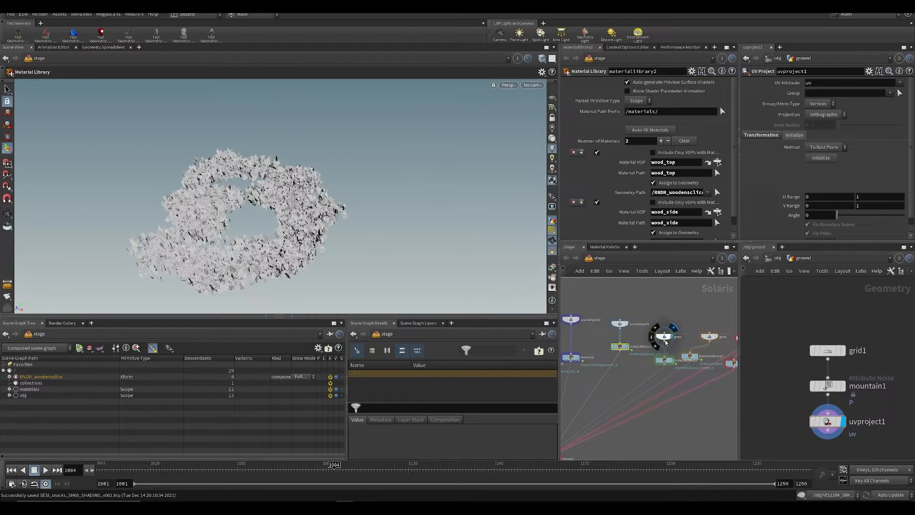
click(663, 337)
click(674, 363)
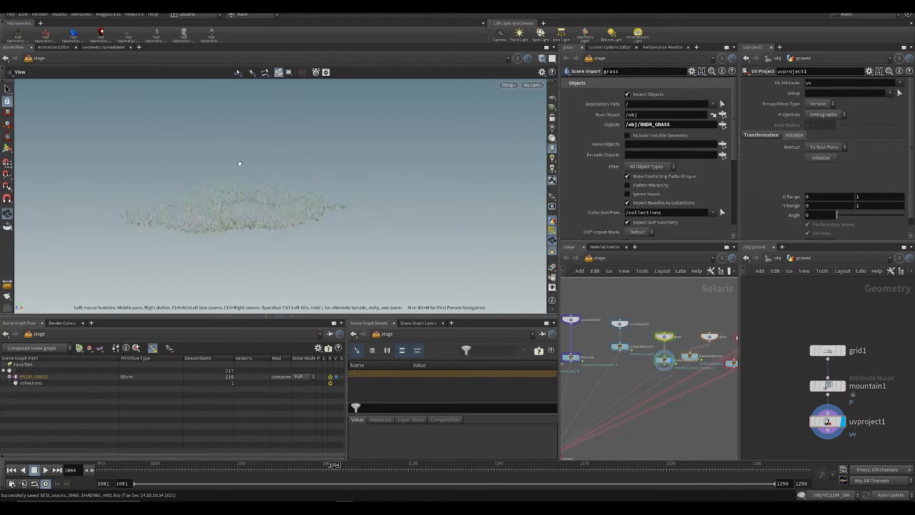
scroll(698, 374, up, 5)
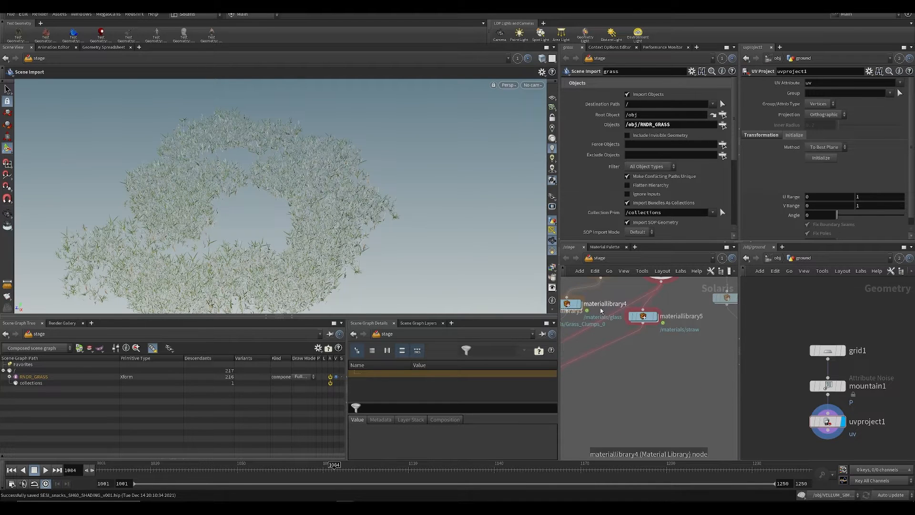
Step: Display the glass scene import and its materiallibrary4 node to check the glass geometry and material
drag(648, 343, 614, 317)
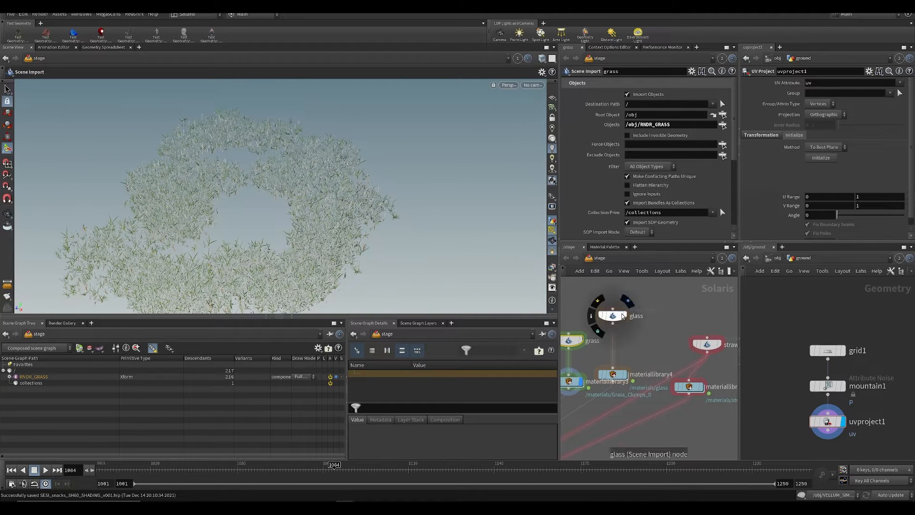
click(628, 303)
click(612, 316)
click(624, 374)
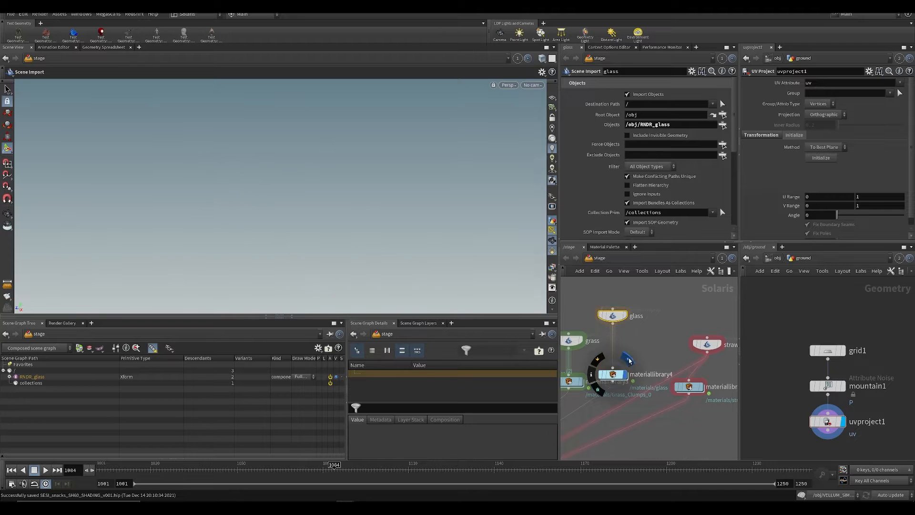
scroll(634, 397, down, 3)
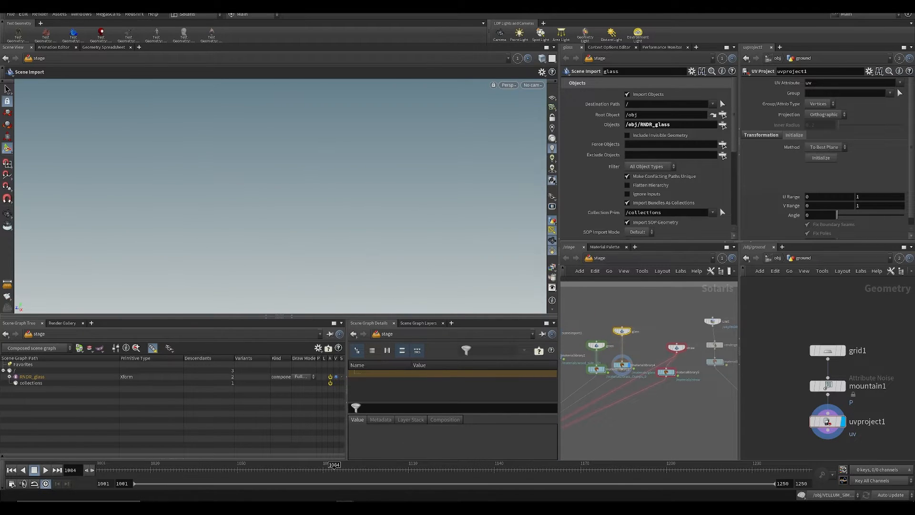
scroll(661, 317, up, 2)
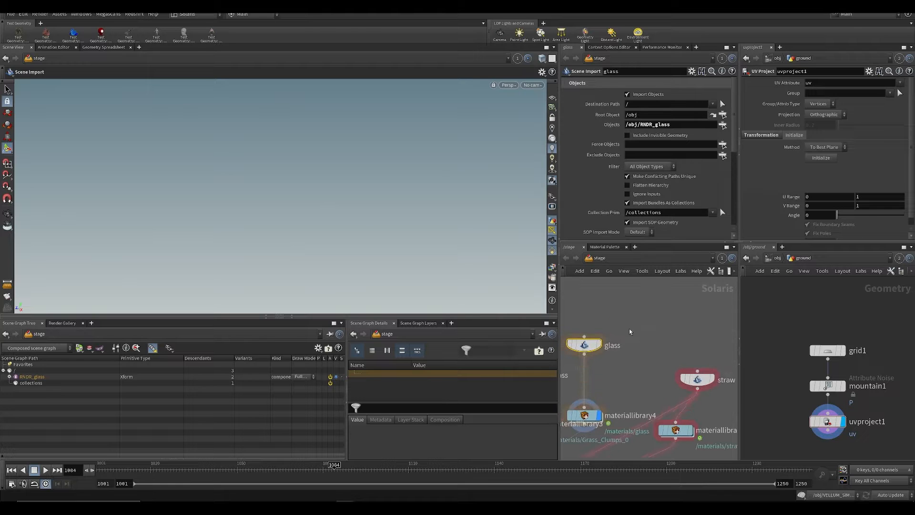
drag(585, 345, 585, 357)
scroll(653, 357, down, 1)
middle_drag(654, 357, 639, 316)
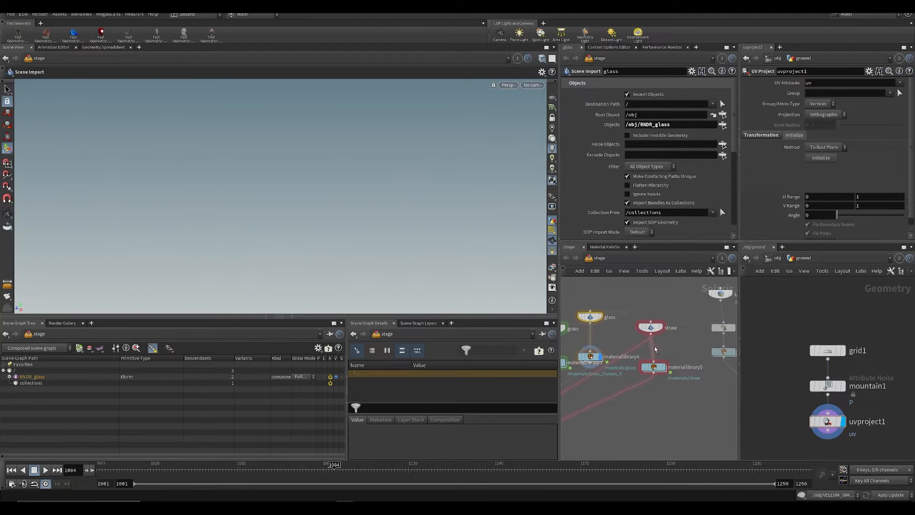
Step: Display the straw scene import with its materiallibrary5 node and check the straw geometry
click(666, 355)
scroll(670, 381, down, 1)
scroll(672, 387, up, 2)
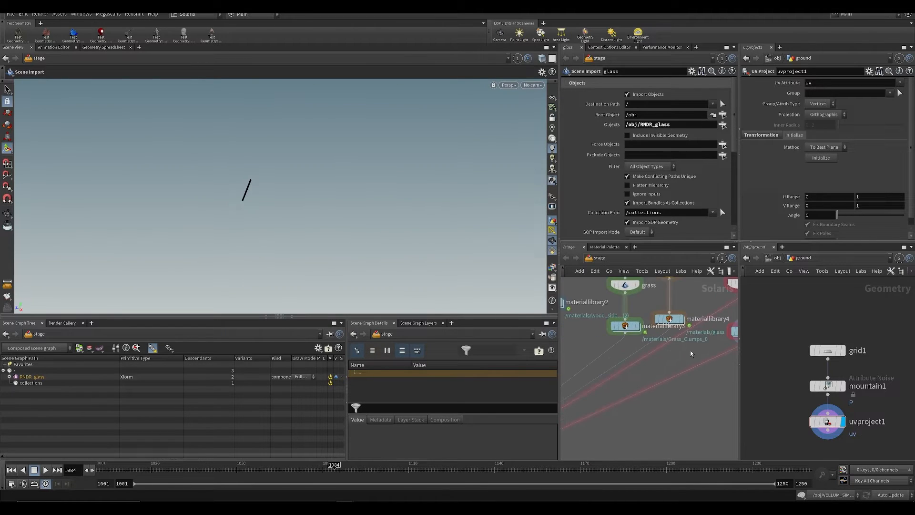
scroll(677, 350, down, 2)
middle_drag(658, 348, 631, 343)
scroll(631, 343, down, 2)
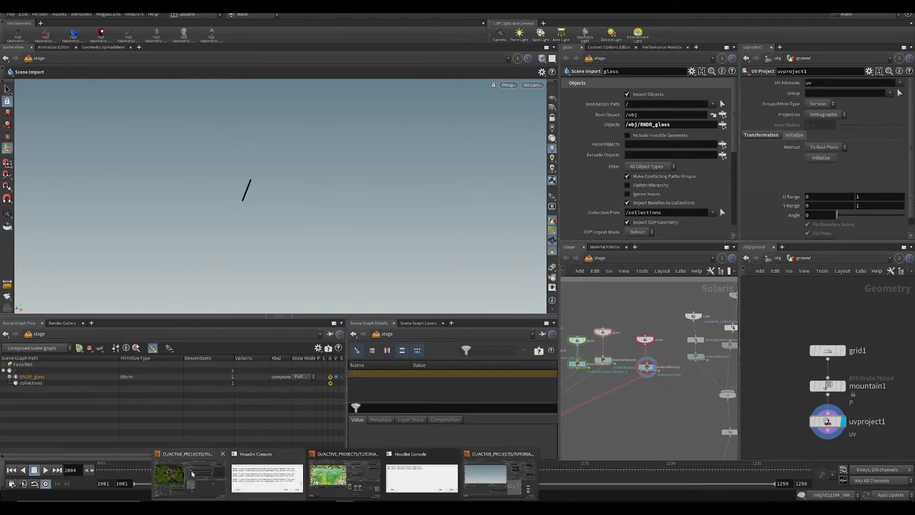
Step: Switch to the source shot's Houdini scene and disconnect the direct wire from the straw import to merge2
click(267, 475)
scroll(471, 422, down, 4)
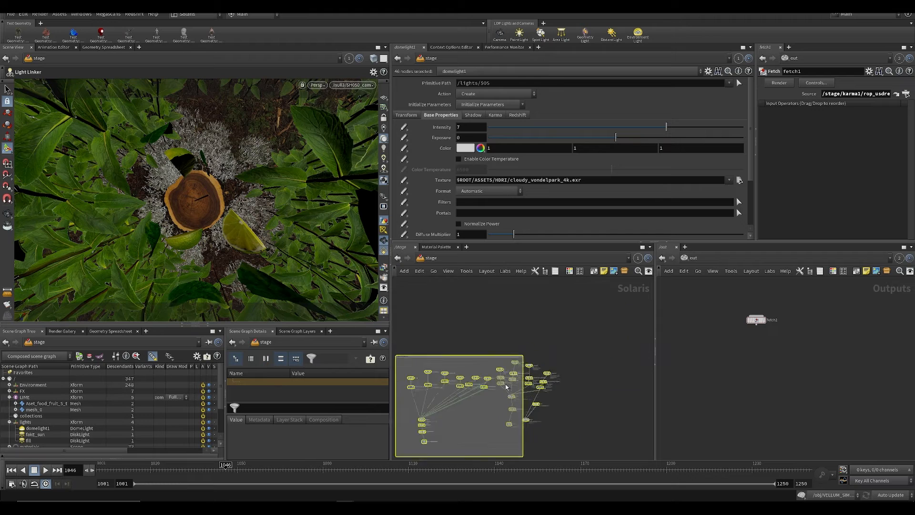
scroll(505, 388, up, 6)
click(454, 397)
right_click(436, 373)
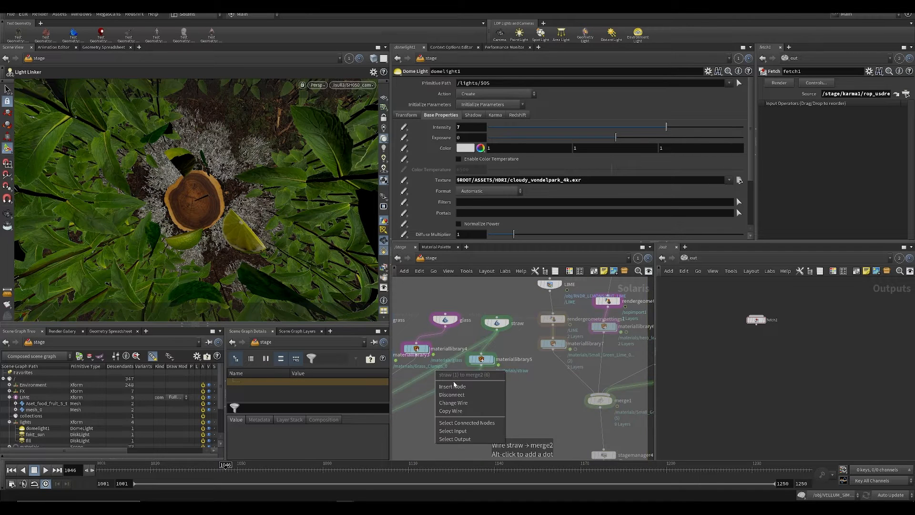
click(460, 395)
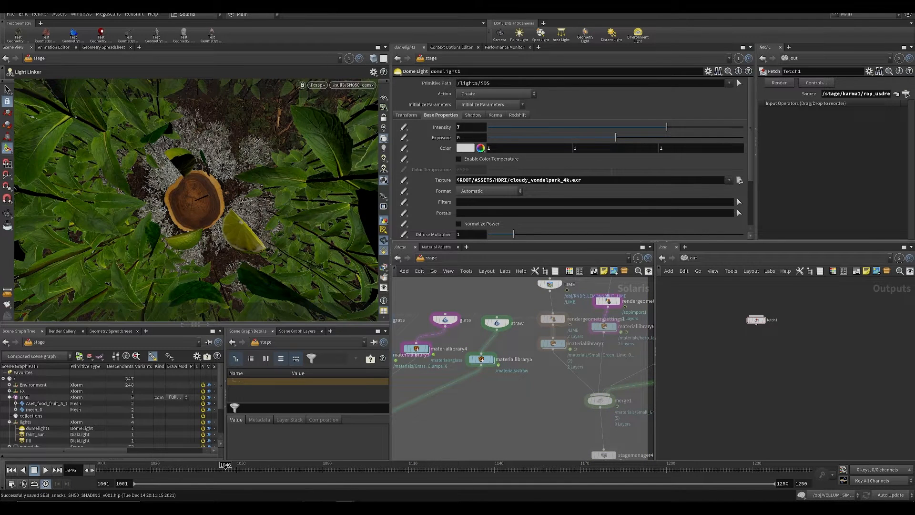
Step: Return to the SH60 scene, display the lime's materiallibrary7 node and check the LIME SOP Import's source path
click(419, 471)
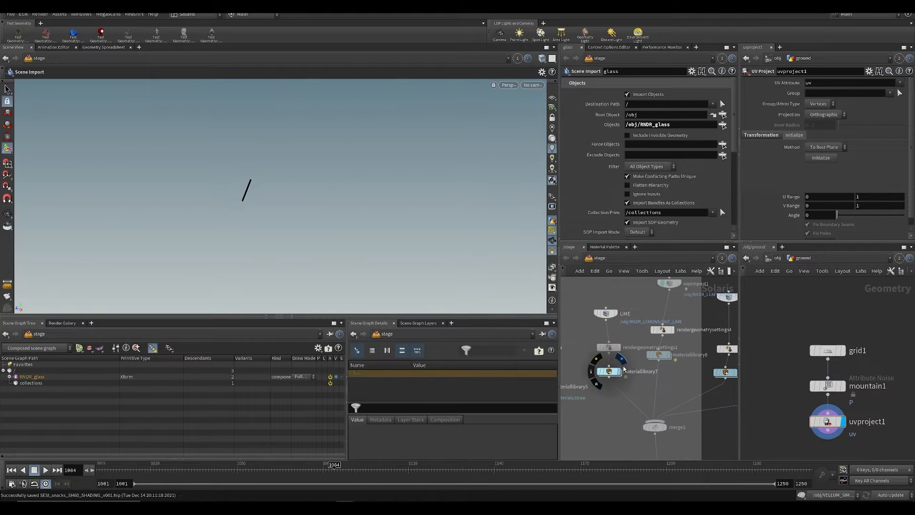
click(609, 371)
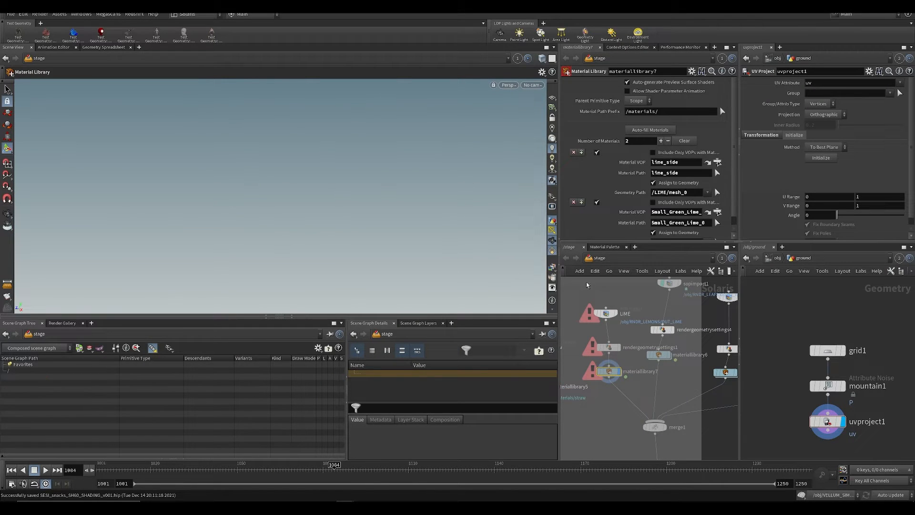
click(606, 313)
Step: Save the scene and set the update mode to Manual
key(ctrl+s)
click(893, 498)
click(885, 467)
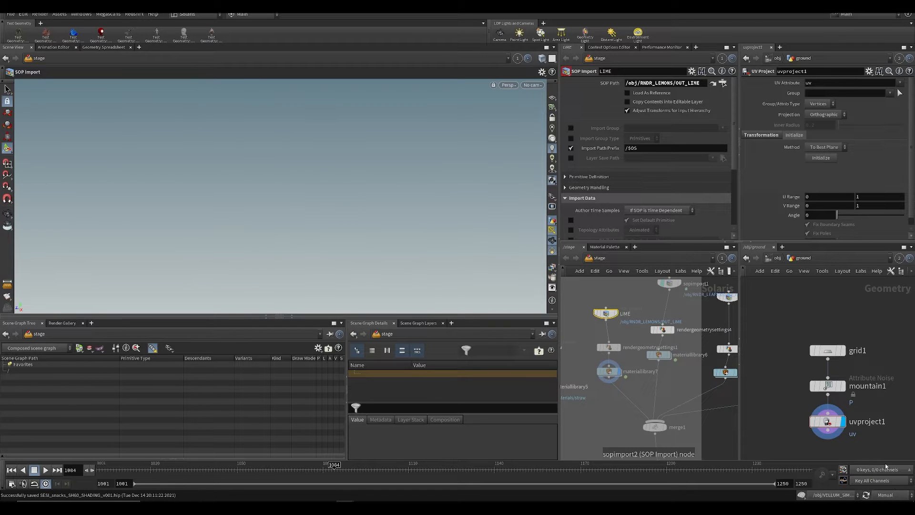
Step: Open the RNDR_LEMONS object's geometry network and compare its nodes with the SOP path of the LIME import
click(782, 259)
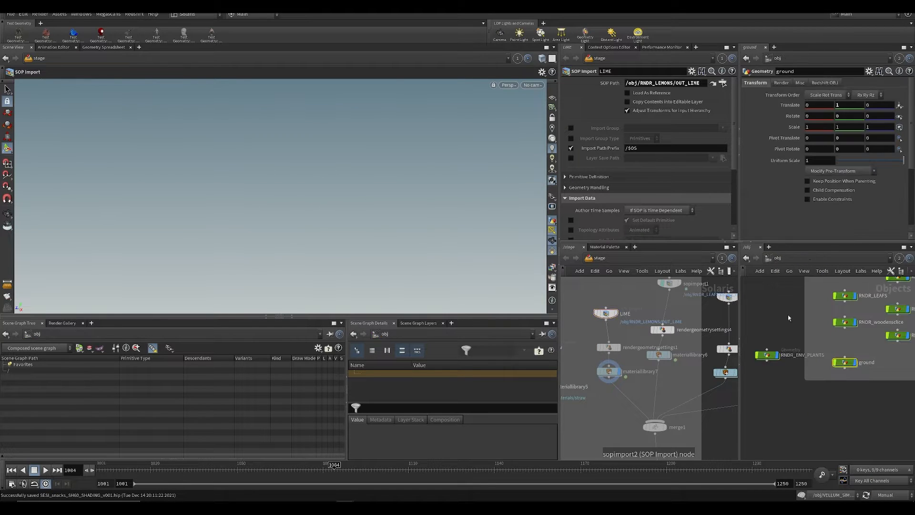
scroll(854, 366, up, 5)
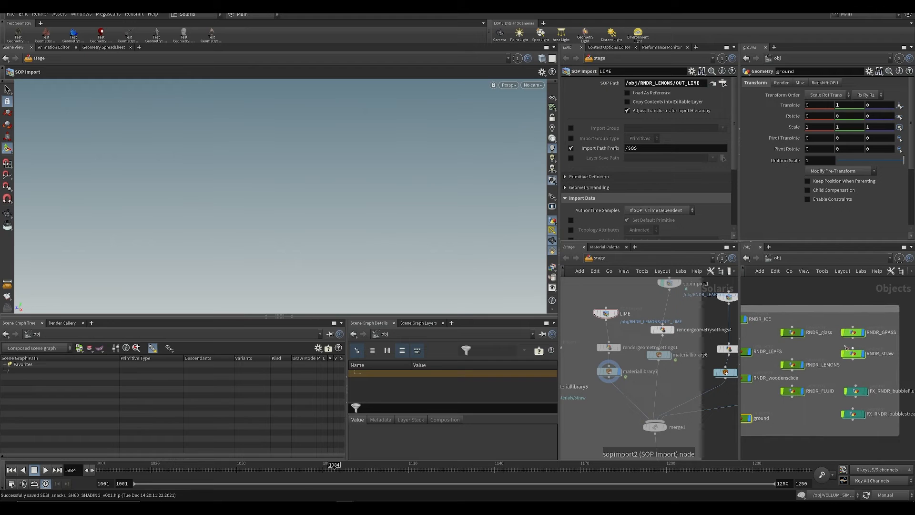
double_click(792, 365)
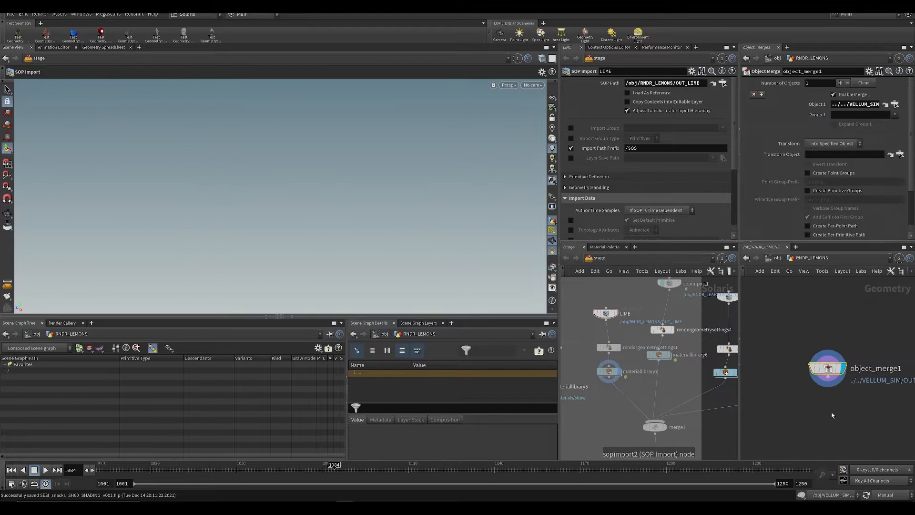
click(606, 315)
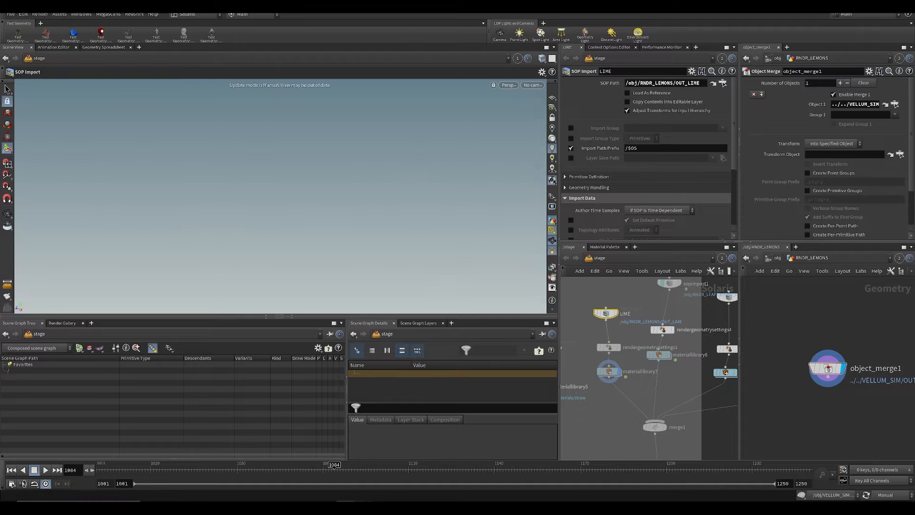
Step: In the source shot's scene, copy the group1, groupdelete1, attribdelete1 and OUT_LIME nodes from inside RNDR_LEMONS
click(204, 479)
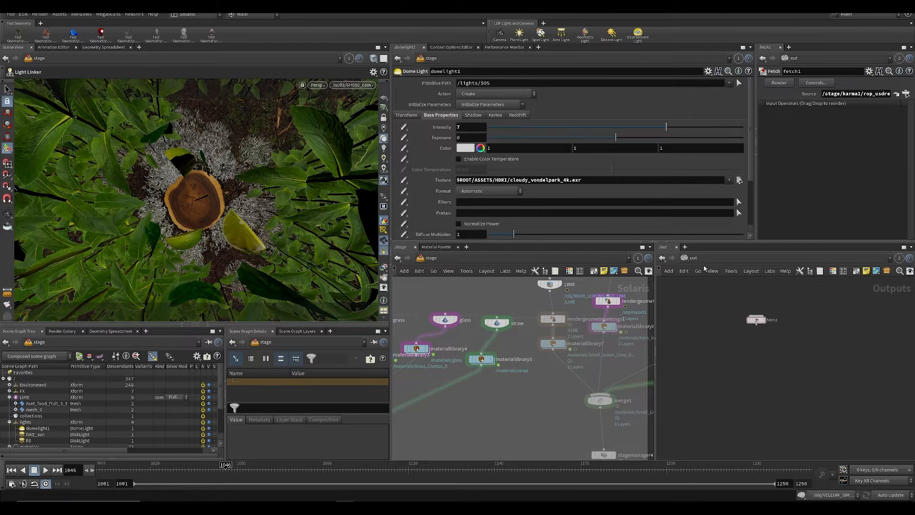
click(702, 271)
click(719, 300)
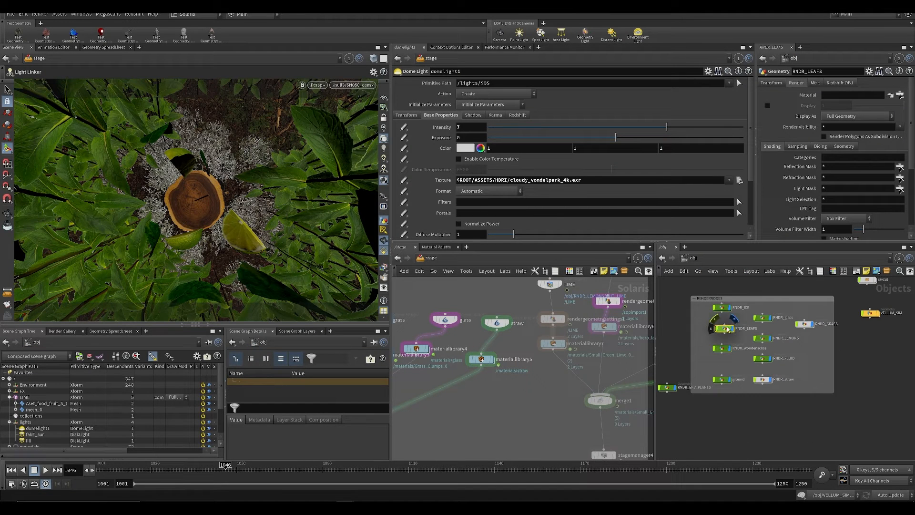
double_click(763, 339)
drag(739, 400, 818, 292)
scroll(807, 294, down, 2)
middle_drag(805, 297, 795, 341)
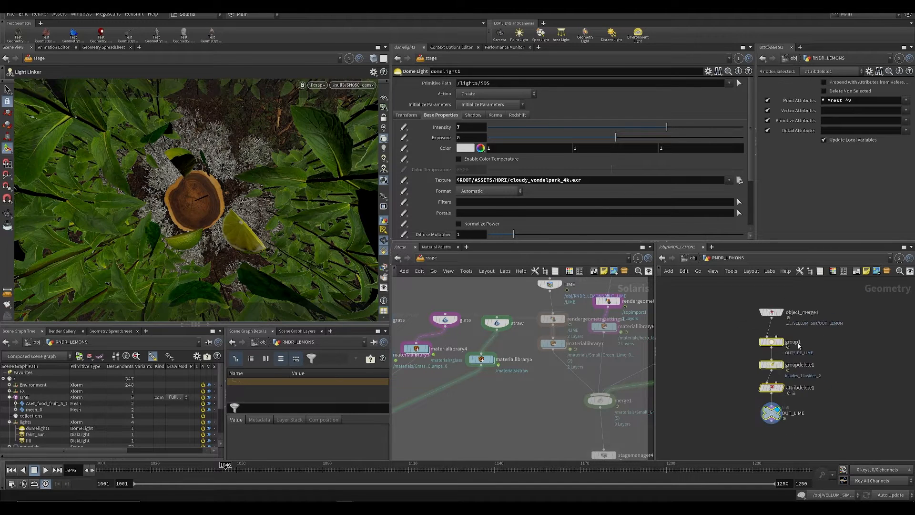
drag(723, 324, 821, 425)
key(ctrl+c)
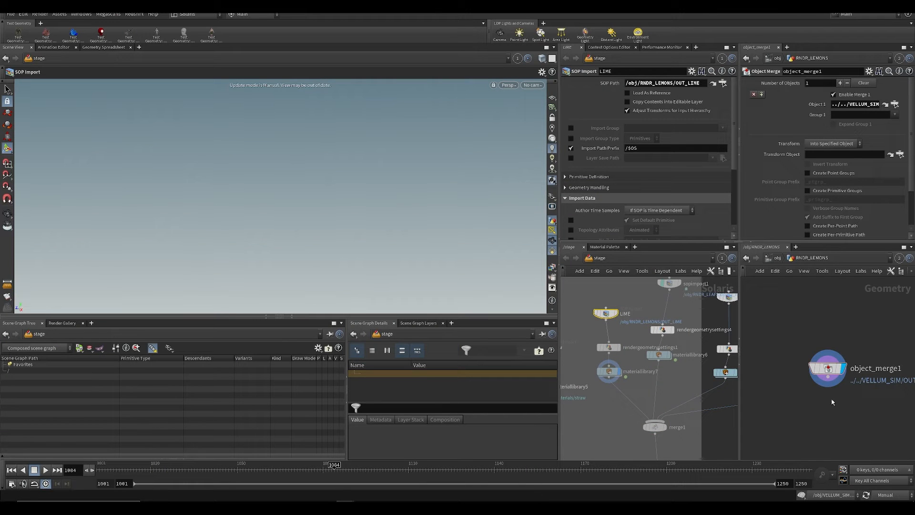
Step: Paste the copied lime nodes into the SH60 scene's RNDR_LEMONS network and connect them below object_merge1
key(ctrl+v)
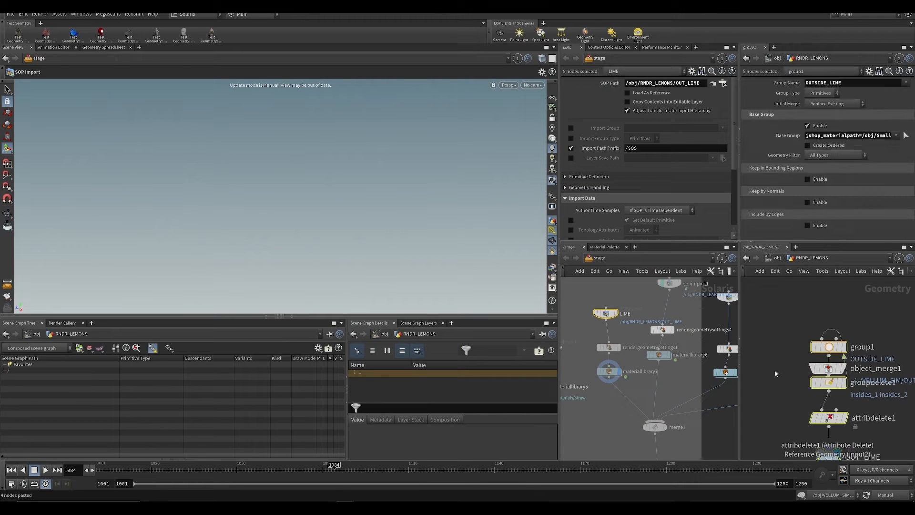
scroll(775, 373, down, 2)
drag(813, 354, 820, 404)
click(782, 404)
middle_drag(796, 456, 781, 412)
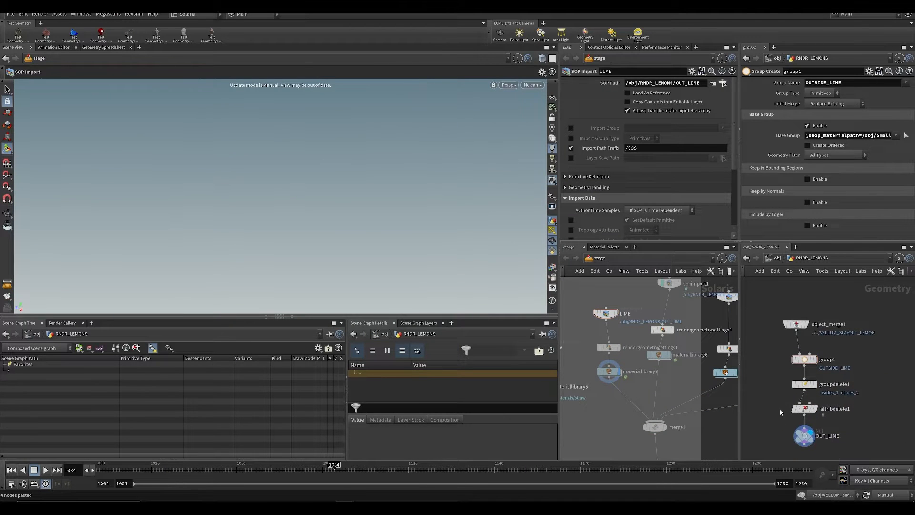
Step: Save the scene, set the update mode back to Auto Update and frame the lime slices in the viewport
key(ctrl+s)
click(898, 496)
click(883, 469)
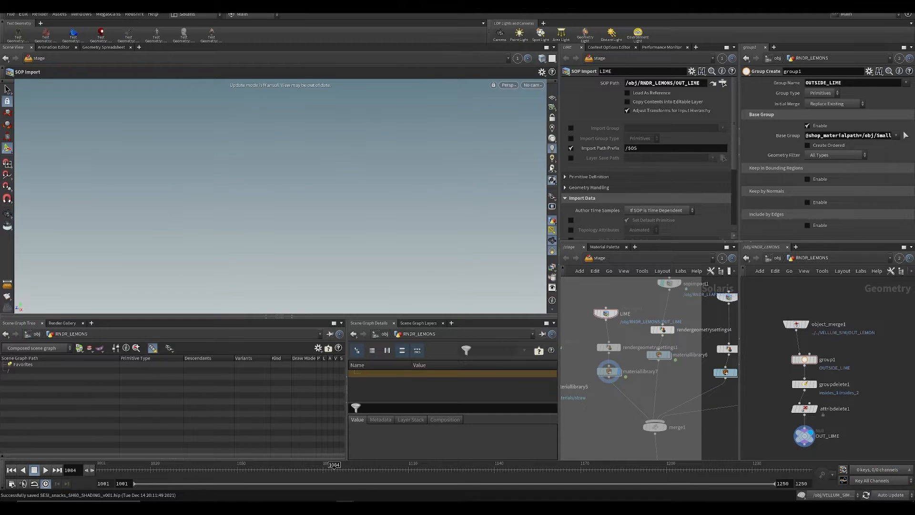
key(h)
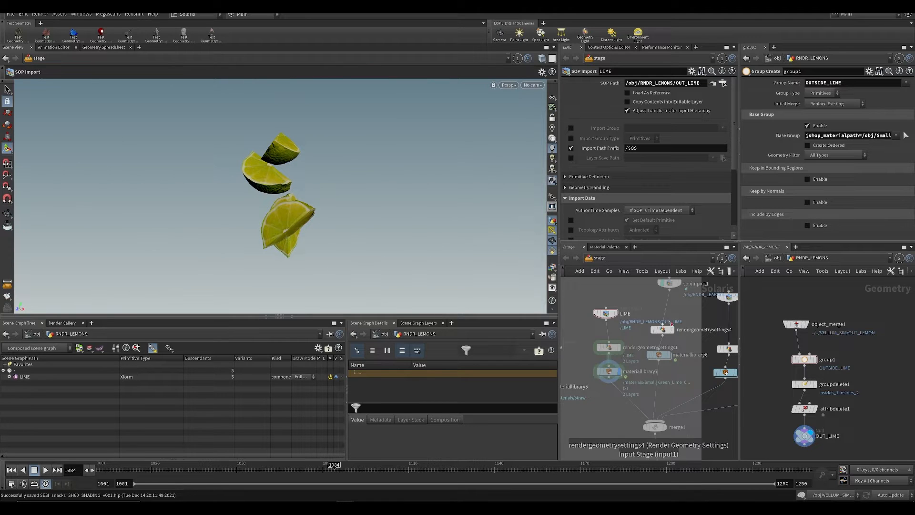
Step: Display the leaves import through its materiallibrary6 node to check the leaf material
middle_drag(687, 307, 661, 347)
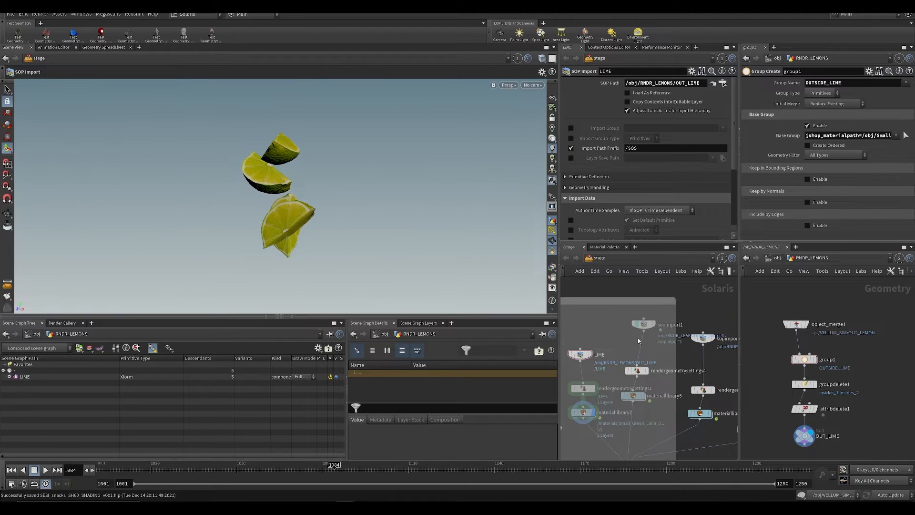
click(645, 388)
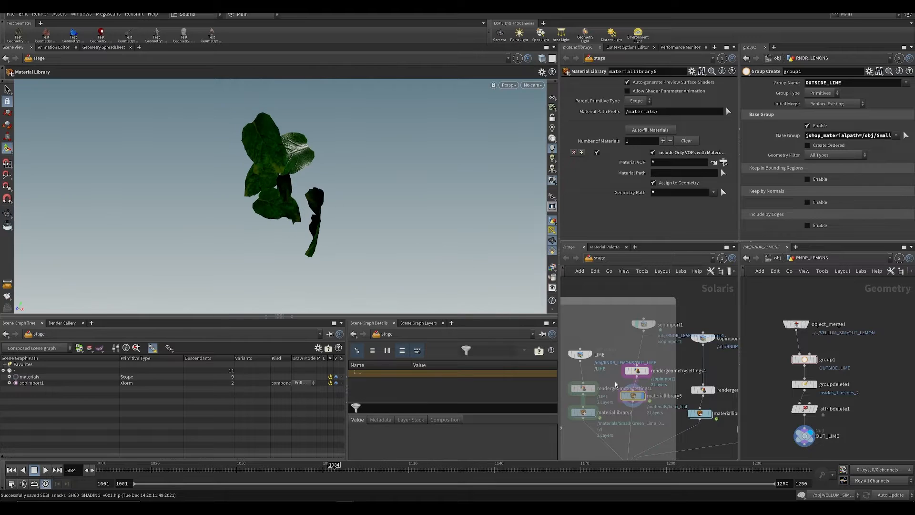
Step: Display the ice import through its materiallibrary8 node and inspect the ice geometry from another angle
middle_drag(713, 415, 652, 347)
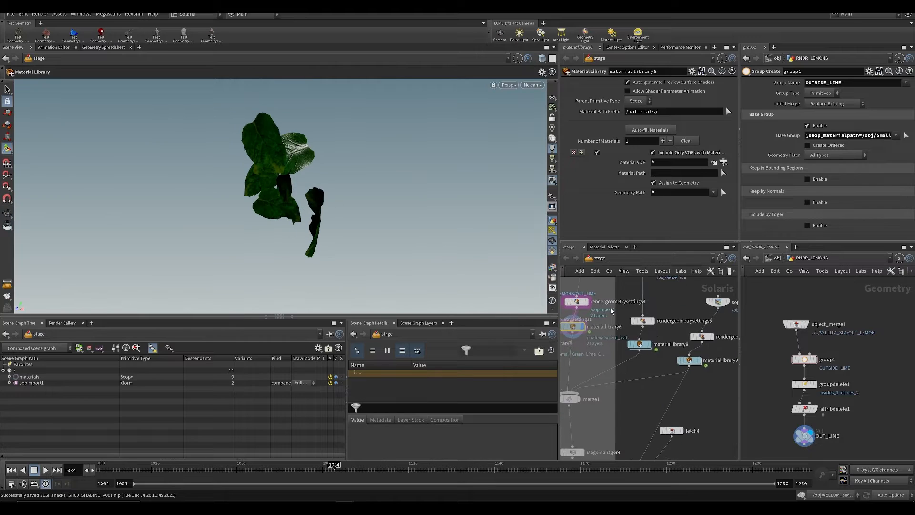
click(643, 344)
alt+drag(374, 210, 321, 224)
middle_drag(663, 300, 655, 341)
click(550, 182)
alt+drag(377, 205, 324, 193)
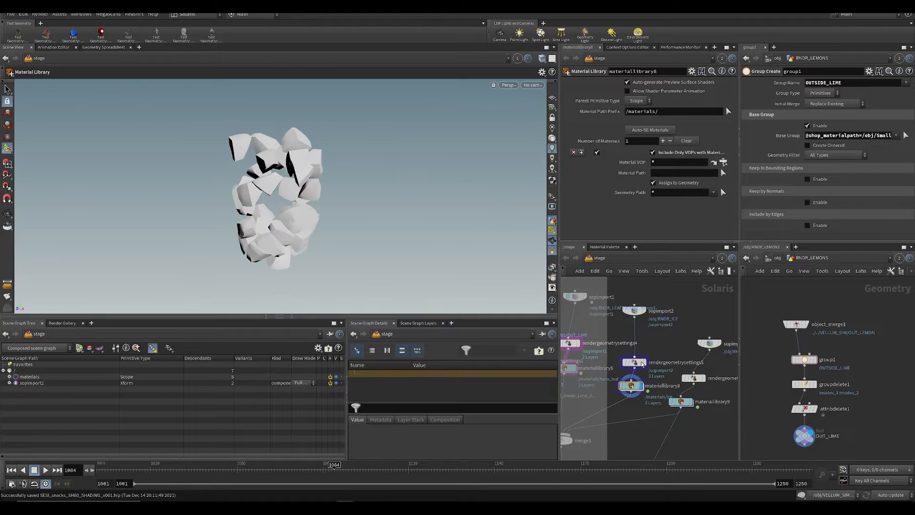
Step: Switch the viewport renderer to Karma and inspect the rendered ice material
scroll(639, 368, up, 1)
click(507, 86)
click(520, 127)
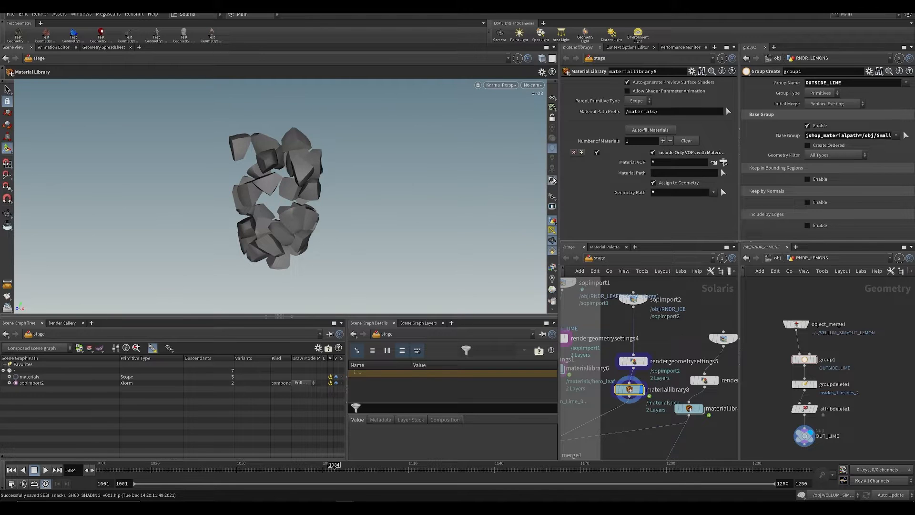
alt+drag(417, 188, 272, 206)
Step: Display the fluid's sopimport3 and its materiallibrary9 node, and inspect the fluid material in the Karma render
middle_drag(691, 371, 628, 353)
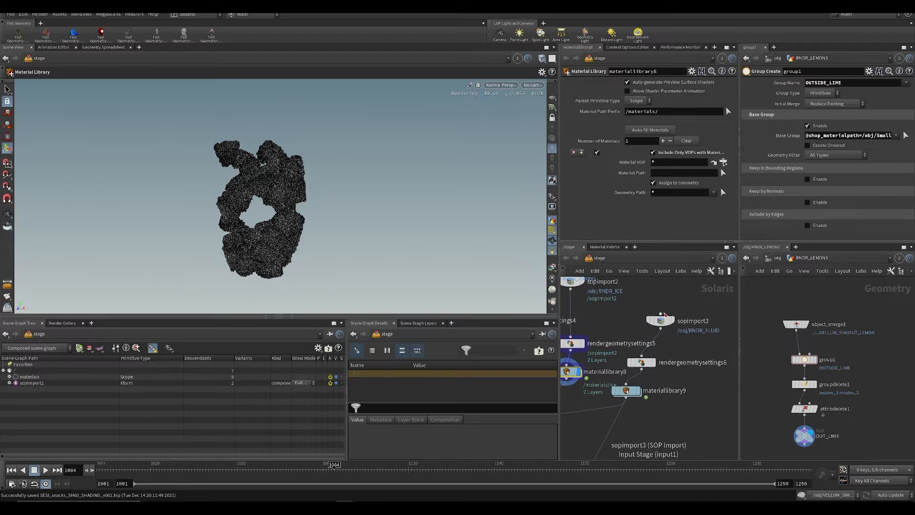
click(676, 305)
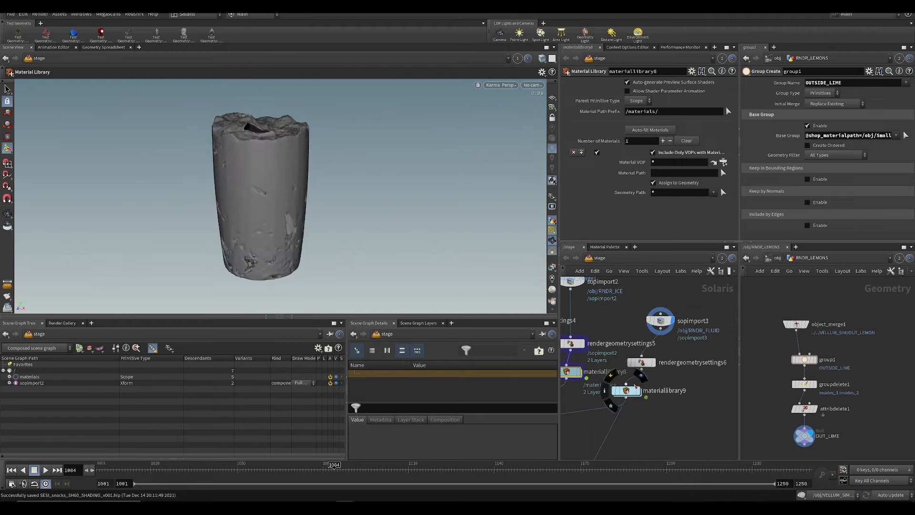
click(643, 377)
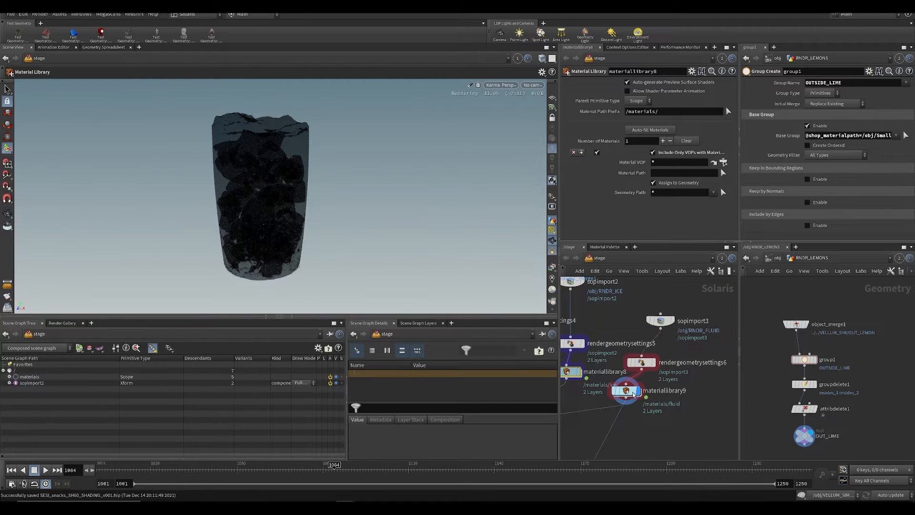
alt+middle_drag(299, 229, 367, 207)
alt+drag(329, 228, 306, 252)
Step: Display the final merge of geometry and lights below the light nodes and view it through the SH060_CAM camera
scroll(681, 410, down, 5)
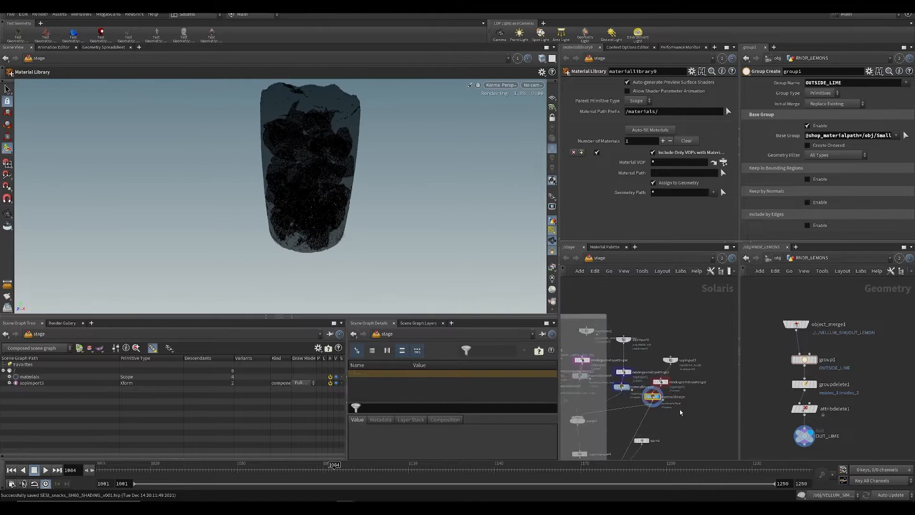
middle_drag(618, 453, 681, 366)
scroll(683, 386, down, 5)
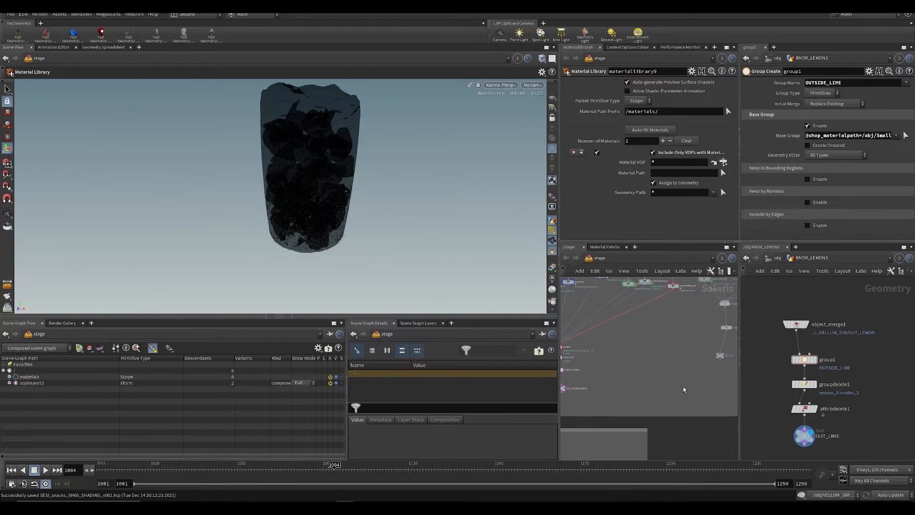
middle_drag(663, 446, 680, 363)
scroll(680, 361, up, 5)
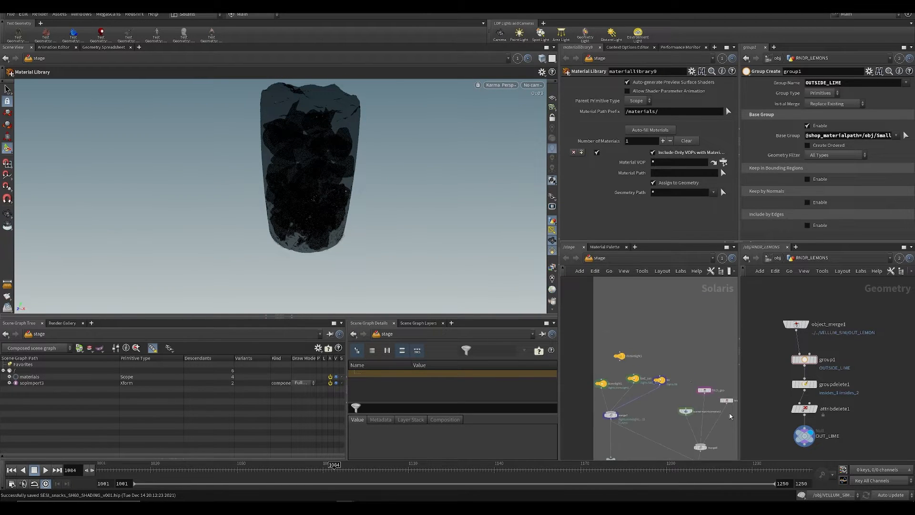
middle_drag(691, 455, 684, 363)
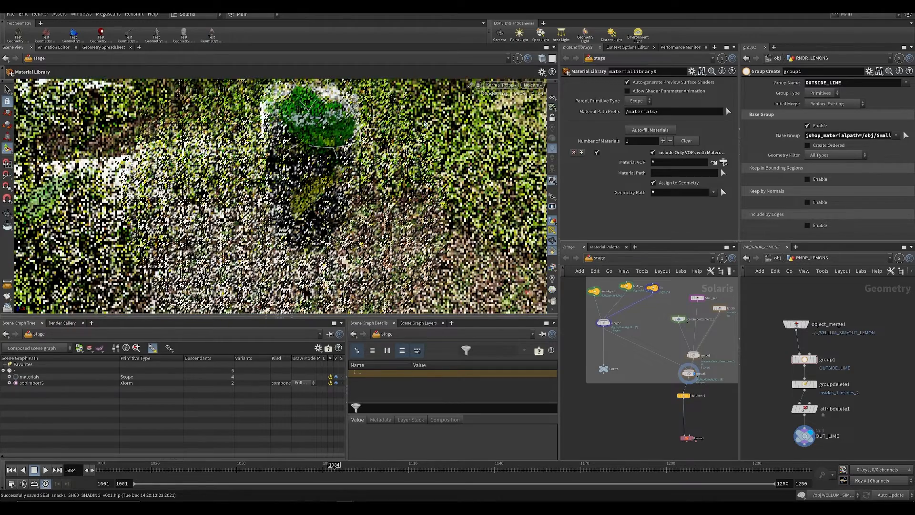
click(531, 85)
click(537, 94)
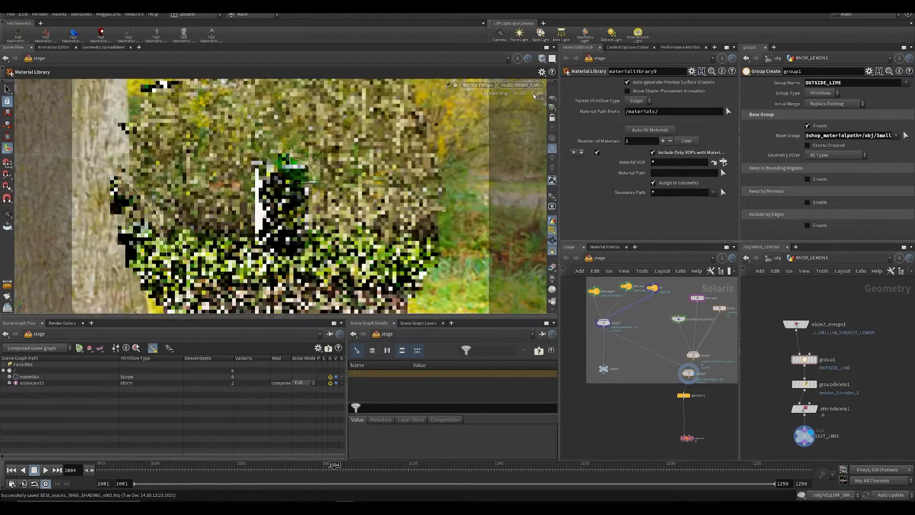
Step: Display the fetch_geo node and check the environment's color render output in the viewport
middle_drag(645, 440, 622, 430)
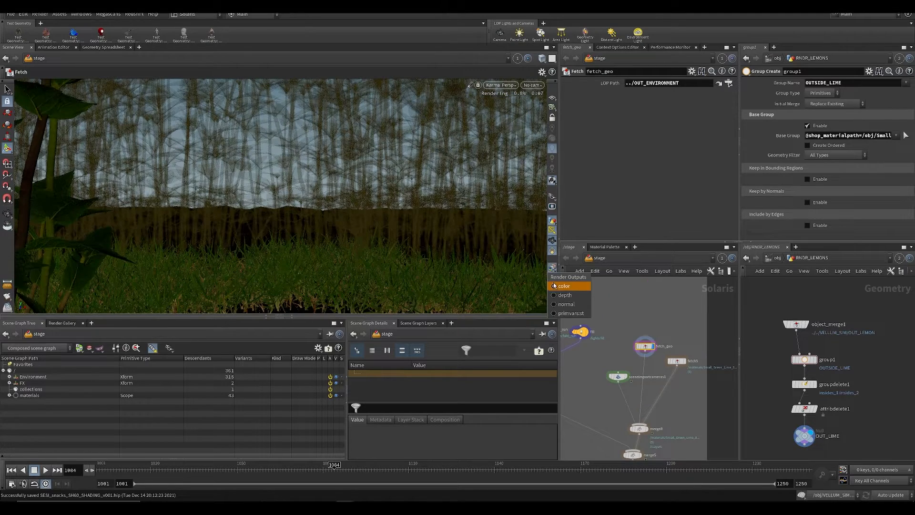
middle_drag(646, 318, 610, 412)
scroll(610, 412, down, 4)
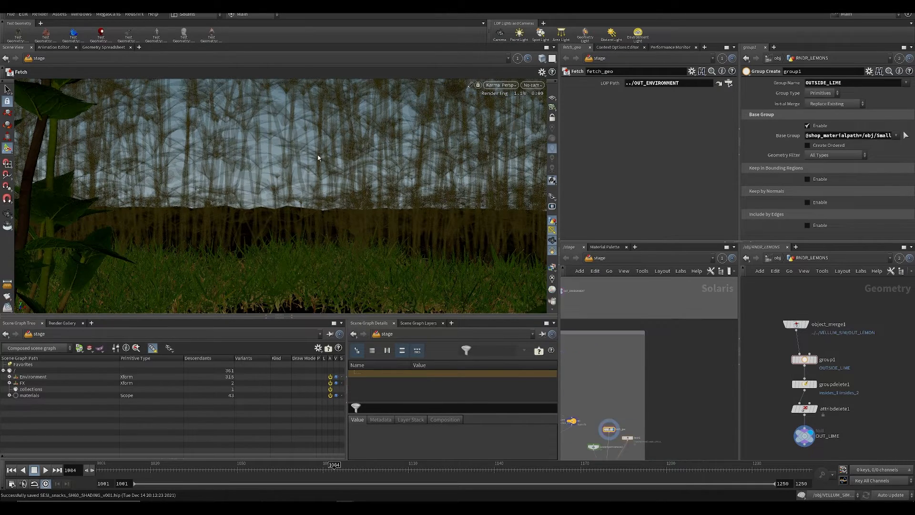
Step: Display the Materials library node below sceneimport2 in the environment network
middle_drag(667, 351, 639, 421)
middle_drag(643, 292, 677, 363)
scroll(647, 367, up, 4)
middle_click(607, 365)
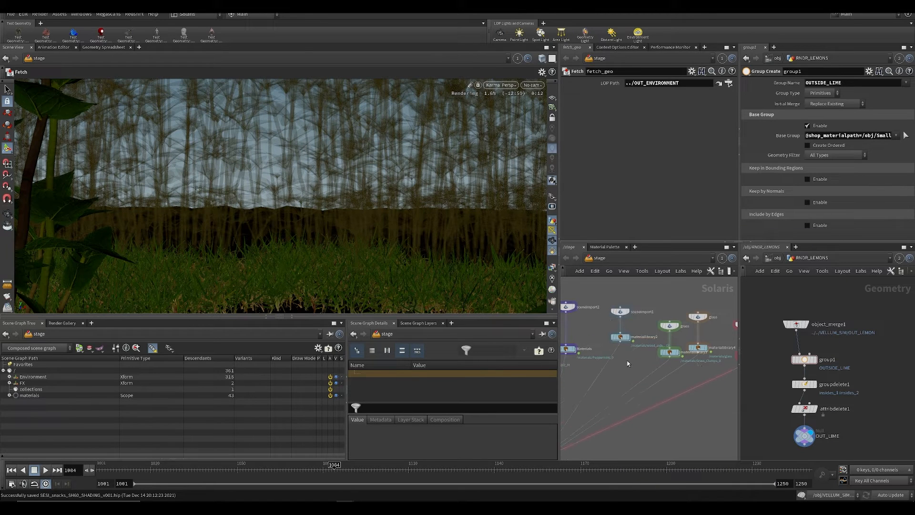
scroll(629, 365, up, 2)
middle_drag(618, 381, 682, 388)
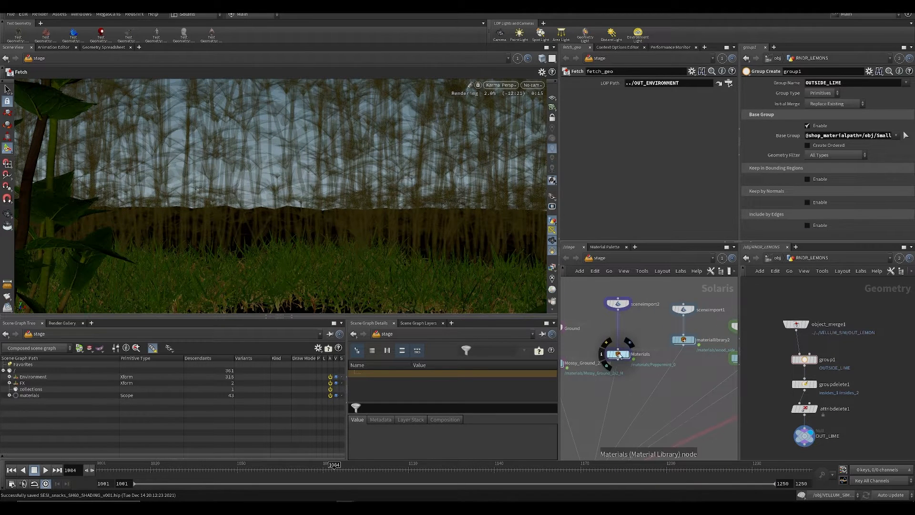
click(630, 348)
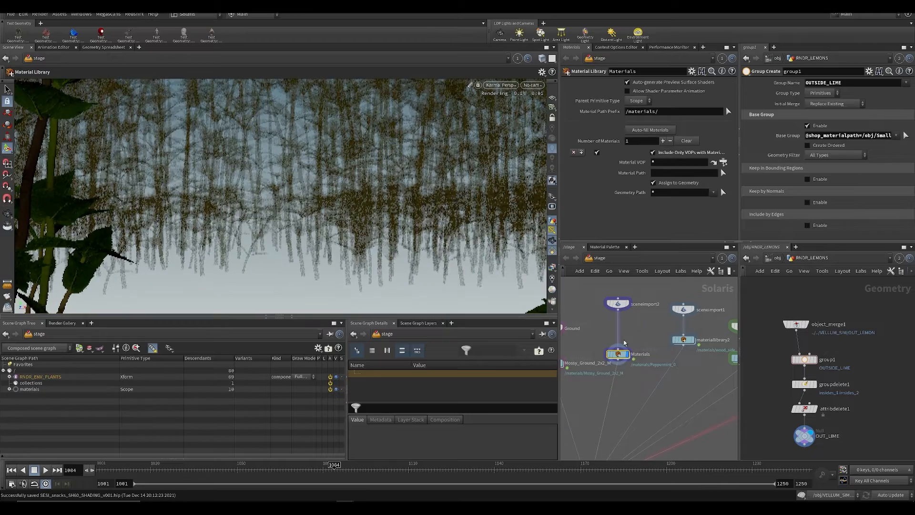
Step: Compare the raw plants at sceneimport2 with the shaded Materials output, and frame all the plants in the viewport
scroll(619, 343, up, 1)
mouse_move(633, 289)
click(619, 296)
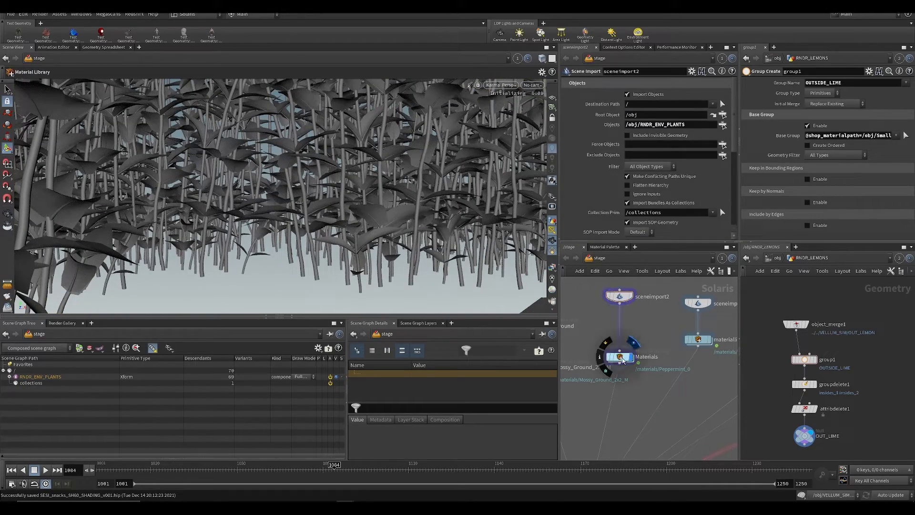
click(622, 359)
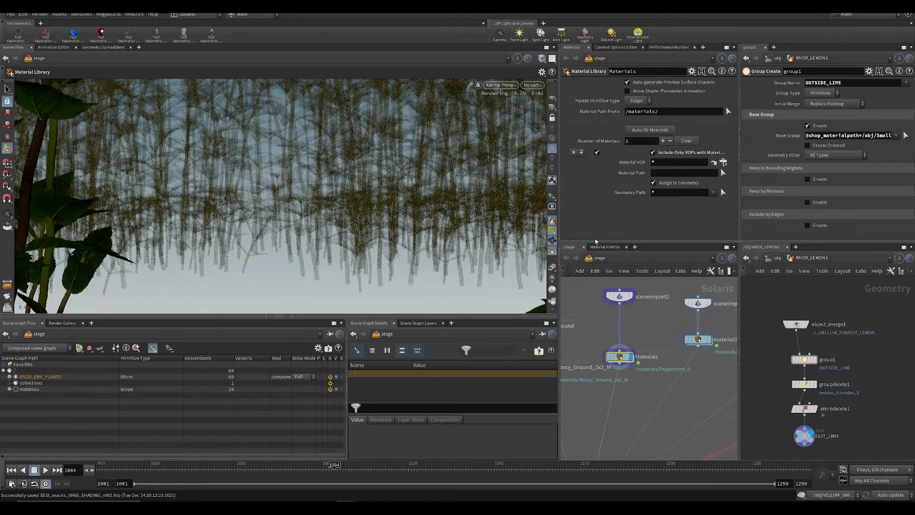
key(space+g)
alt+drag(355, 210, 367, 216)
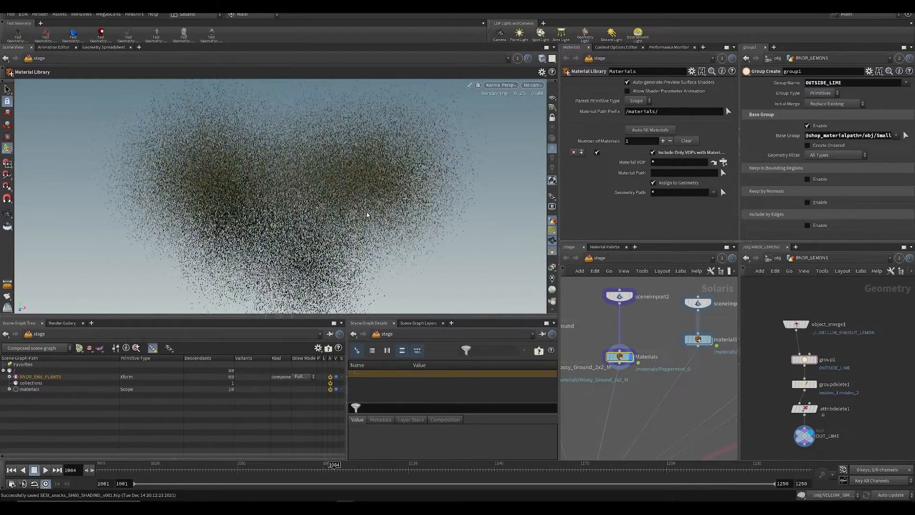
Step: Review the viewport's Karma render settings in the display options, and save the scene file
key(d)
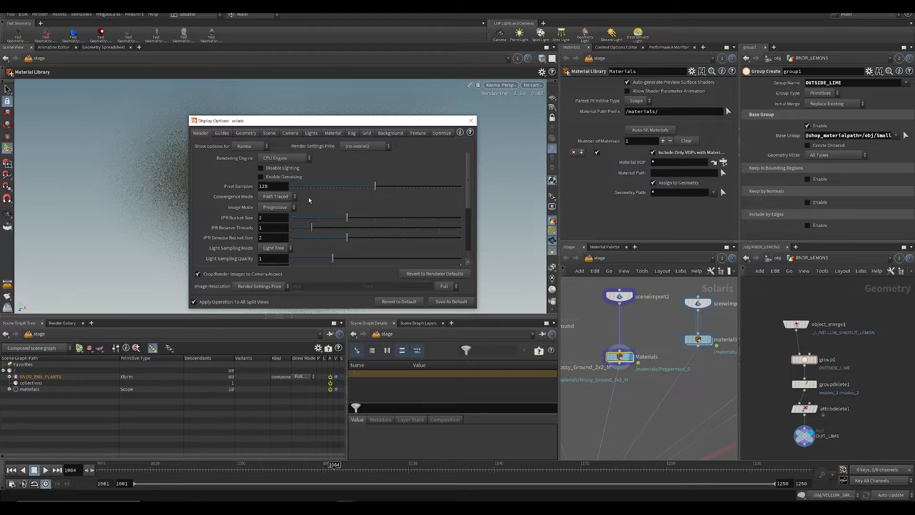
scroll(309, 201, down, 3)
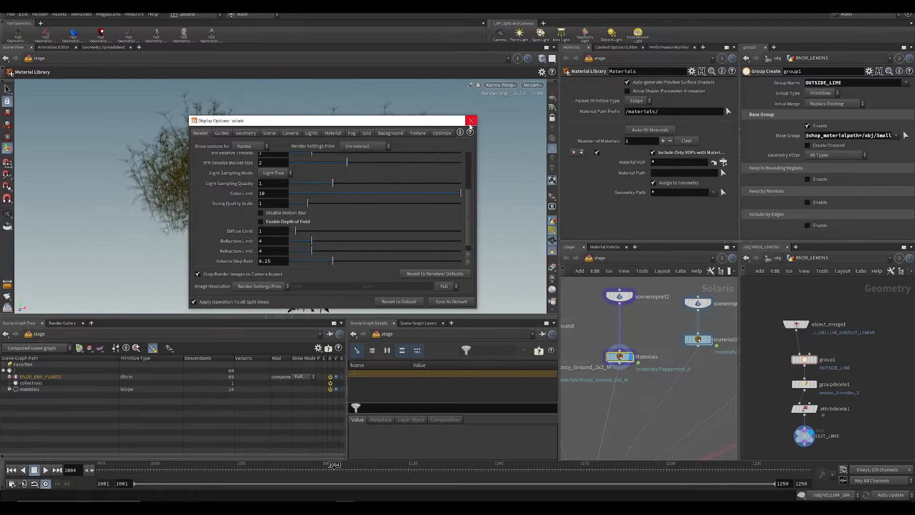
click(471, 120)
key(ctrl+s)
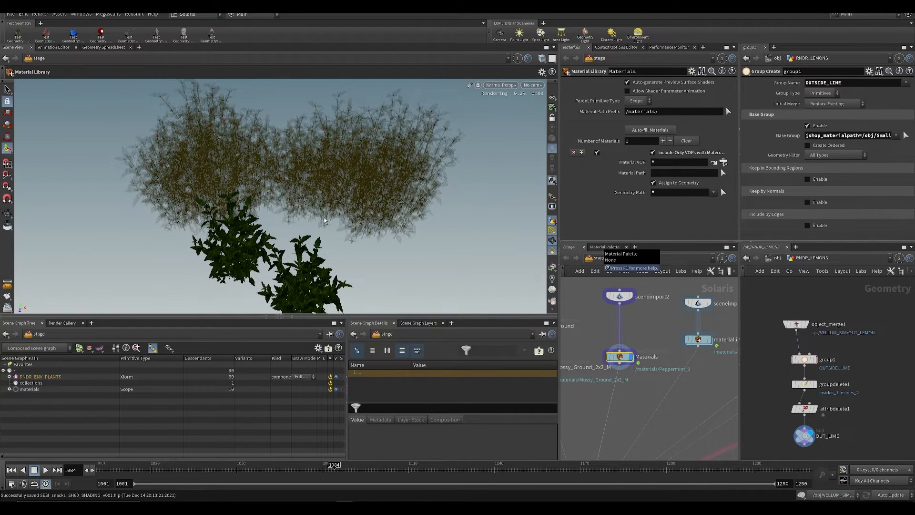
Step: Inspect the plants and sceneimport2's import settings, and enter the RNDR_ENV_PLANTS object network that it imports
alt+drag(324, 220, 367, 181)
alt+right_drag(368, 180, 514, 243)
middle_drag(653, 315, 651, 338)
click(617, 319)
scroll(783, 327, down, 2)
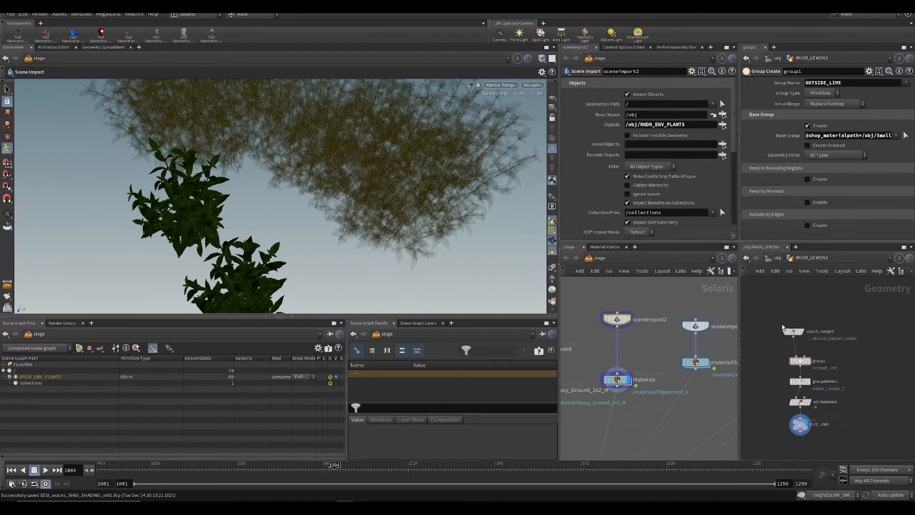
click(776, 259)
alt+drag(195, 205, 262, 203)
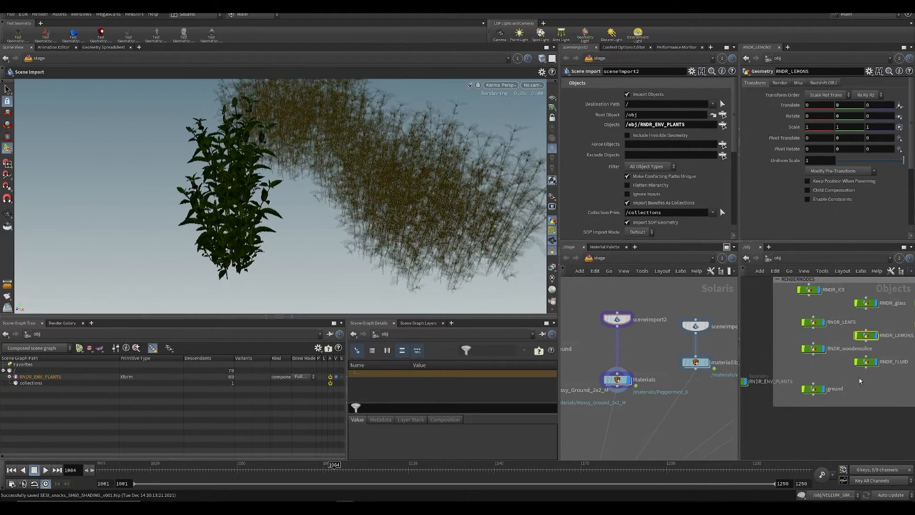
scroll(859, 381, down, 2)
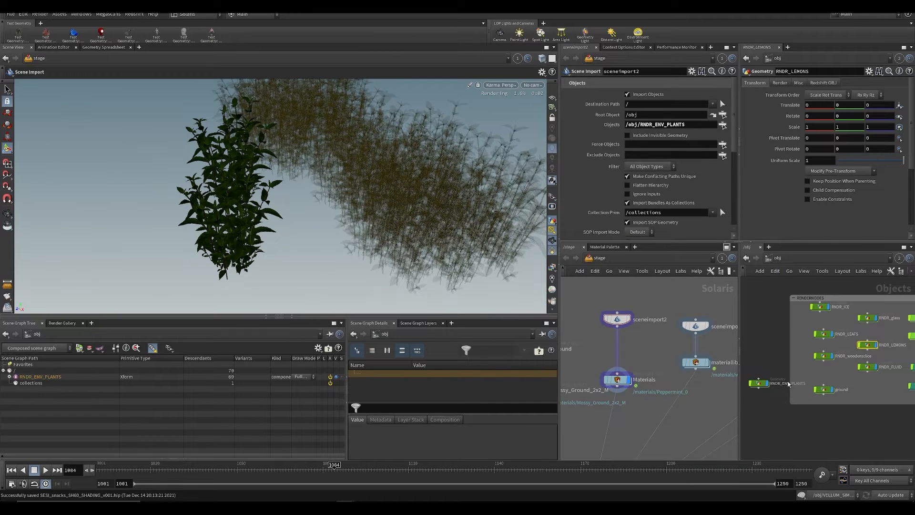
double_click(760, 384)
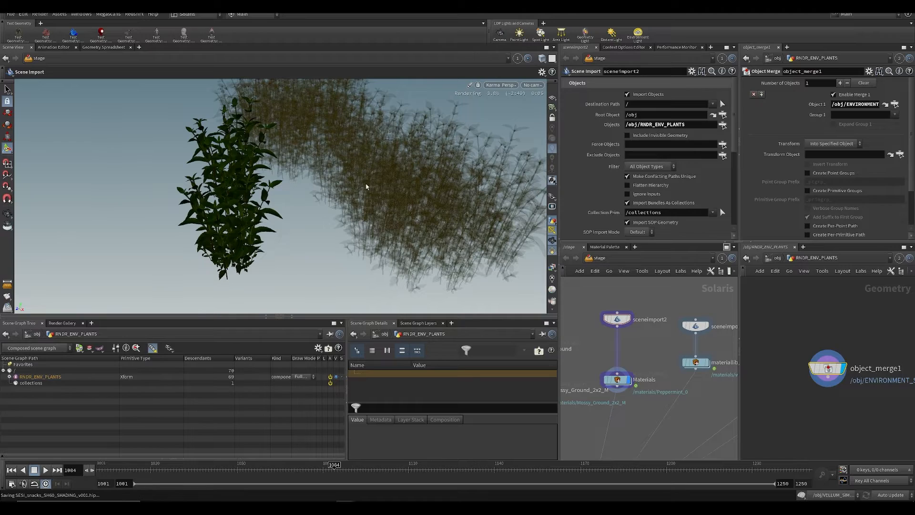
Step: Open a Geometry Spreadsheet pane beside the scene graph tree to examine the plants' attributes
alt+drag(384, 196, 385, 235)
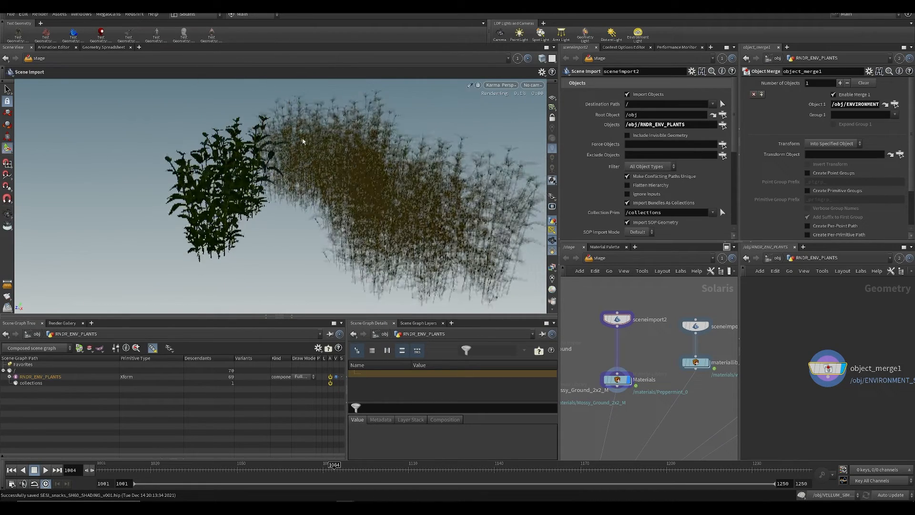
click(91, 322)
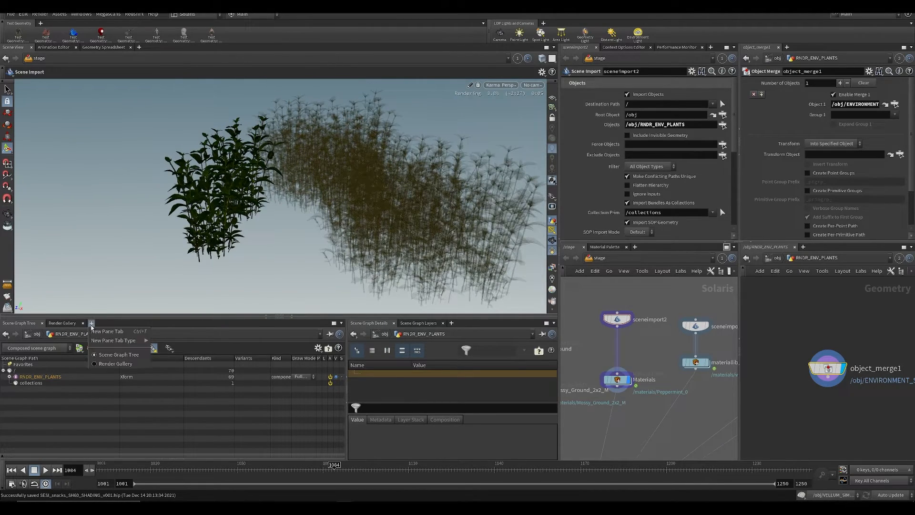
mouse_move(114, 340)
mouse_move(172, 234)
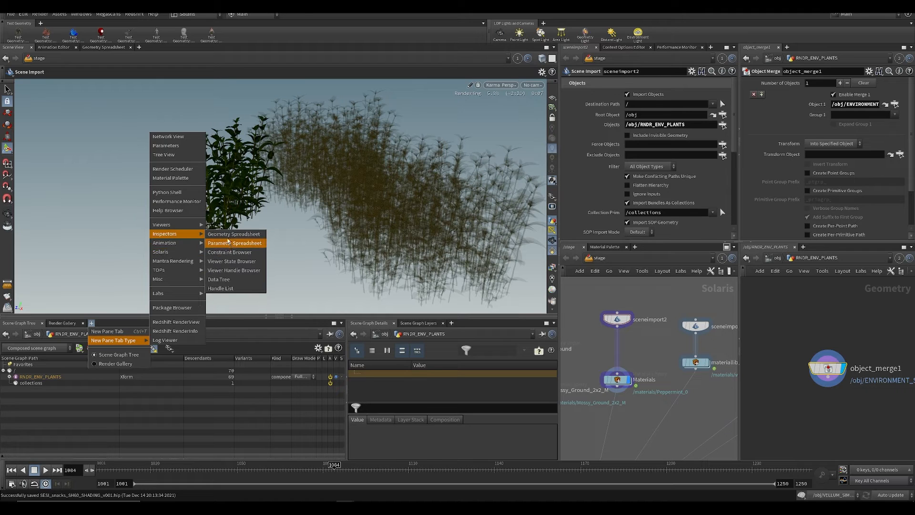
click(228, 234)
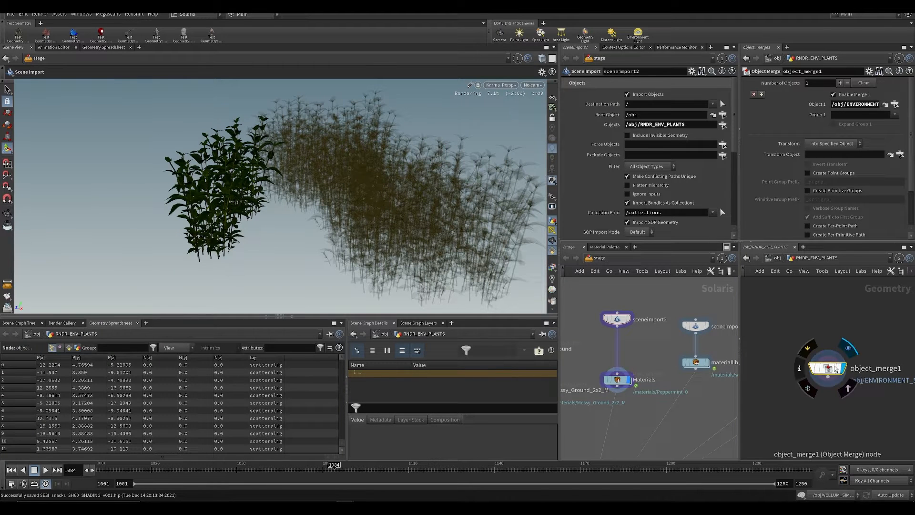
Step: Add an Attribute Delete node below object_merge1 that removes the point attribute tag and the vertex attribute Alpha
key(Tab)
text(adel)
key(Return)
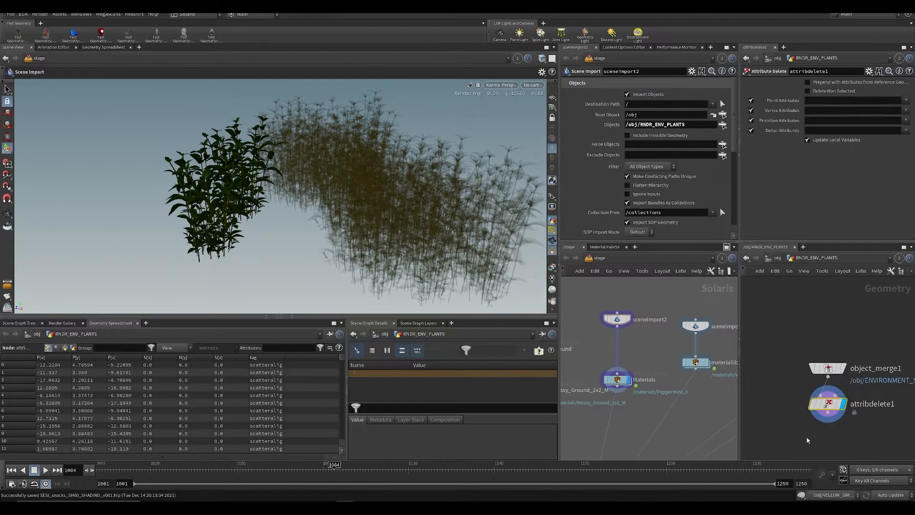
click(906, 100)
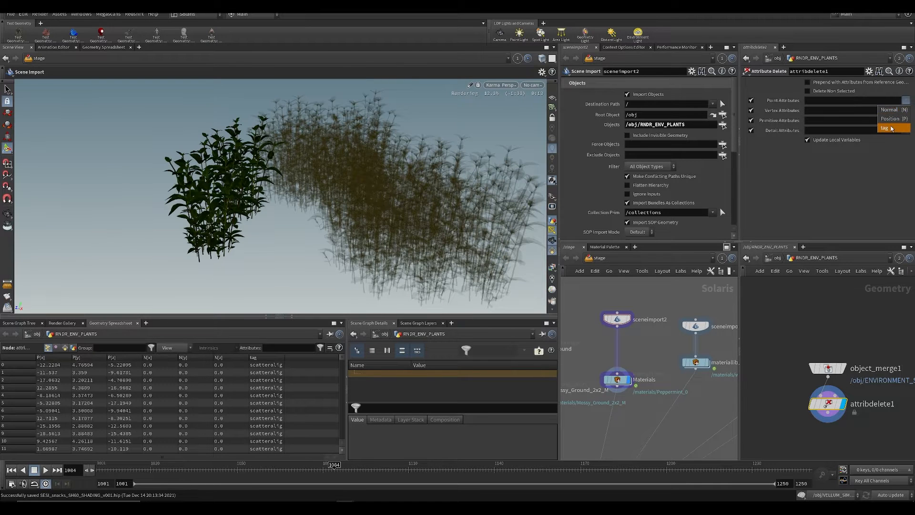
click(892, 105)
click(906, 111)
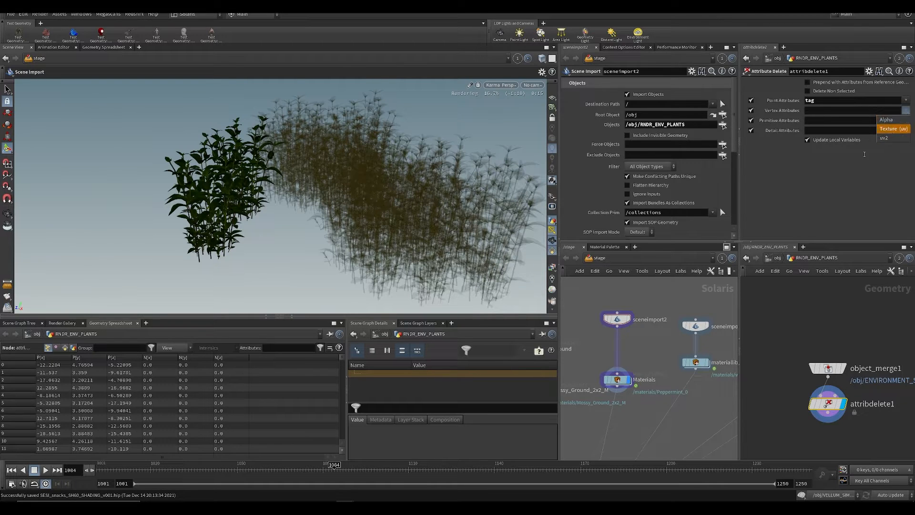
click(889, 121)
Step: Also delete the primitive attributes shop_materialpath and name and the detail attribute varmap in attribdelete1
click(907, 121)
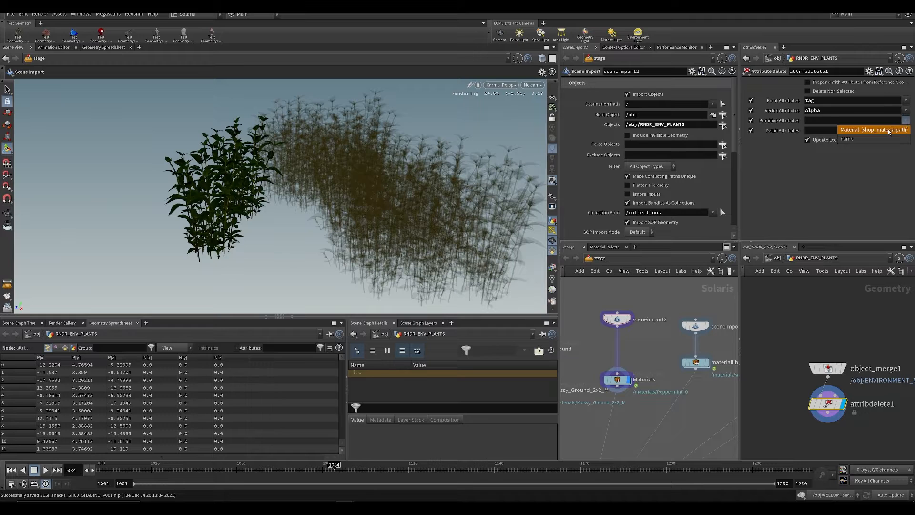
click(889, 130)
click(906, 121)
click(869, 139)
click(905, 131)
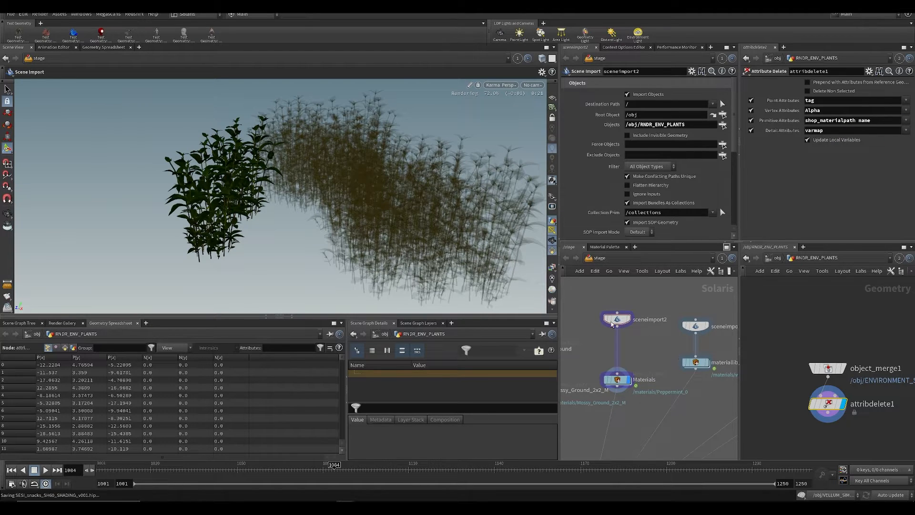
Step: Recheck the plants at sceneimport2 and at the Materials library node, and save the scene file
click(622, 321)
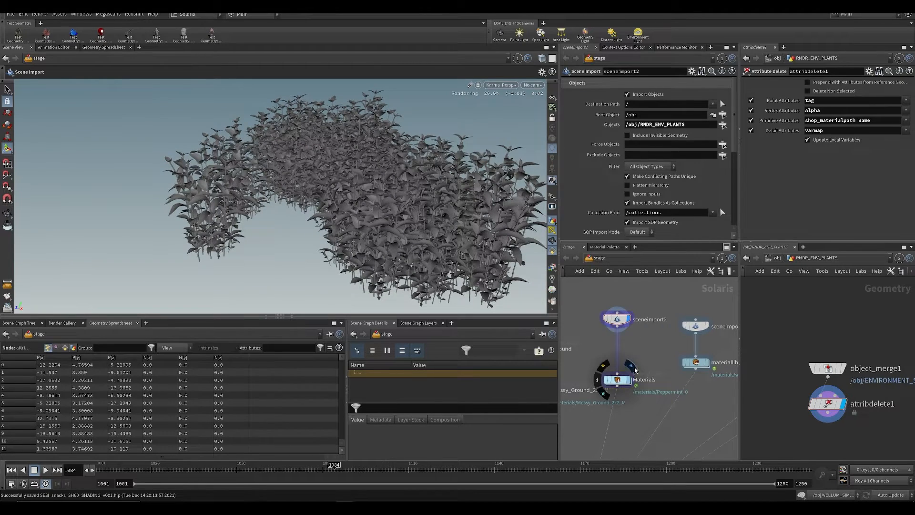
click(619, 381)
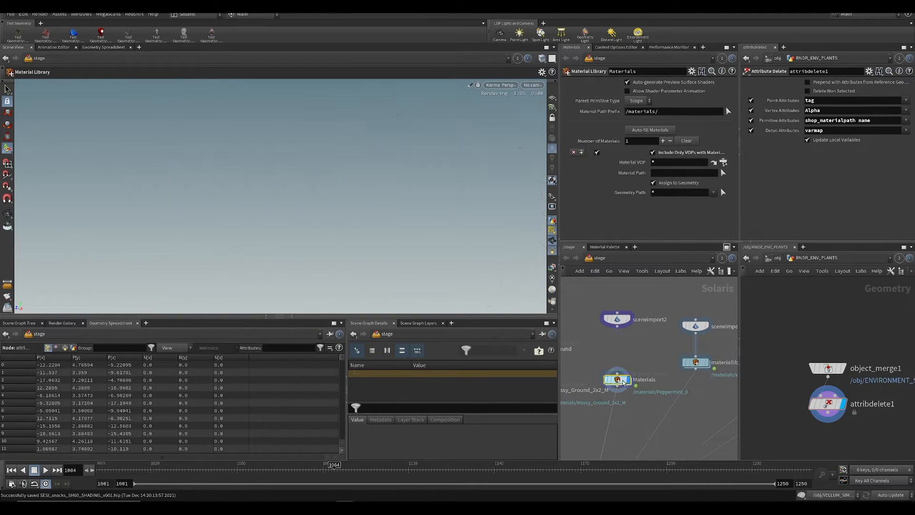
key(ctrl+z)
middle_drag(643, 372, 670, 360)
key(ctrl+s)
Step: Try feeding the Materials library from a new SOP Import node instead of sceneimport2
key(Tab)
text(sop)
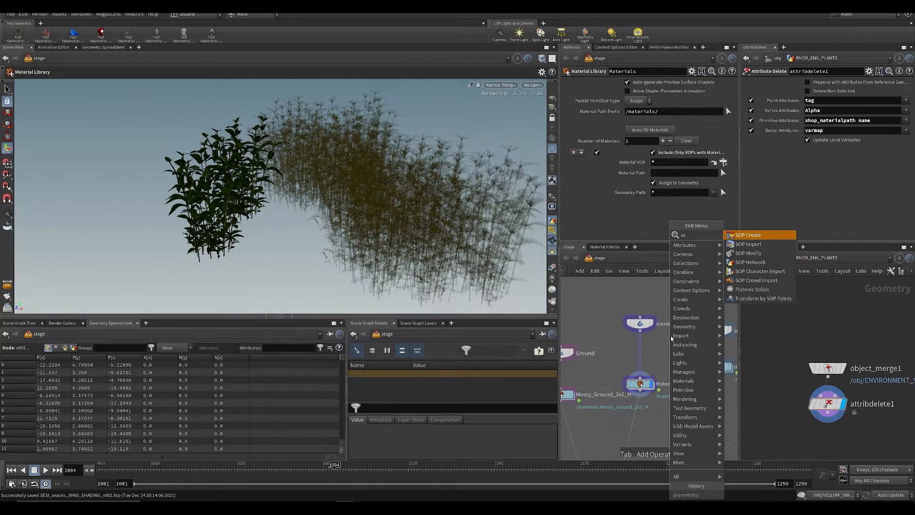
key(Return)
click(671, 339)
key(Tab)
text(sopi)
key(Return)
click(591, 322)
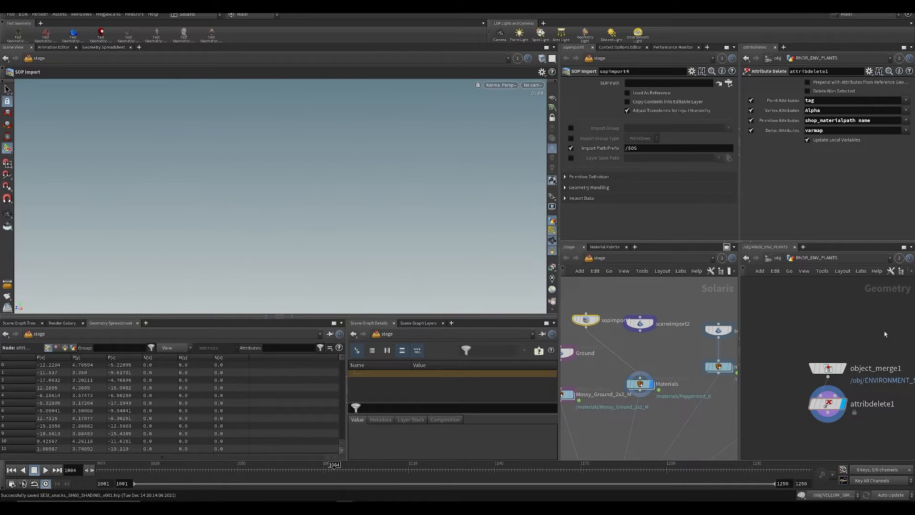
Step: Set the new node's SOP path to attribdelete1 in RNDR_ENV_PLANTS, and inspect the plants in the Karma render
drag(815, 397, 590, 88)
drag(659, 83, 662, 83)
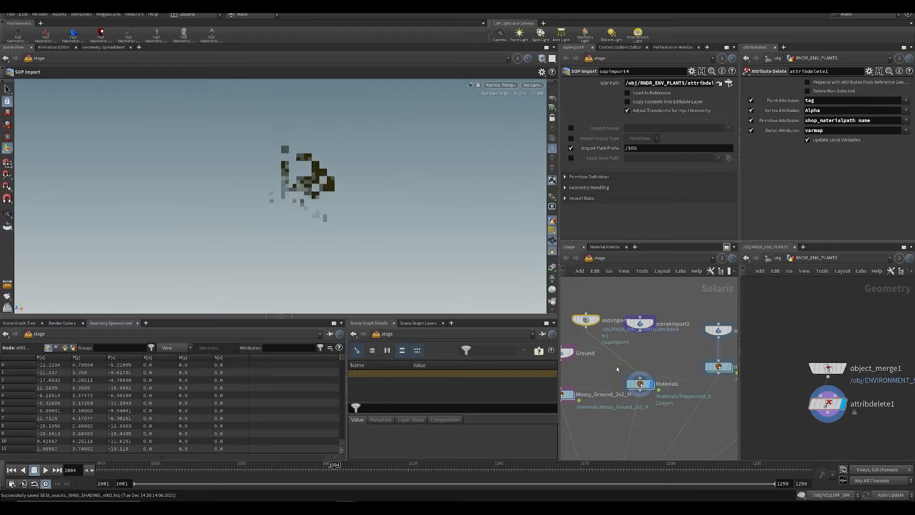
alt+drag(334, 200, 364, 188)
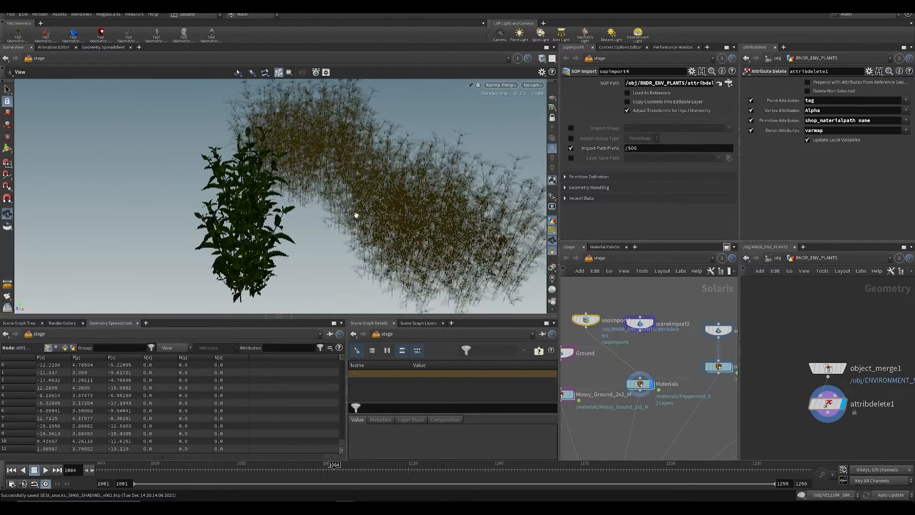
alt+right_drag(352, 188, 392, 190)
alt+drag(392, 191, 374, 227)
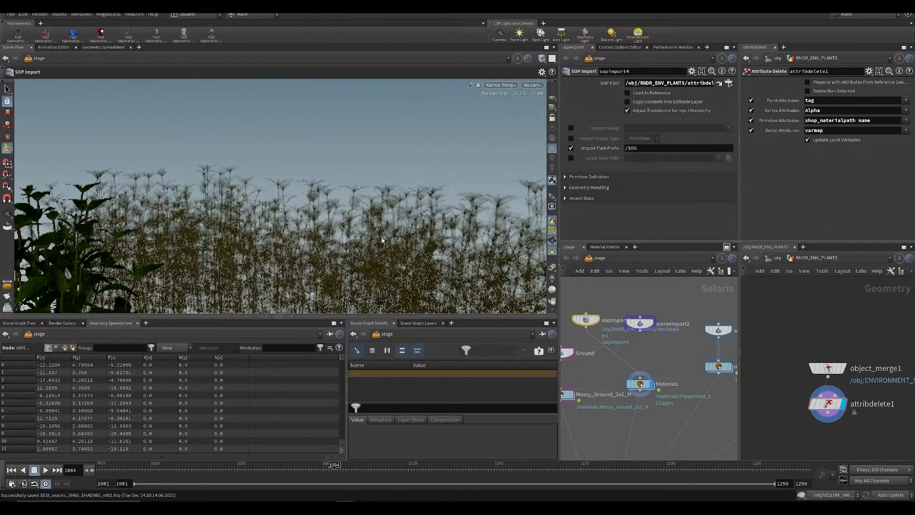
Step: Delete the trial SOP Import node, restore sceneimport2 as the input of the Materials library, and save the scene
drag(594, 321, 640, 378)
click(640, 313)
drag(578, 301, 619, 340)
key(Delete)
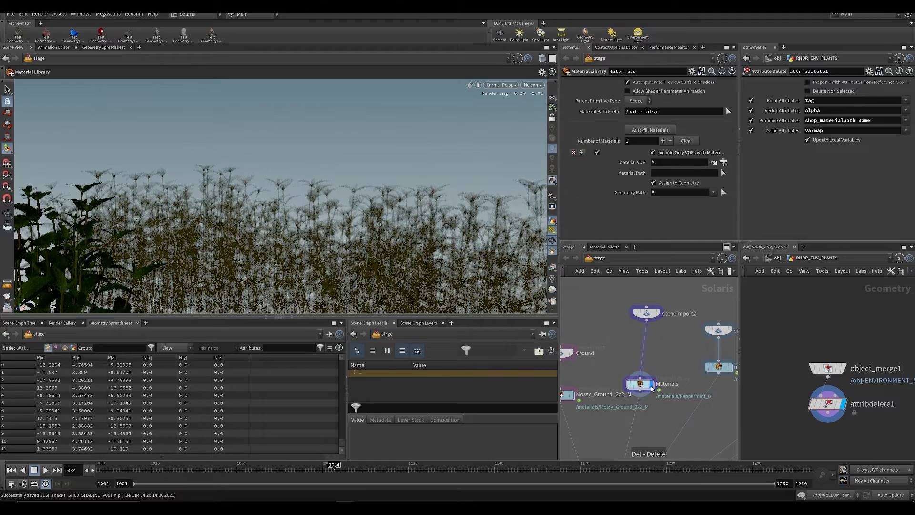
key(ctrl+s)
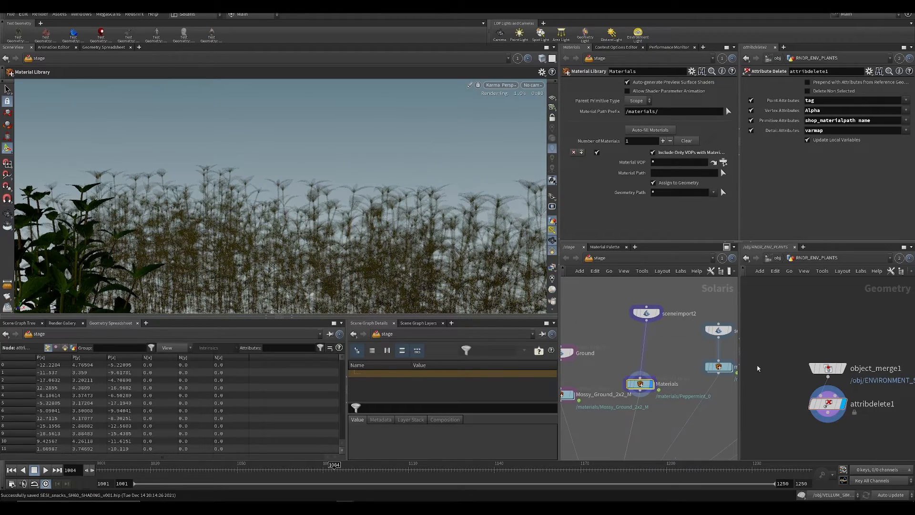
Step: Add an Unpack node below attribdelete1 in RNDR_ENV_PLANTS, and switch the viewport renderer to Houdini GL
key(Tab)
text(unpack)
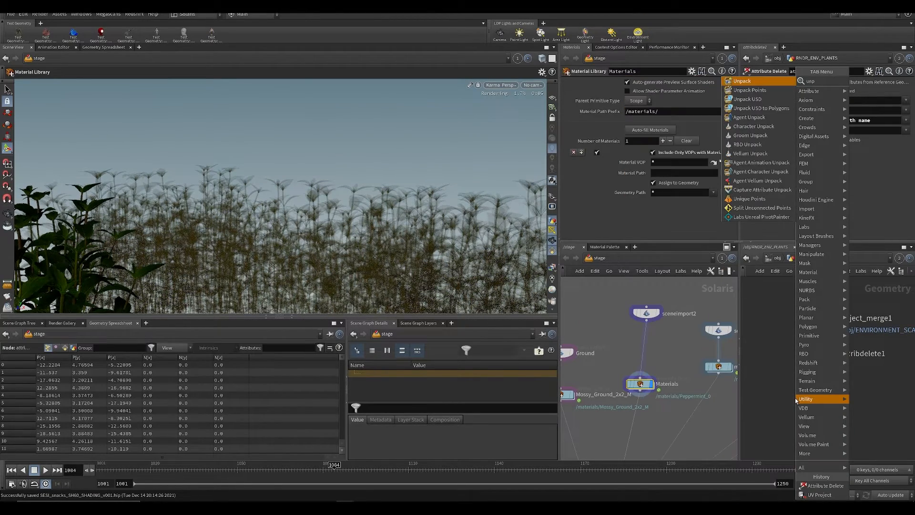
key(Return)
key(Return)
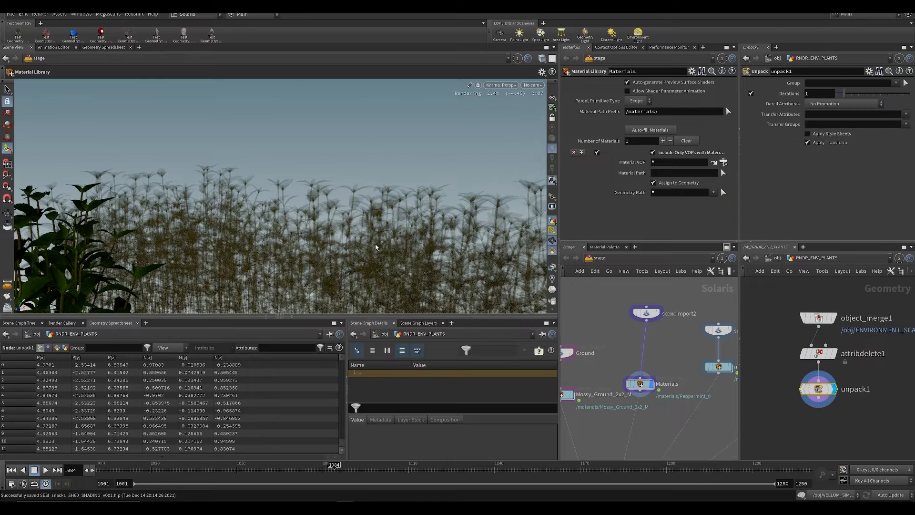
click(507, 86)
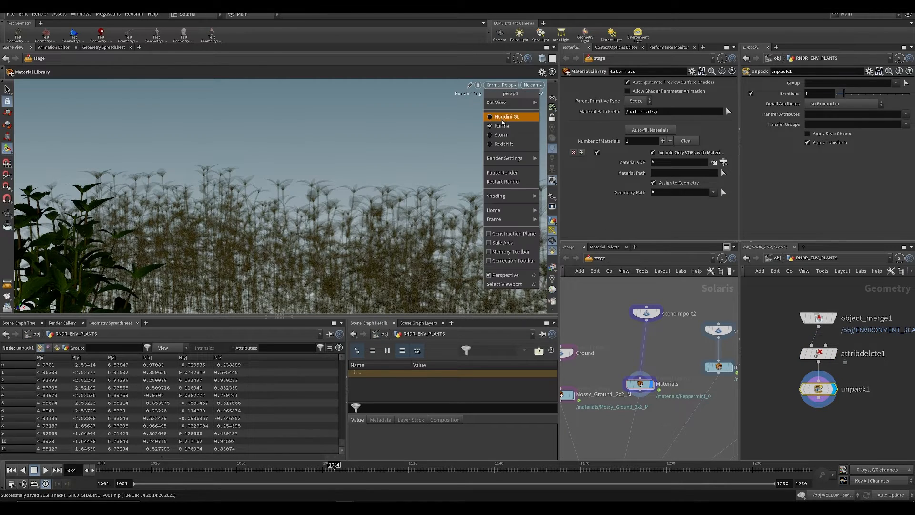
click(510, 119)
Step: Move attribdelete1 below unpack1 in RNDR_ENV_PLANTS, wire it to unpack1's output, and make it the displayed node
key(Delete)
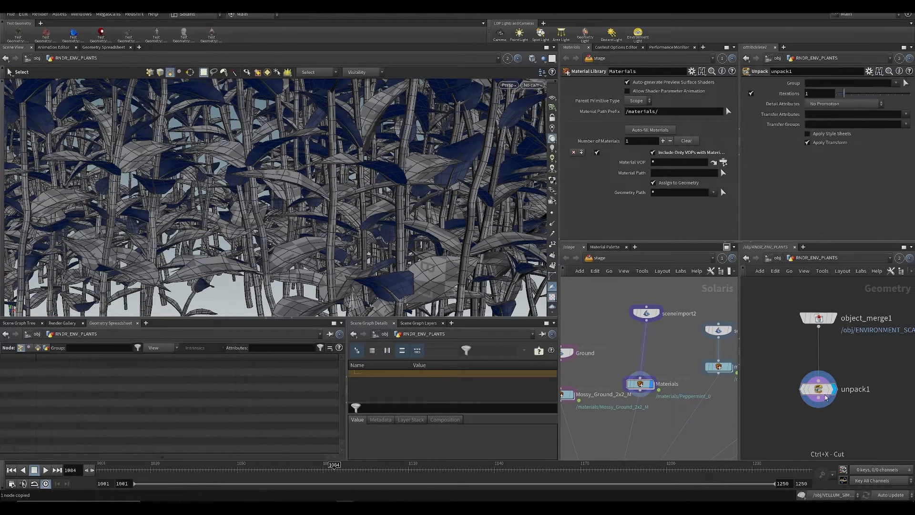
key(ctrl+v)
click(815, 394)
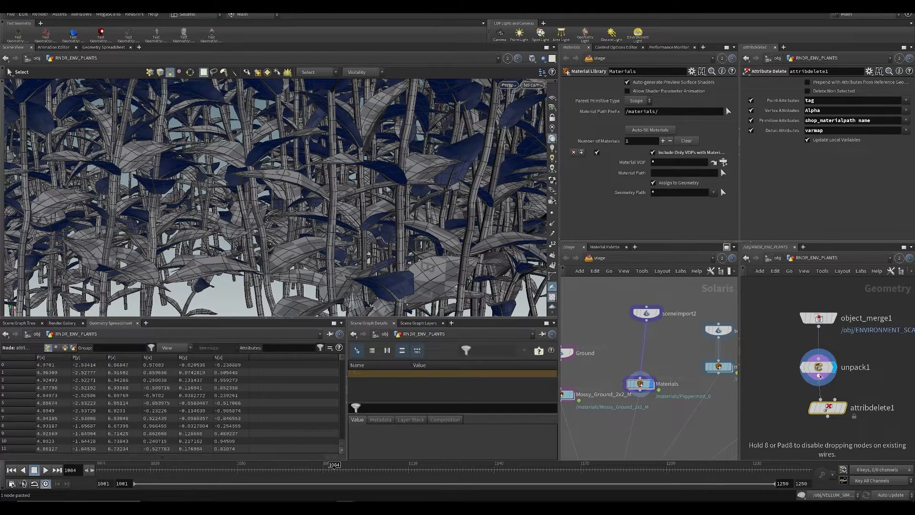
click(850, 388)
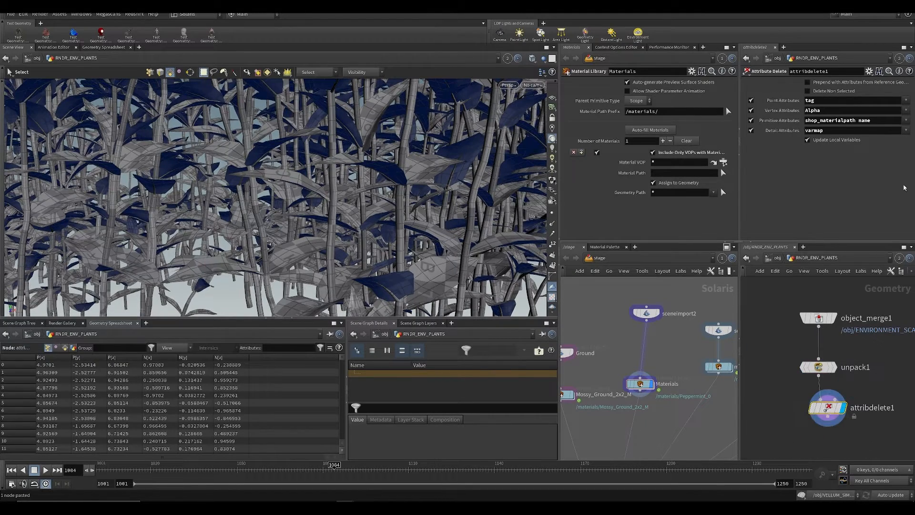
Step: Import attribdelete1 into Solaris as a SOP Import feeding the Materials library, and delete the replaced sceneimport2 node
drag(827, 408, 639, 396)
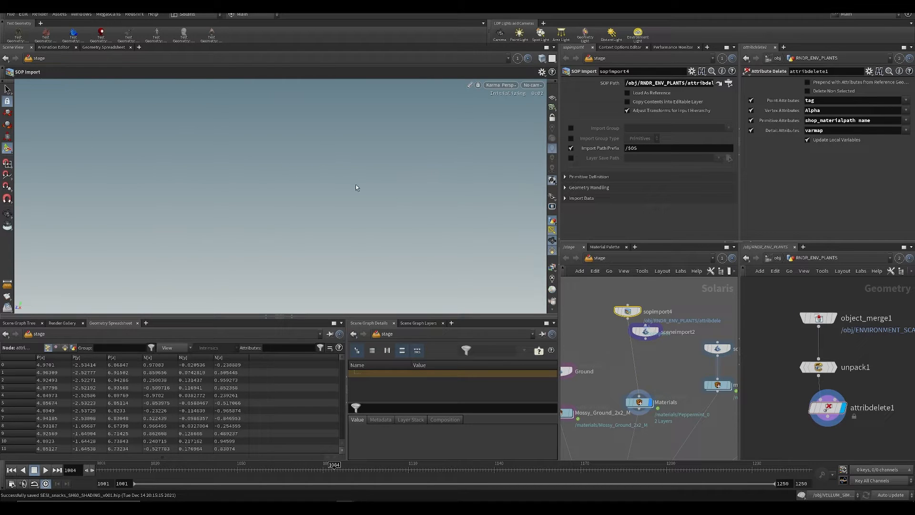
scroll(362, 191, up, 5)
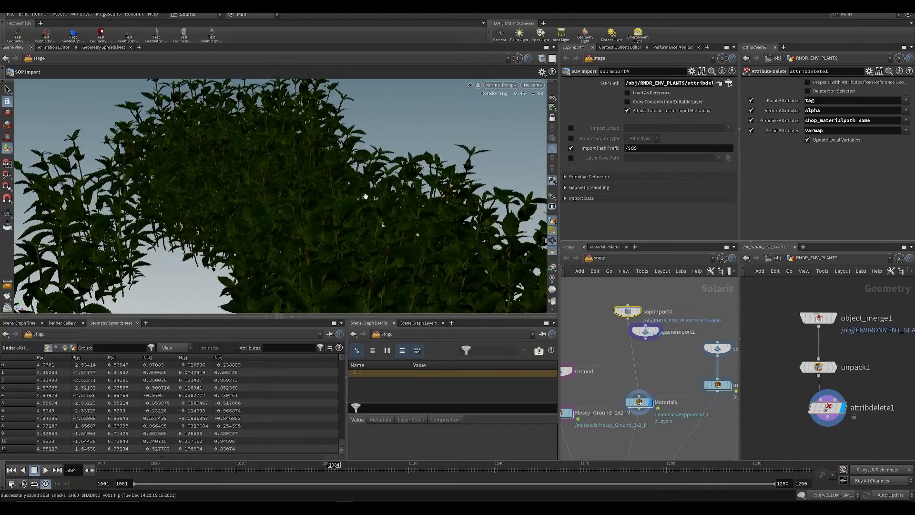
click(645, 331)
key(Delete)
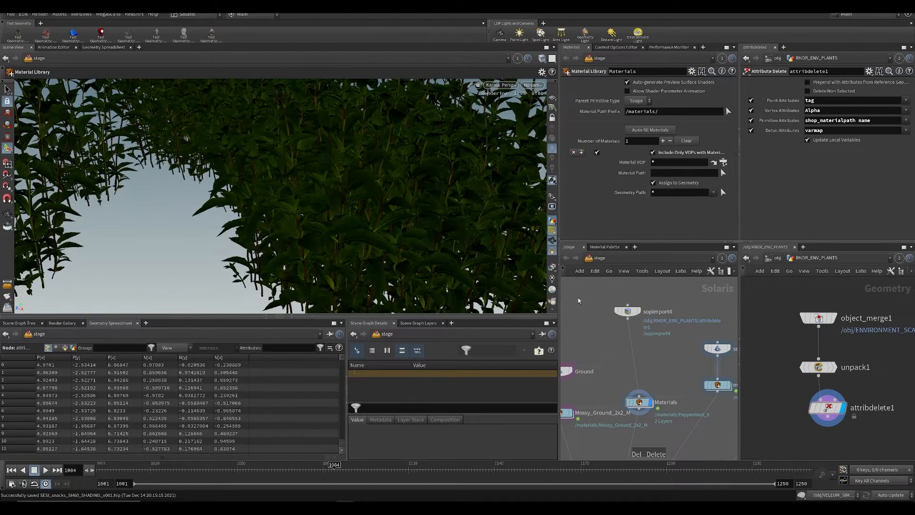
scroll(369, 210, down, 5)
drag(370, 210, 511, 149)
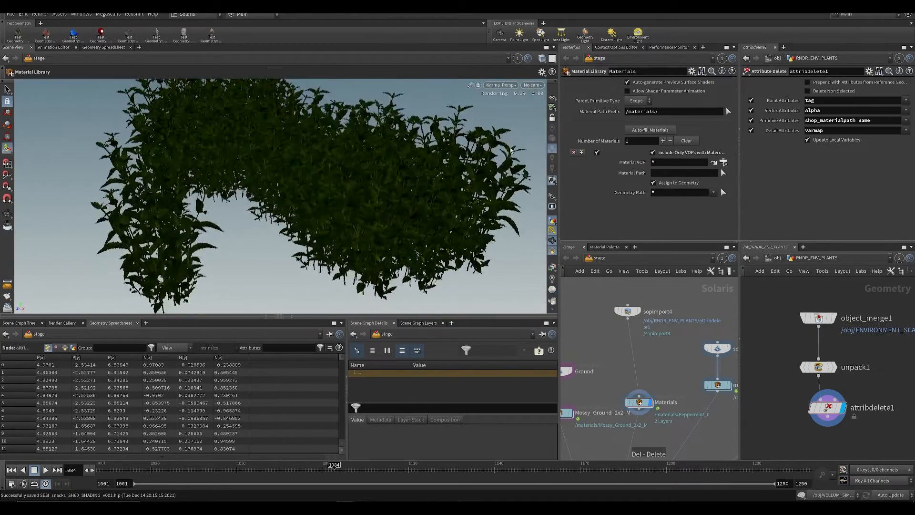
Step: Display stagemanager1 below collection1 and move the sopimport4 primitive under Environment in its scene graph
middle_drag(650, 430, 660, 384)
scroll(668, 385, down, 5)
middle_drag(656, 422, 666, 375)
scroll(666, 376, up, 4)
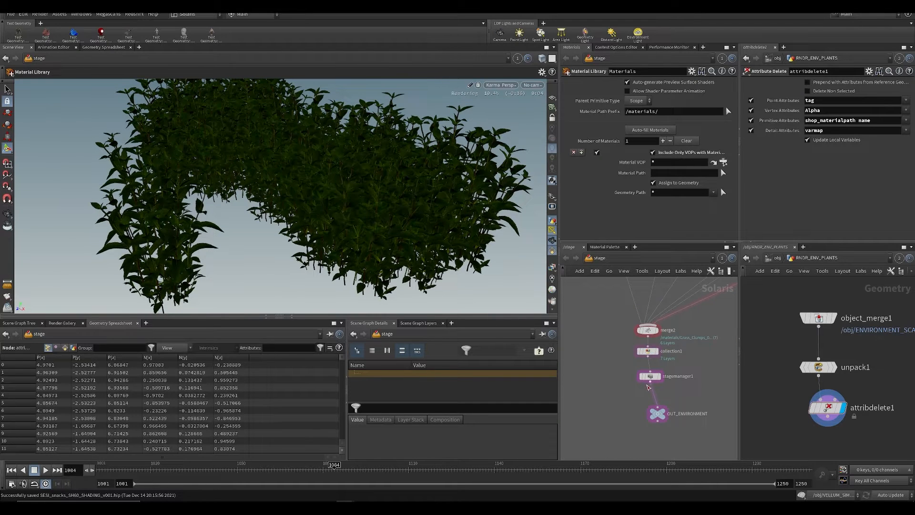
click(658, 375)
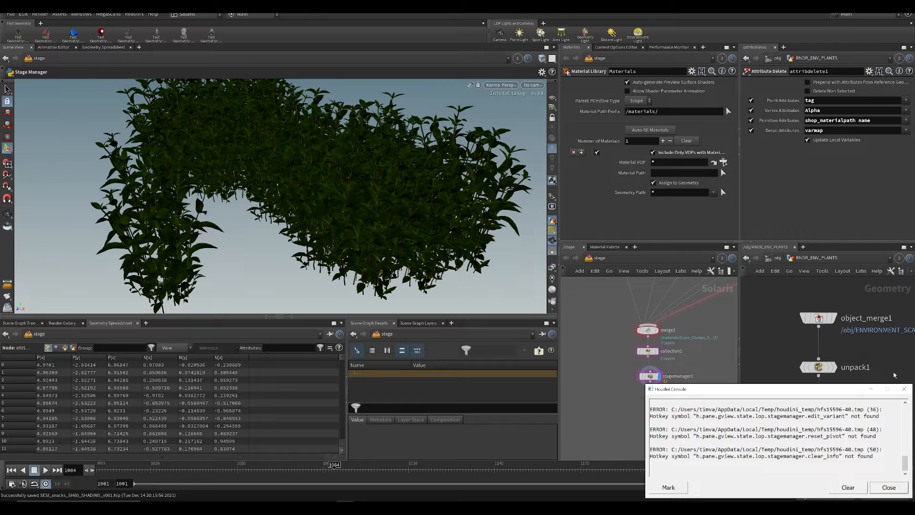
click(870, 390)
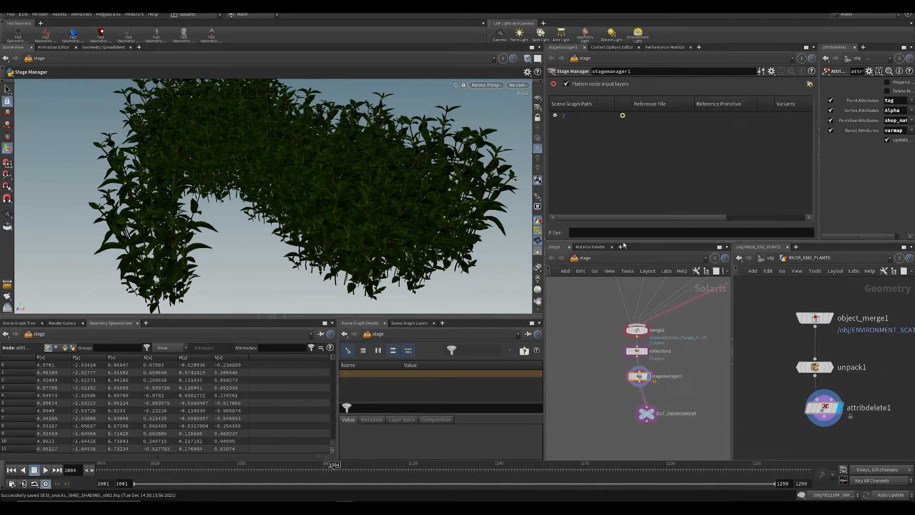
click(555, 115)
drag(599, 108, 667, 106)
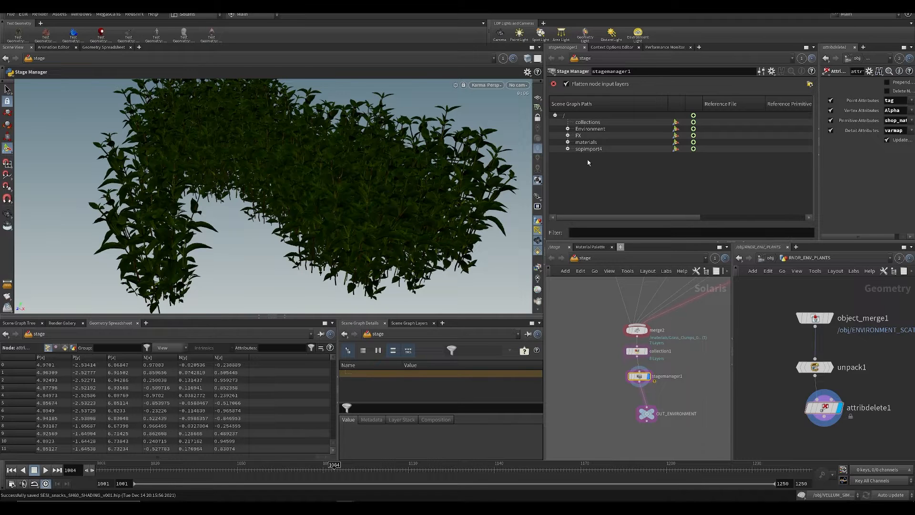
drag(589, 149, 590, 128)
Step: Rename the plants' SOP Import node to Env_plants and set its import path prefix to /Env_plants
middle_drag(639, 351, 643, 436)
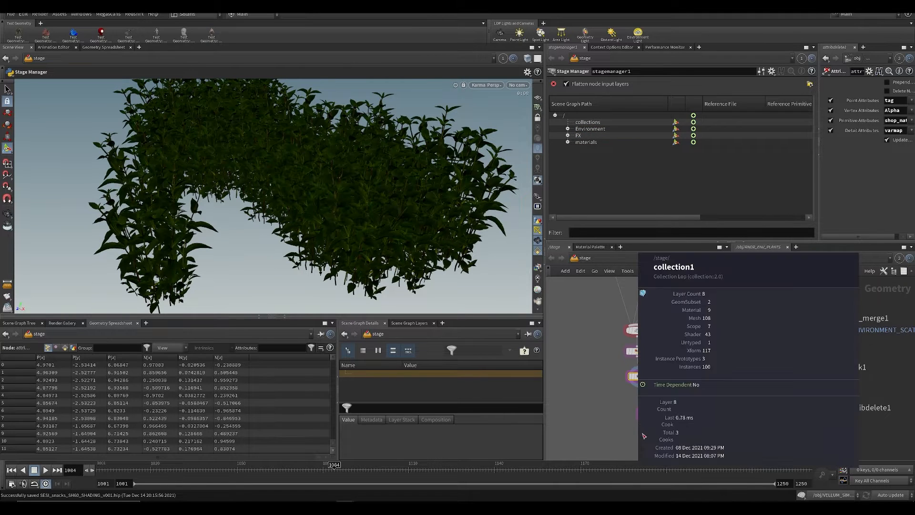
middle_drag(586, 300, 594, 398)
middle_drag(597, 314, 593, 377)
click(649, 289)
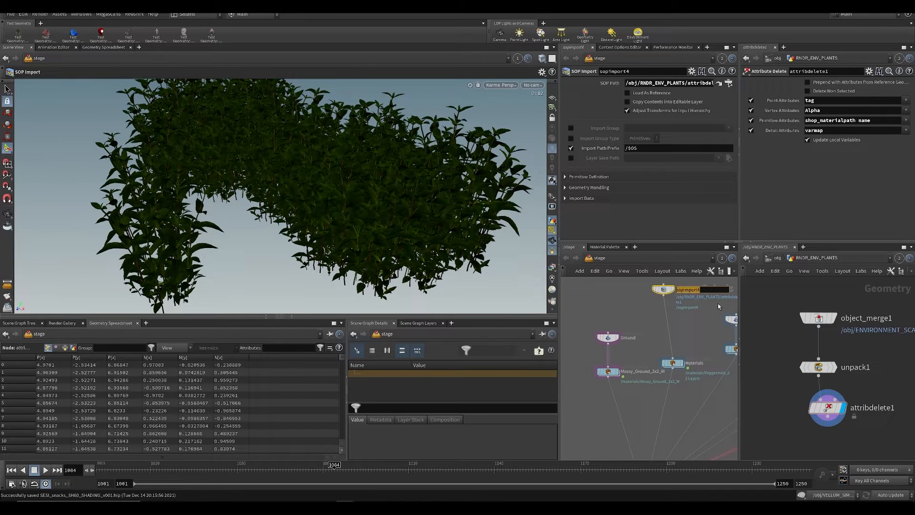
text(Env_plants)
key(Return)
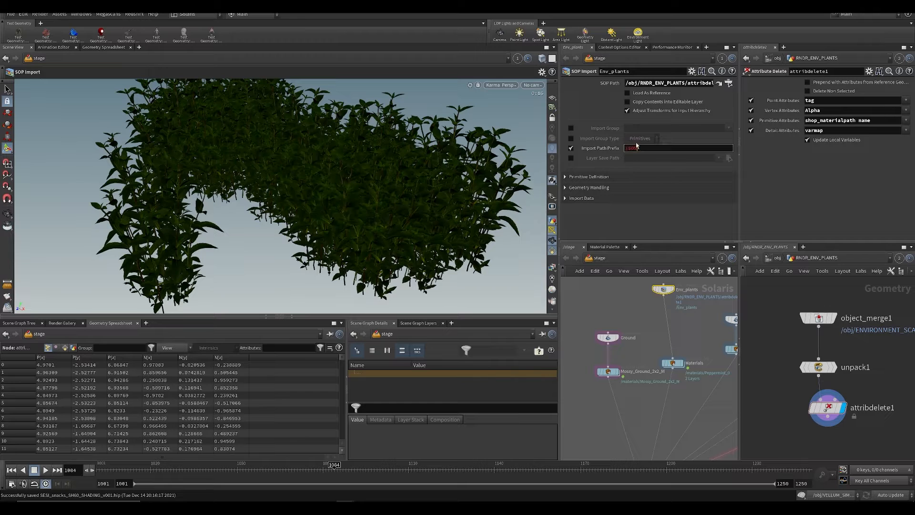
text(/Env_plants)
Step: Move the Env_plants primitive under Environment in stagemanager1's scene graph
middle_drag(619, 415, 606, 376)
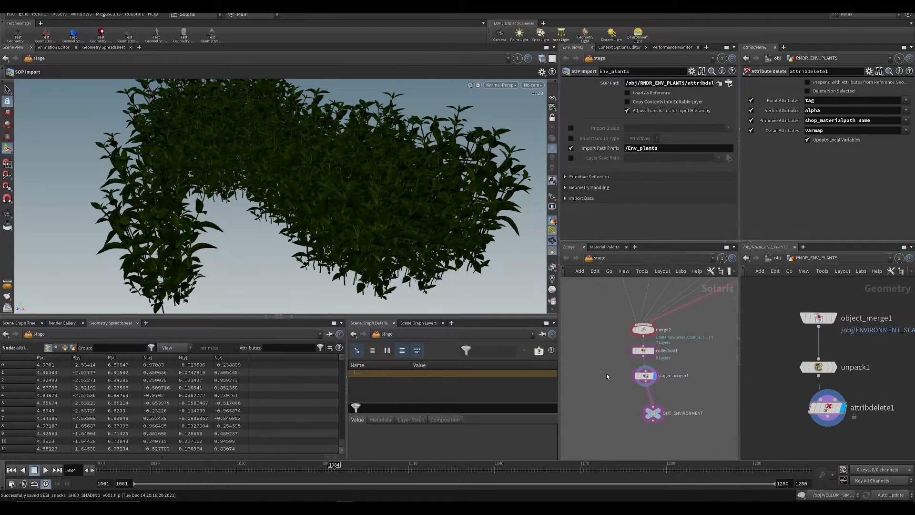
click(645, 376)
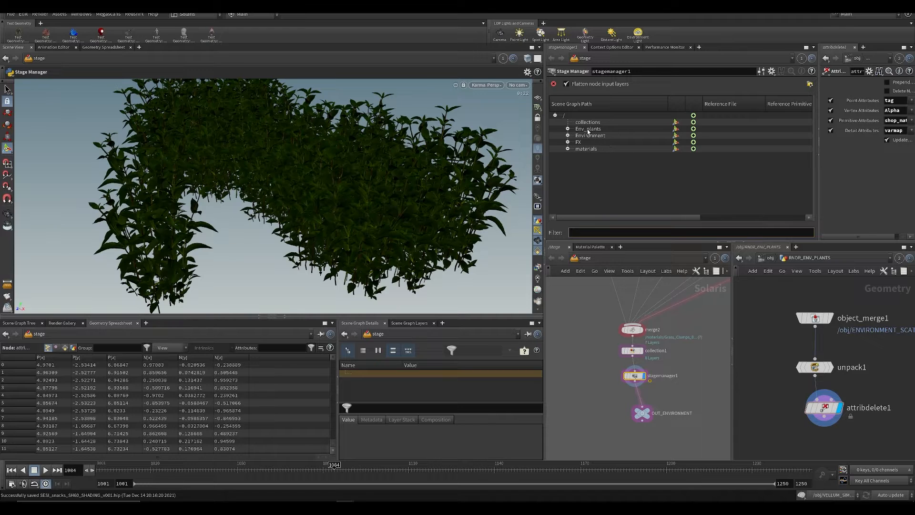
drag(588, 132, 590, 136)
Step: Display the output of merge5 near the end of the Solaris network, and open the viewport's camera choices
scroll(606, 319, down, 3)
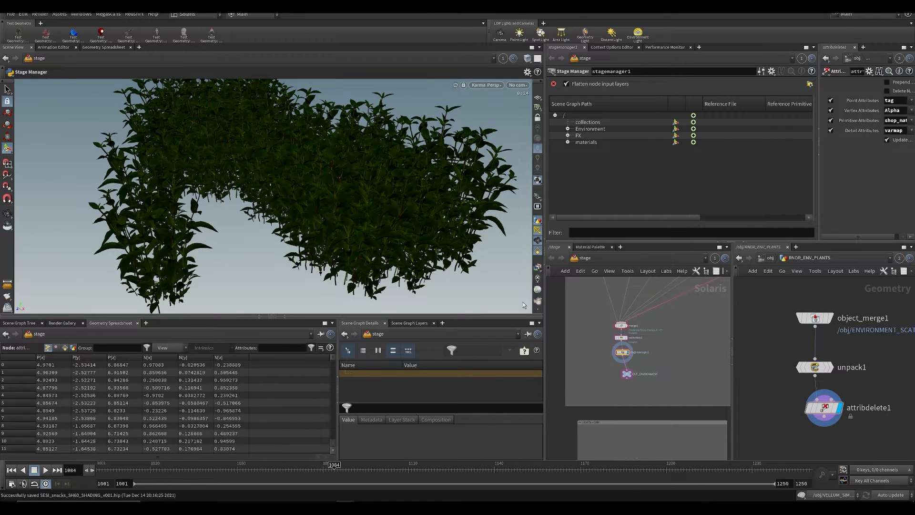
scroll(620, 378, down, 3)
middle_drag(609, 382, 680, 340)
middle_drag(705, 438, 613, 329)
scroll(620, 354, up, 3)
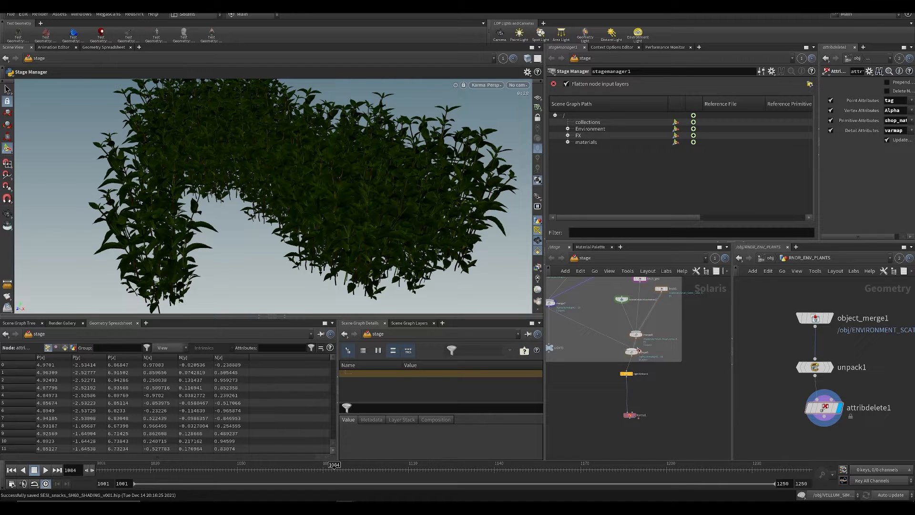
click(636, 353)
click(629, 353)
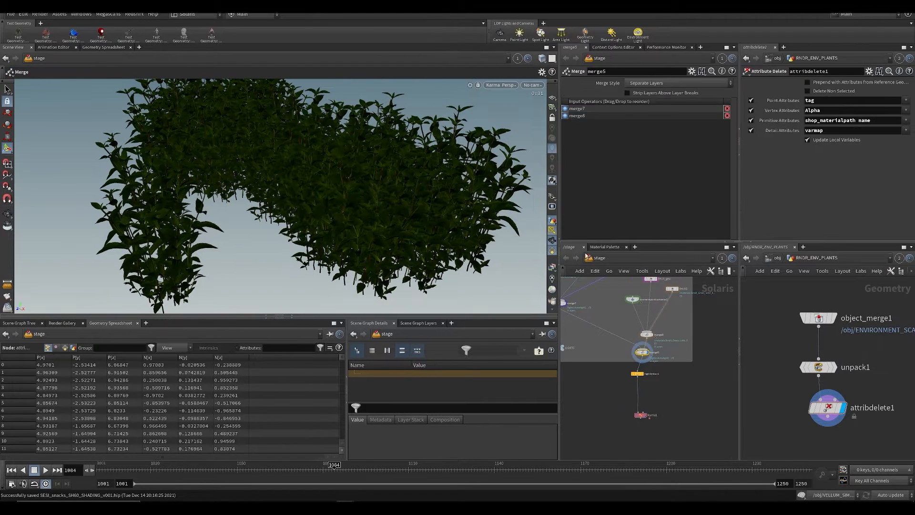
click(528, 84)
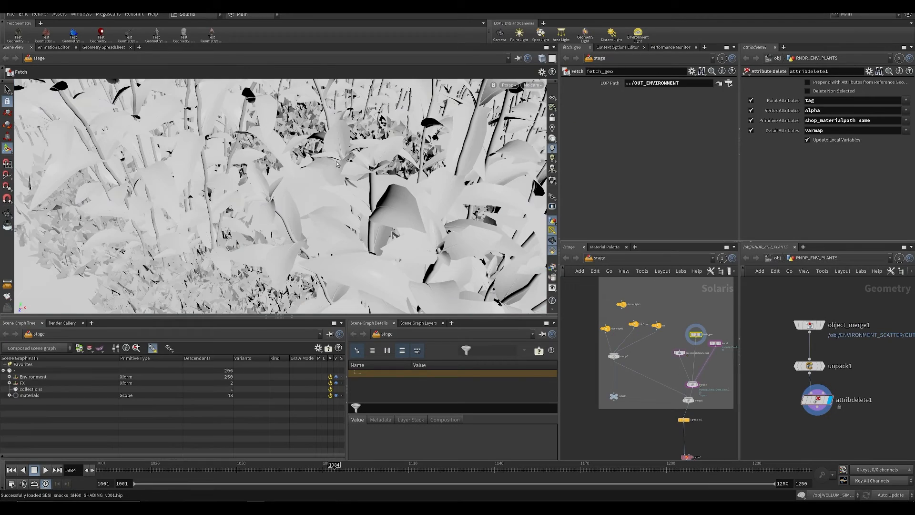
Step: Inspect the environment in the viewport, and check the wooden slice by displaying sceneimport1 and materiallibrary2
alt+drag(336, 164, 337, 241)
middle_drag(680, 302, 613, 363)
scroll(613, 364, up, 10)
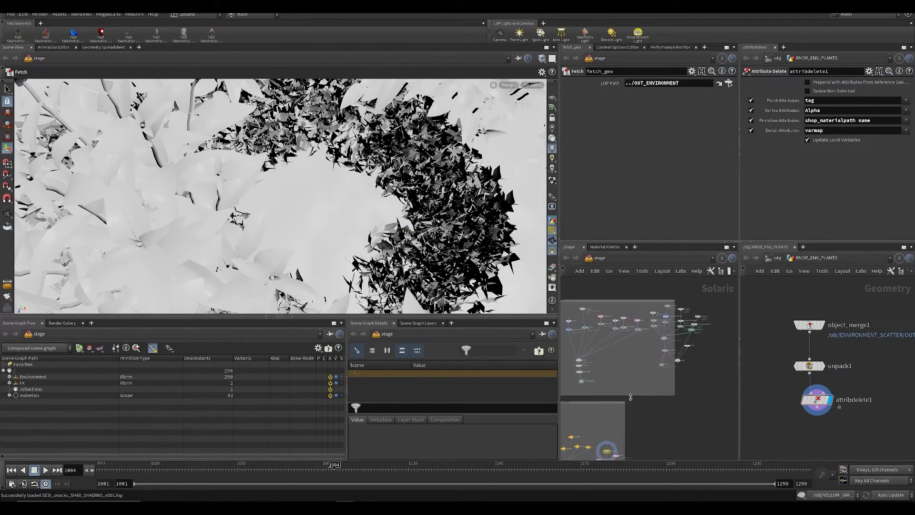
scroll(652, 310, down, 3)
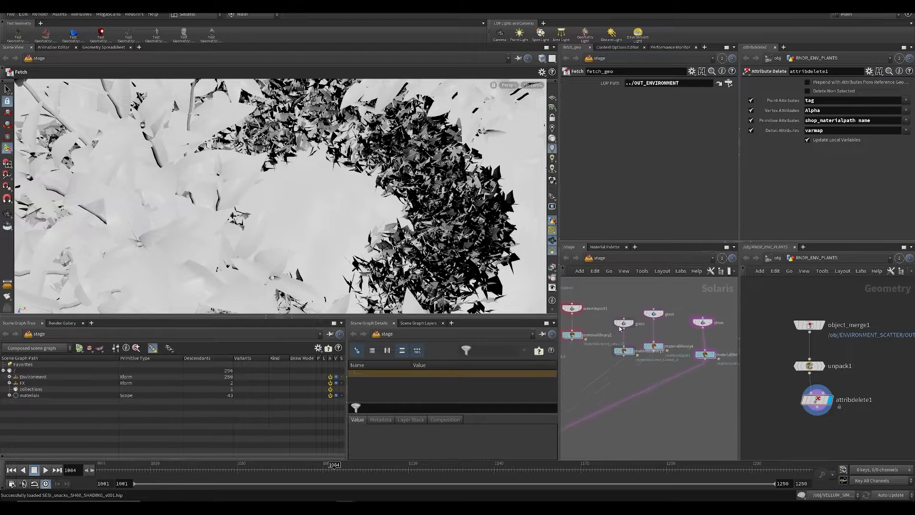
scroll(599, 304, up, 1)
middle_drag(634, 292, 704, 315)
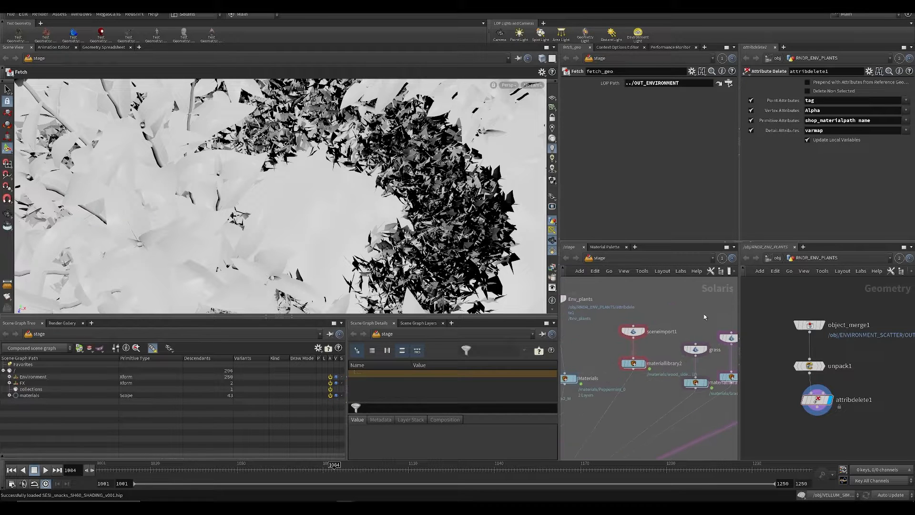
click(644, 330)
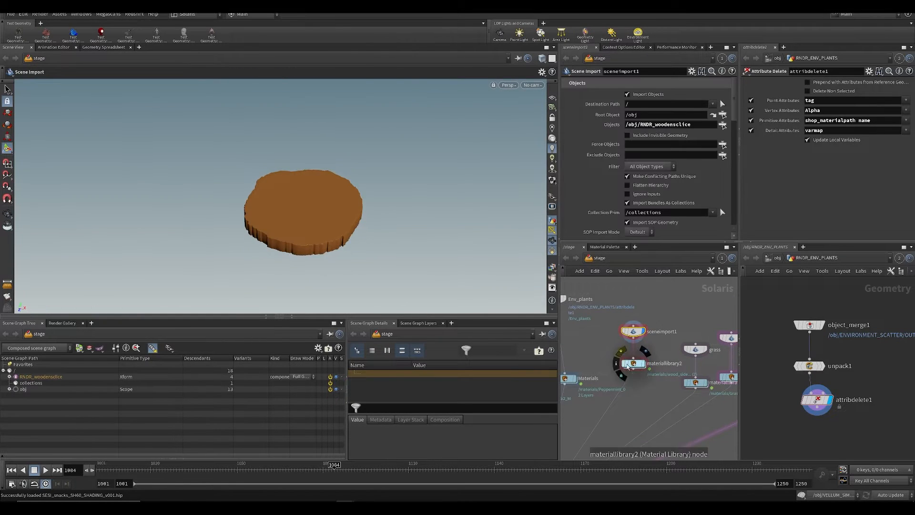
click(629, 364)
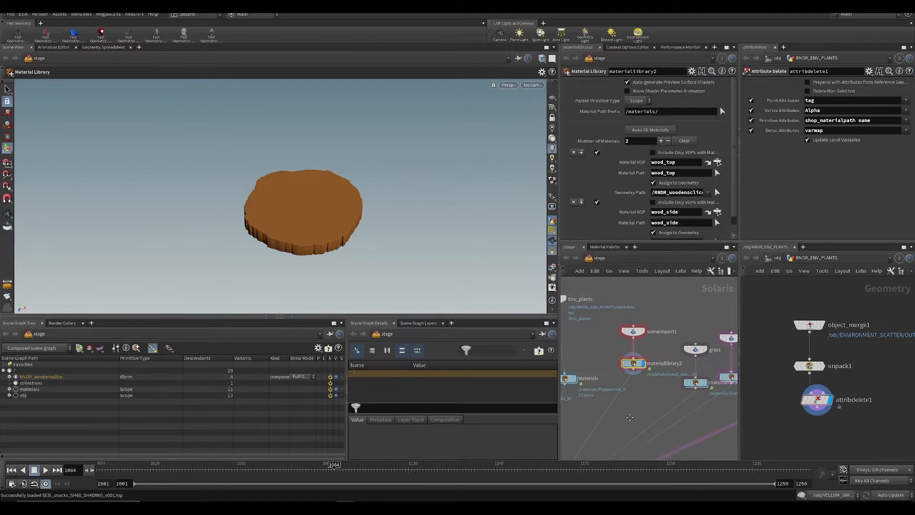
Step: Compare the combined environment at merge2 with the result at OUT_ENVIRONMENT
middle_drag(630, 418, 691, 333)
scroll(691, 333, down, 3)
click(649, 387)
middle_drag(685, 411, 684, 390)
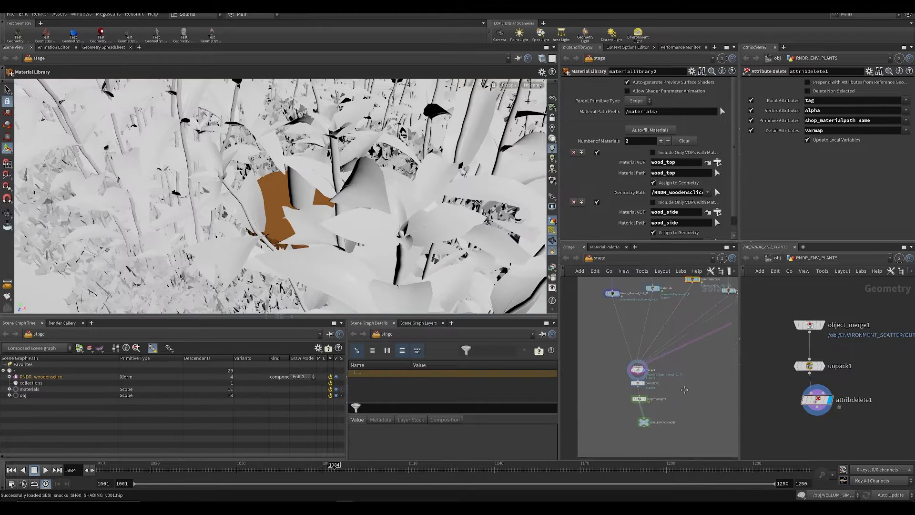
middle_drag(684, 390, 690, 341)
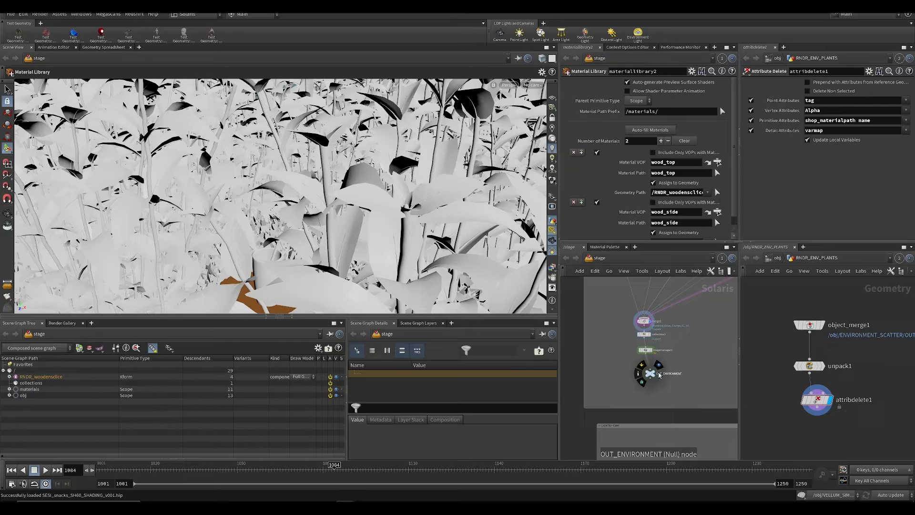
click(660, 366)
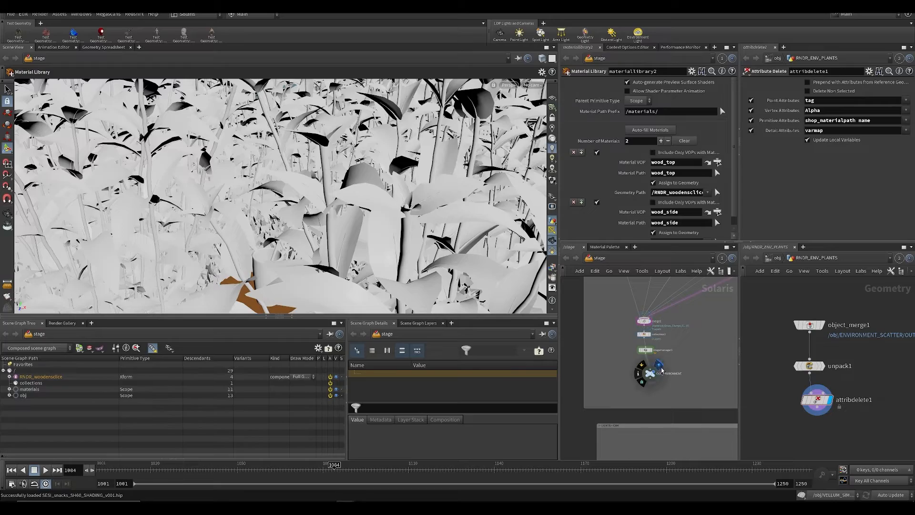
Step: Check the root primitives listed in stagemanager1, and cut that node from between collection1 and OUT_ENVIRONMENT
click(645, 350)
alt+drag(305, 191, 329, 267)
scroll(680, 373, up, 3)
drag(580, 324, 641, 355)
click(555, 117)
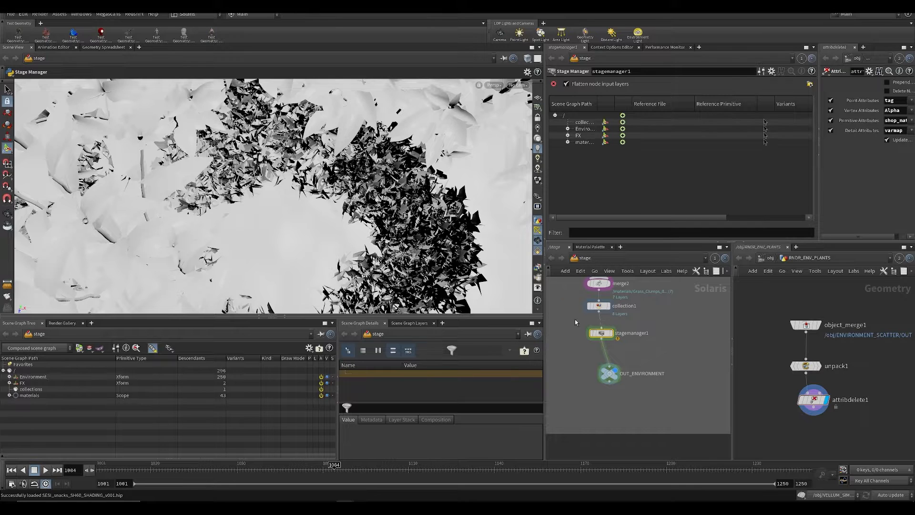
key(ctrl+x)
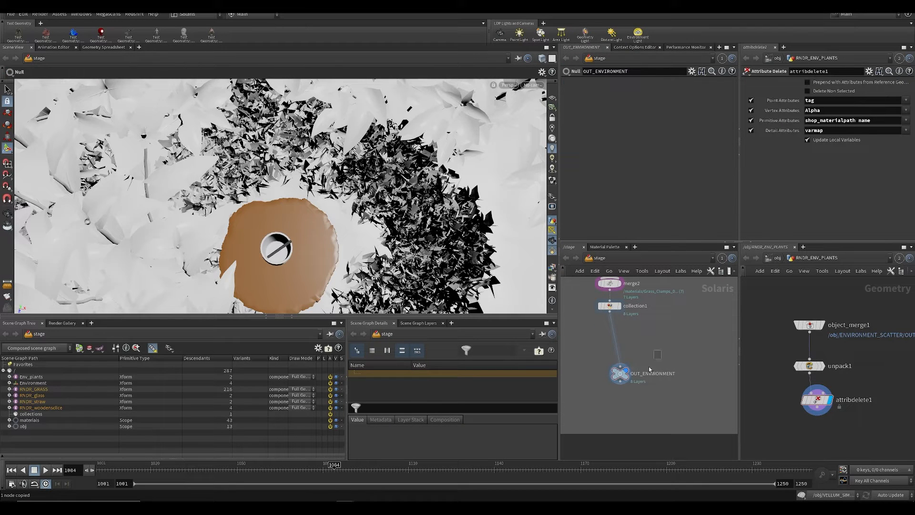
middle_drag(649, 370, 638, 327)
scroll(653, 360, down, 4)
middle_drag(653, 404, 658, 353)
middle_drag(664, 453, 658, 354)
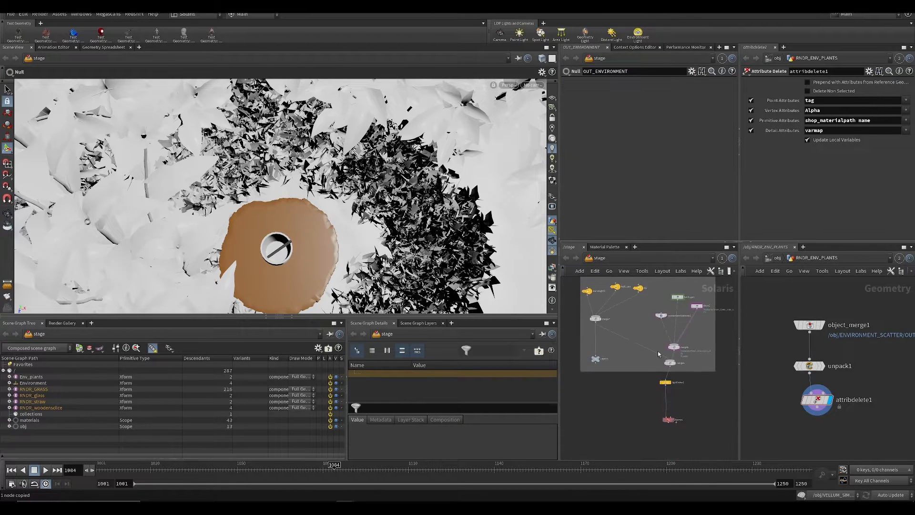
scroll(657, 354, up, 2)
middle_drag(644, 318, 646, 441)
middle_drag(649, 350, 653, 451)
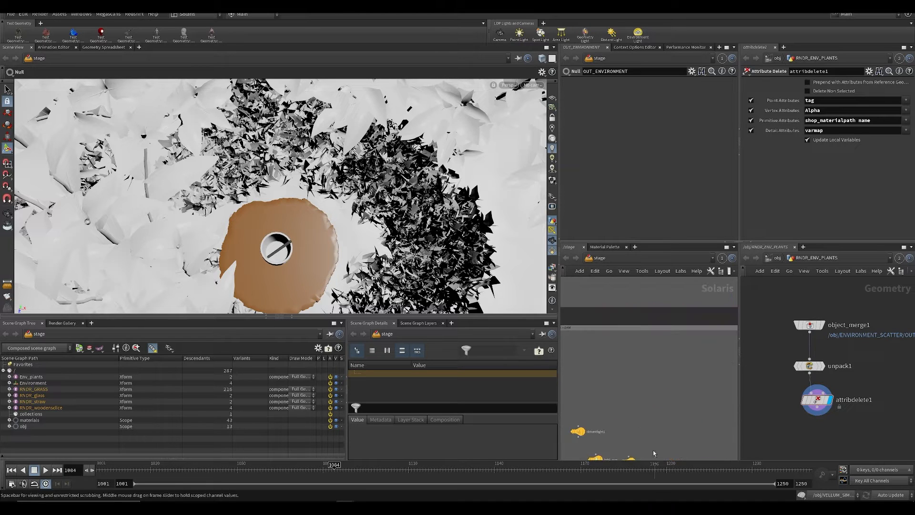
Step: Insert a new Stage Manager node between collection1 and OUT_ENVIRONMENT
scroll(615, 343, down, 4)
middle_drag(614, 308, 617, 351)
scroll(616, 350, up, 4)
key(Tab)
text(stra)
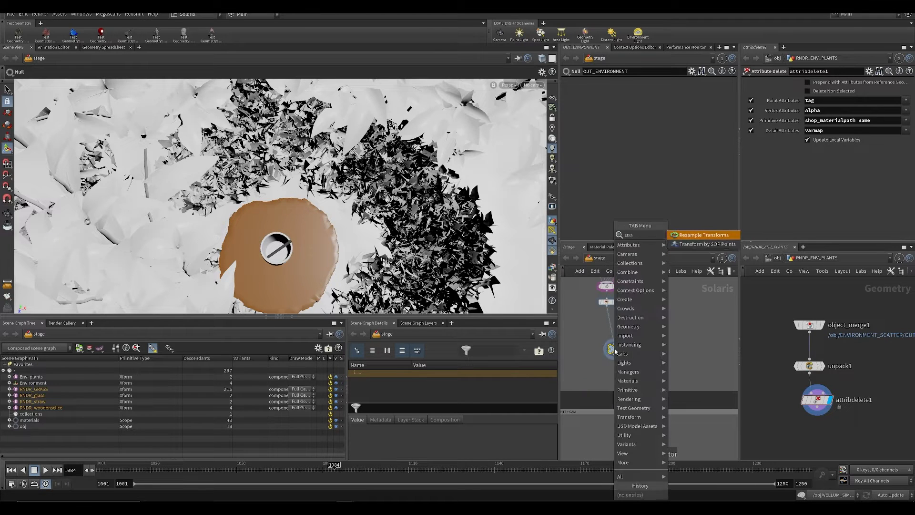
key(BackSpace)
key(BackSpace)
text(ag)
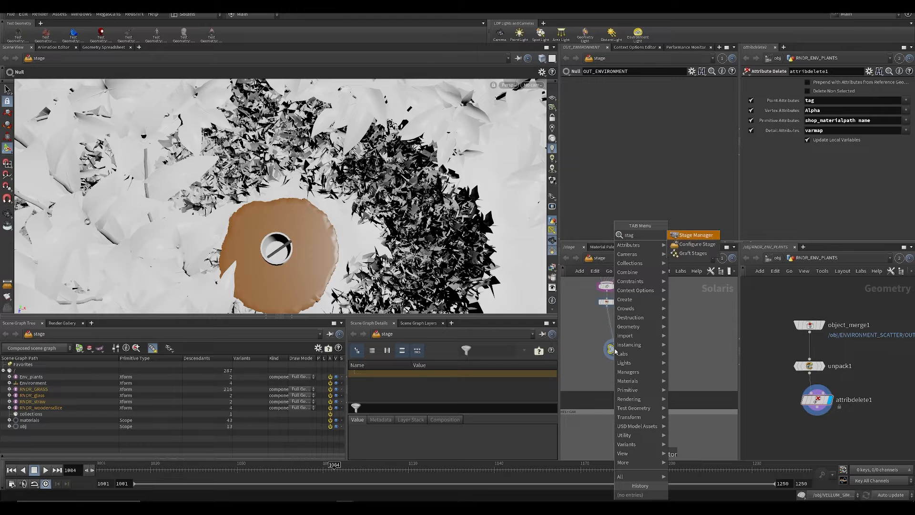
key(Return)
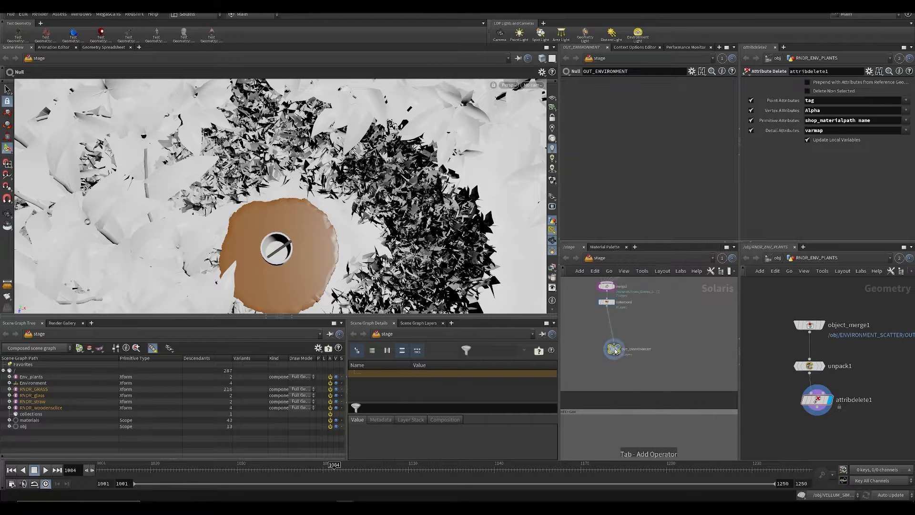
click(607, 323)
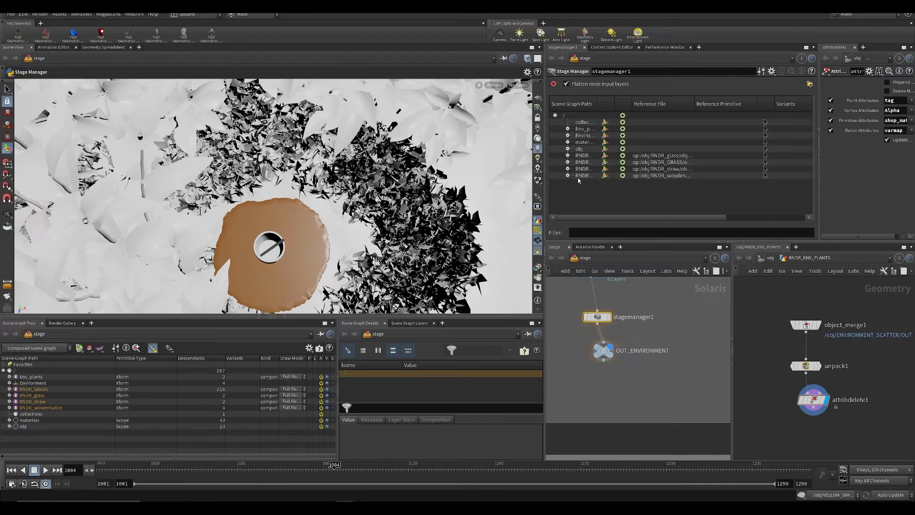
Step: Move Env_plants, obj, RNDR_glass, RNDR_GRASS, RNDR_straw and RNDR_woodenslice under Environment in stagemanager1, and save the scene
double_click(598, 104)
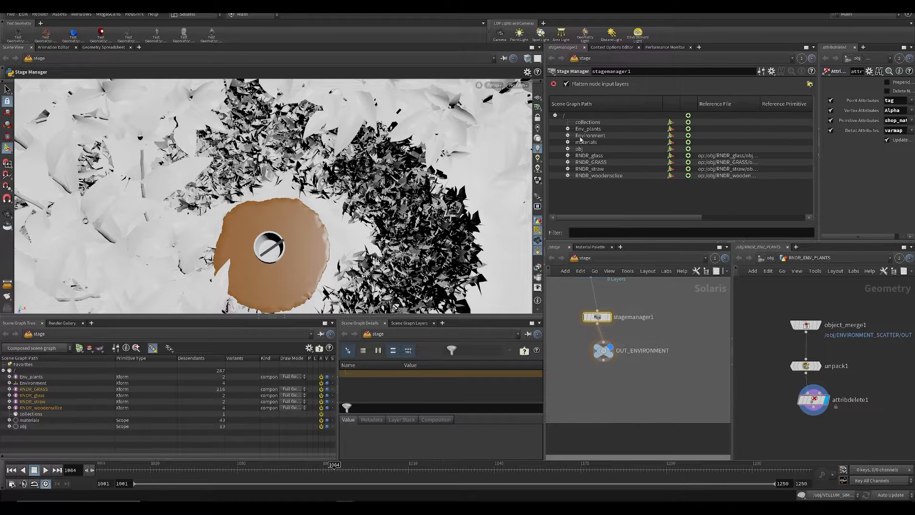
drag(584, 156, 587, 142)
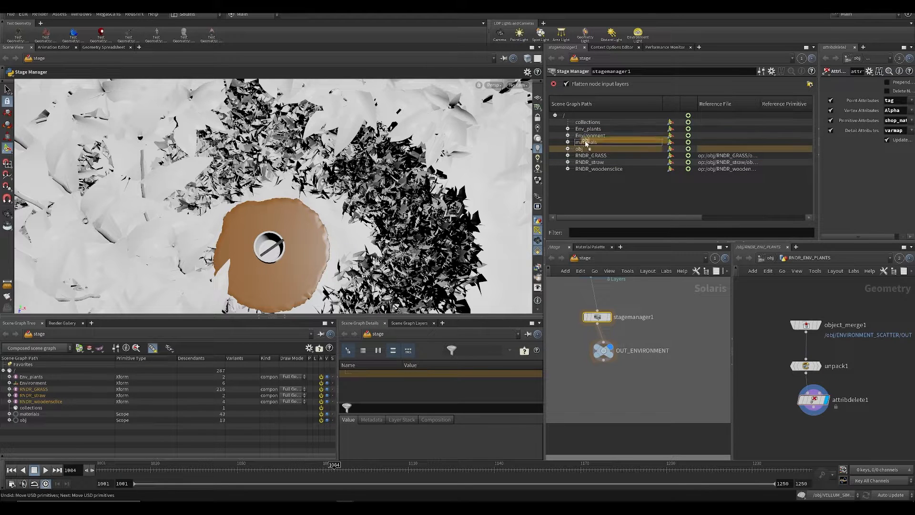
drag(586, 141, 588, 135)
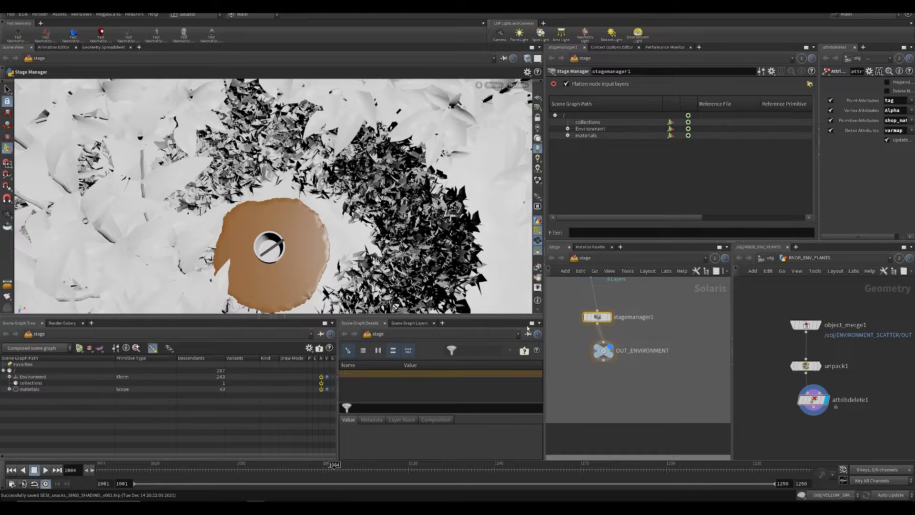
Step: Display merge5 near the end of the Solaris network and look through SH060_CAM
scroll(596, 397, down, 5)
middle_drag(594, 399, 572, 337)
middle_drag(585, 453, 579, 350)
scroll(715, 387, up, 4)
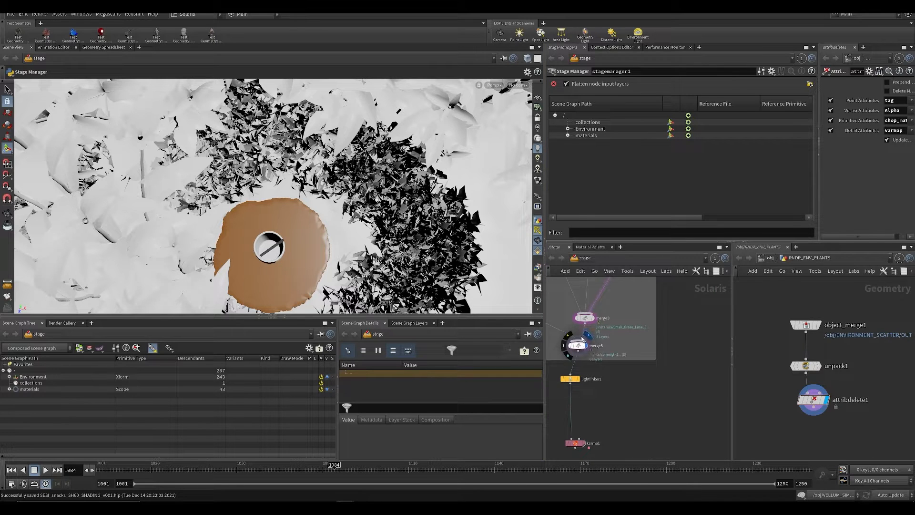
click(584, 340)
click(539, 87)
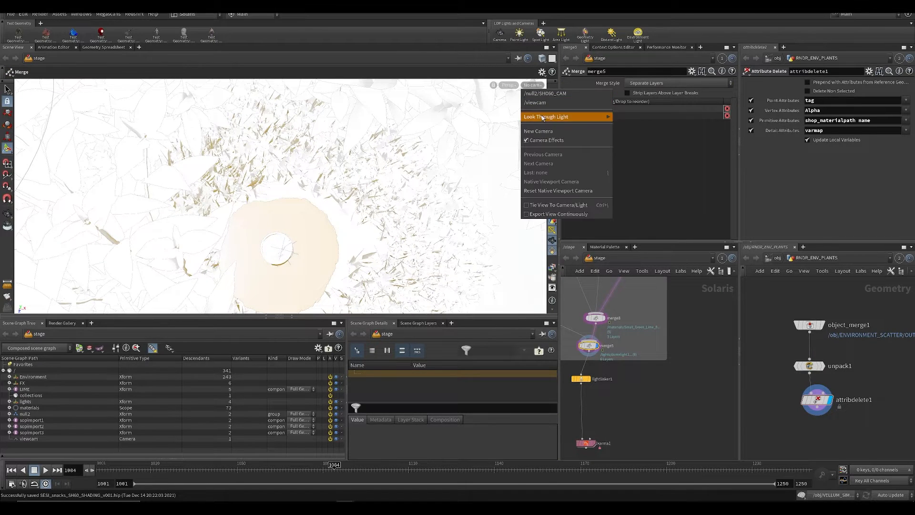
click(531, 95)
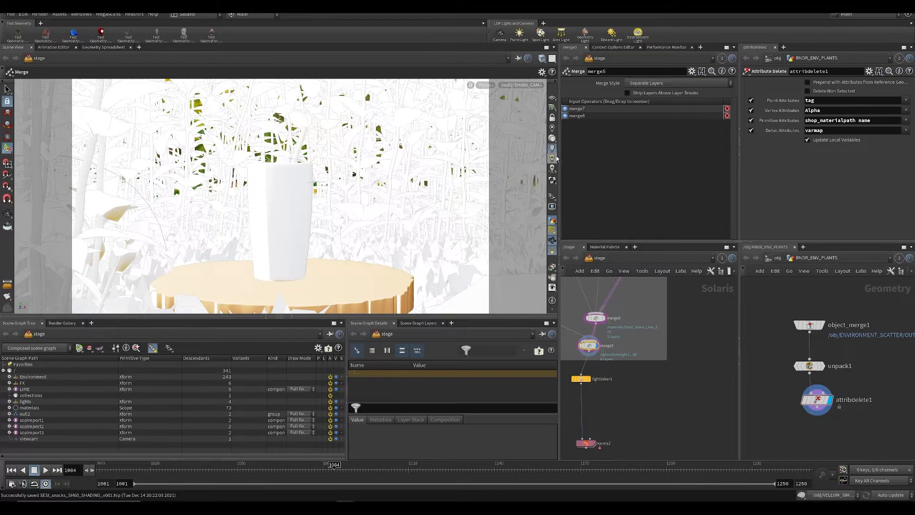
Step: Change the viewport's lighting mode and render the view with Karma in a wider viewport
click(552, 139)
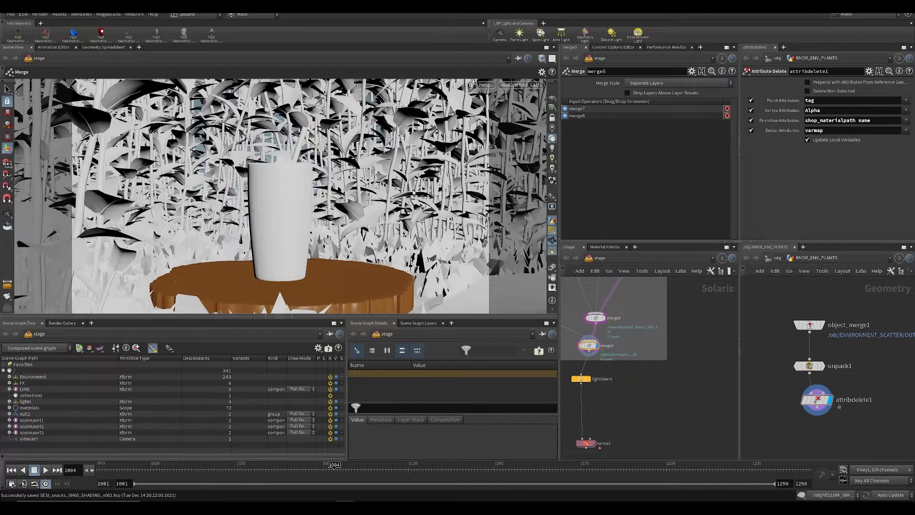
click(486, 85)
click(496, 127)
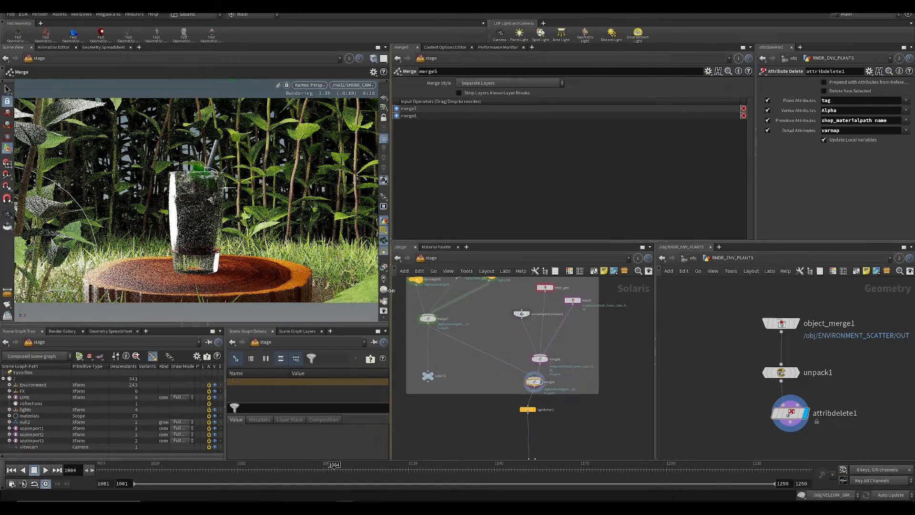
drag(391, 290, 499, 290)
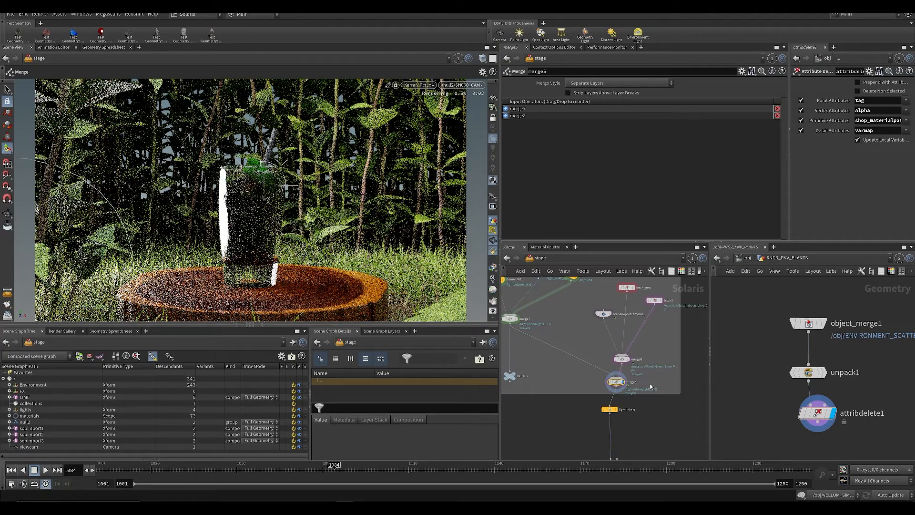
Step: Delete the fake sun light and the light beside it that feed merge7, and save the scene
key(h)
scroll(594, 343, up, 5)
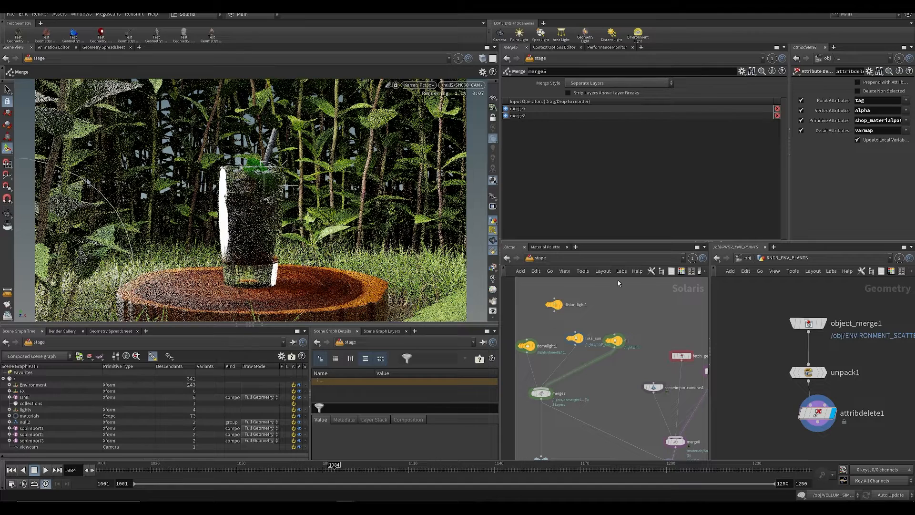
middle_drag(650, 405, 578, 372)
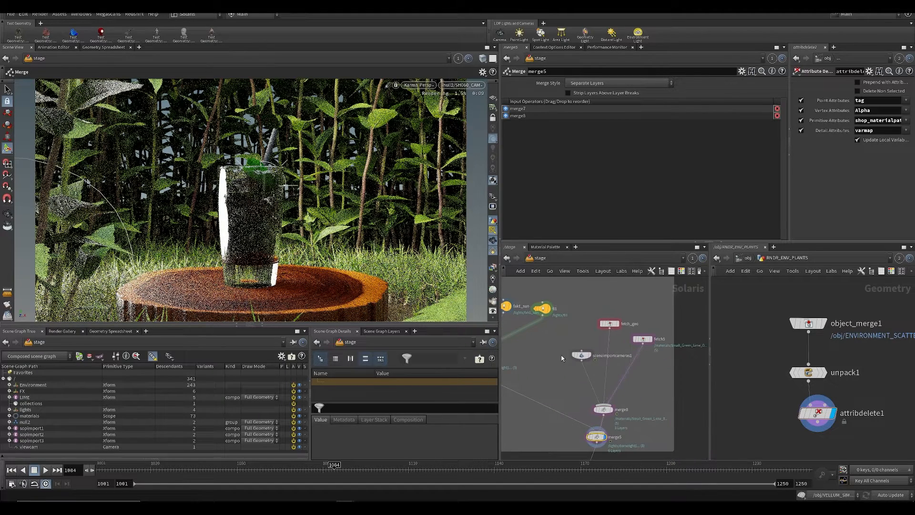
middle_drag(573, 337, 588, 346)
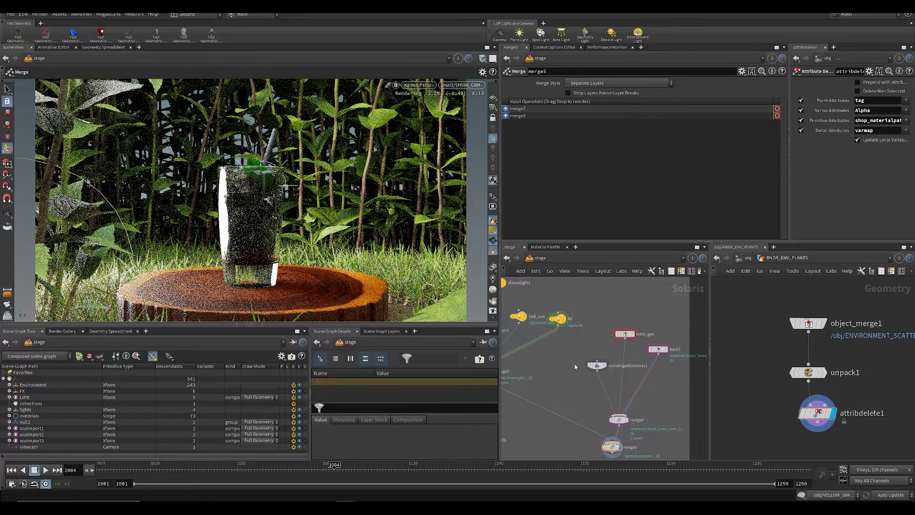
middle_drag(529, 358, 590, 378)
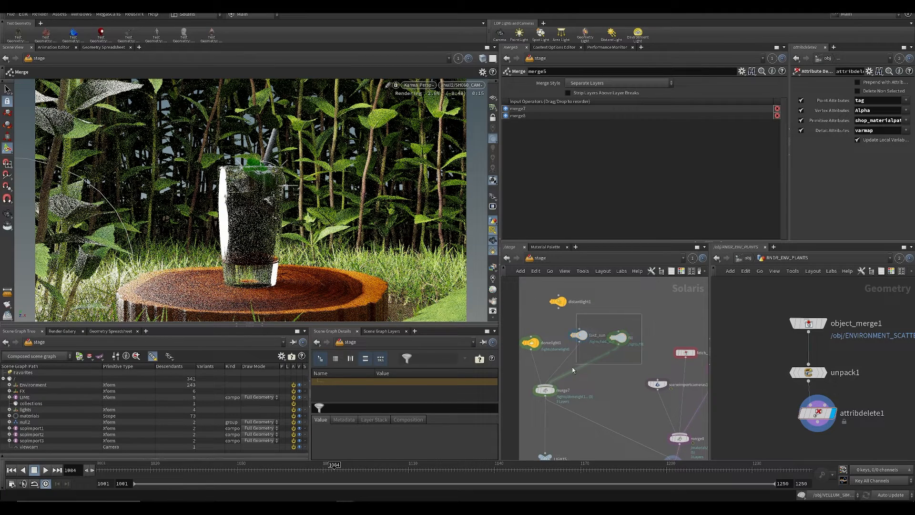
drag(561, 373, 562, 370)
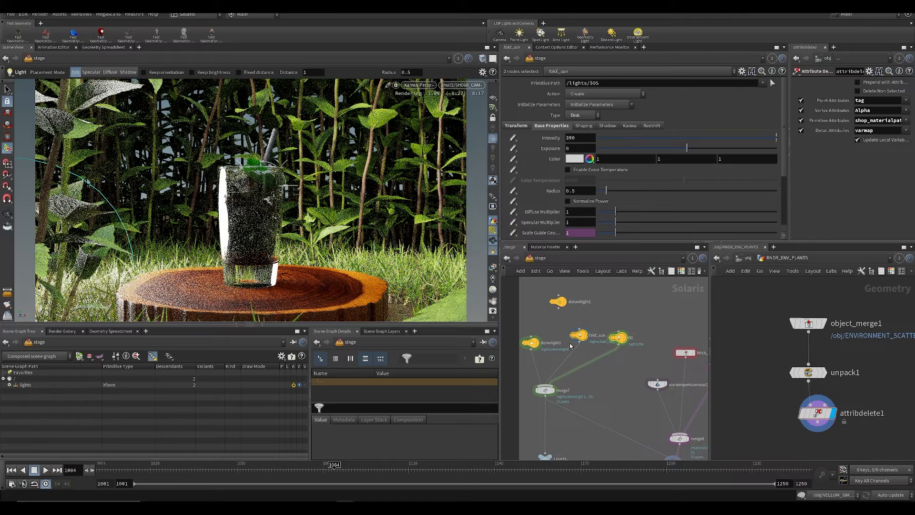
key(Delete)
scroll(575, 330, up, 1)
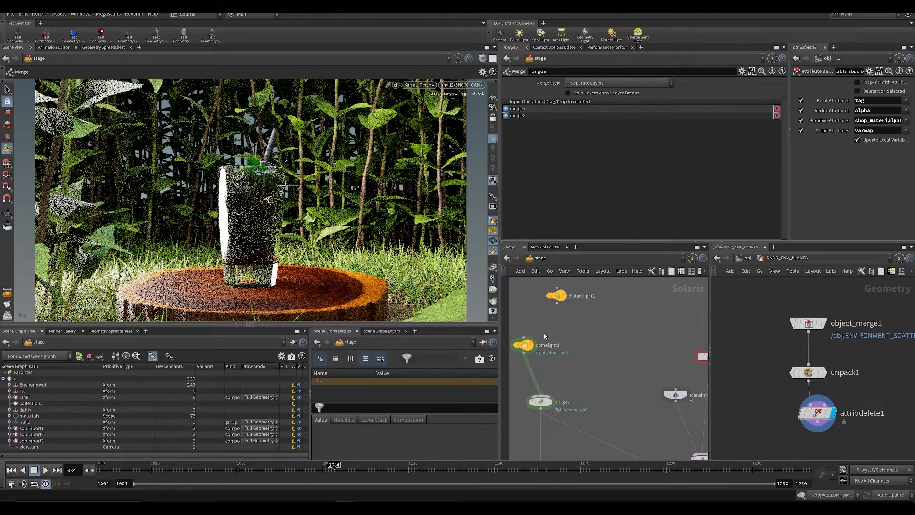
mouse_move(545, 333)
middle_down()
mouse_move(577, 290)
mouse_move(549, 327)
middle_up()
key(ctrl+s)
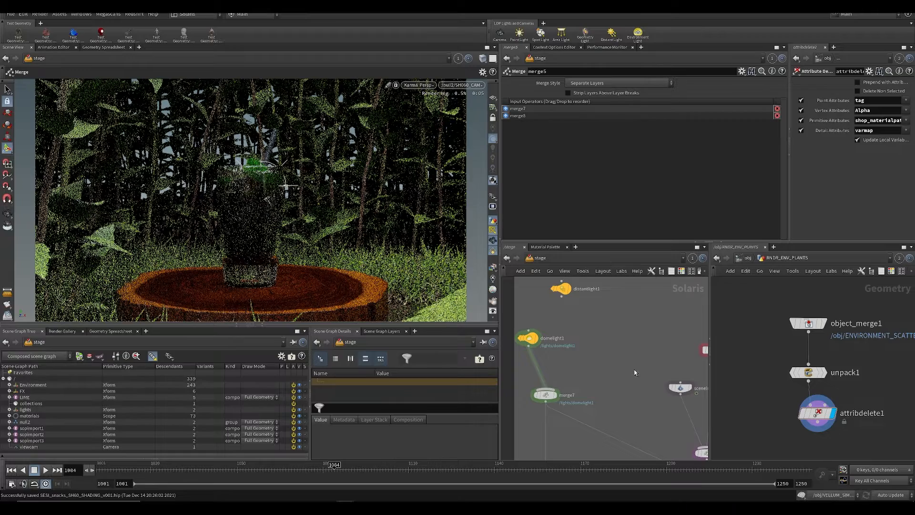
Step: Delete the unconnected distantlight1 and place domelight1 nearly straight above merge7
middle_drag(622, 370, 580, 372)
scroll(573, 358, down, 3)
scroll(570, 351, up, 3)
scroll(576, 363, down, 3)
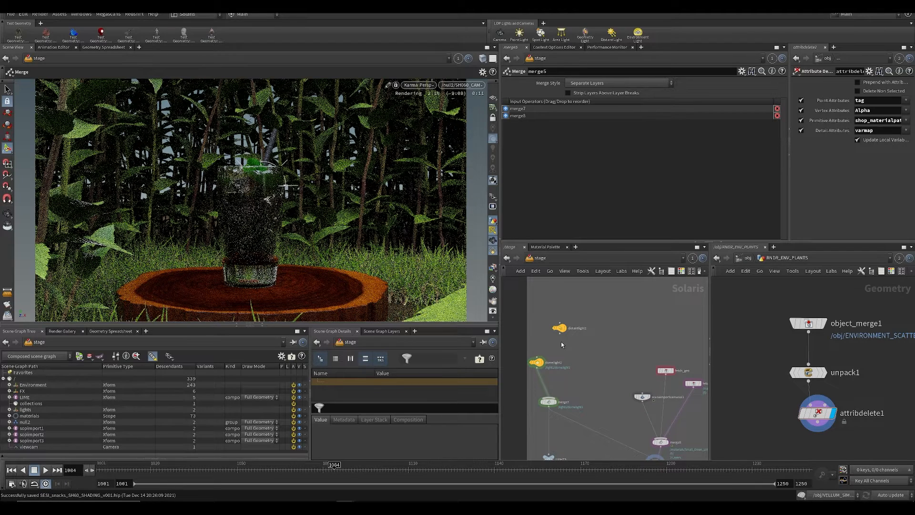
scroll(576, 355, up, 3)
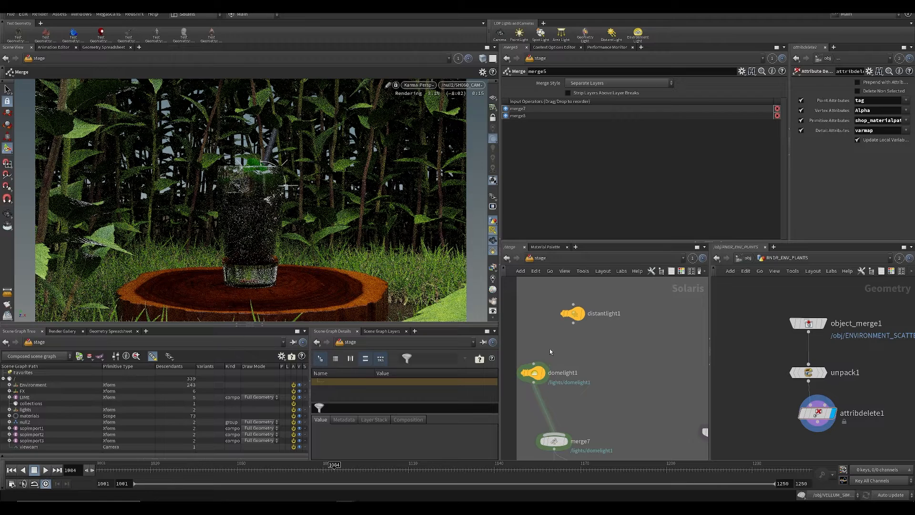
drag(531, 372, 544, 372)
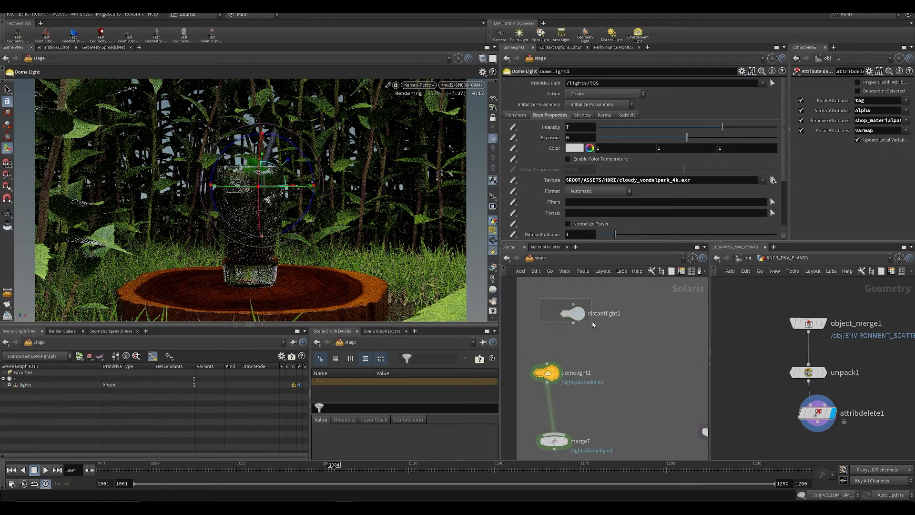
key(Delete)
click(546, 372)
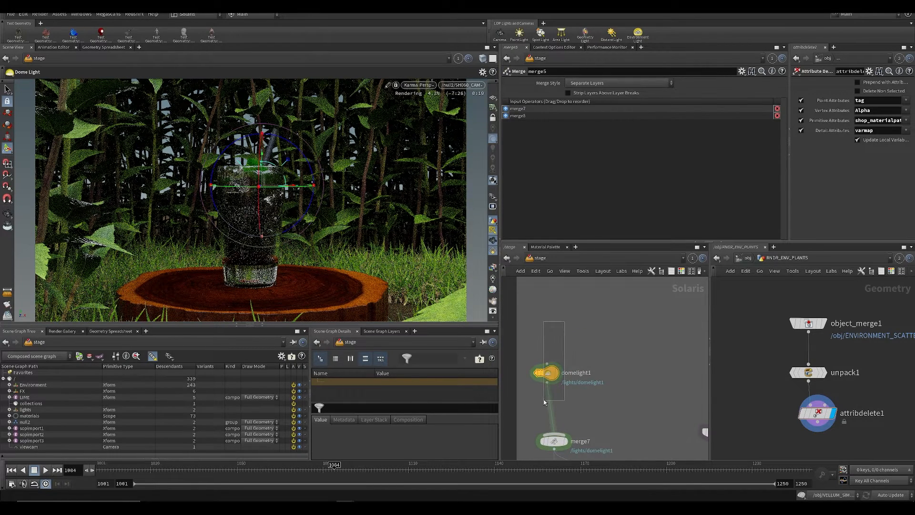
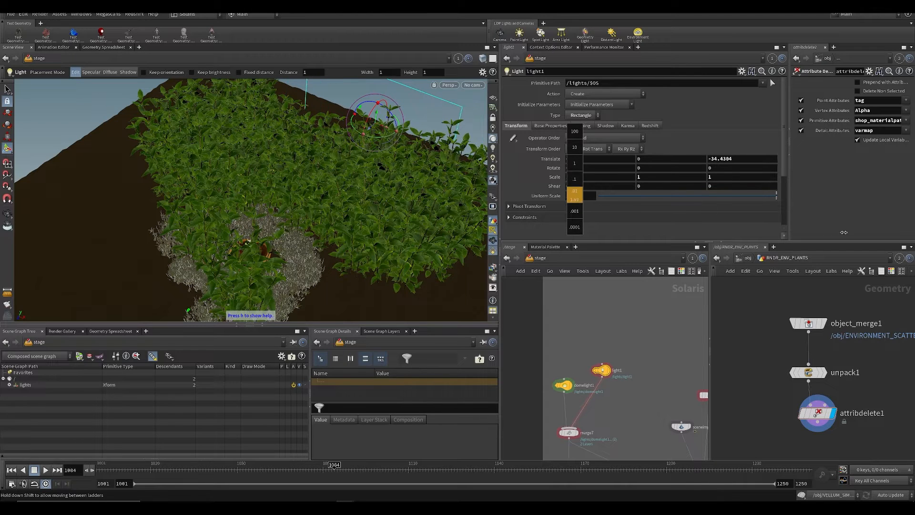
Step: Set light1's uniform scale to 17.77, X scale to 2.14 and Y rotation to -180, and save the scene
drag(382, 136, 329, 82)
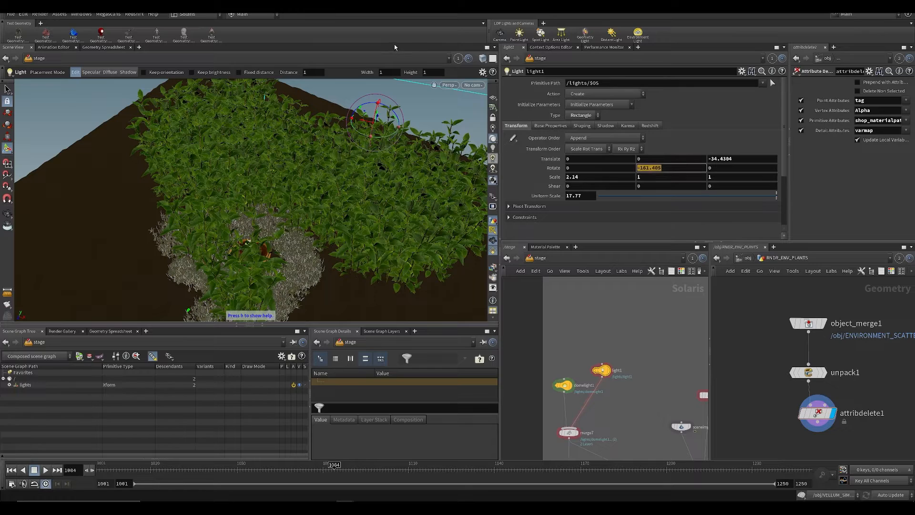
text(-180)
key(Return)
key(ctrl+s)
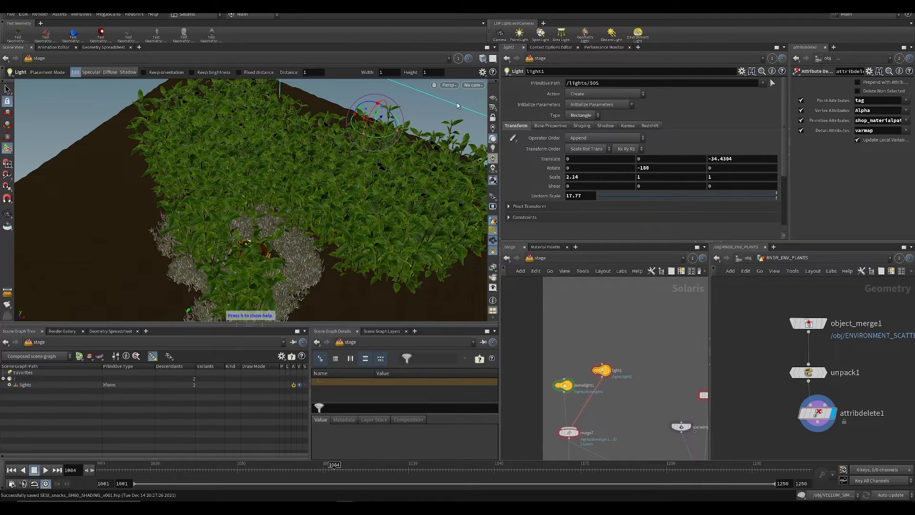
Step: Render the viewport with Karma and raise light1's intensity to 123.6
click(450, 85)
click(463, 126)
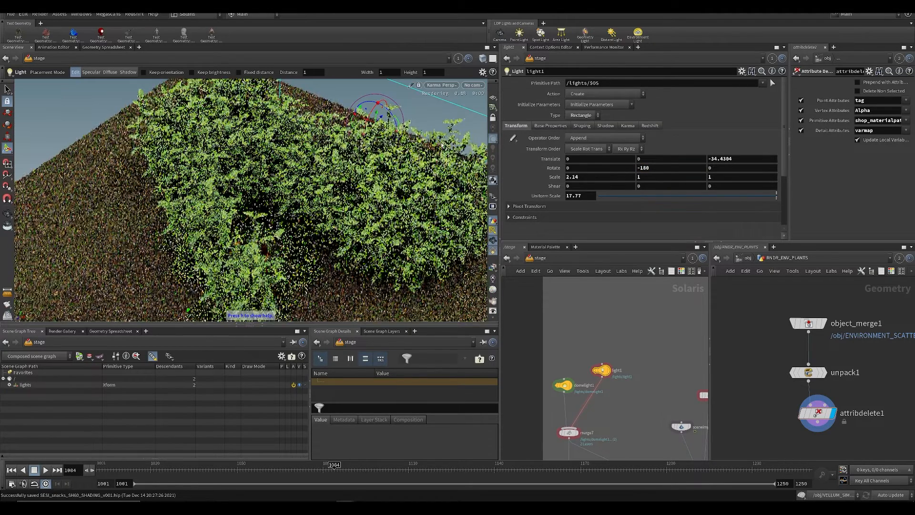
click(551, 126)
middle_drag(578, 137, 797, 157)
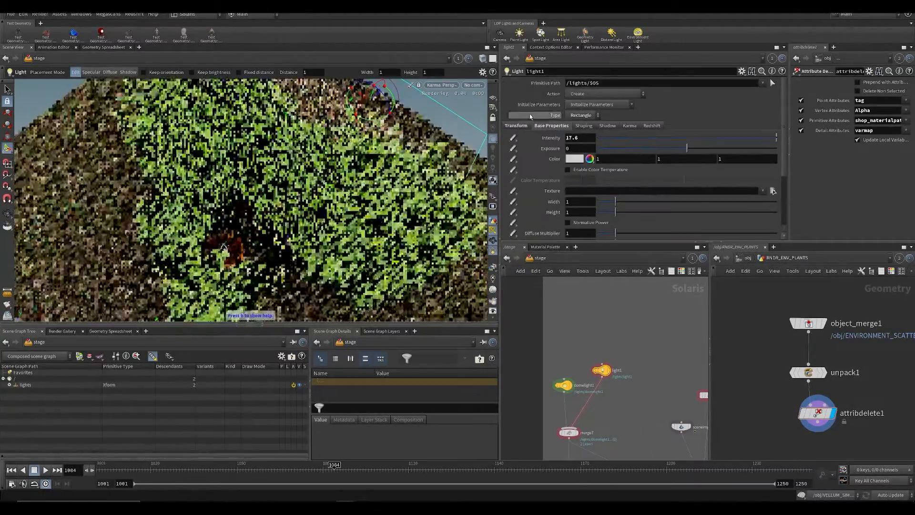
middle_drag(569, 138, 712, 124)
alt+drag(441, 126, 466, 86)
Step: Looking through SH060_CAM, raise light1's intensity to 1003.6 and enable its color temperature
click(466, 87)
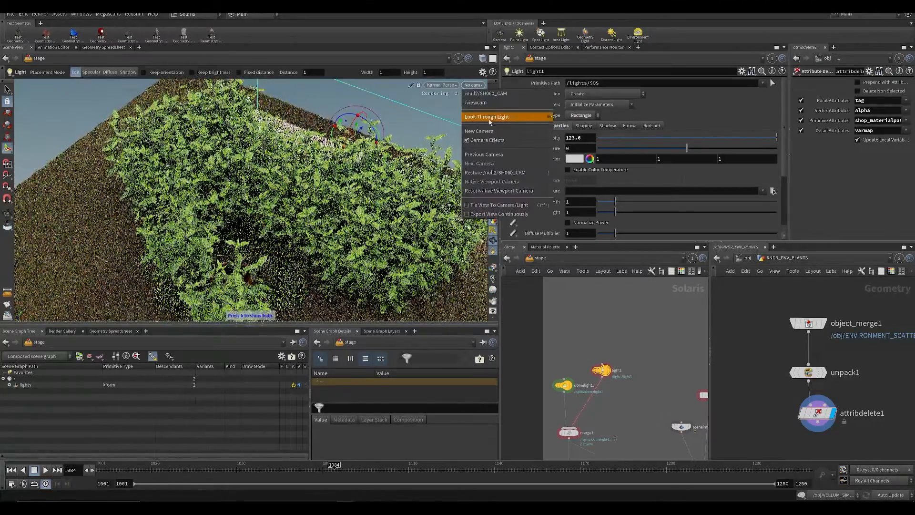
click(500, 103)
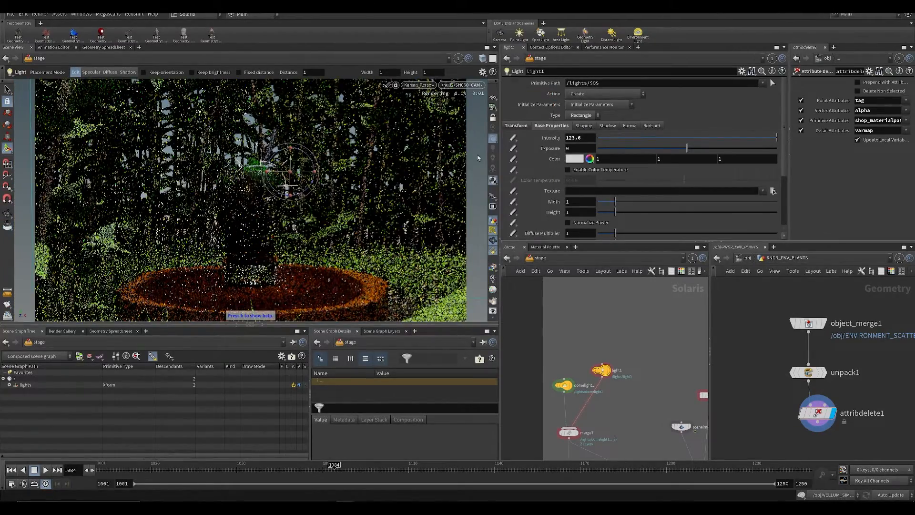
middle_drag(572, 138, 677, 105)
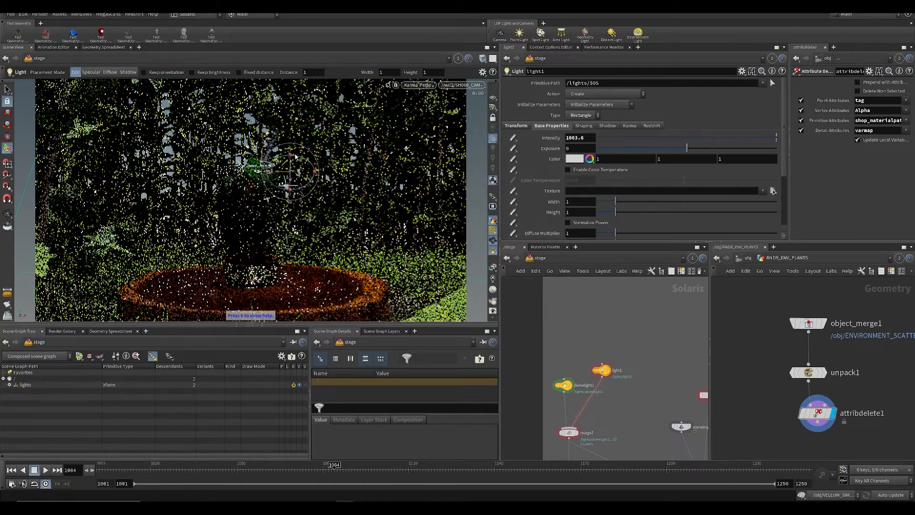
click(567, 169)
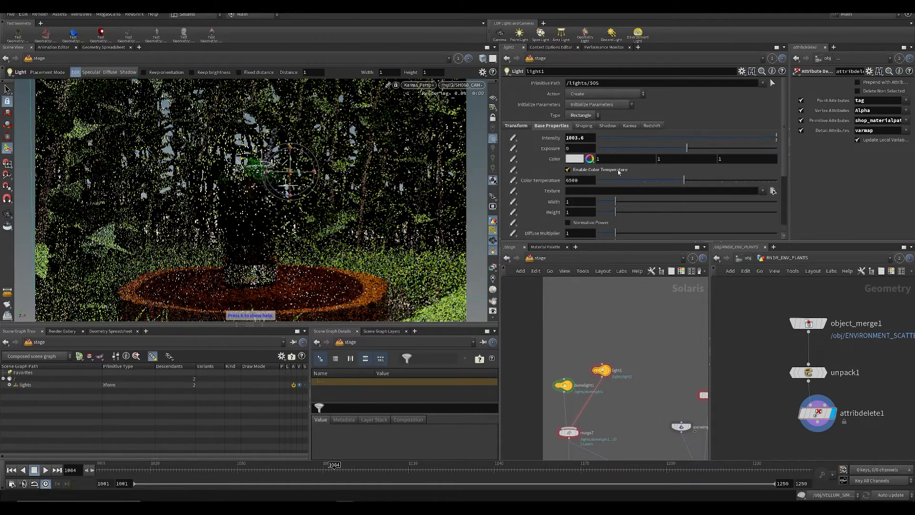
Step: Lower light1's color temperature to 2389.26, check the render through SH060_CAM and save the scene
mouse_move(643, 181)
mouse_down()
mouse_move(630, 184)
mouse_move(650, 183)
mouse_up()
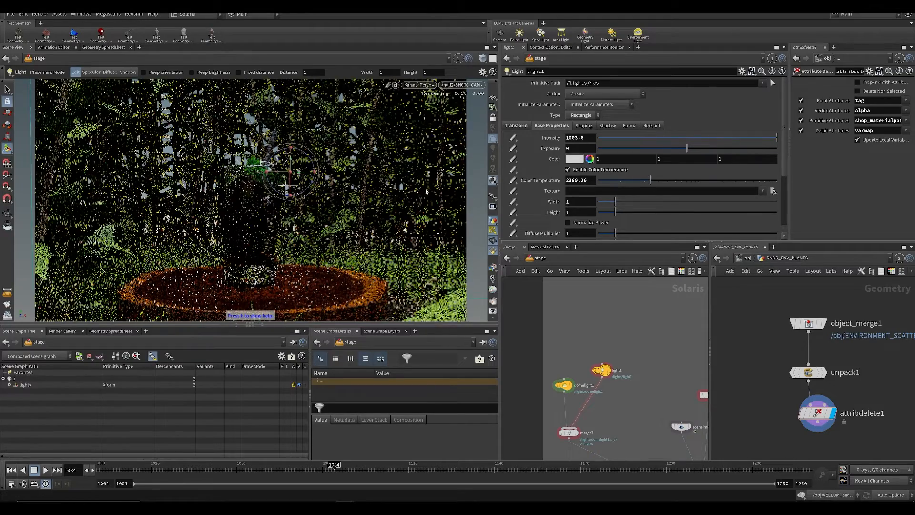
key(d)
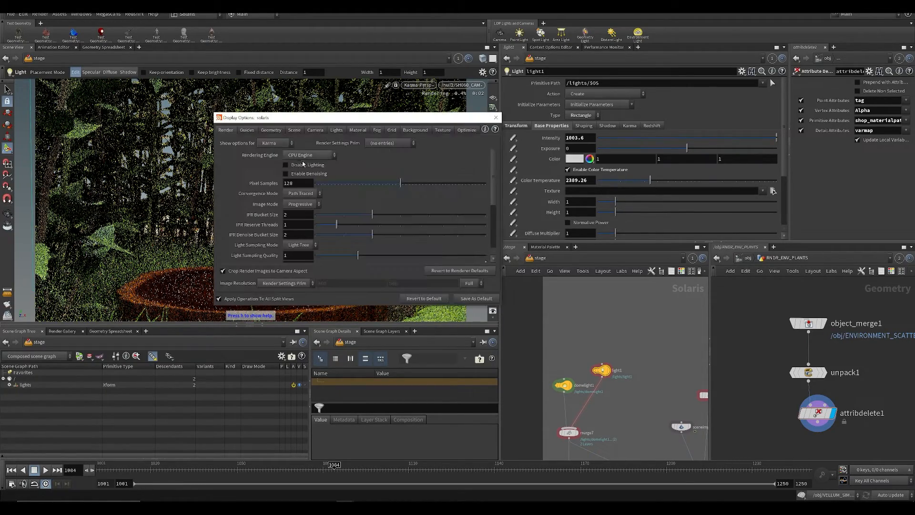
click(495, 117)
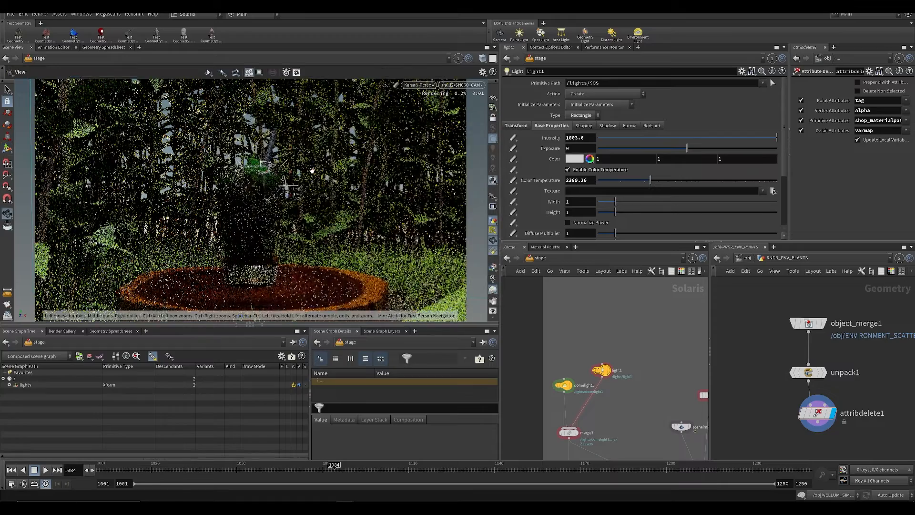
key(Escape)
key(Return)
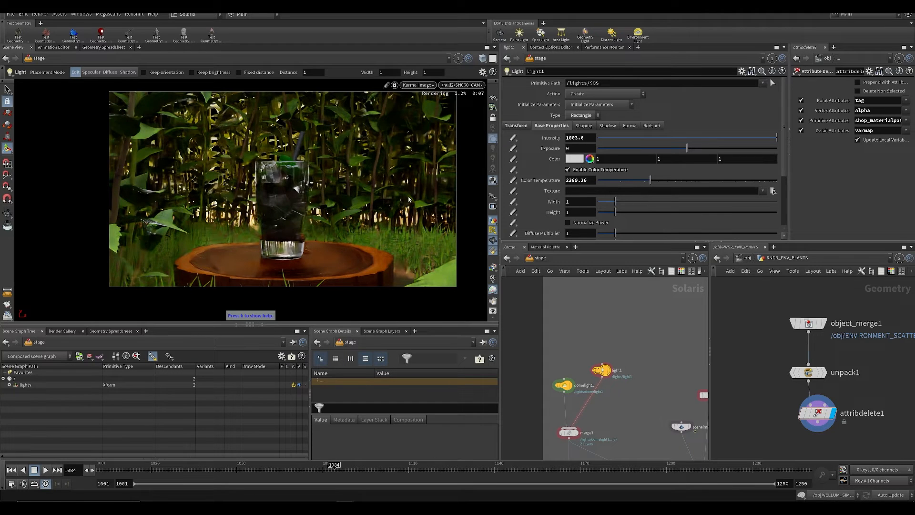
key(ctrl+s)
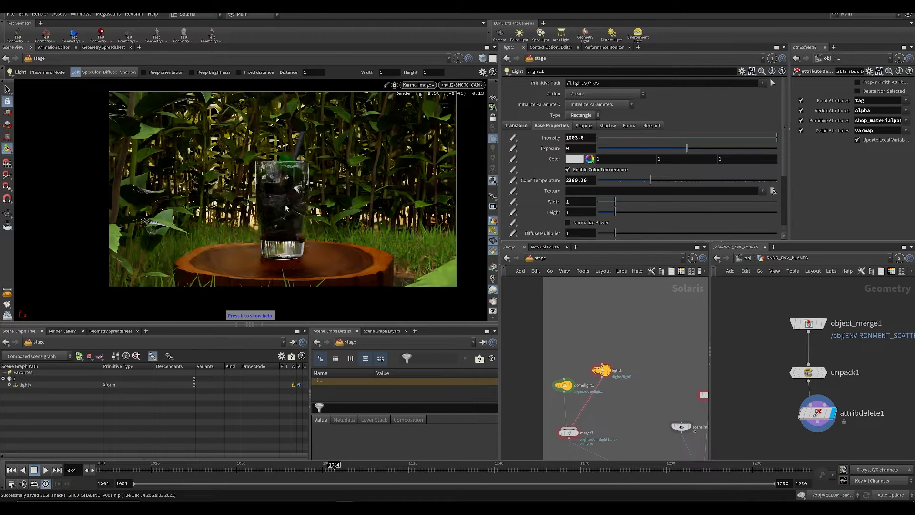
scroll(286, 208, up, 2)
key(ctrl+s)
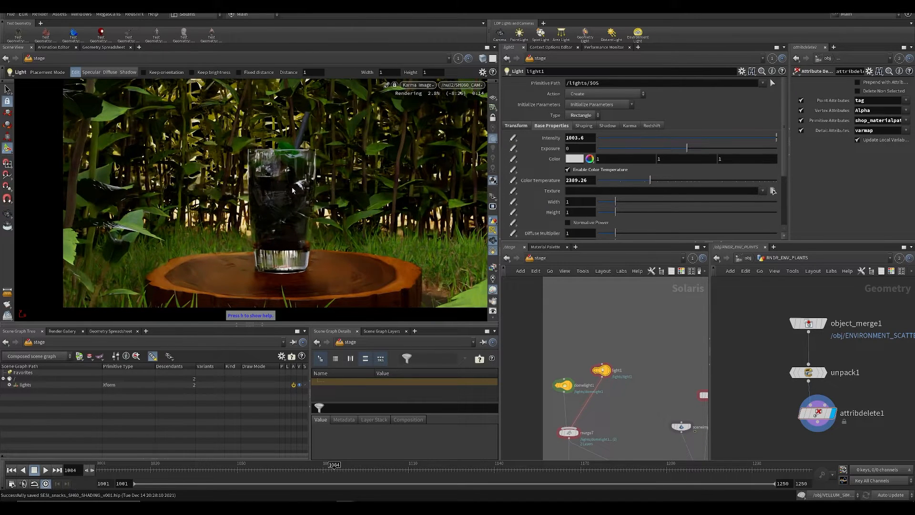
scroll(277, 191, down, 2)
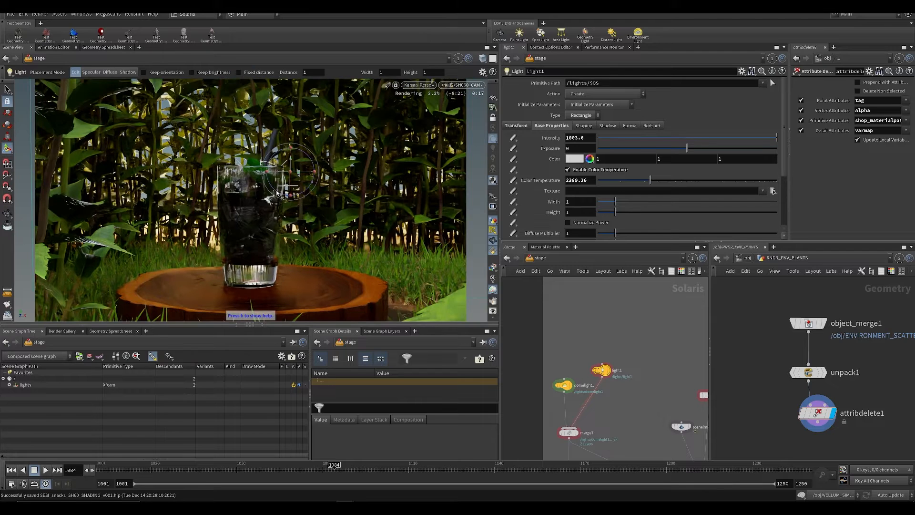
Step: Raise Karma's refraction limit to 12 in the viewport display options and save the scene
key(d)
scroll(299, 238, down, 3)
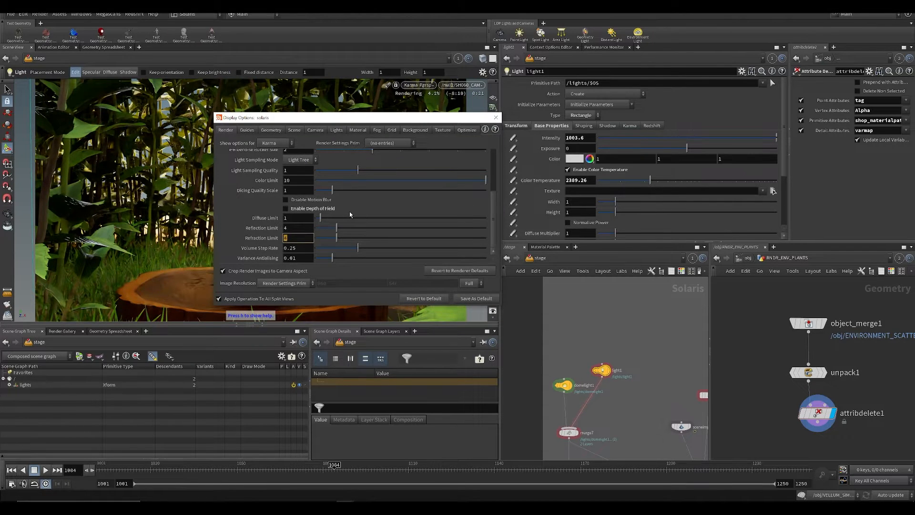
key(Return)
drag(358, 118, 667, 123)
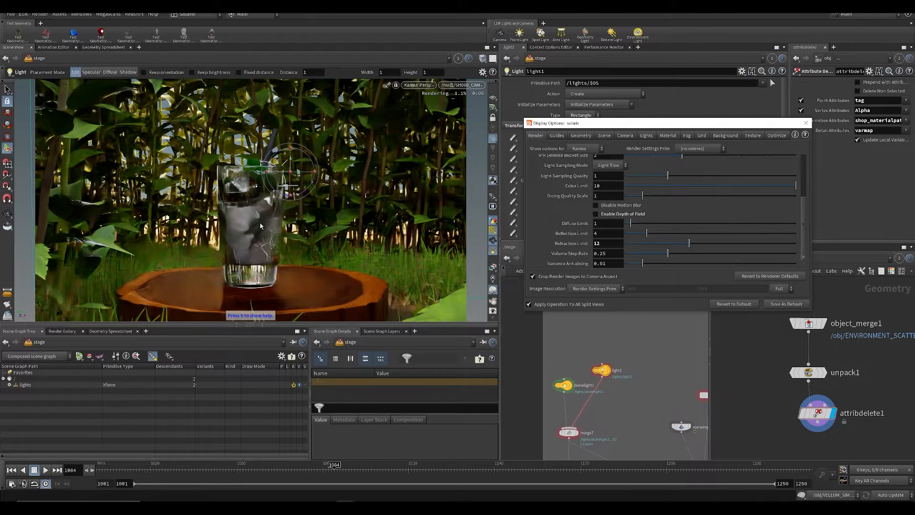
key(Escape)
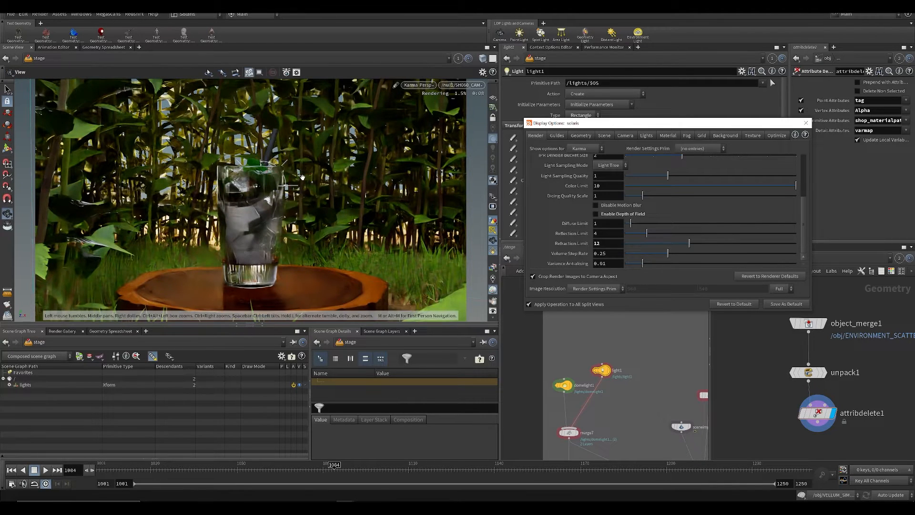
key(ctrl+s)
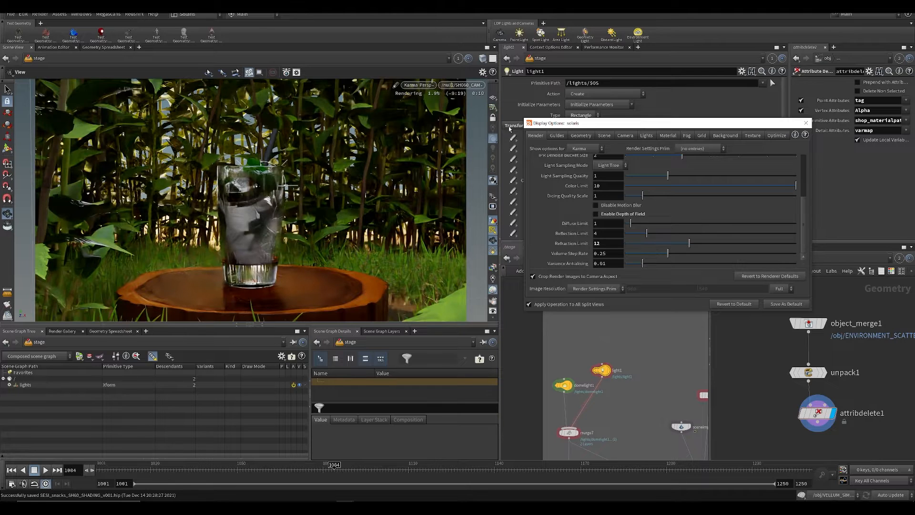
drag(553, 125, 371, 115)
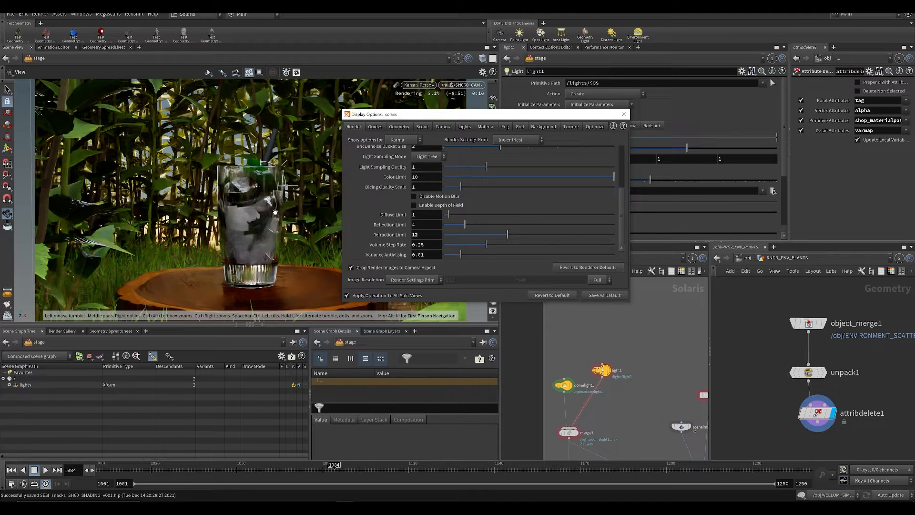
click(625, 115)
scroll(672, 356, down, 5)
key(ctrl+s)
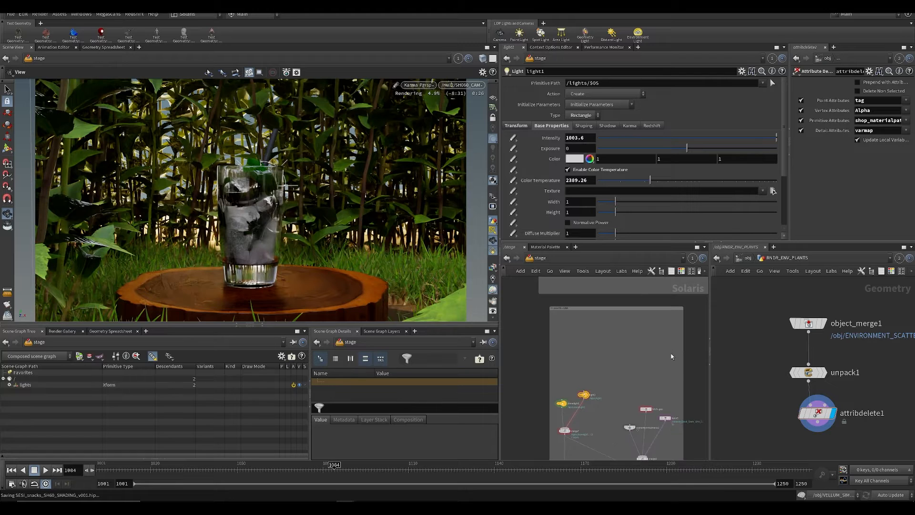
Step: Examine the LIME and neighbouring import branches with their render geometry settings and material libraries in the Solaris network
scroll(644, 359, down, 4)
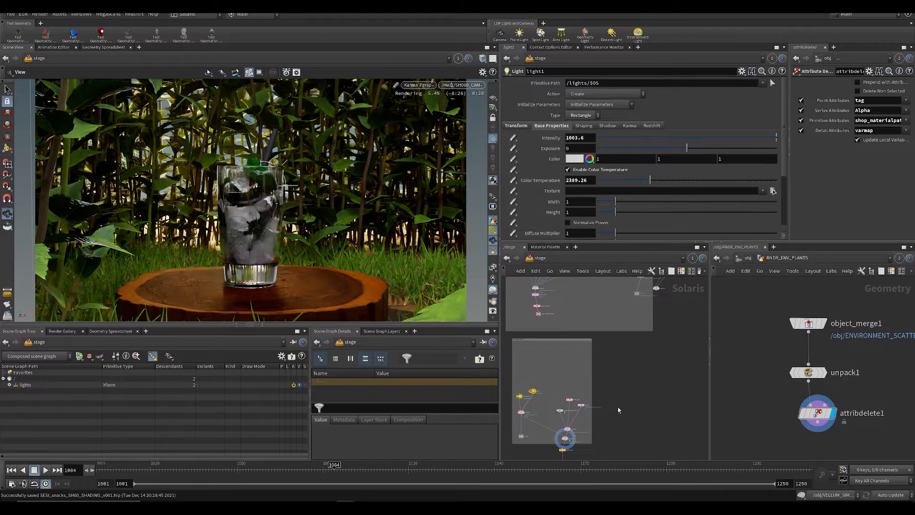
scroll(618, 410, up, 6)
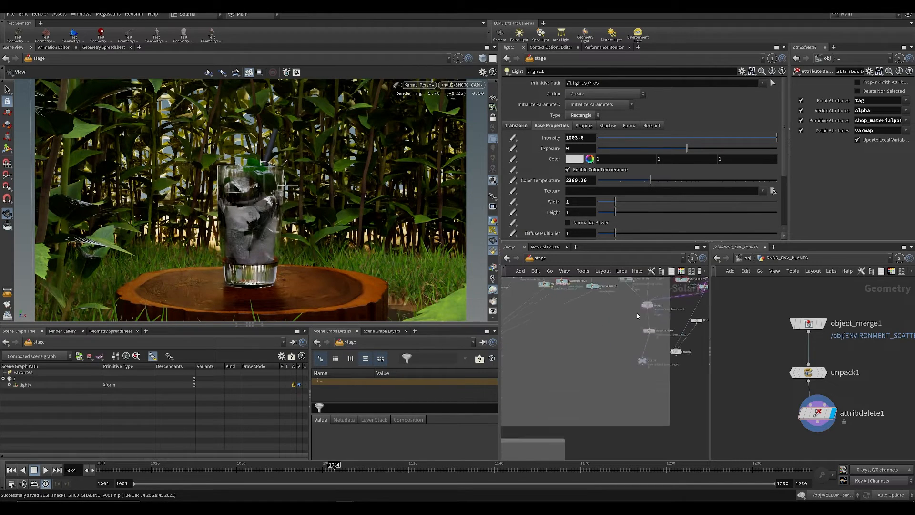
middle_drag(637, 313, 591, 369)
middle_drag(638, 405, 609, 365)
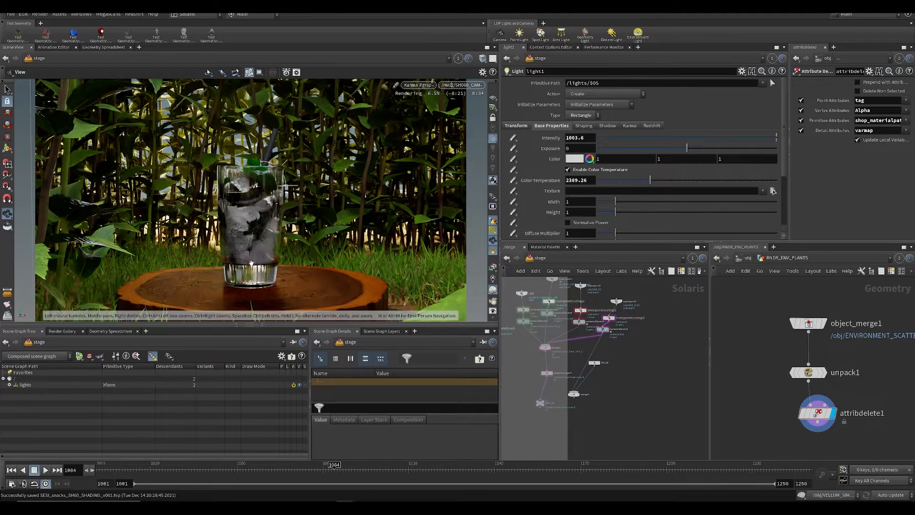
middle_drag(571, 313, 588, 315)
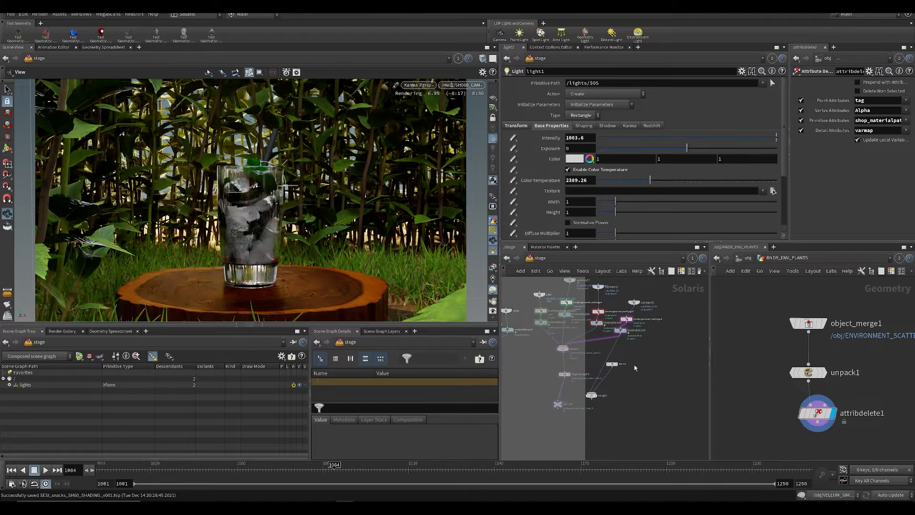
scroll(588, 314, up, 4)
middle_drag(578, 352, 587, 357)
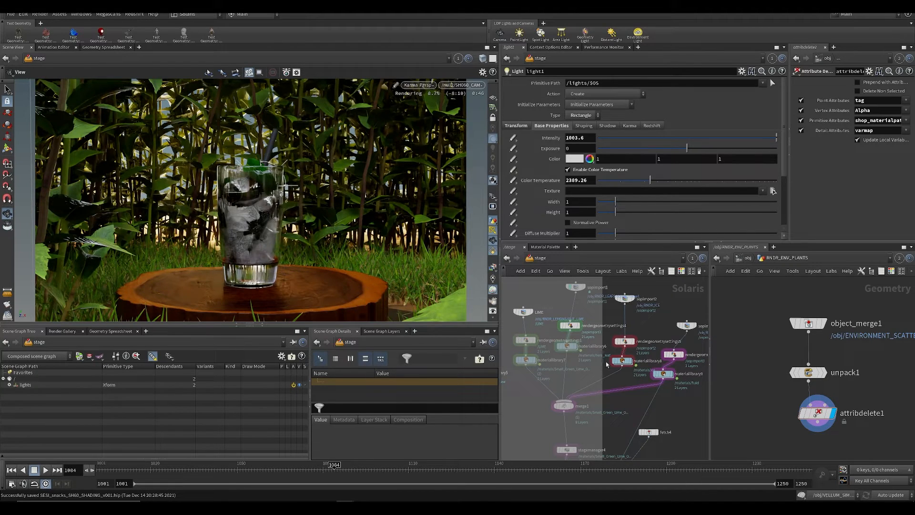
middle_drag(637, 371, 659, 368)
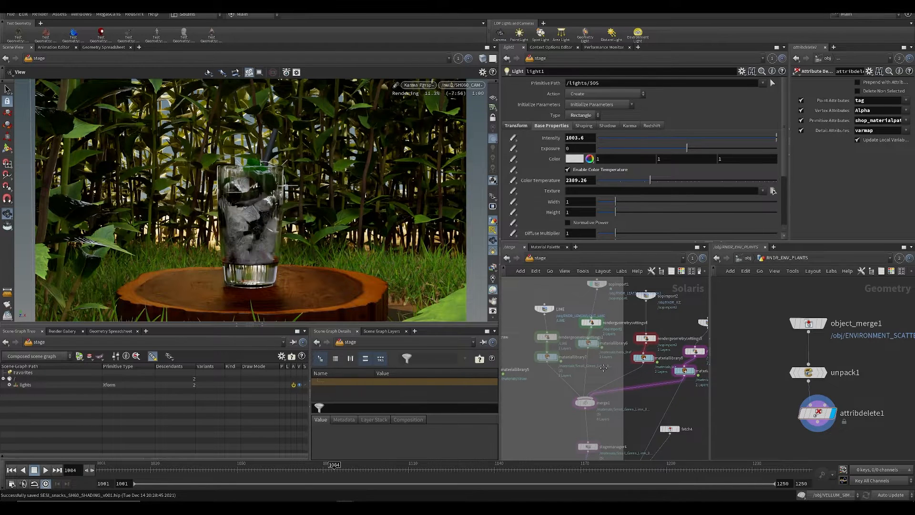
scroll(603, 367, down, 4)
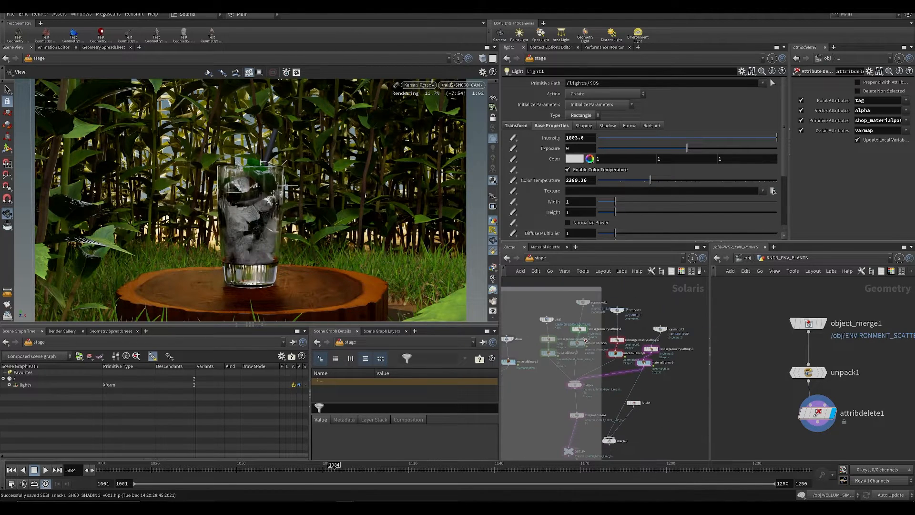
scroll(584, 339, up, 3)
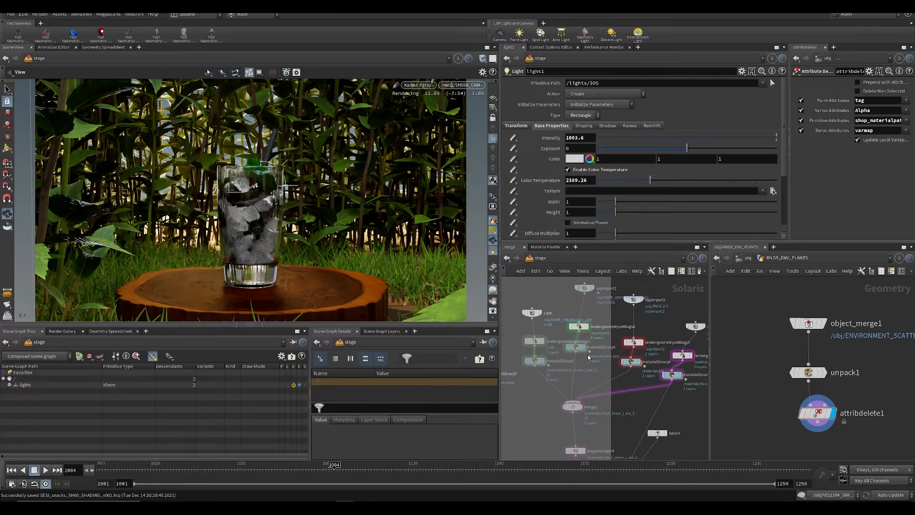
Step: In the LIME branch's materiallibrary7, set the lime_side shader's emission intensity to 2.4 and save the scene
double_click(533, 361)
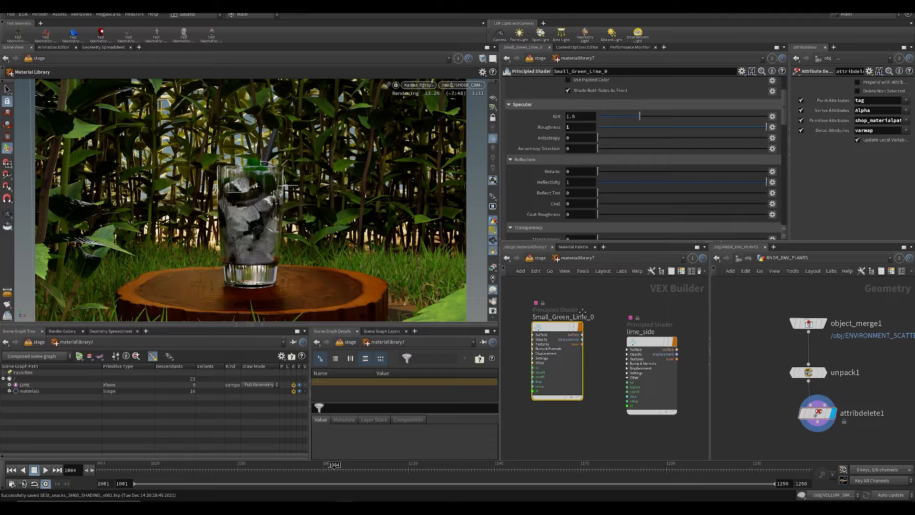
click(641, 367)
scroll(571, 95, up, 4)
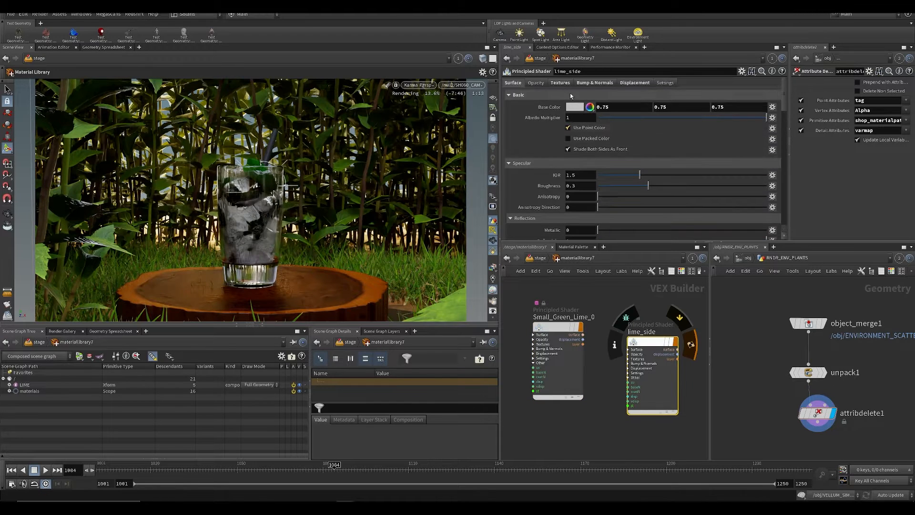
scroll(603, 186, down, 10)
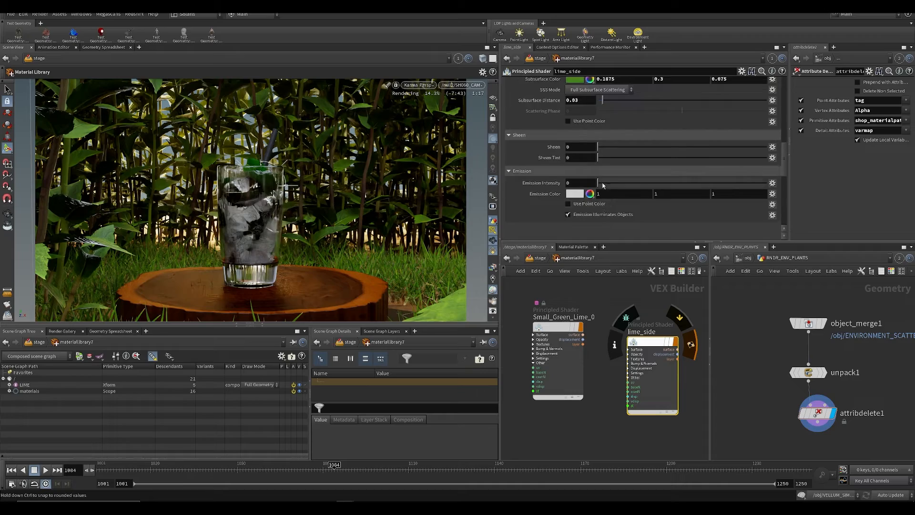
click(638, 184)
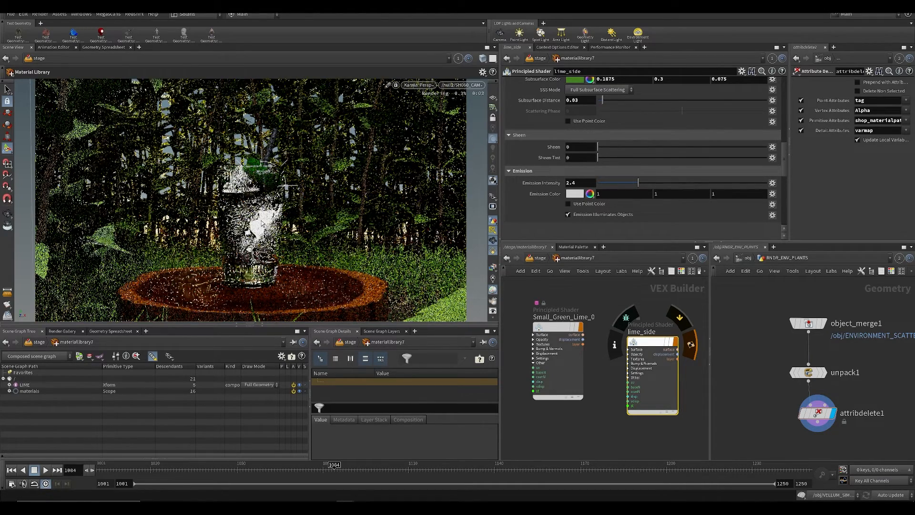
middle_drag(605, 291, 644, 289)
key(ctrl+s)
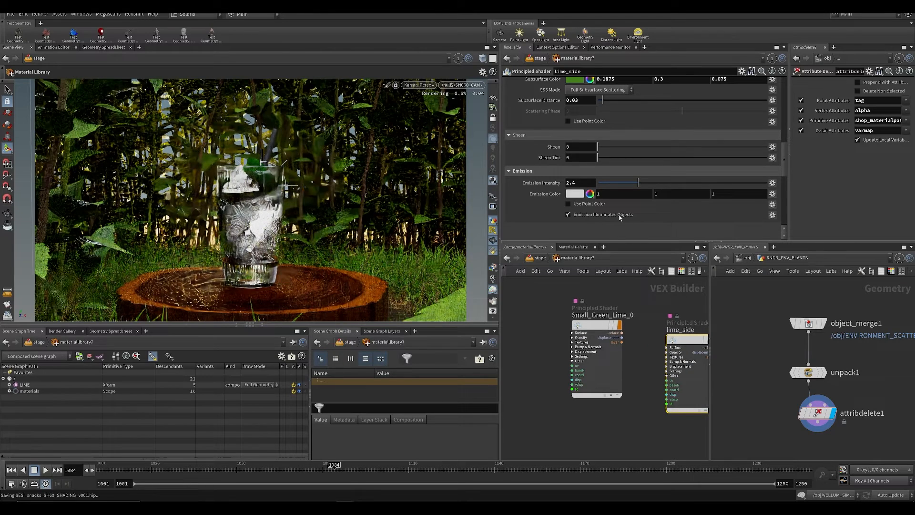
Step: Create a basecolor parameter node for lime_side, wire it into the shader's emitcolor input and save the scene
middle_drag(626, 332, 572, 317)
double_click(628, 323)
scroll(579, 370, down, 10)
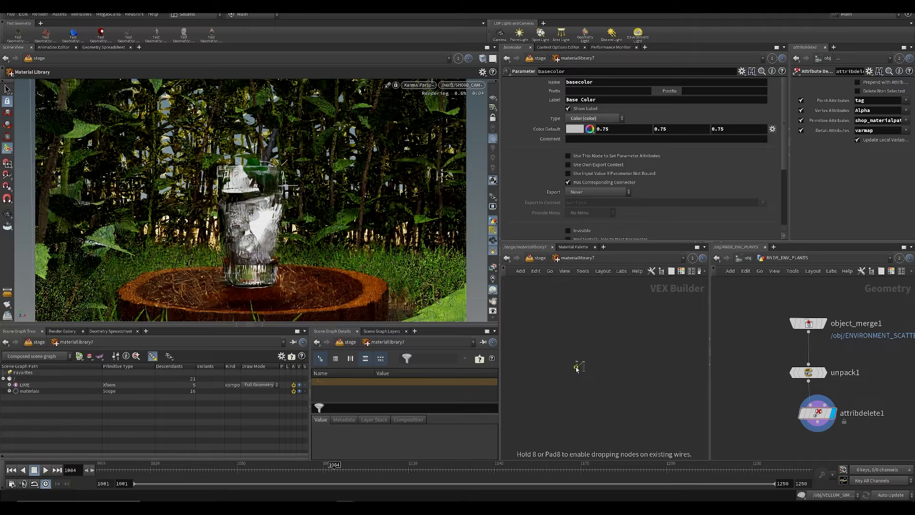
scroll(587, 376, up, 10)
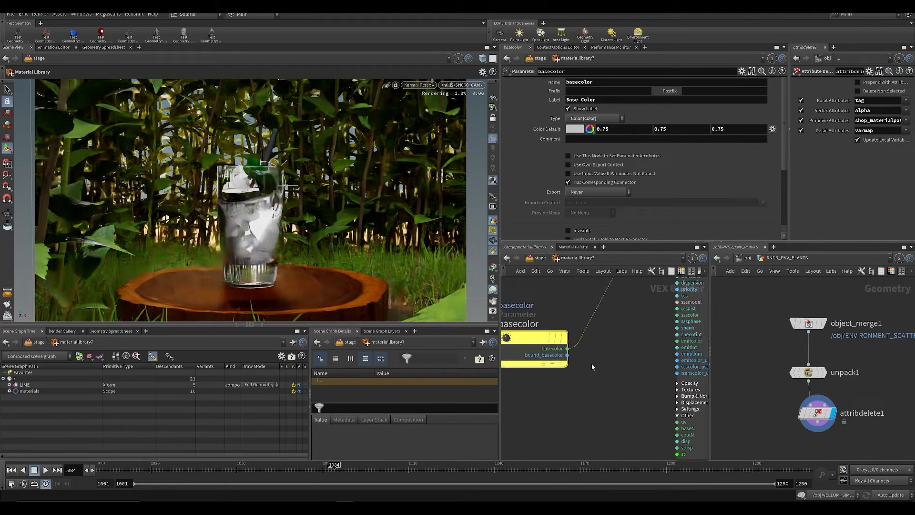
drag(567, 349, 677, 341)
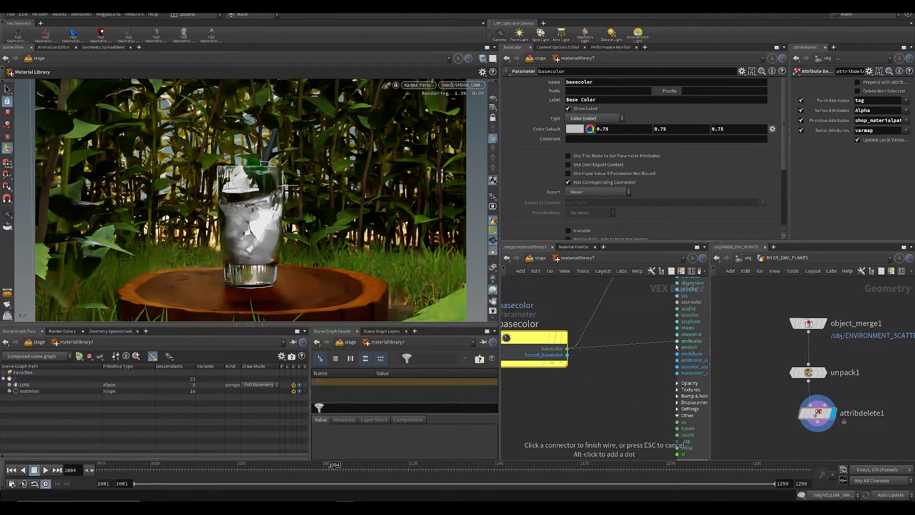
key(ctrl+s)
Step: Remove the basecolor parameter node from lime_side's inputs
scroll(631, 369, down, 5)
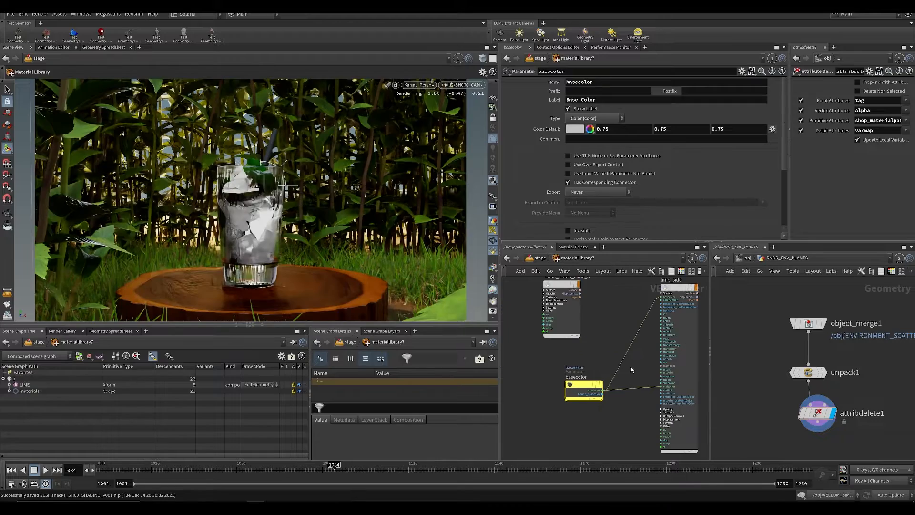
scroll(639, 372, up, 2)
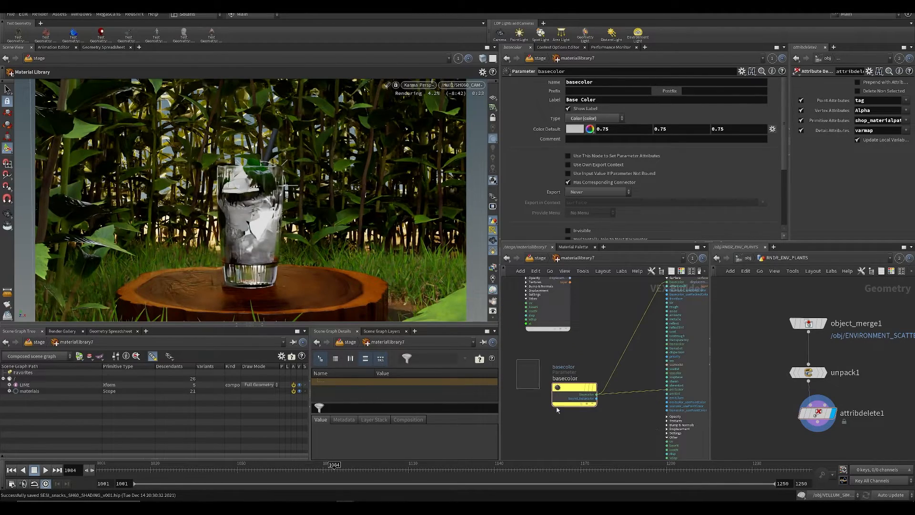
key(u)
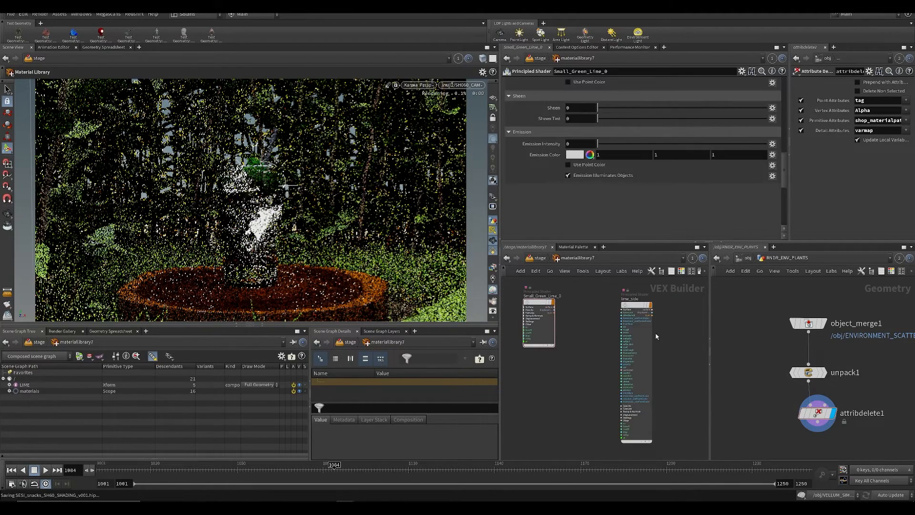
Step: Copy the base color texture path from the lime_side shader's texture settings
click(636, 305)
scroll(548, 90, up, 10)
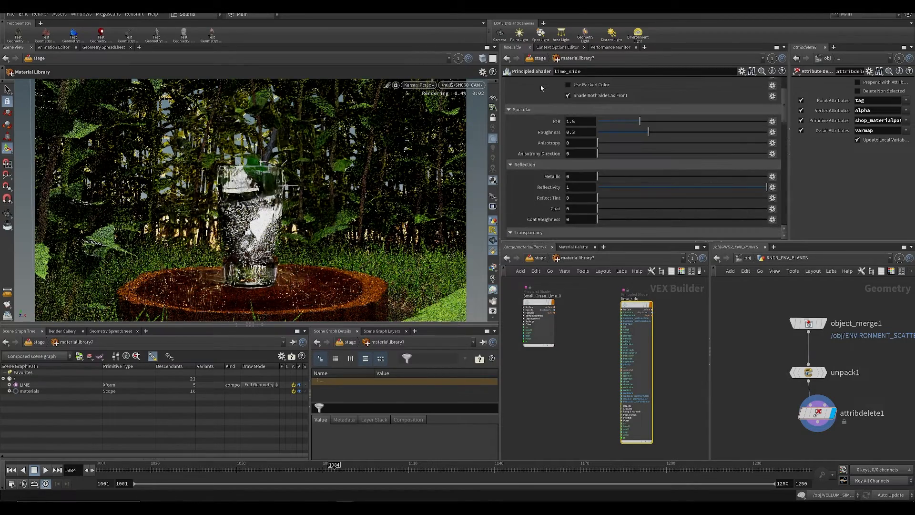
scroll(549, 96, up, 5)
click(560, 83)
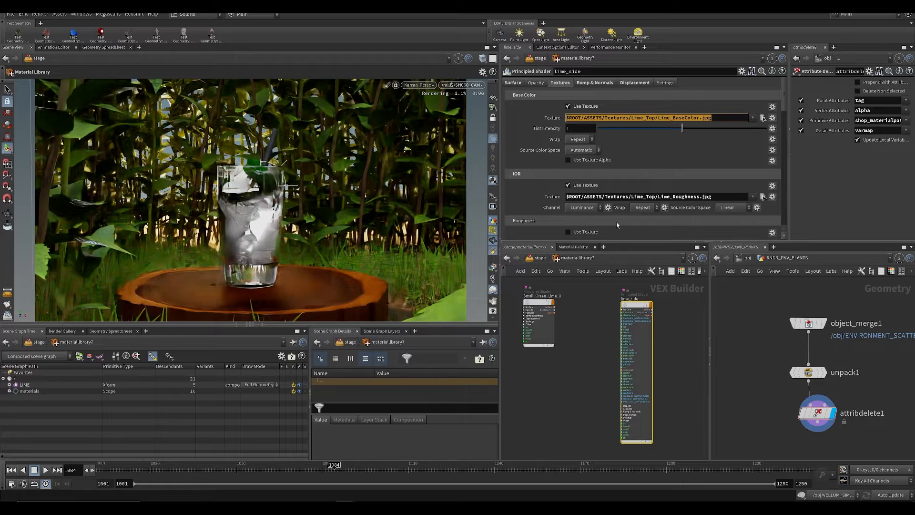
Step: Add a Texture node beside lime_side and set its texture map to $ROOT/ASSETS/Textures/Lime_Top/Lime_BaseColor.jpg
middle_drag(578, 420, 578, 368)
scroll(578, 367, up, 4)
key(Tab)
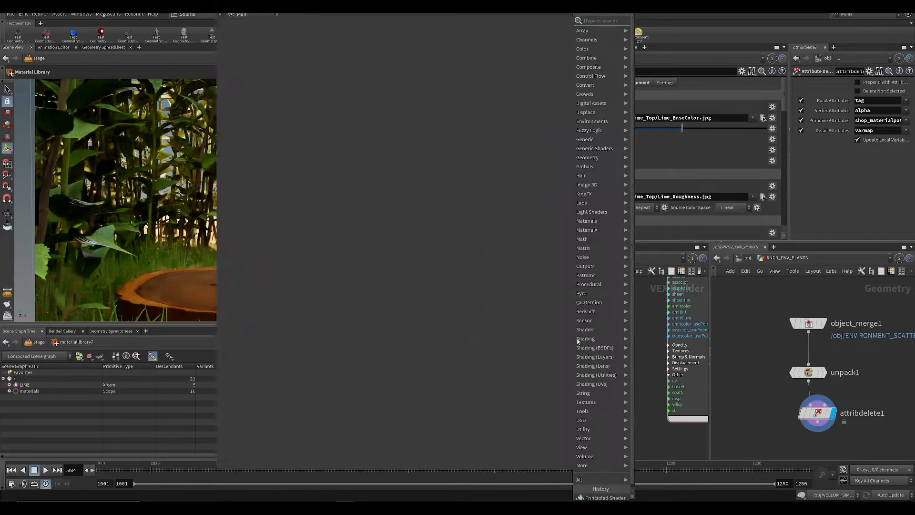
text(te)
click(650, 21)
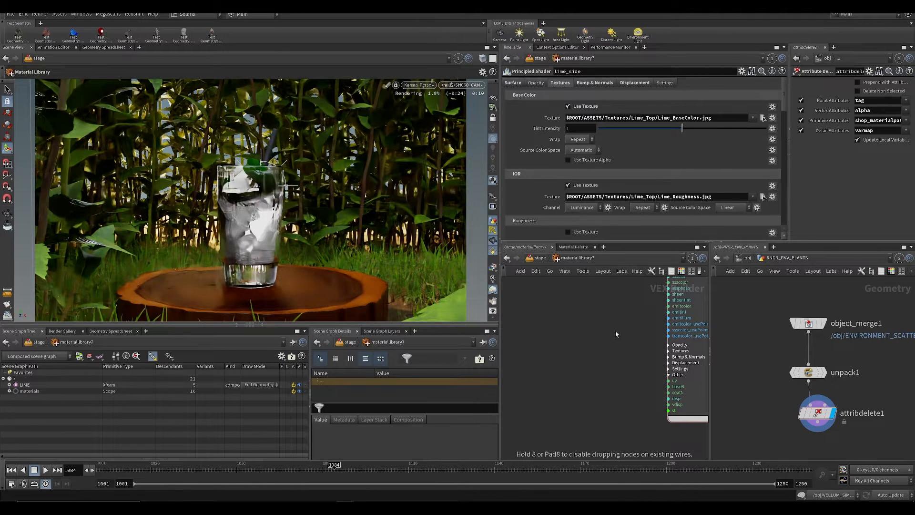
click(575, 316)
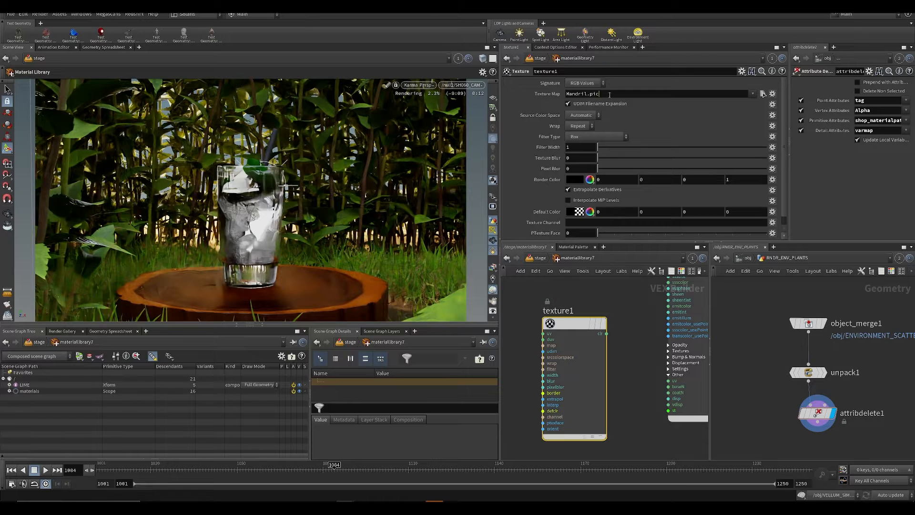
text($ROOT/ASSETS/Textures/Lime_Top/Lime_BaseColor.jpg)
key(Return)
Step: Save the scene and wire the texture1 output into lime_side's emitcolor input
middle_drag(613, 342, 596, 380)
key(ctrl+s)
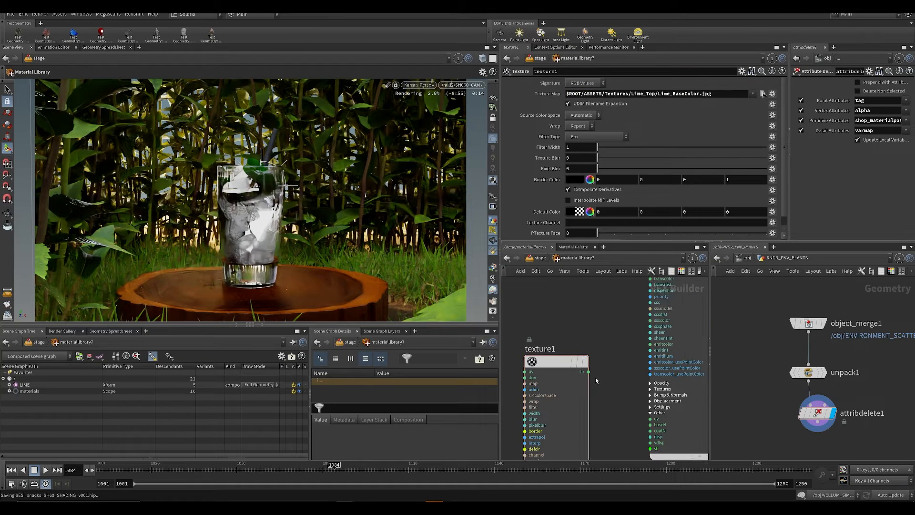
drag(590, 372, 646, 346)
middle_drag(572, 329, 575, 356)
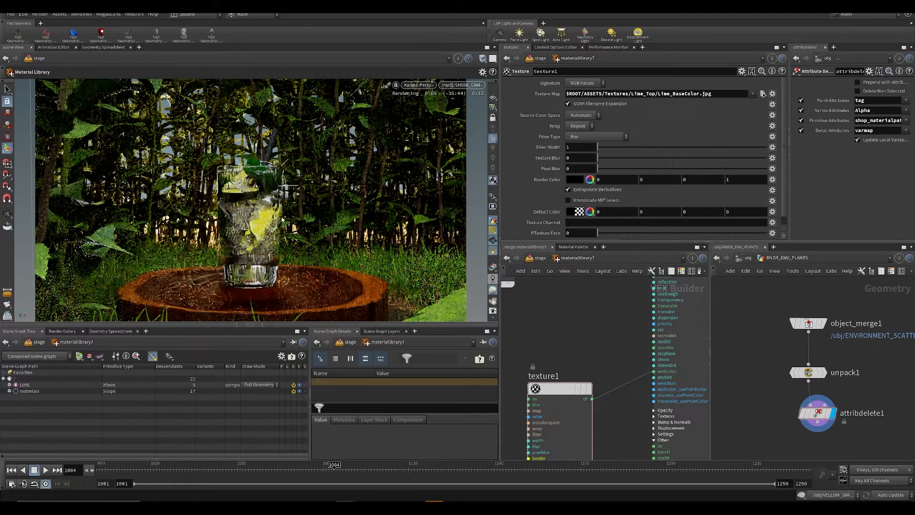
Step: Review the texture1 node and lime_side's texture and emission settings
scroll(630, 151, down, 1)
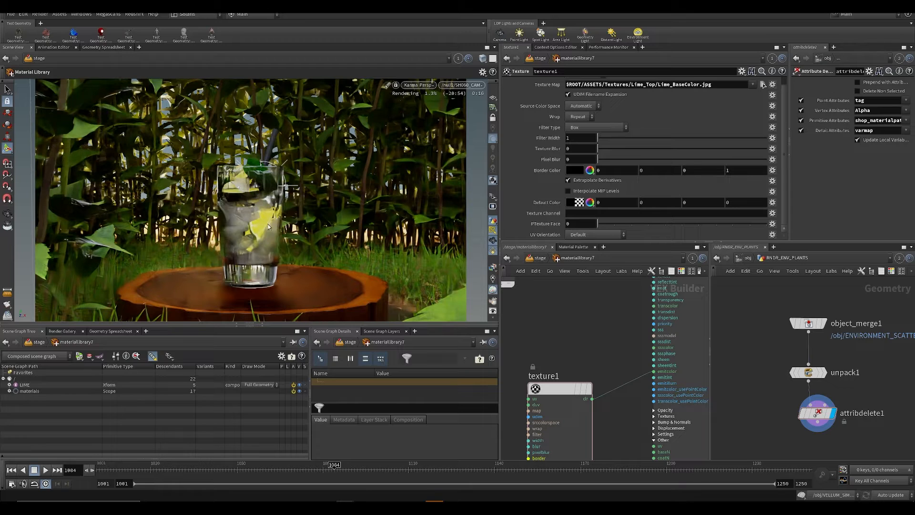
scroll(610, 144, up, 1)
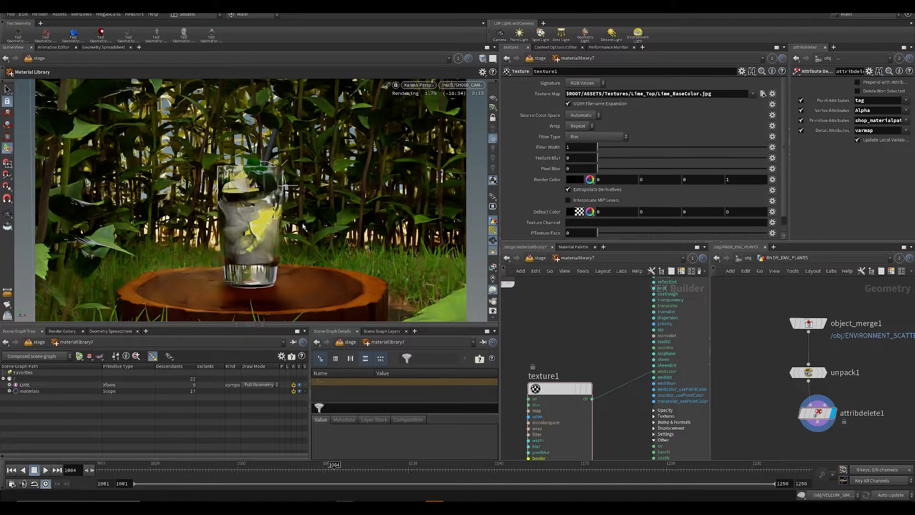
scroll(567, 370, down, 5)
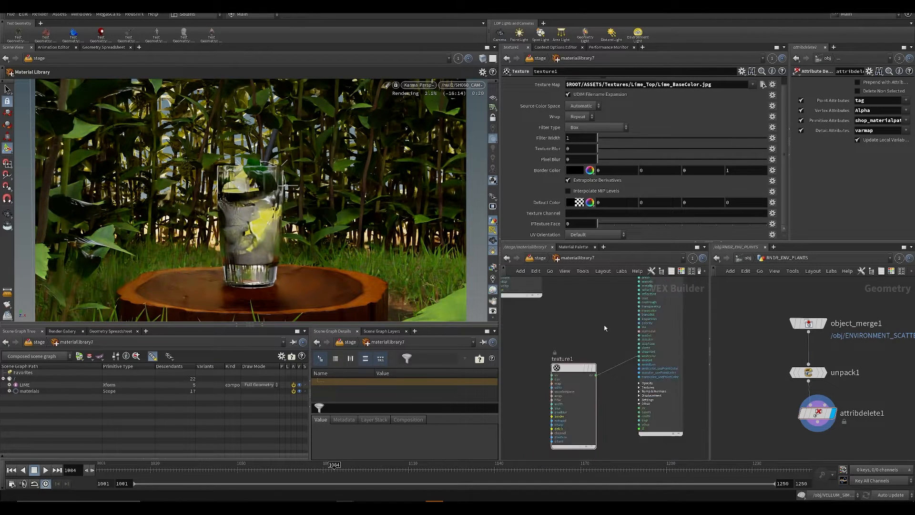
click(624, 329)
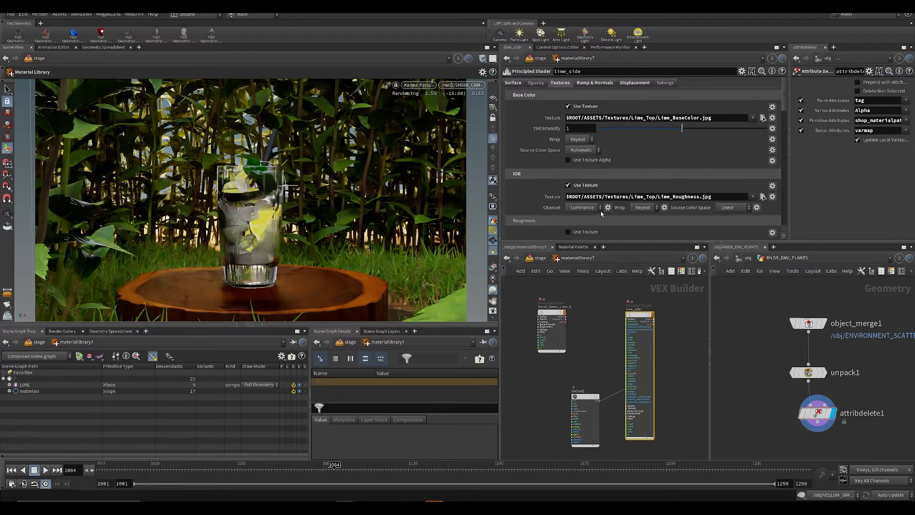
scroll(601, 213, down, 10)
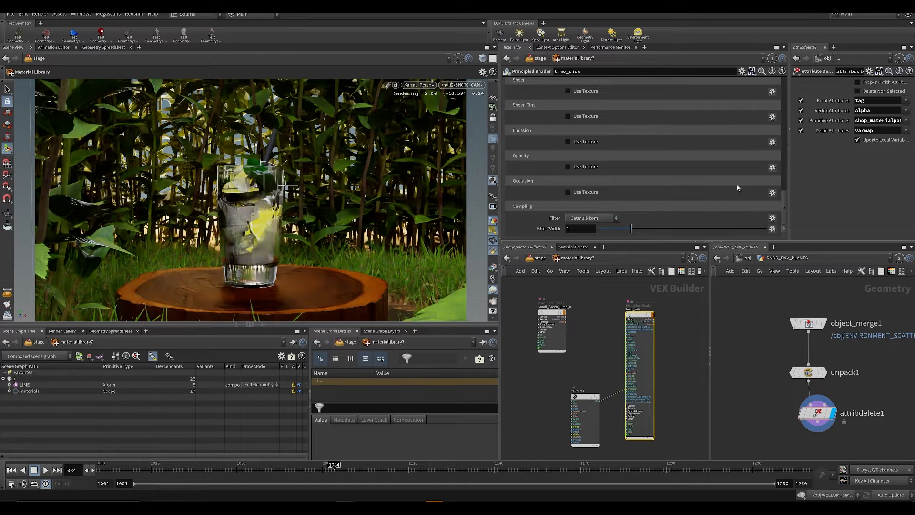
drag(784, 219, 786, 77)
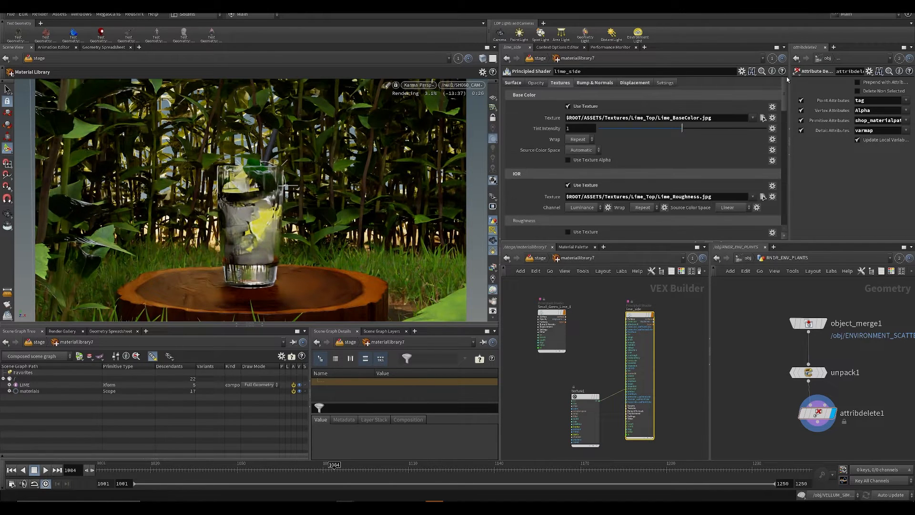
click(513, 83)
scroll(662, 198, down, 10)
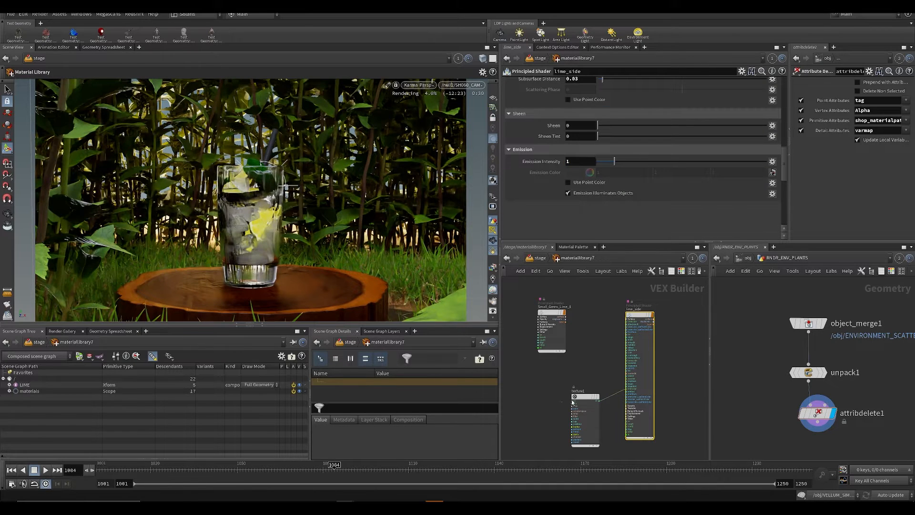
Step: Copy the base color texture path from the Small_Green_Lime_0 shader's texture settings
click(514, 387)
middle_drag(571, 373, 590, 344)
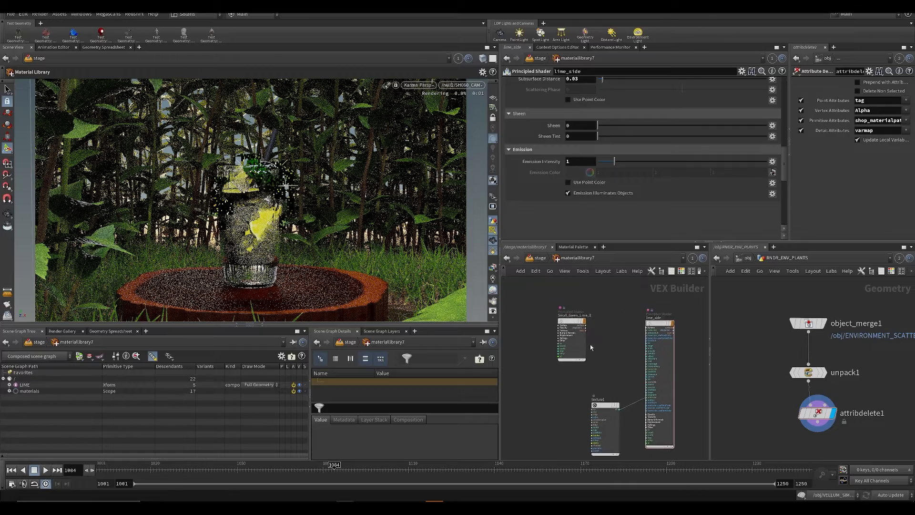
scroll(533, 327, up, 3)
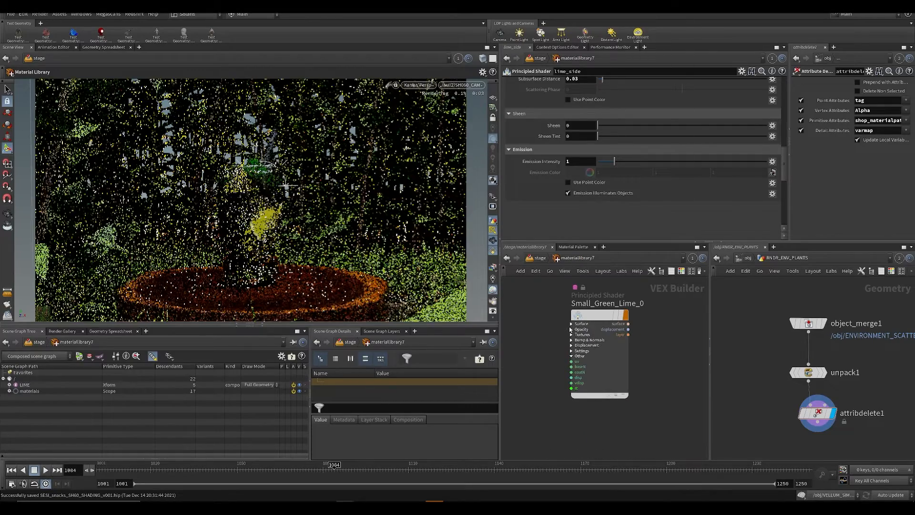
click(639, 329)
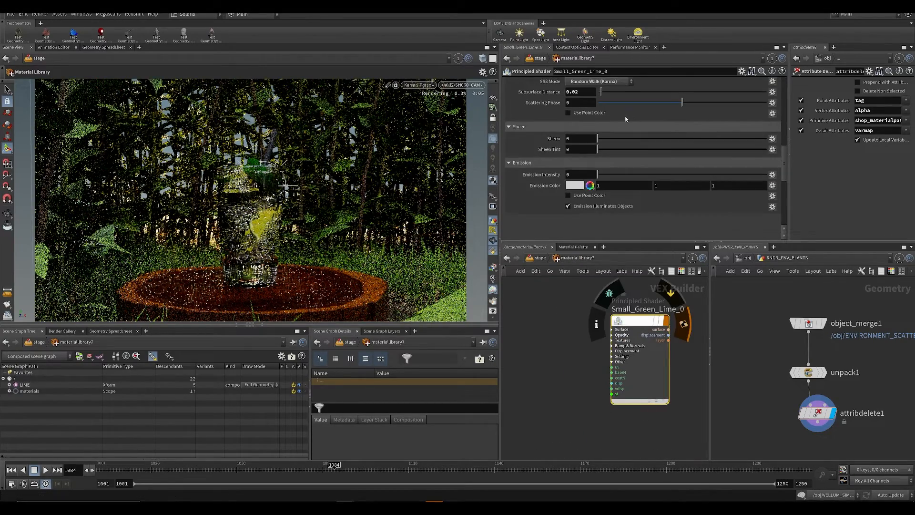
drag(785, 147, 785, 98)
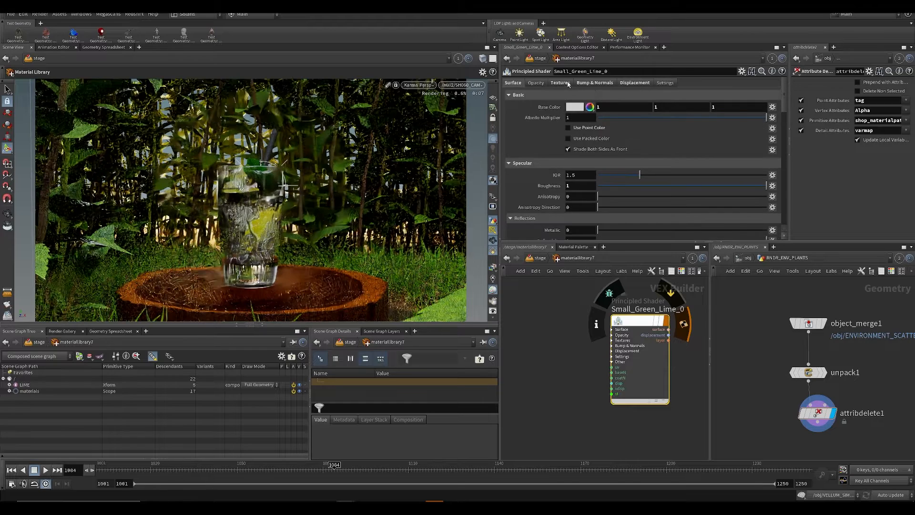
click(560, 83)
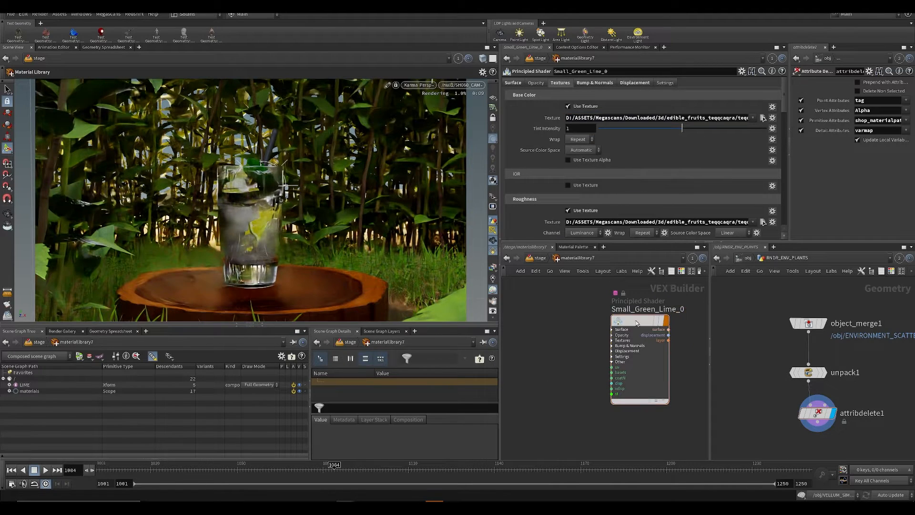
Step: Expand Small_Green_Lime_0's surface inputs and add a second Texture node beside the shader
scroll(616, 369, up, 2)
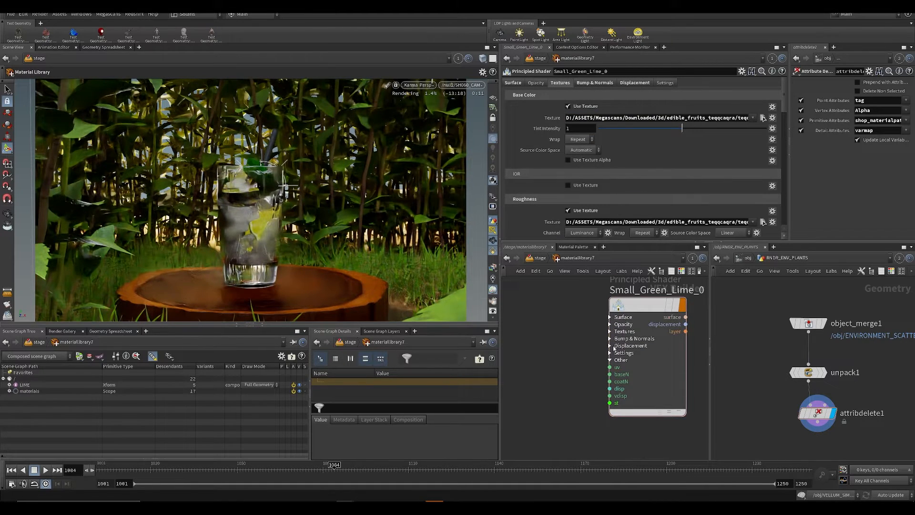
scroll(614, 349, down, 3)
key(Tab)
text(te)
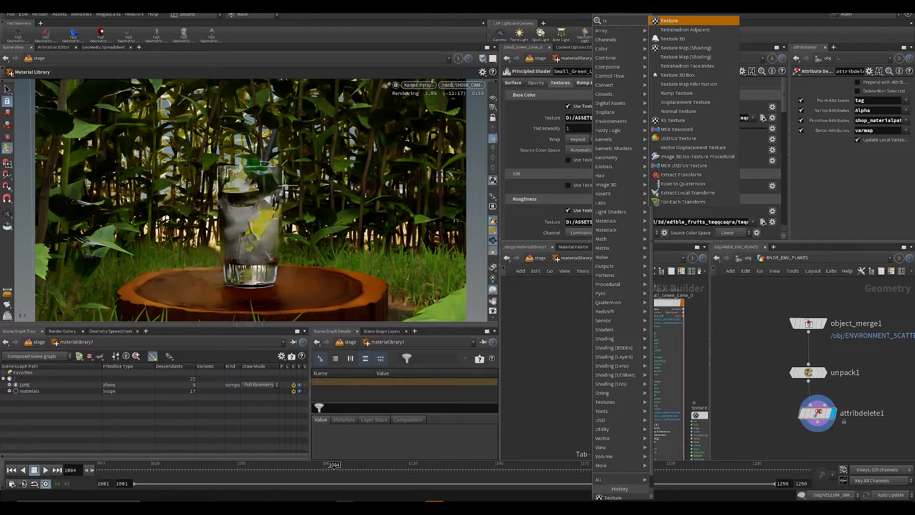
click(677, 22)
click(565, 390)
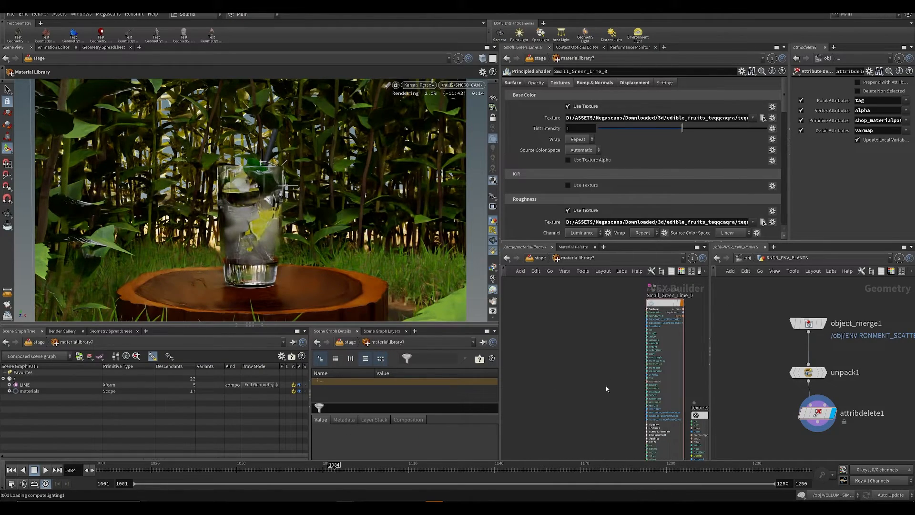
Step: Wire texture2 into Small_Green_Lime_0's emitcolor input and set its texture map to the copied Megascans base color path
scroll(596, 368, up, 3)
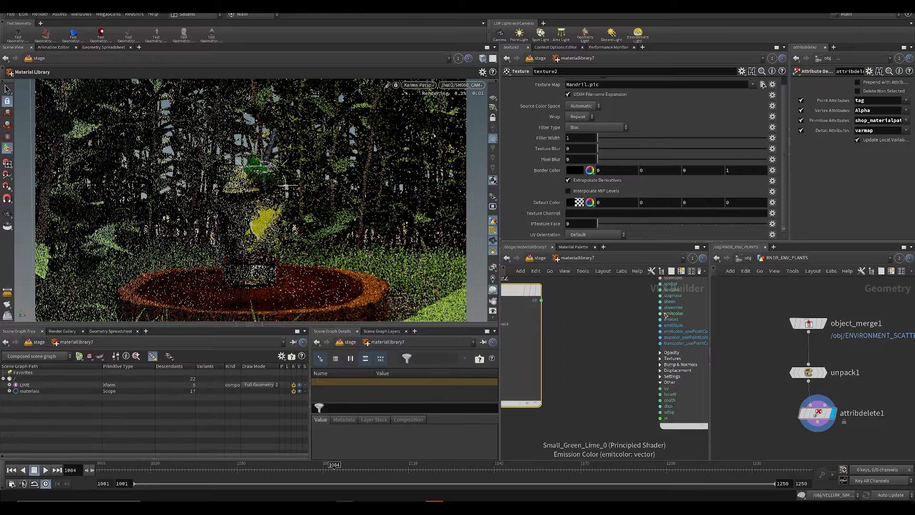
click(664, 314)
middle_drag(607, 329, 661, 344)
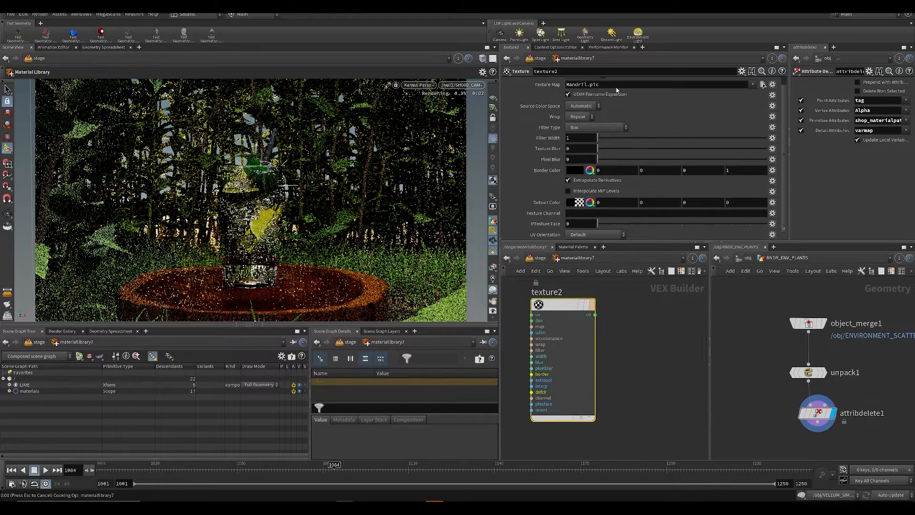
drag(616, 87, 535, 87)
key(ctrl+v)
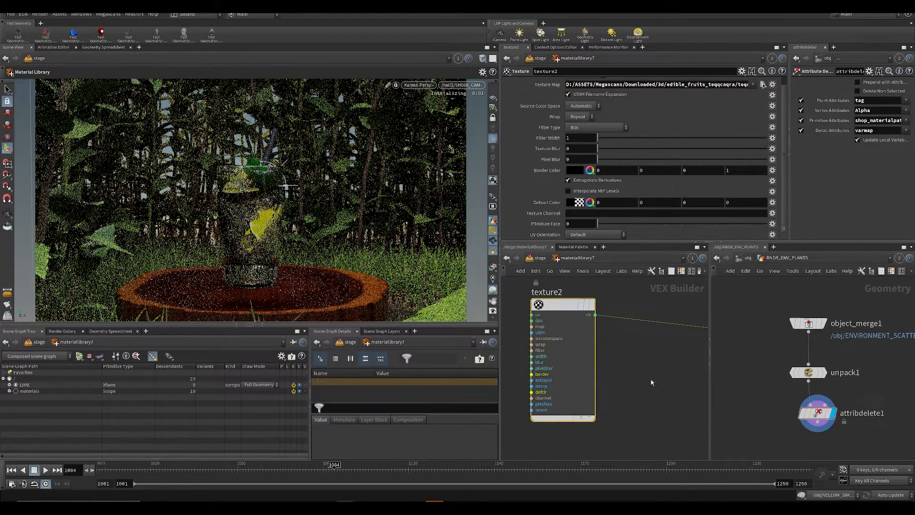
Step: Set Small_Green_Lime_0's emission intensity to 1.57 and save the scene
scroll(632, 306, down, 4)
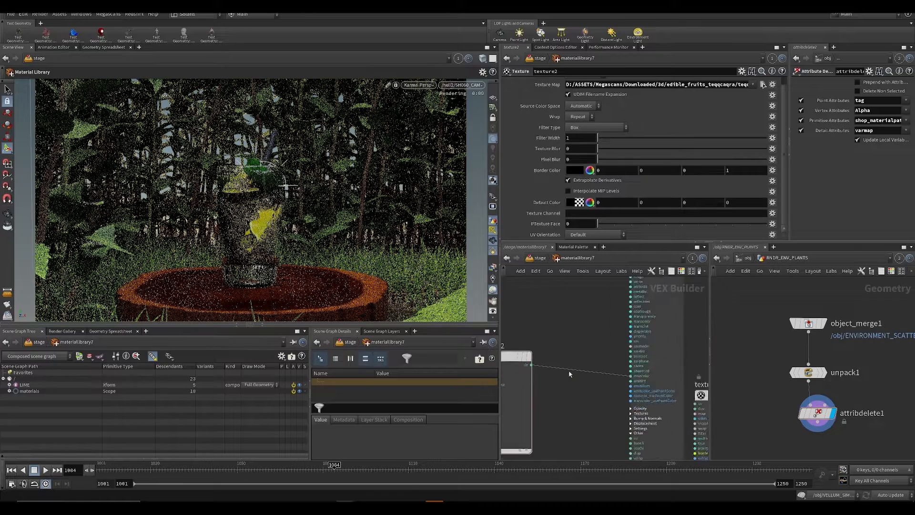
click(620, 310)
scroll(624, 151, down, 10)
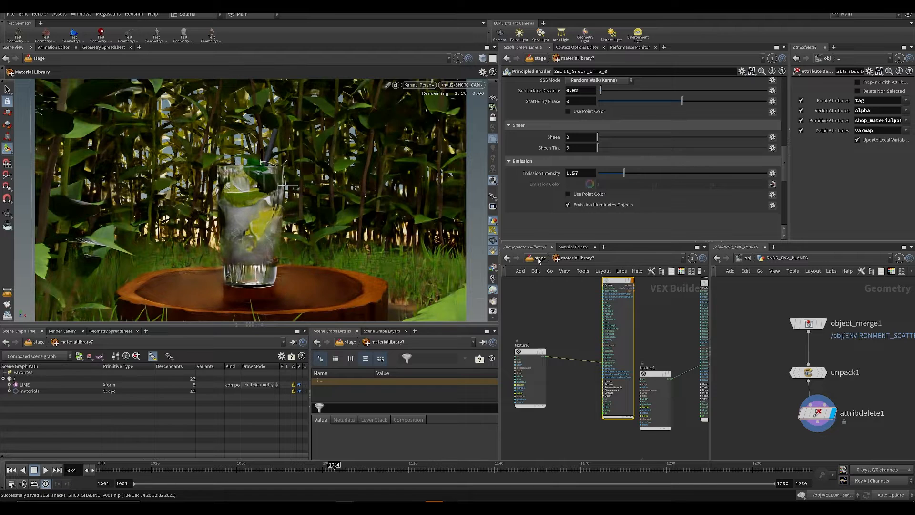
Step: Go into materiallibrary6 from the stage network and copy the hero_leaf shader's base color texture path
key(u)
scroll(592, 338, down, 2)
scroll(592, 338, up, 5)
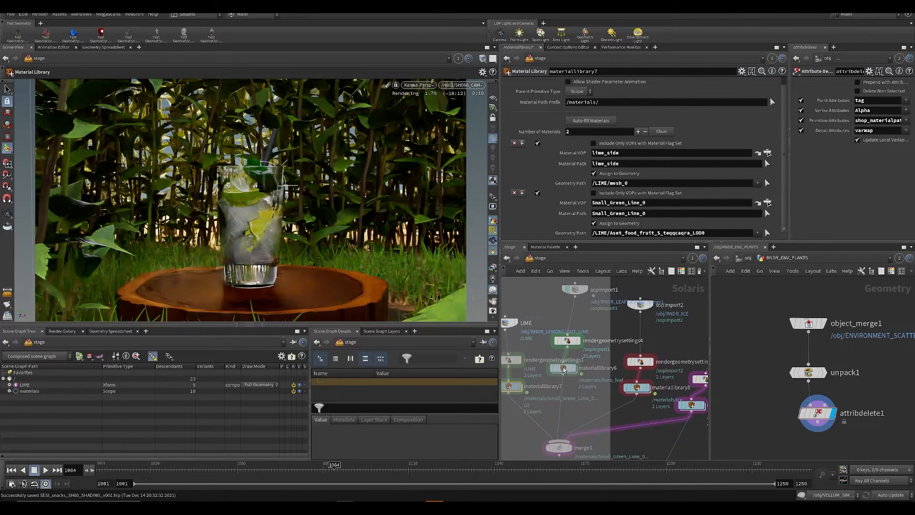
double_click(563, 369)
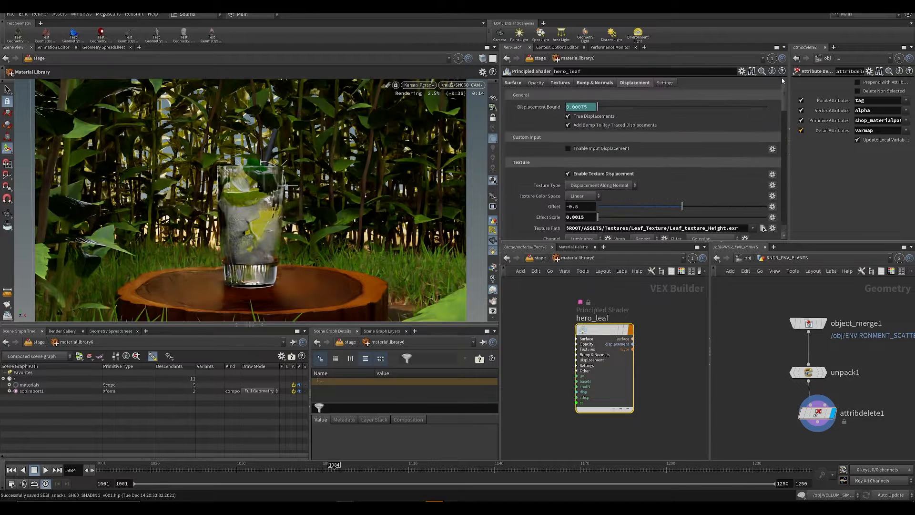
triple_click(615, 118)
key(ctrl+c)
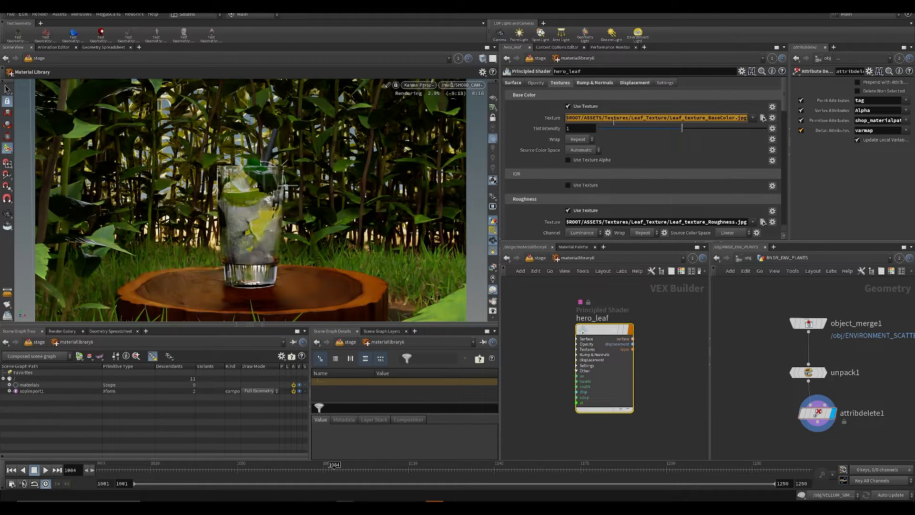
Step: Expand hero_leaf's surface inputs and add a Texture node mapped to $ROOT/ASSETS/Textures/Leaf_Texture/Leaf_texture_BaseColor.jpg
drag(577, 342, 620, 335)
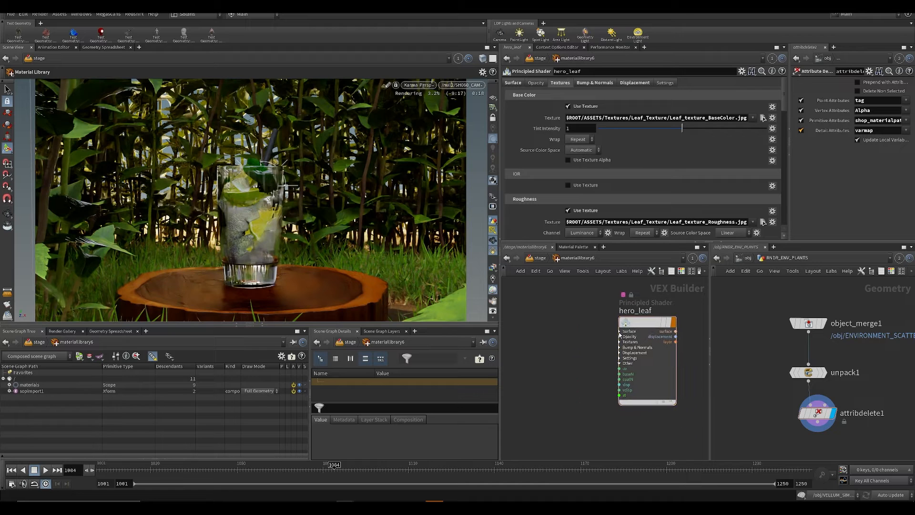
click(619, 332)
key(Tab)
mouse_move(600, 84)
click(662, 21)
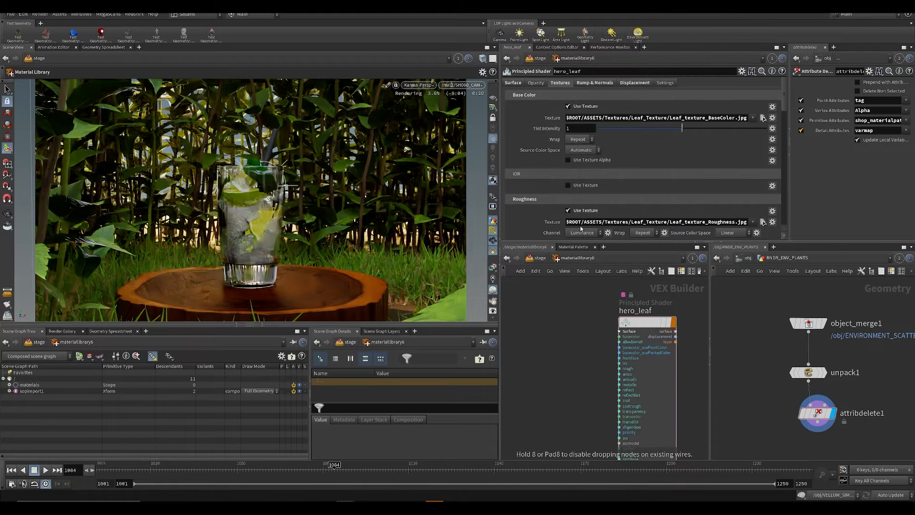
click(553, 367)
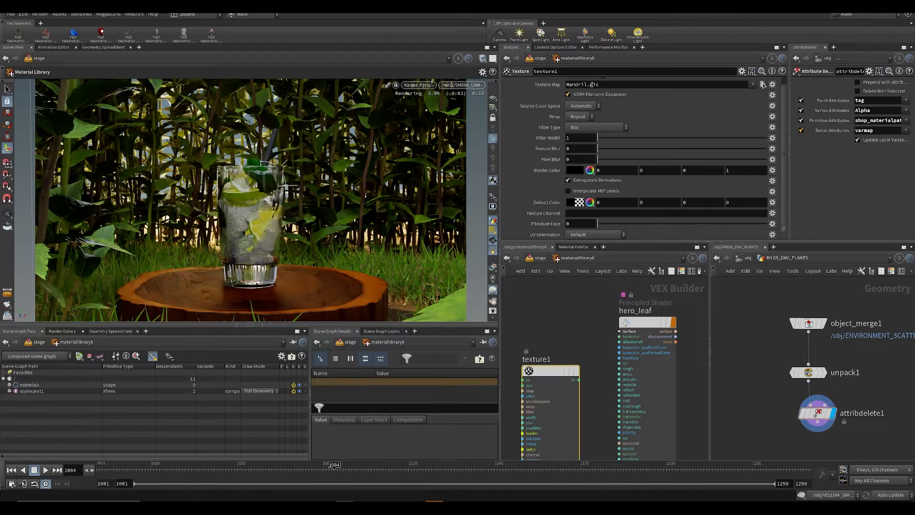
drag(603, 85, 527, 84)
key(ctrl+v)
key(Return)
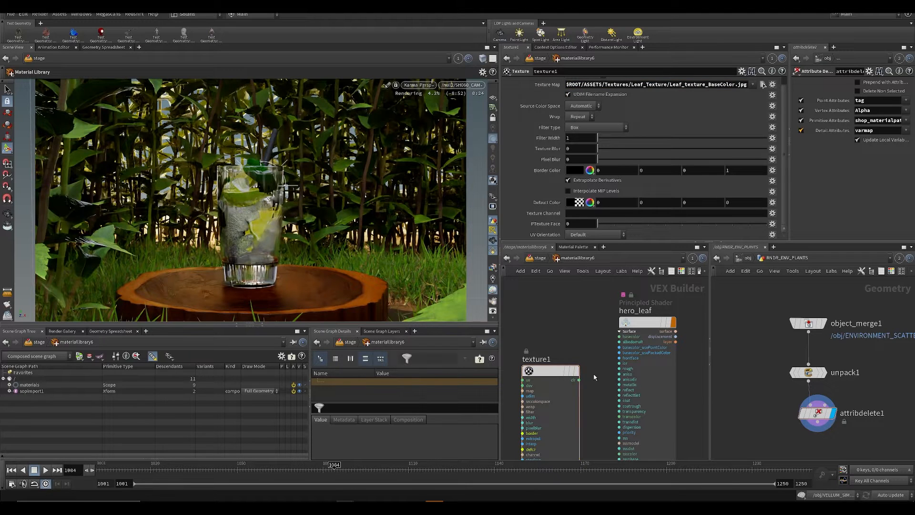
Step: Wire texture1's color output into hero_leaf's emitcolor input
middle_drag(594, 378, 639, 276)
drag(586, 309, 554, 369)
scroll(634, 411, up, 1)
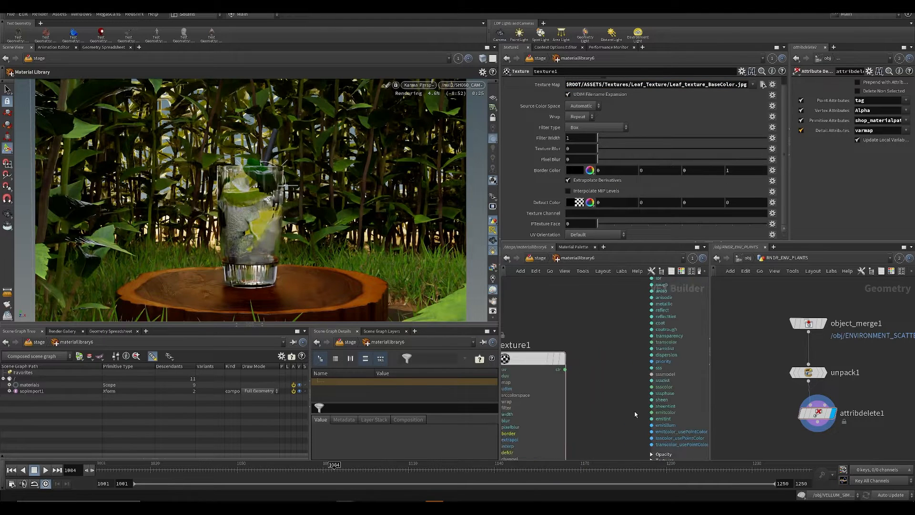
drag(652, 413, 565, 370)
scroll(652, 293, down, 5)
Step: Set hero_leaf's emission intensity to 0.52 in its surface settings
click(649, 353)
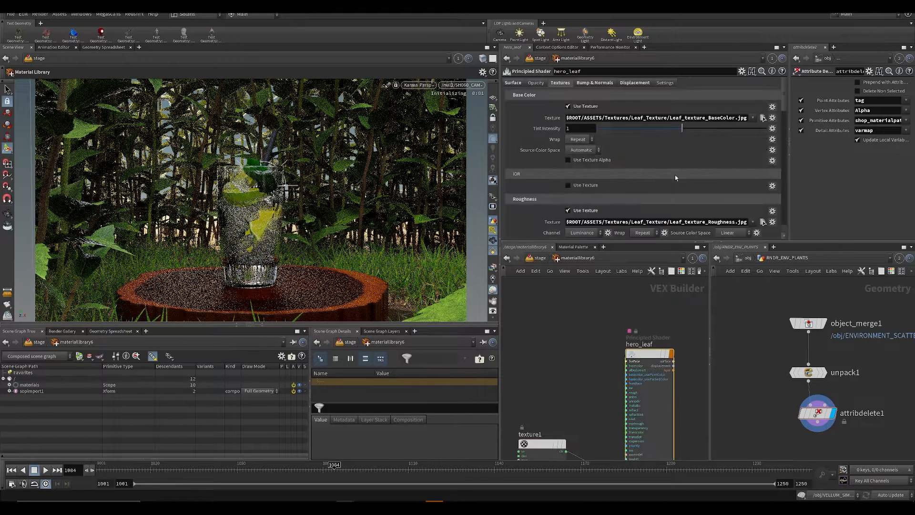
click(513, 83)
drag(785, 109, 782, 237)
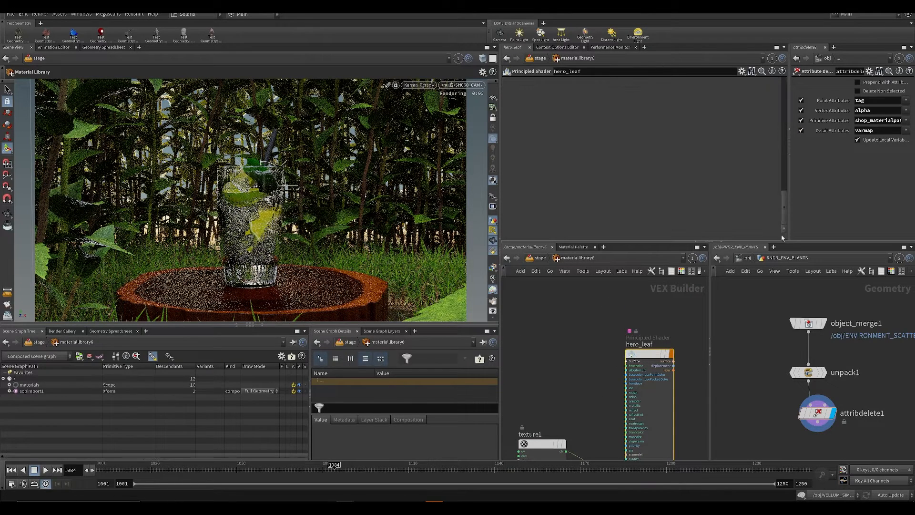
scroll(608, 170, up, 4)
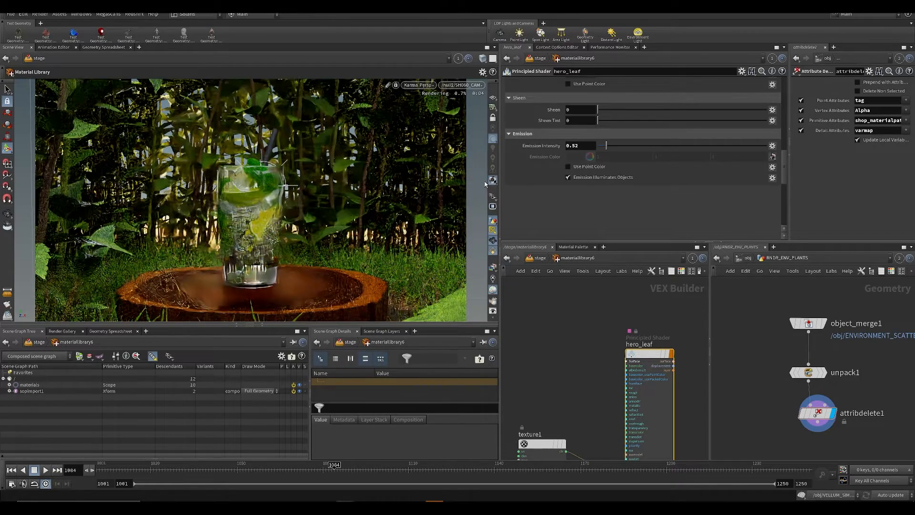
Step: Examine the leaves and limes in the glass up close in the Karma render and save the scene
key(Escape)
key(Return)
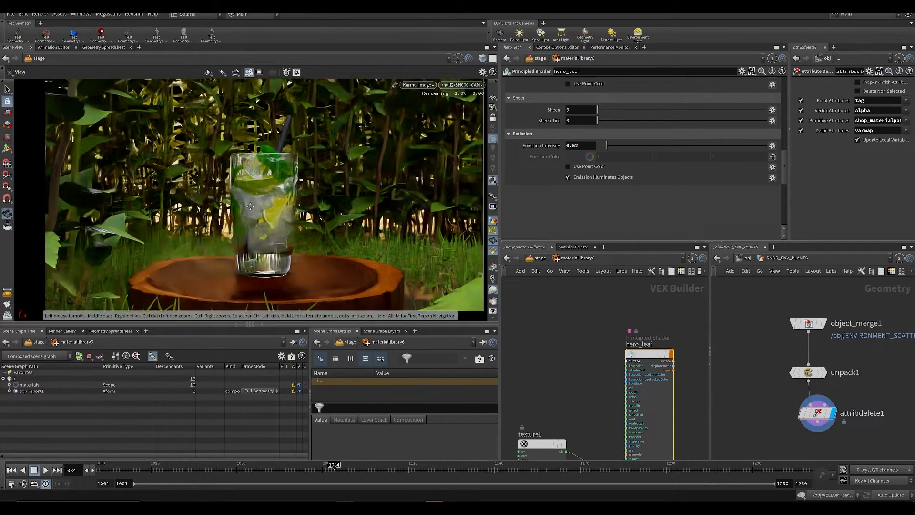
key(Escape)
scroll(259, 201, down, 2)
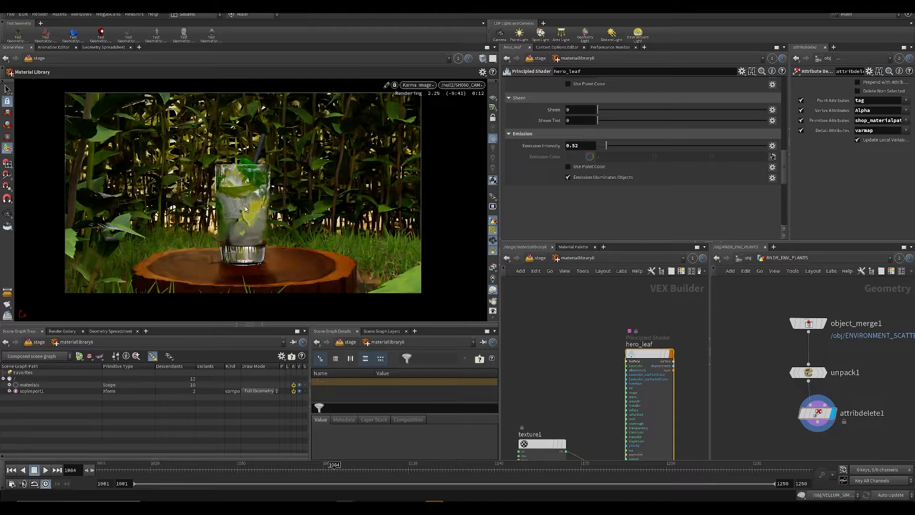
scroll(245, 206, up, 4)
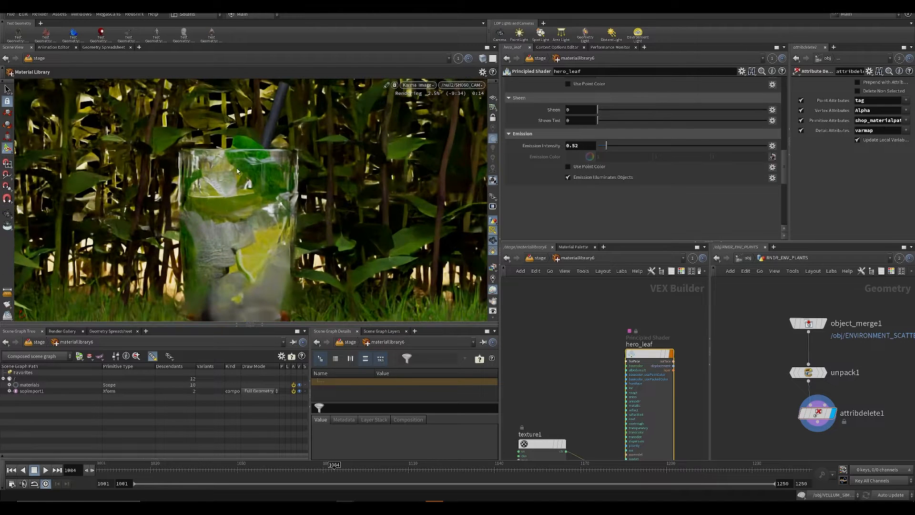
middle_drag(246, 279, 276, 242)
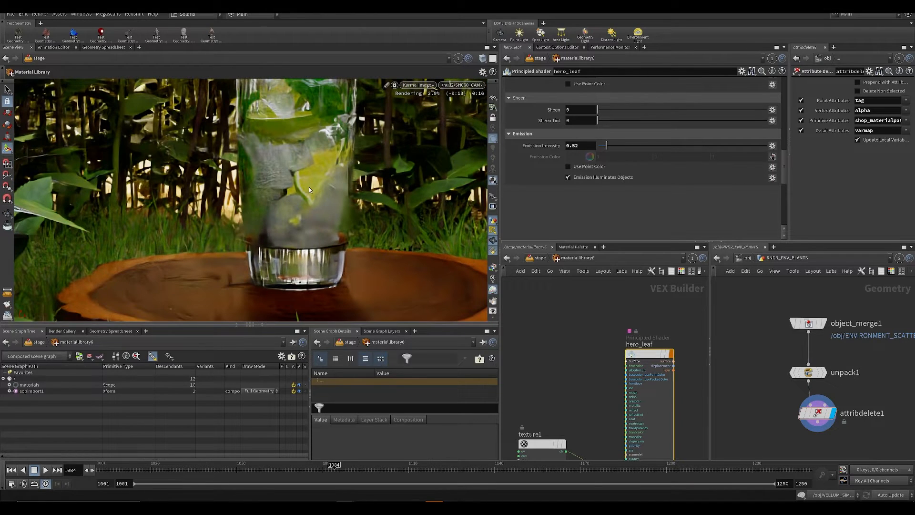
middle_drag(308, 200, 281, 243)
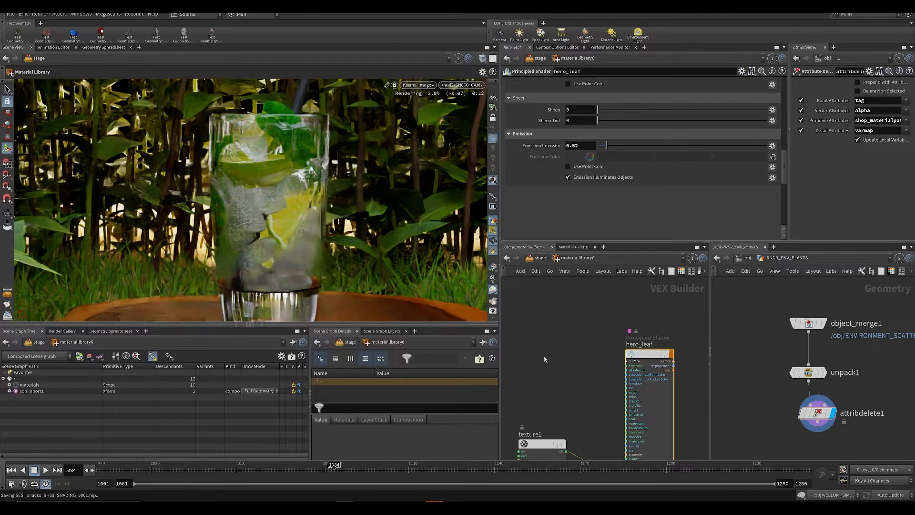
Step: Go back to the stage network and into materiallibrary9, which holds the fluid shader
middle_drag(545, 359, 509, 363)
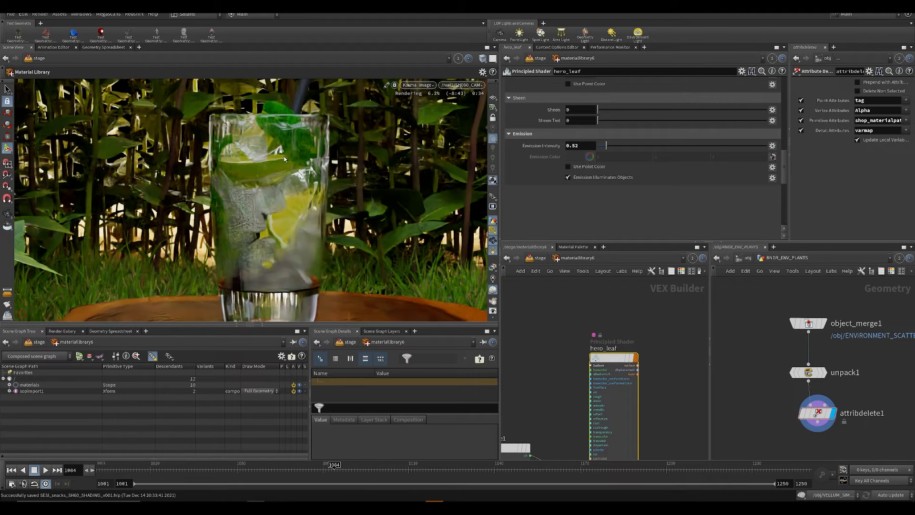
click(538, 261)
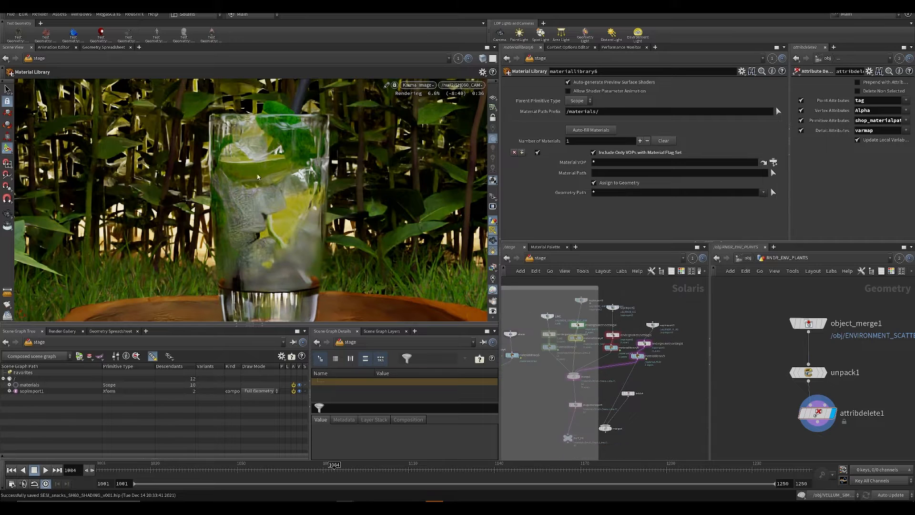
scroll(626, 340, up, 4)
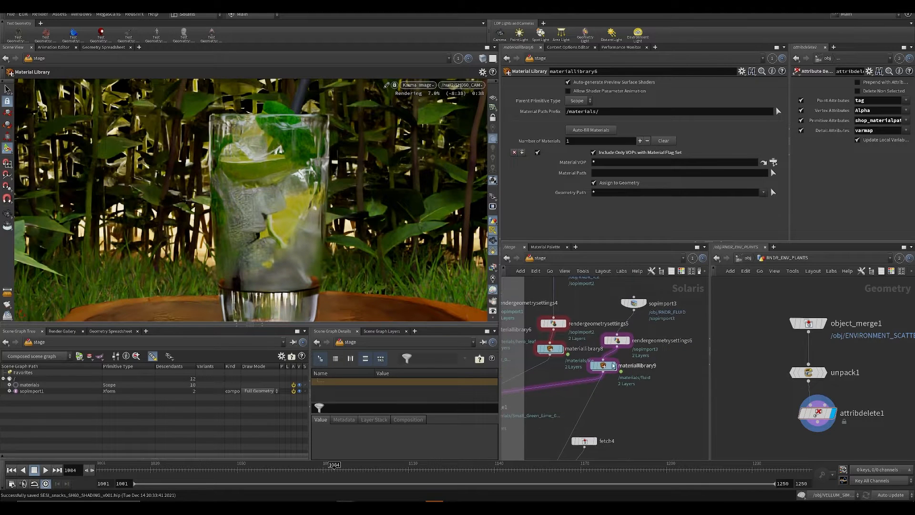
double_click(612, 366)
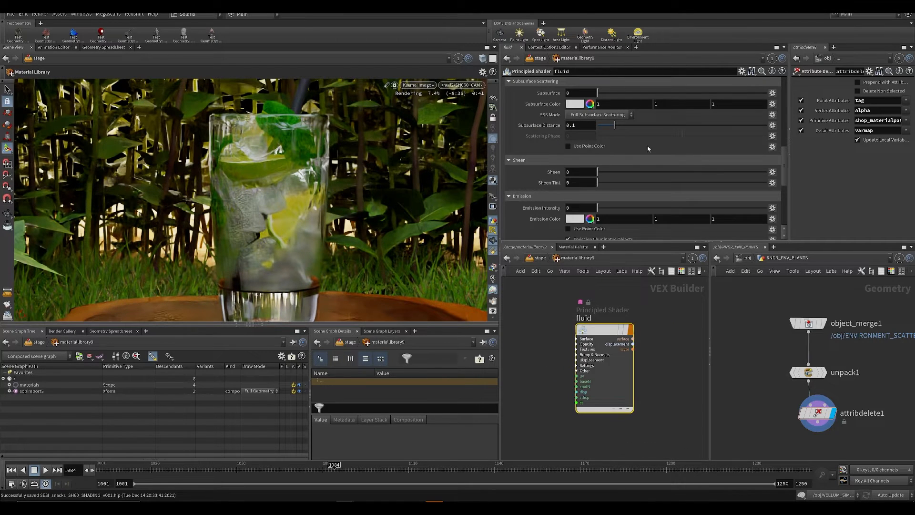
Step: Look through the fluid shader's specular, reflection, transparency and subsurface settings
scroll(648, 149, up, 8)
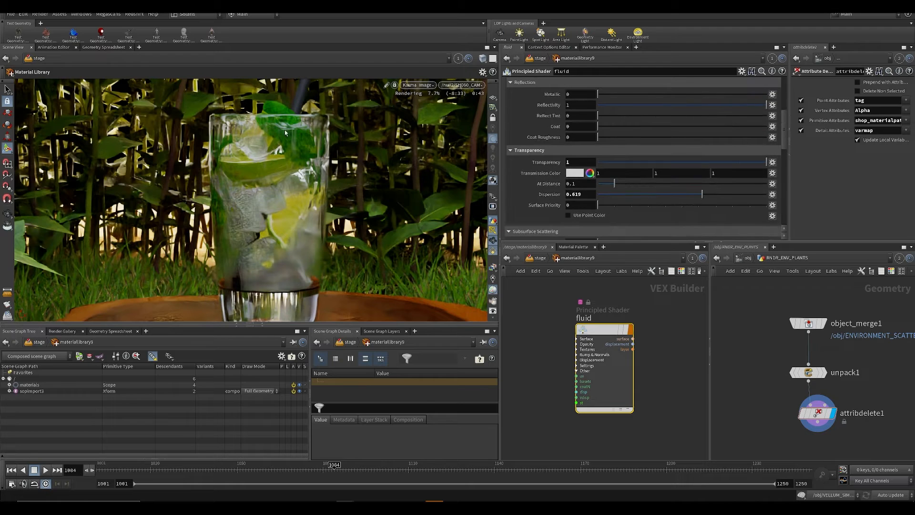
scroll(630, 157, up, 2)
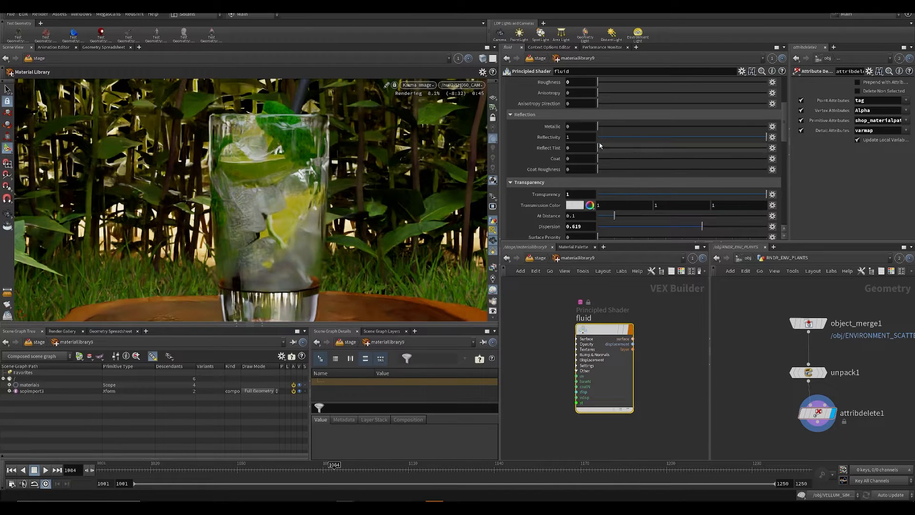
scroll(626, 161, up, 3)
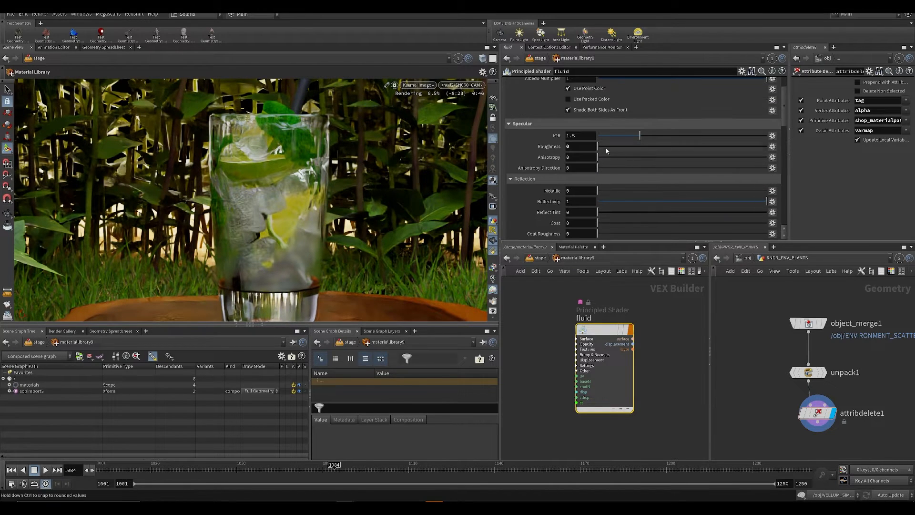
scroll(607, 150, up, 2)
scroll(632, 168, up, 1)
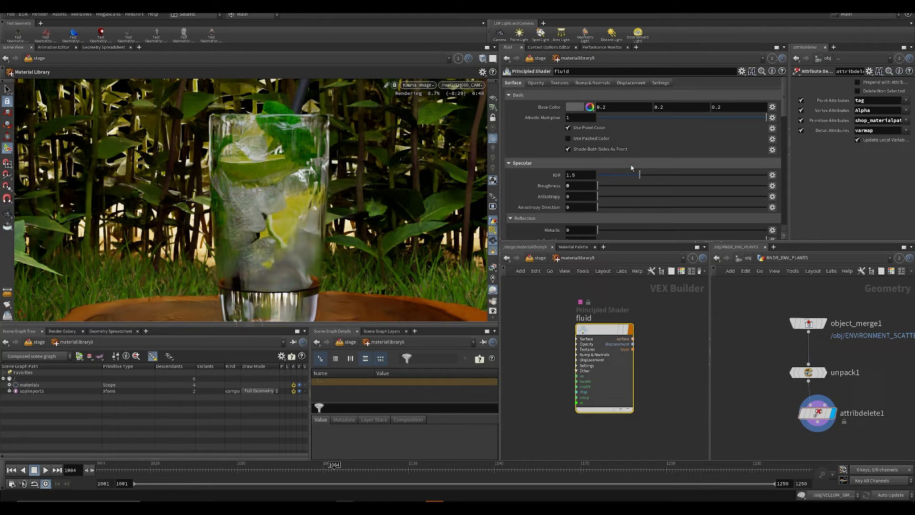
click(535, 83)
click(522, 84)
scroll(659, 171, down, 6)
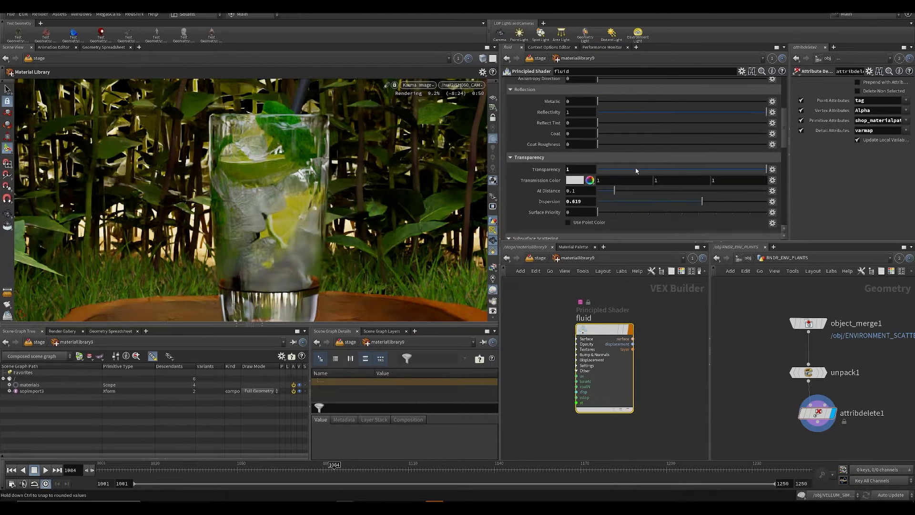
Step: Set the fluid shader's roughness to 0.355 and save the scene
scroll(610, 158, up, 3)
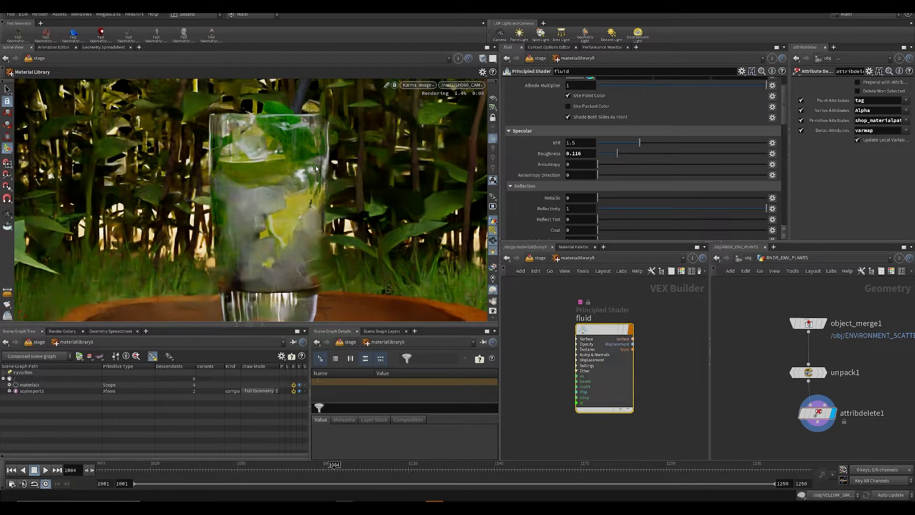
click(712, 153)
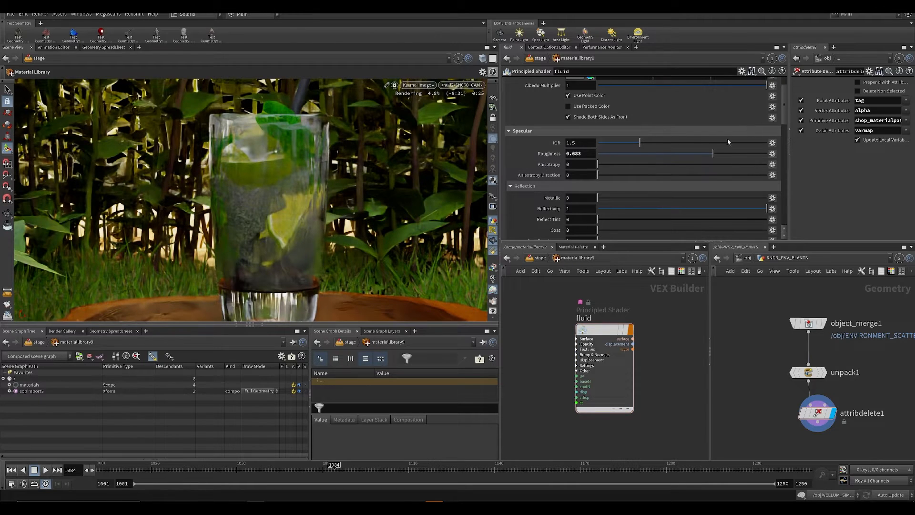
key(ctrl+s)
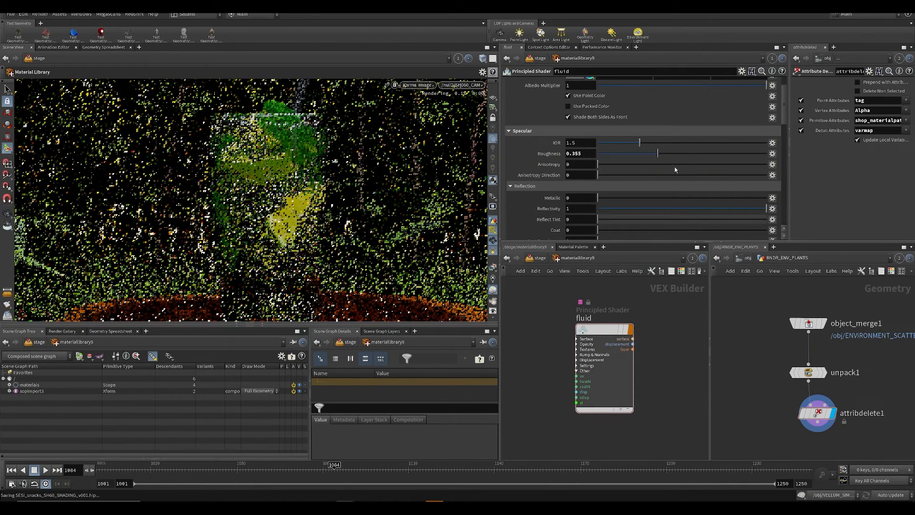
Step: Check the fluid's transparency settings and the rougher liquid across the whole rendered frame, and save the scene
scroll(623, 158, down, 3)
scroll(624, 158, down, 4)
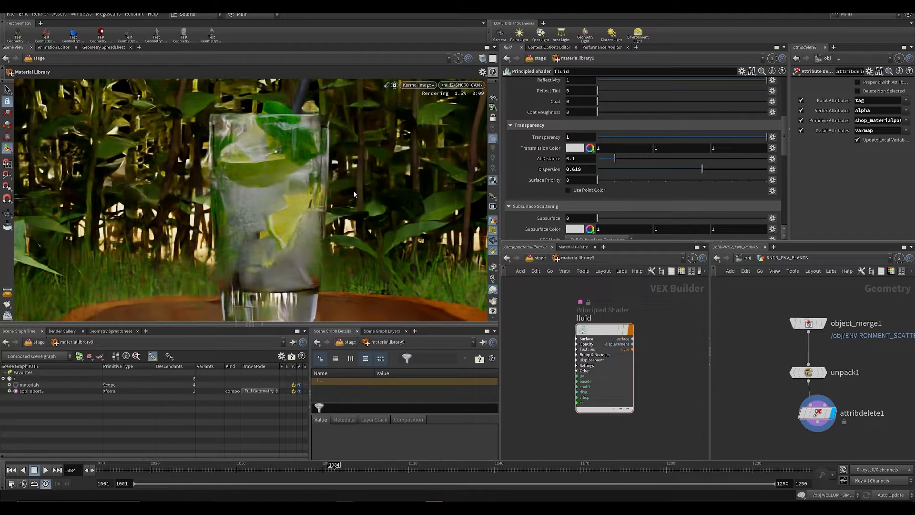
scroll(310, 216, down, 3)
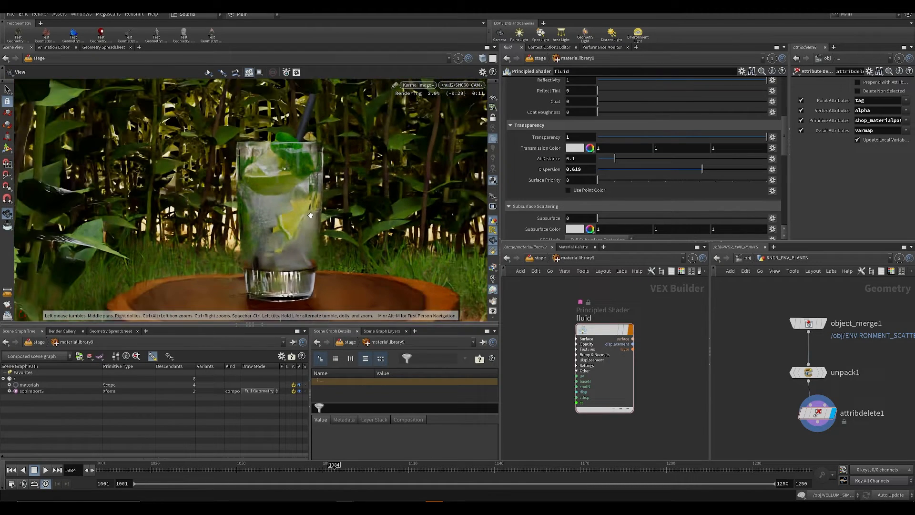
scroll(310, 216, down, 3)
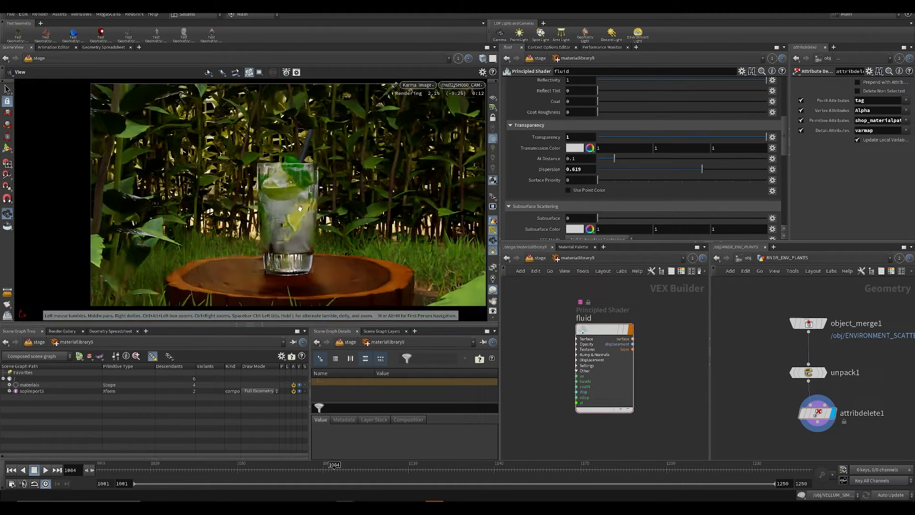
scroll(301, 205, up, 2)
key(ctrl+s)
scroll(596, 360, down, 3)
middle_drag(614, 361, 584, 361)
middle_drag(314, 241, 298, 208)
scroll(303, 208, down, 3)
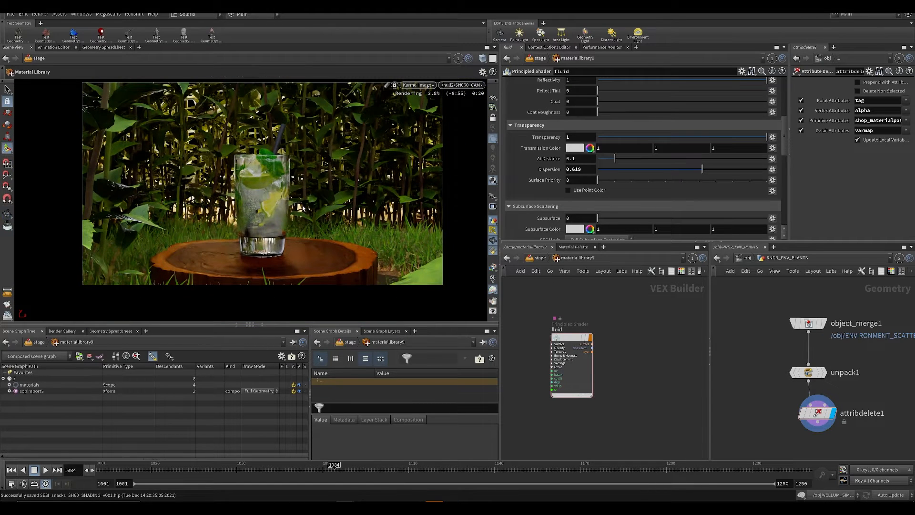
Step: Return to the stage network and examine the ice, lime slices, leaves and glass base close up in the render
click(539, 258)
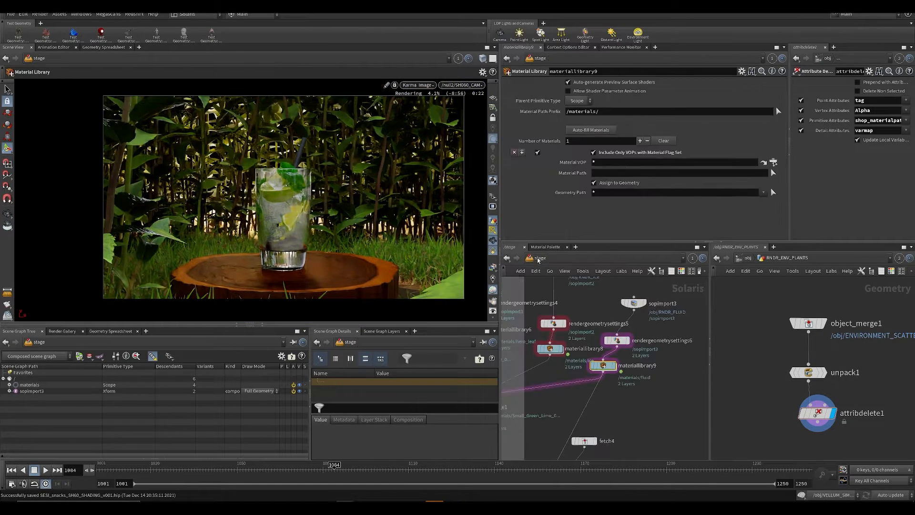
mouse_move(649, 364)
middle_down()
mouse_move(647, 379)
mouse_move(659, 384)
mouse_move(650, 338)
mouse_move(664, 357)
middle_up()
scroll(651, 380, down, 4)
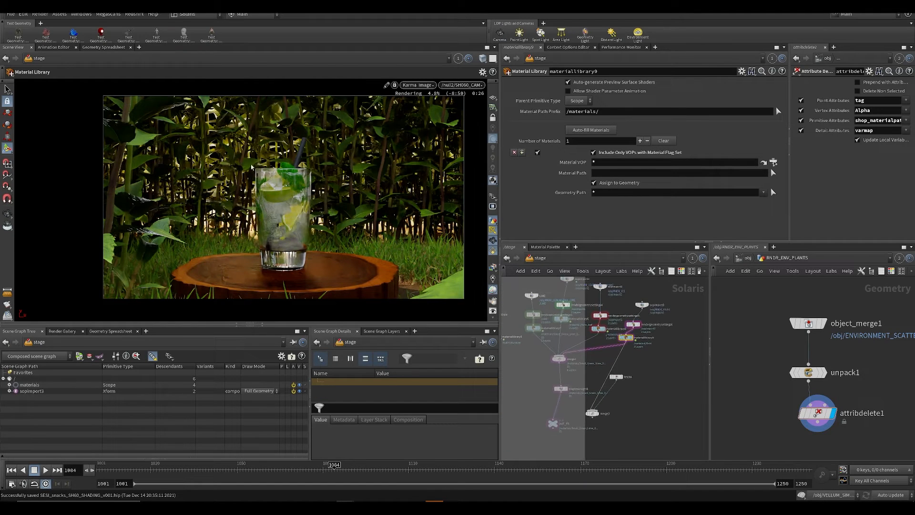
scroll(271, 209, up, 1)
scroll(270, 209, up, 5)
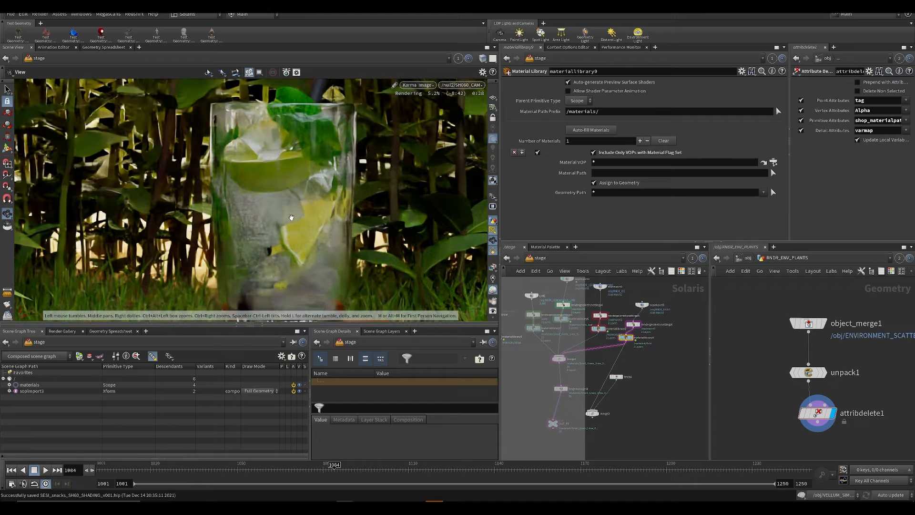
middle_drag(280, 229, 322, 178)
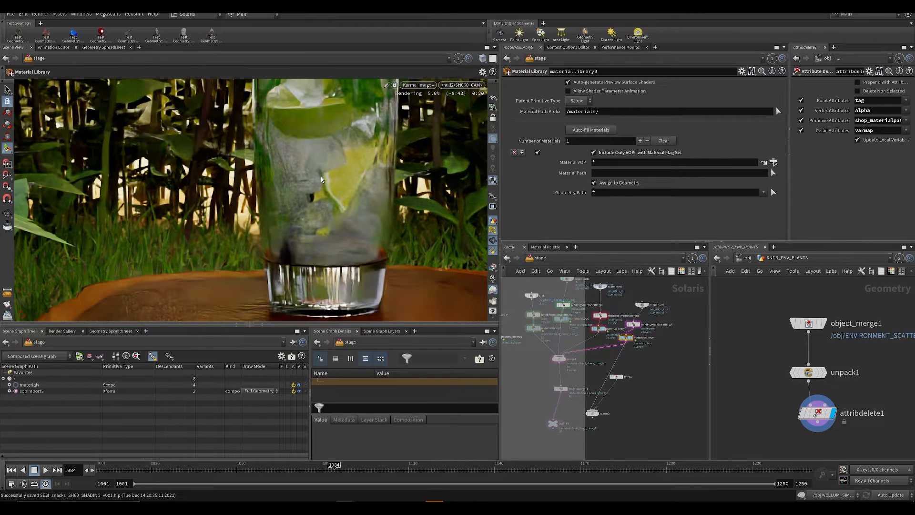
scroll(310, 220, down, 4)
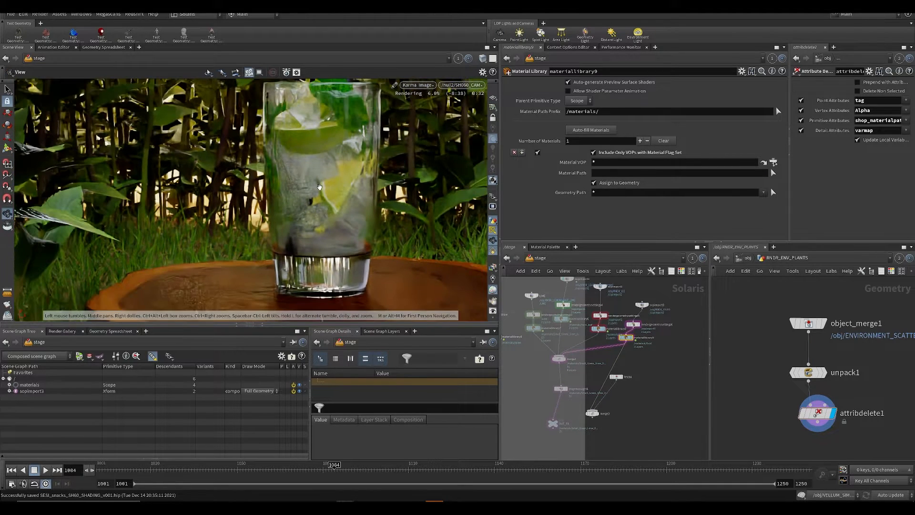
middle_drag(293, 127, 322, 255)
scroll(330, 159, up, 3)
Step: Go into materiallibrary5 and adjust the straw shader's surface to an albedo multiplier of 0.77 and roughness of 0.467
middle_drag(570, 360, 638, 363)
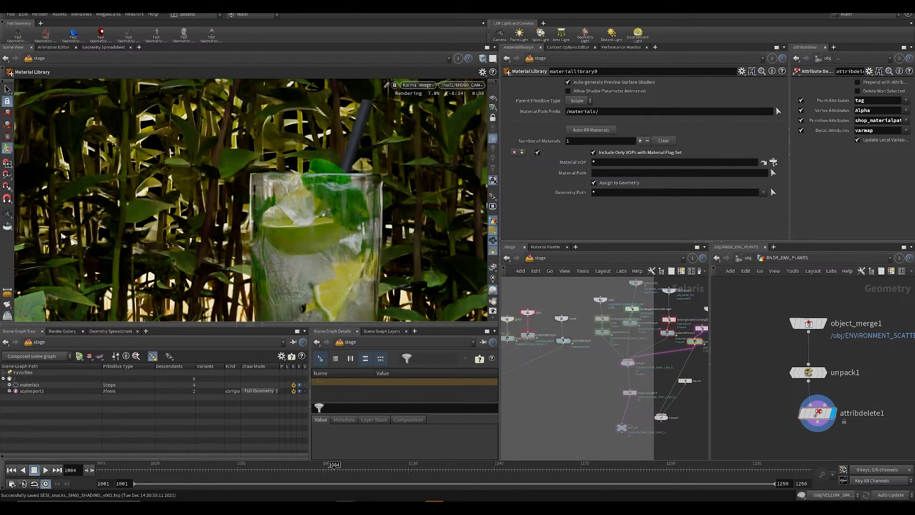
double_click(562, 339)
scroll(567, 153, up, 5)
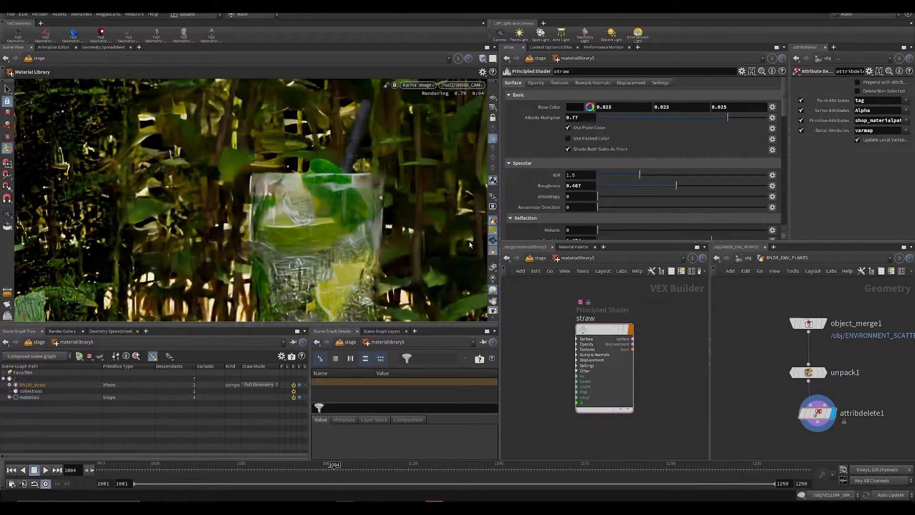
Step: Check the wider shot with the straw in the render, return to the stage network and save the scene
scroll(433, 219, down, 3)
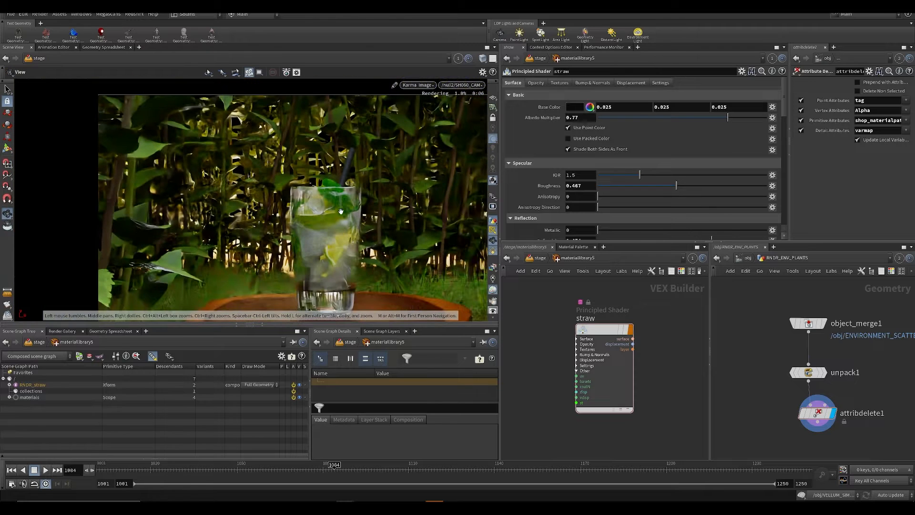
key(ctrl+s)
click(539, 259)
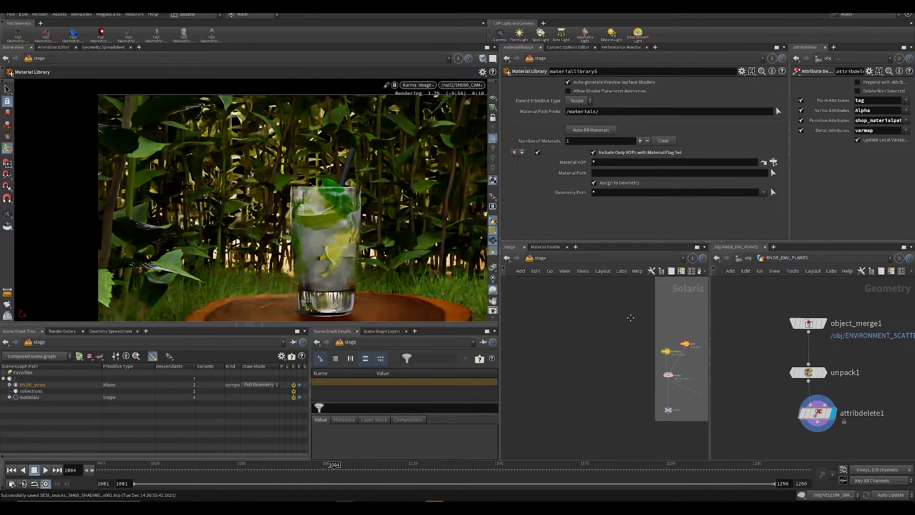
key(ctrl+s)
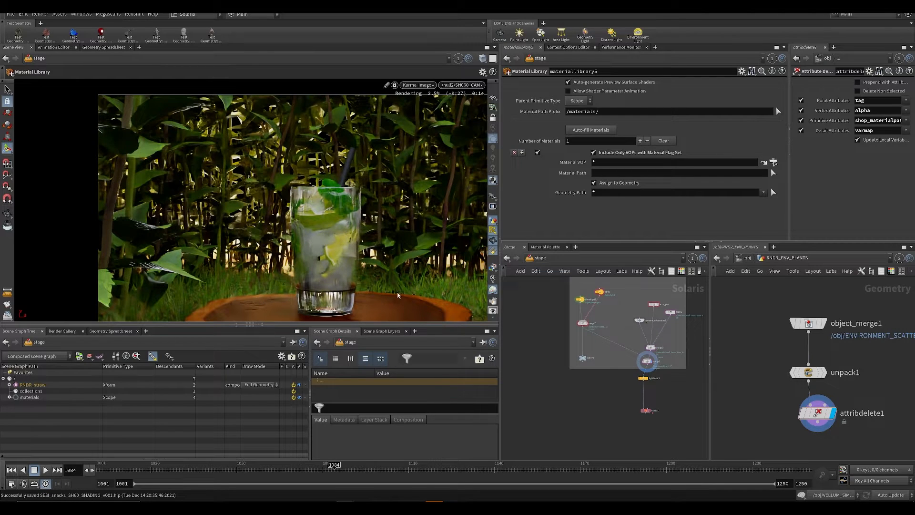
Step: Check the wider Karma render and the light nodes feeding merge7 in the stage network, and save the scene
key(h)
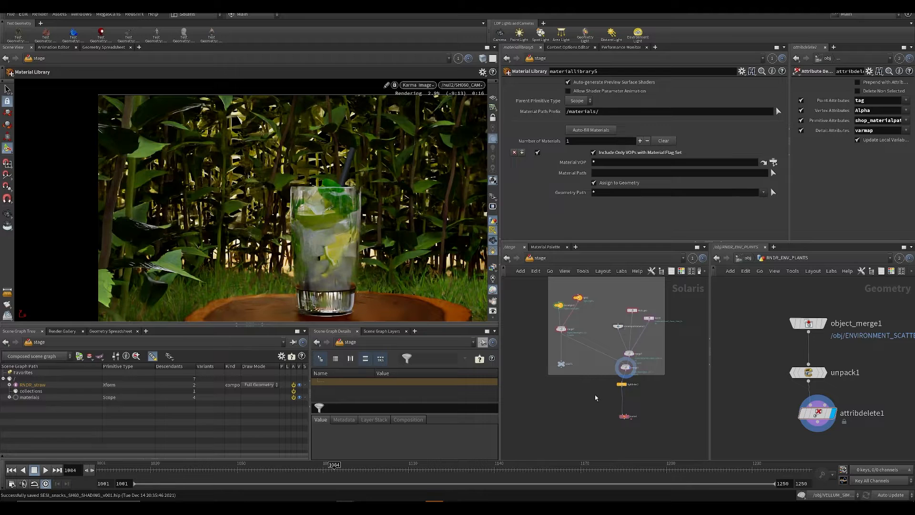
middle_drag(595, 397, 534, 398)
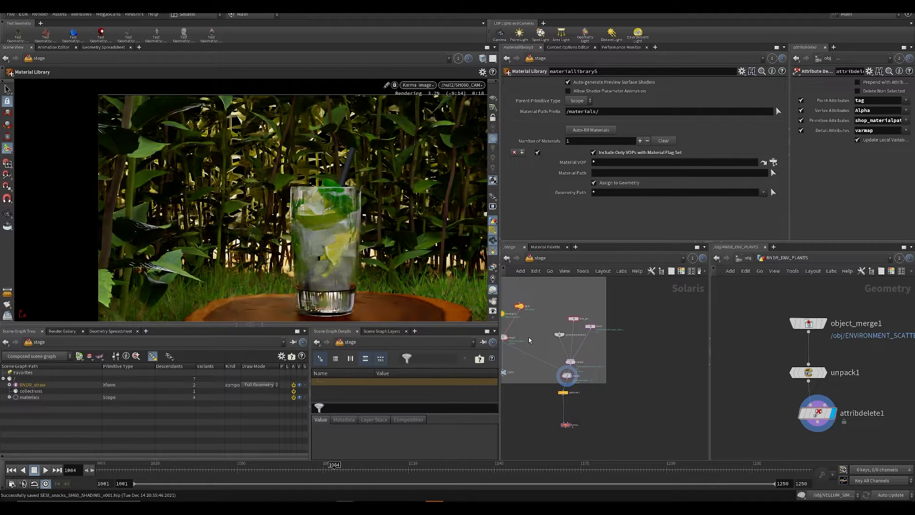
scroll(530, 339, up, 5)
middle_drag(559, 317, 602, 299)
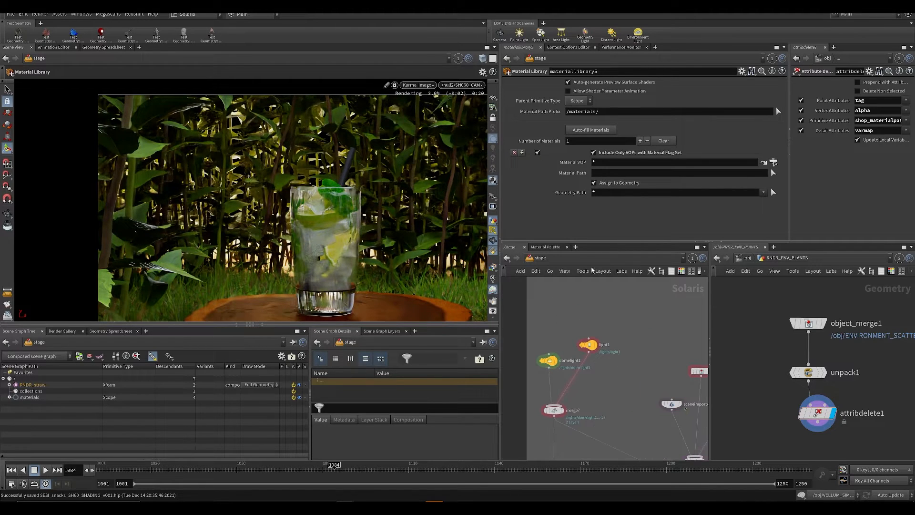
key(ctrl+s)
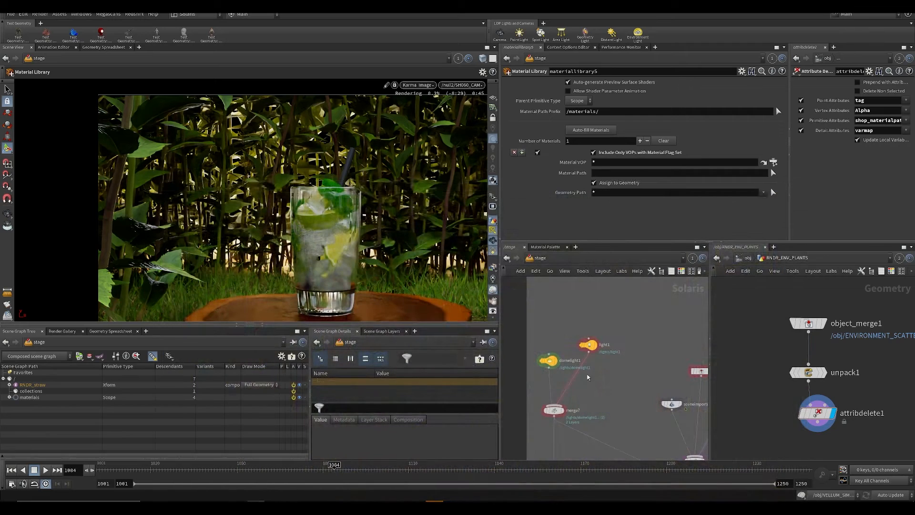
middle_drag(629, 364, 580, 286)
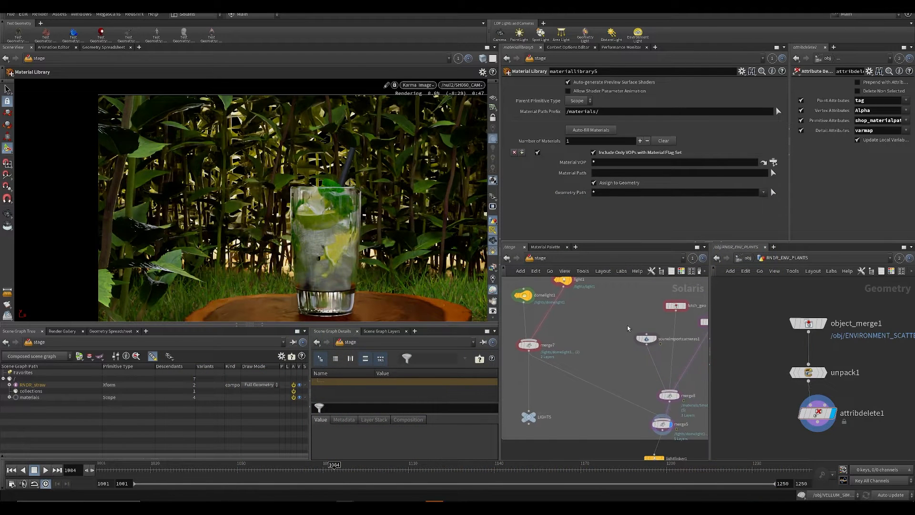
scroll(628, 328, down, 4)
Step: Select light1 and switch the viewport to Houdini GL with a free view of the whole set from above
drag(610, 317, 611, 318)
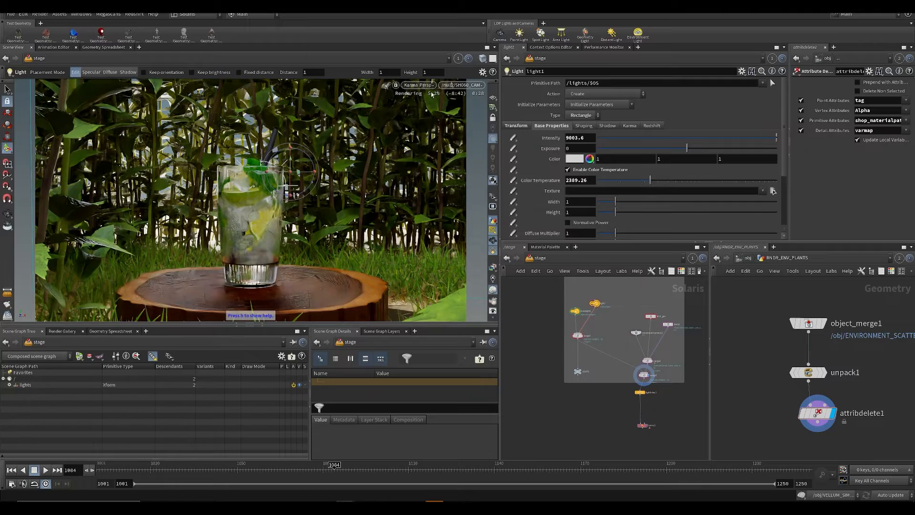
click(418, 85)
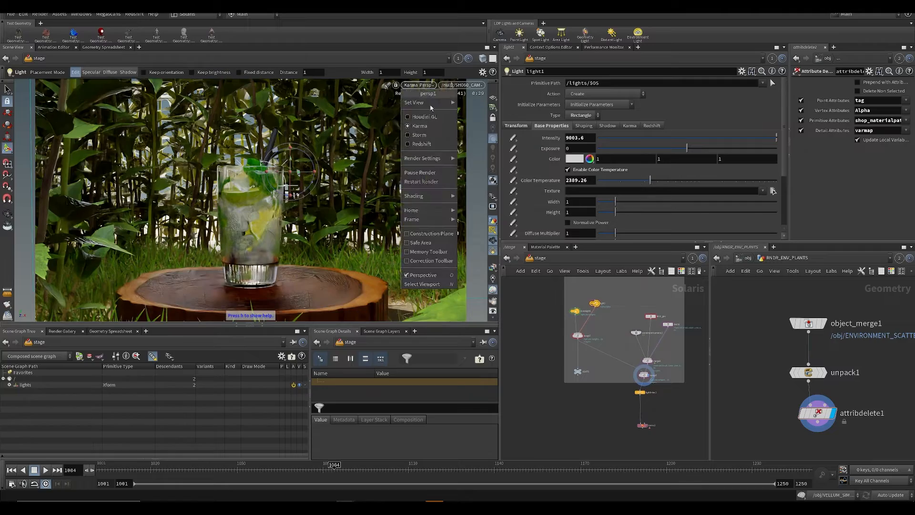
click(420, 122)
alt+drag(301, 176, 286, 248)
scroll(285, 248, down, 4)
scroll(611, 320, up, 4)
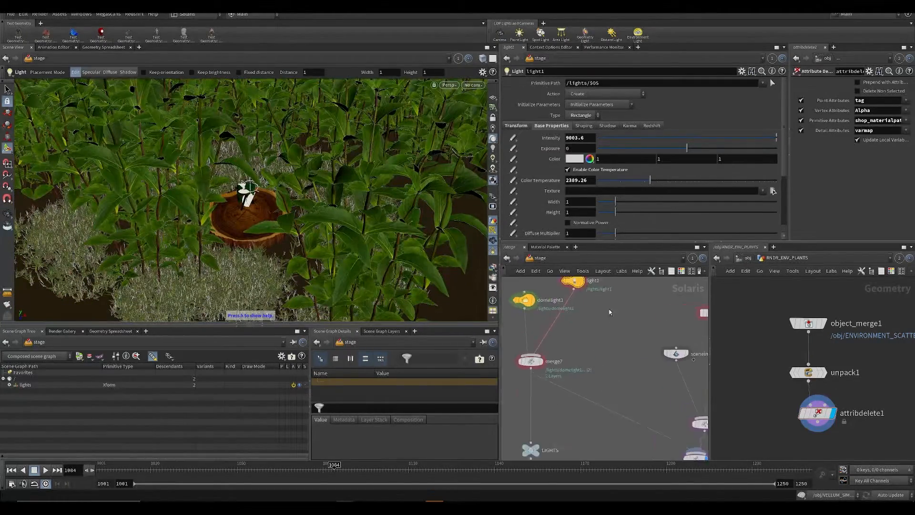
Step: Rename the existing rectangular light node as BACK_LIGHT
middle_drag(608, 310, 615, 341)
click(597, 313)
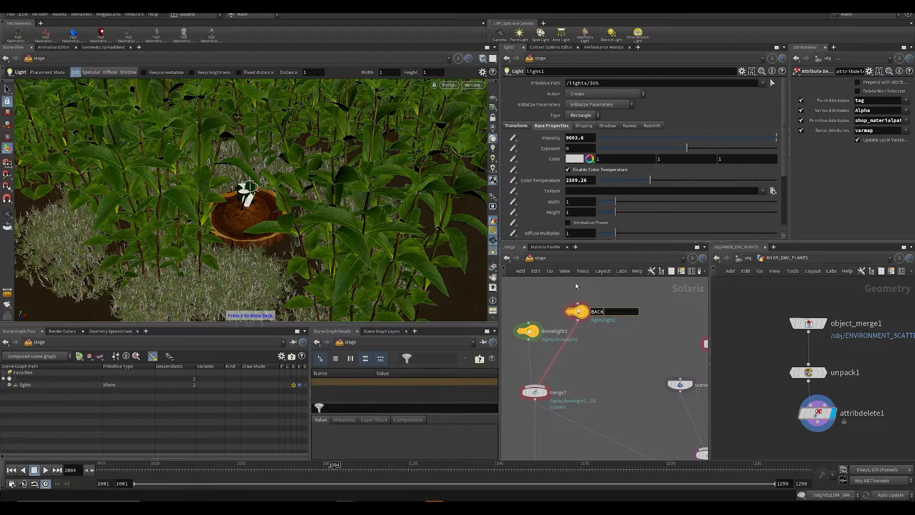
key(Return)
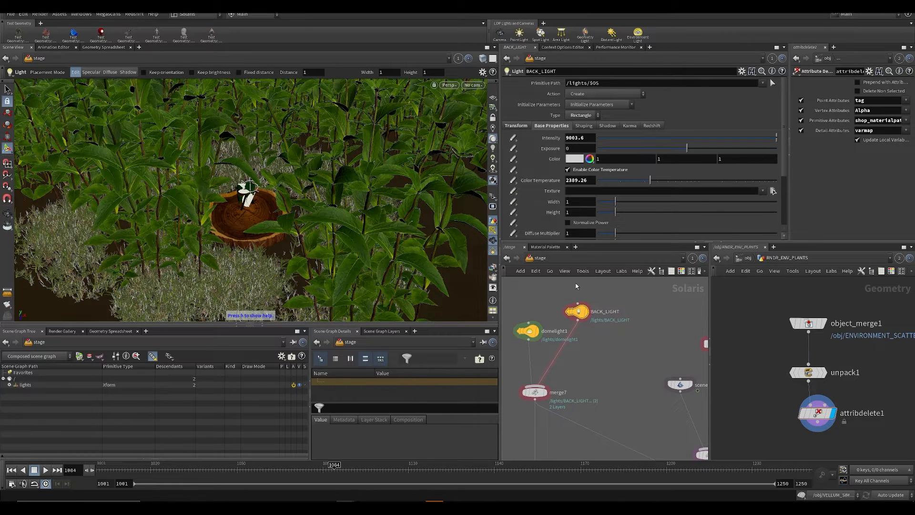
Step: Add a new Light node beside BACK_LIGHT, connect it to merge7 and save the scene
key(Tab)
text(light)
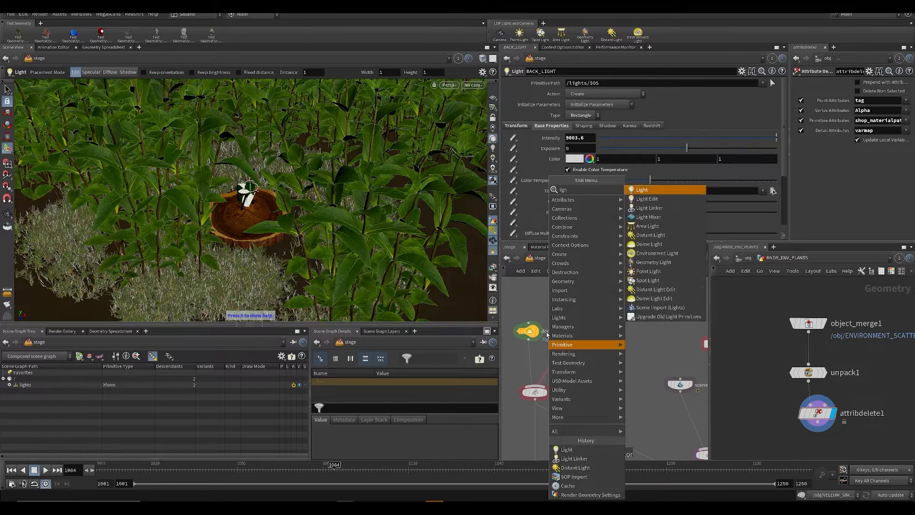
key(Return)
click(612, 338)
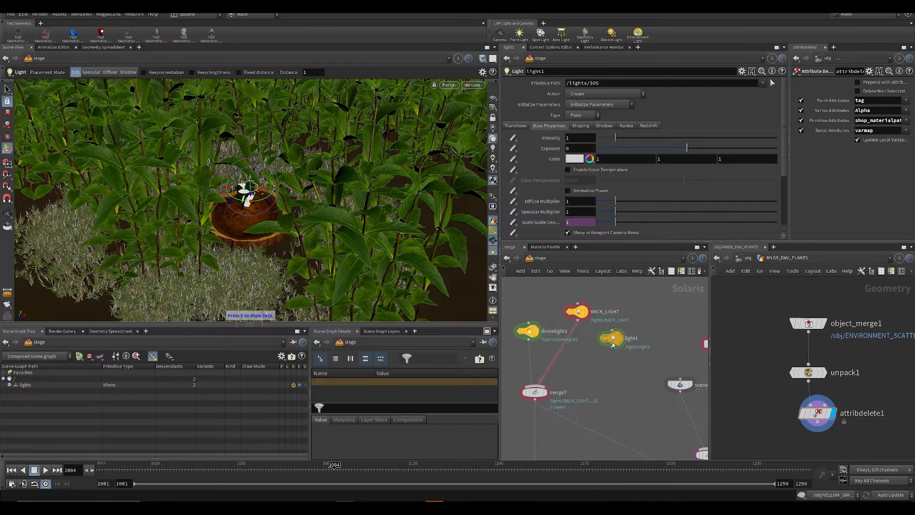
key(ctrl+s)
drag(536, 389, 594, 332)
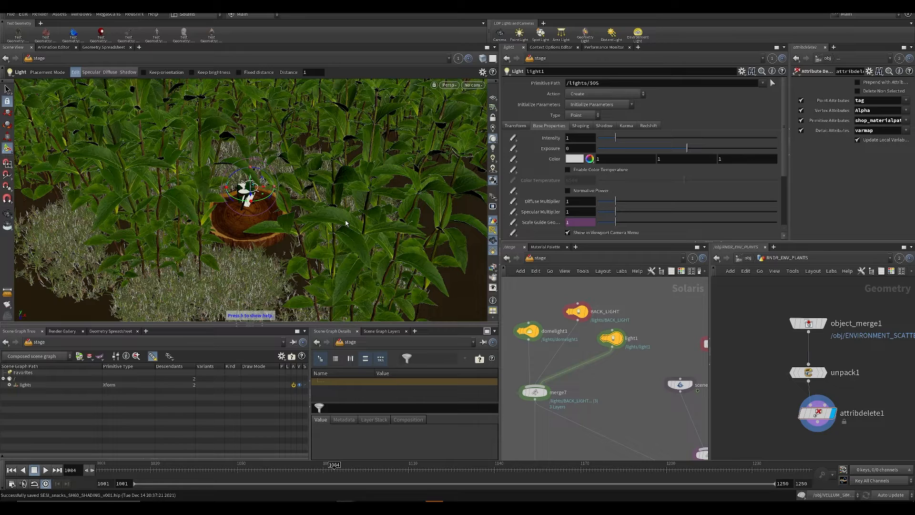
Step: Change the new light's type to Disk
alt+middle_drag(244, 231, 271, 249)
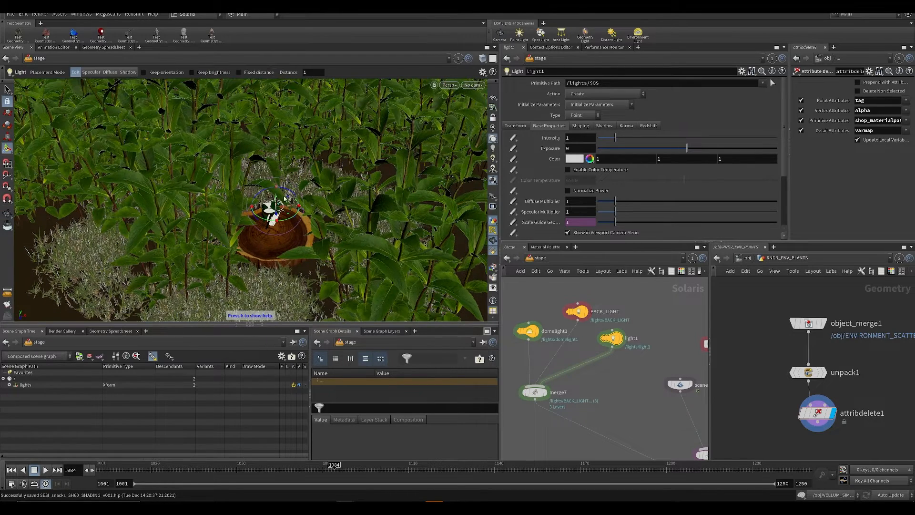
click(583, 115)
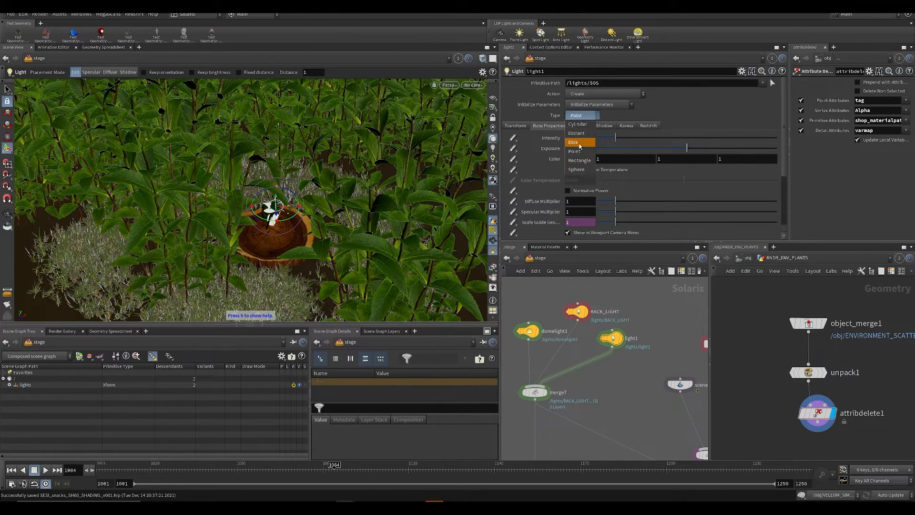
click(580, 143)
Step: Place the disk light at about X -3.19, Z -1.88 with uniform scale 2.18 and rotate it to about -136 degrees in Y
alt+middle_drag(391, 169, 404, 178)
key(Return)
drag(305, 220, 247, 216)
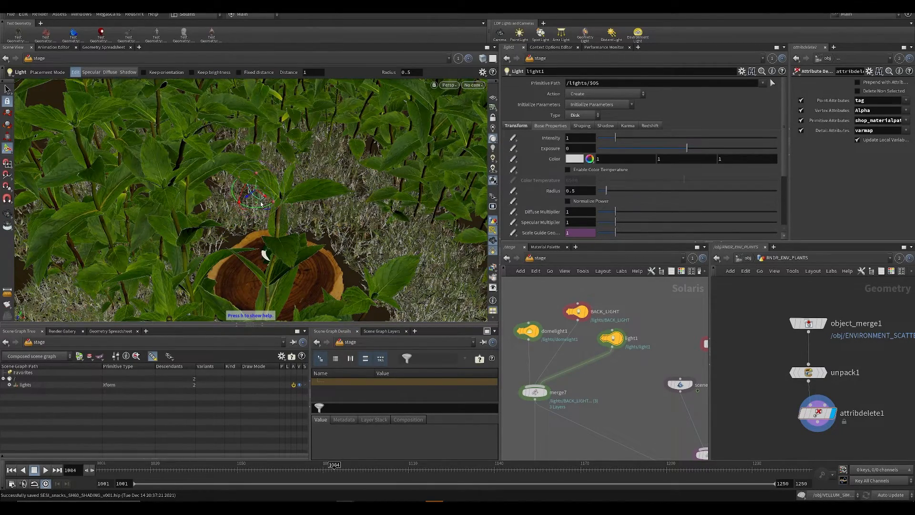
click(515, 126)
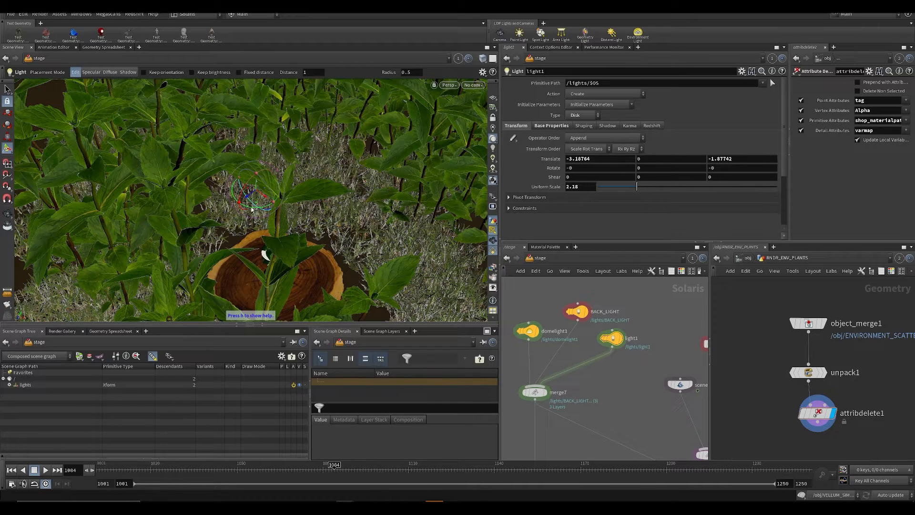
drag(257, 210, 243, 165)
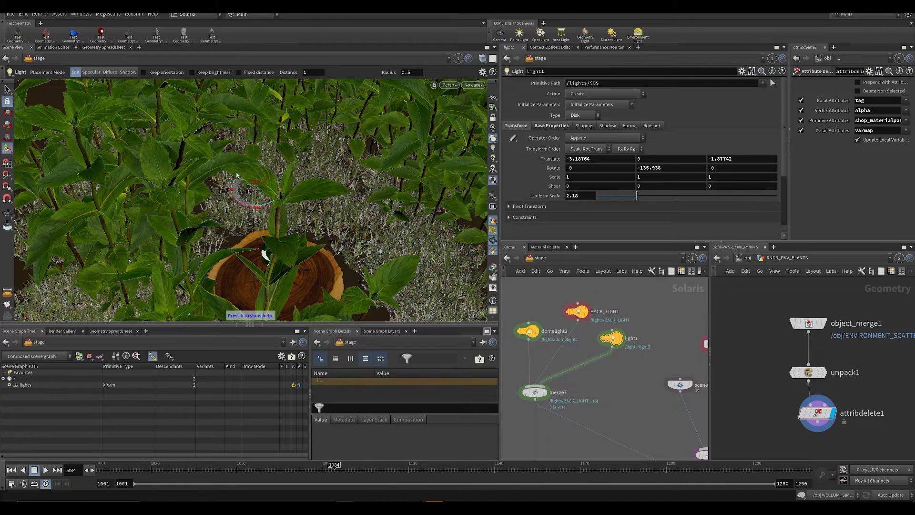
Step: Render the viewport with Karma, set the disk light's intensity to 303.64 and save the scene
click(449, 85)
click(457, 105)
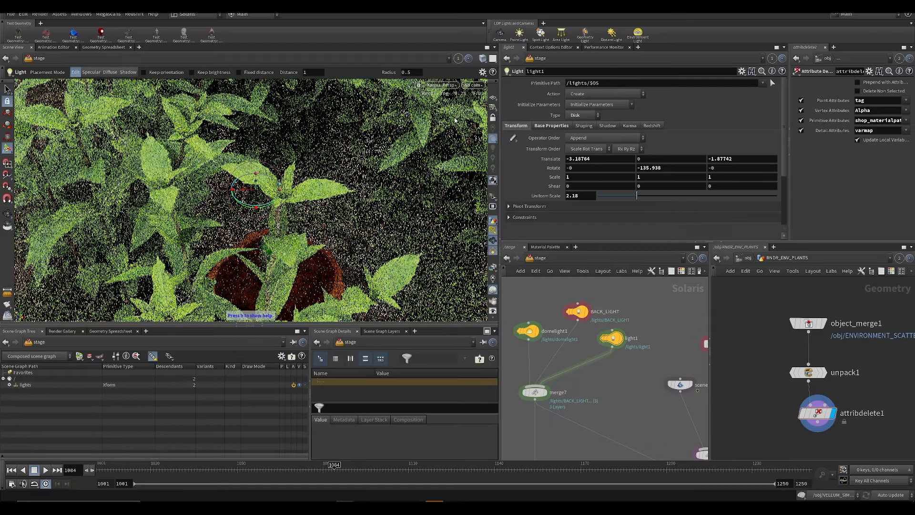
click(551, 125)
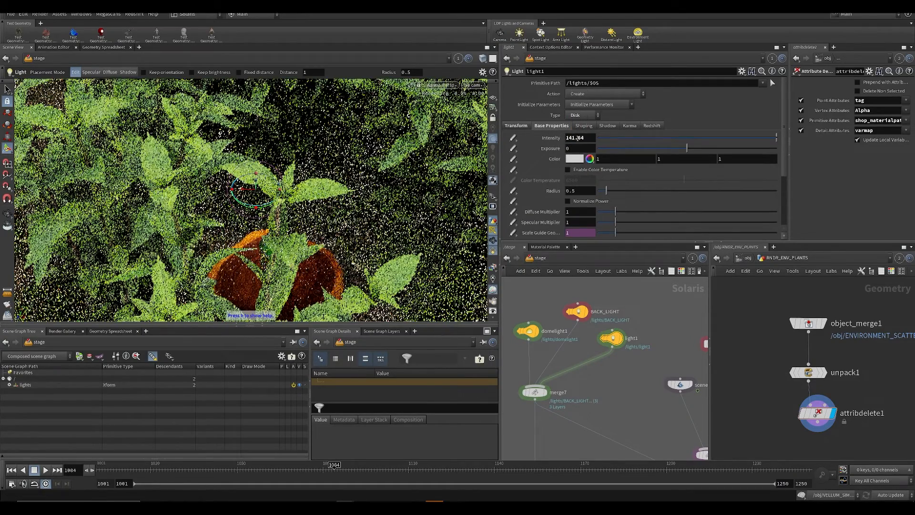
middle_drag(579, 138, 694, 108)
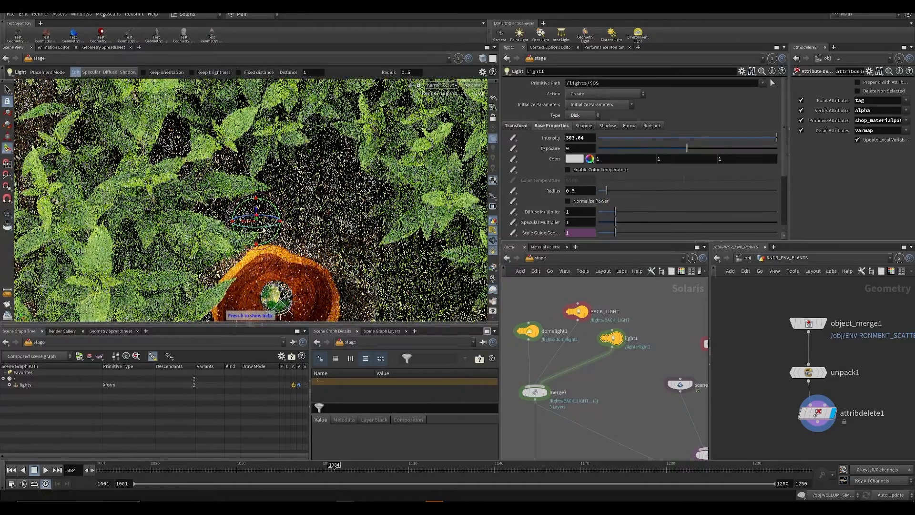
scroll(296, 220, up, 2)
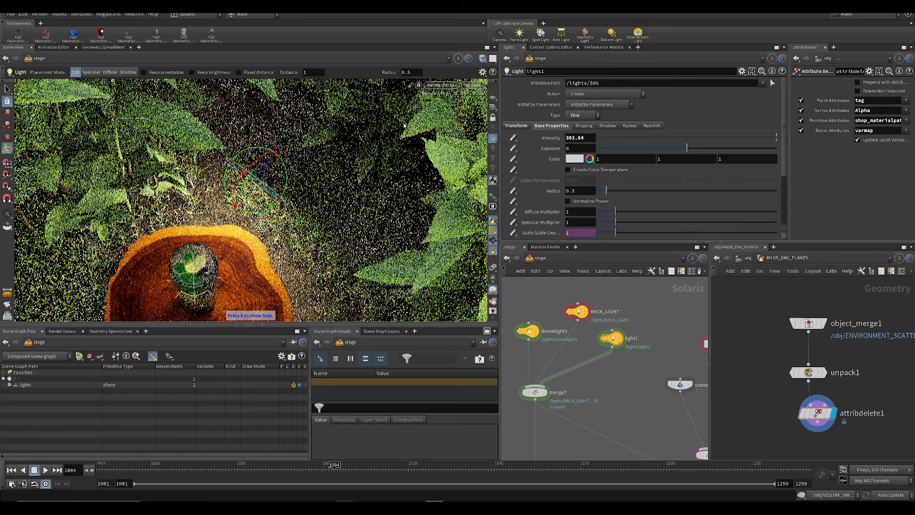
key(ctrl+s)
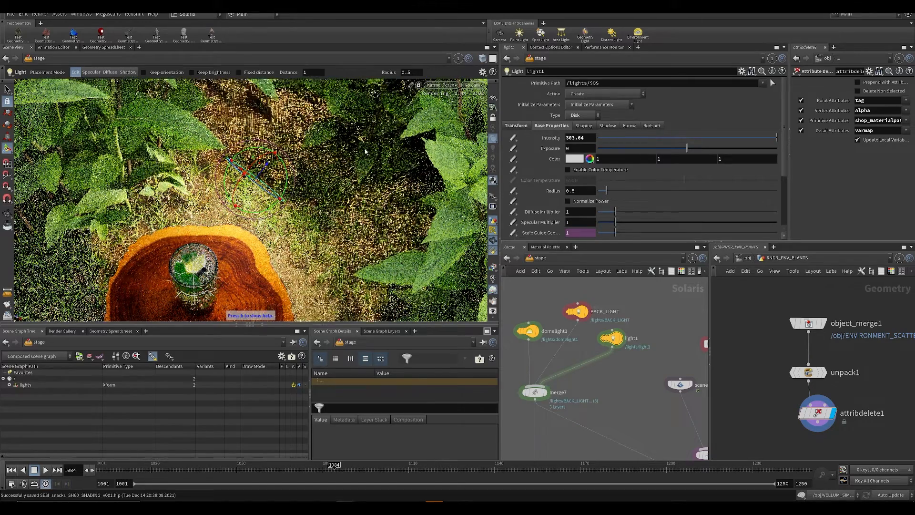
Step: Look through SH060_CAM and move the disk light higher in the shot, away from the glass
click(473, 85)
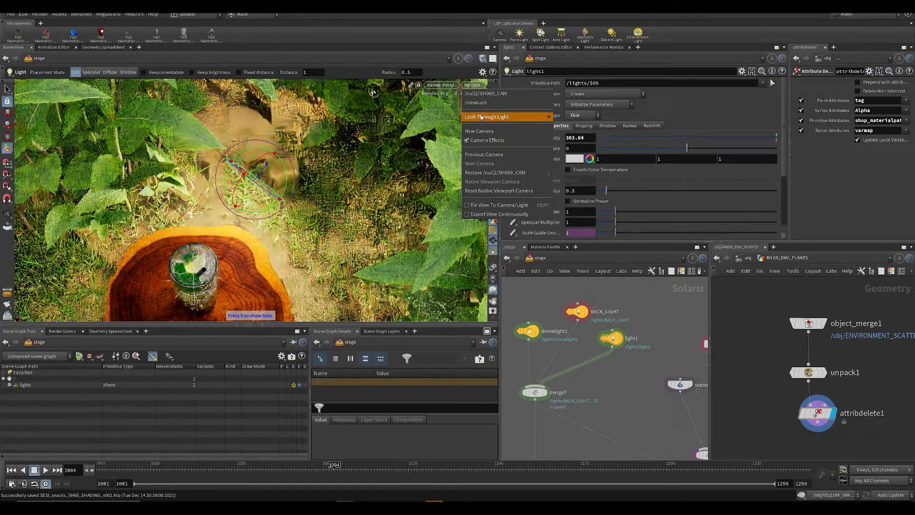
click(479, 94)
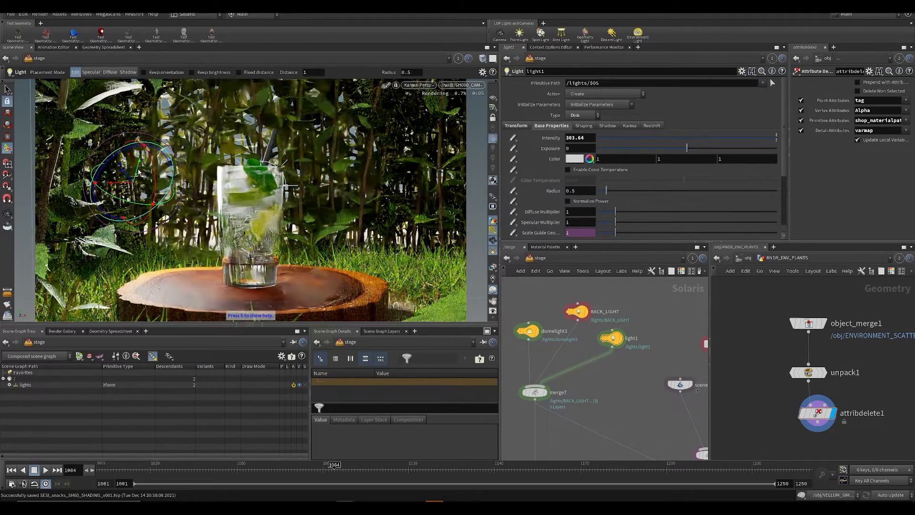
drag(153, 146, 162, 120)
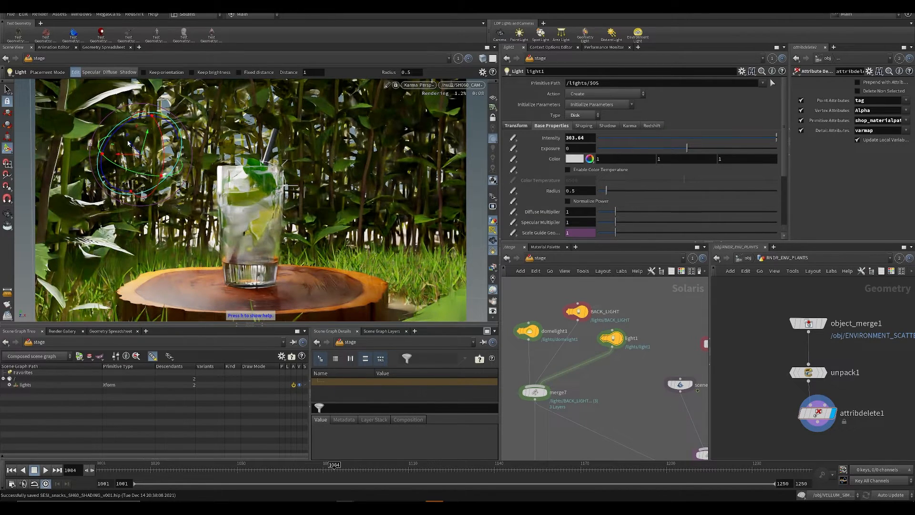
click(251, 174)
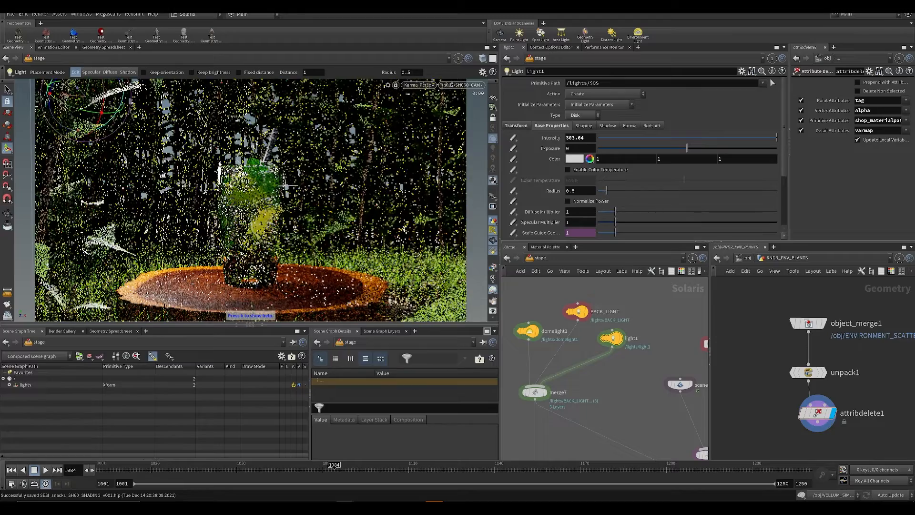
Step: Leave the camera for a free view over the plants and return the viewport to Houdini GL
alt+drag(251, 174, 243, 248)
scroll(243, 248, down, 5)
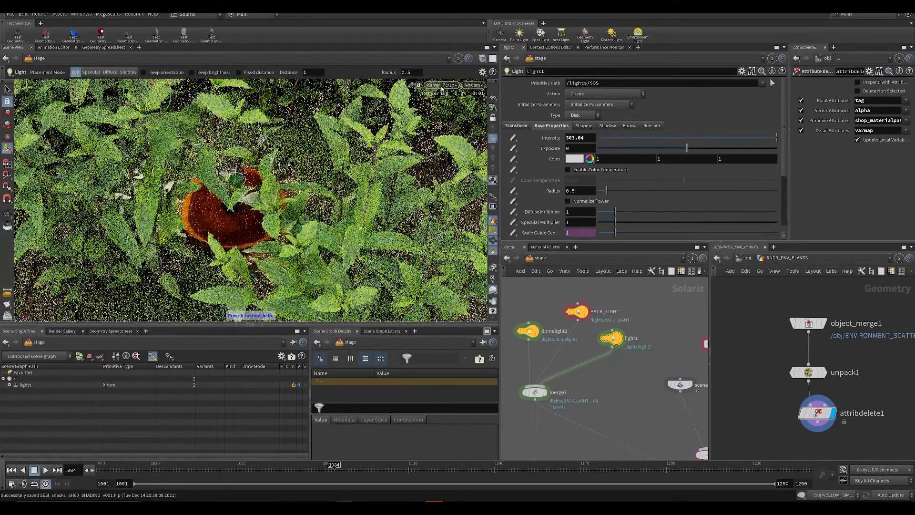
click(441, 85)
click(441, 117)
key(Escape)
Step: Move the disk light to about X -5.47, Y 2.69, Z -4.23 and set its uniform scale to 8.11
drag(239, 186, 291, 157)
key(Return)
key(Escape)
key(Return)
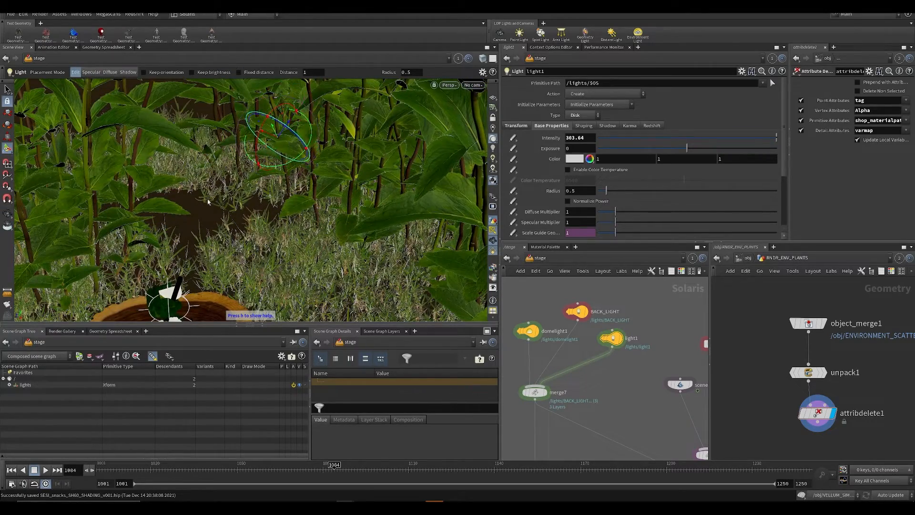
key(Escape)
drag(208, 202, 318, 146)
key(Return)
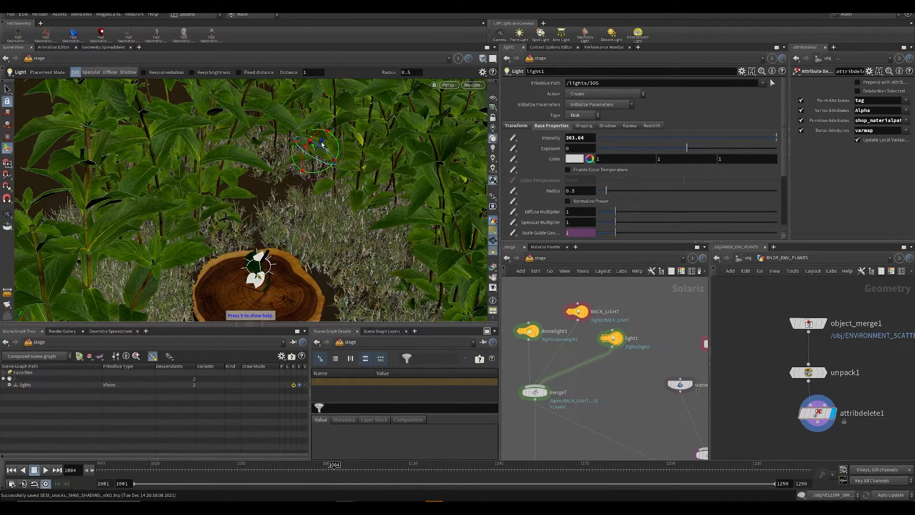
click(515, 126)
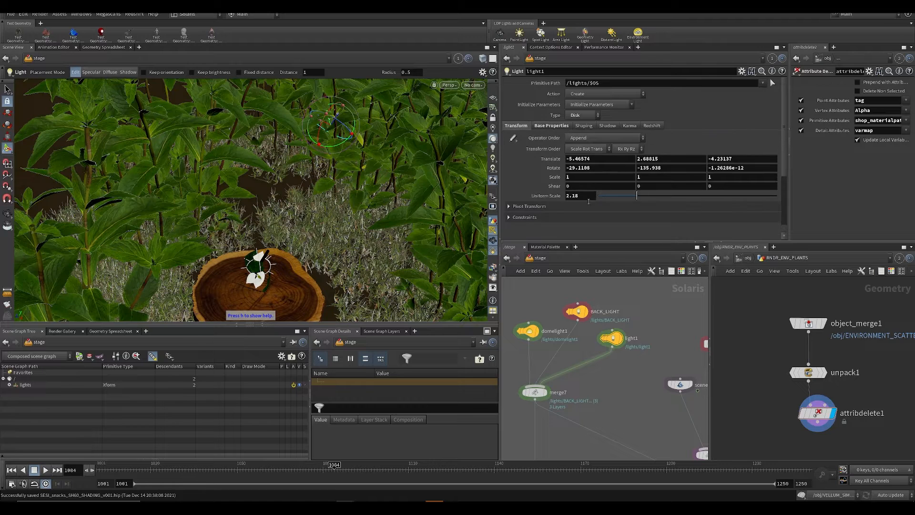
Step: Render the SH060_CAM view with Karma and set the enlarged disk light's intensity to 55.64
click(472, 85)
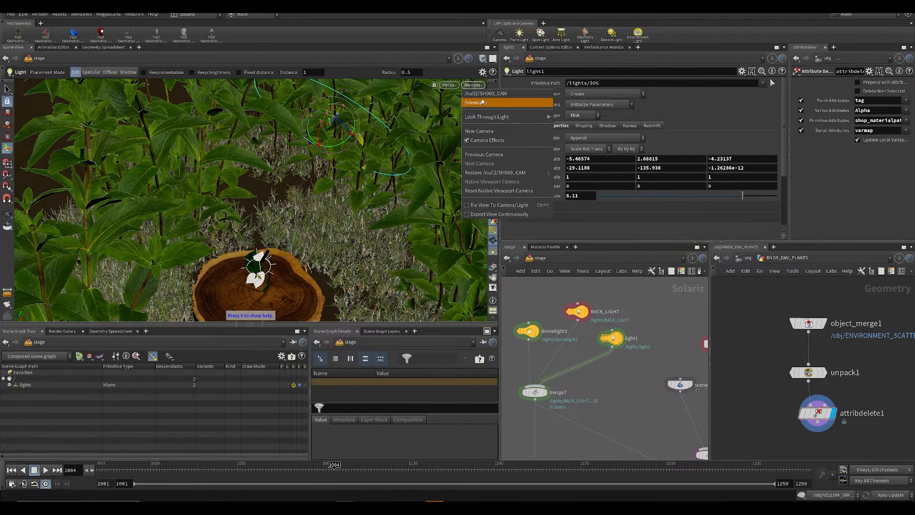
click(512, 93)
click(438, 86)
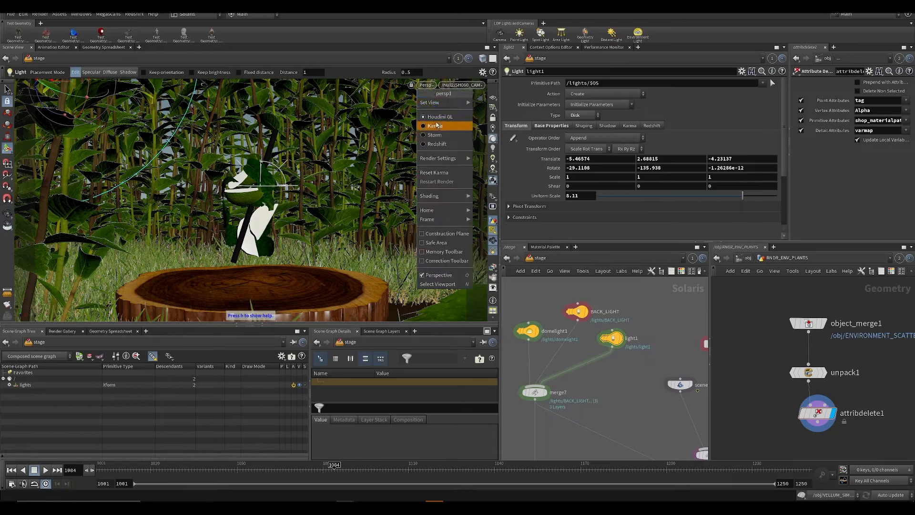
click(437, 126)
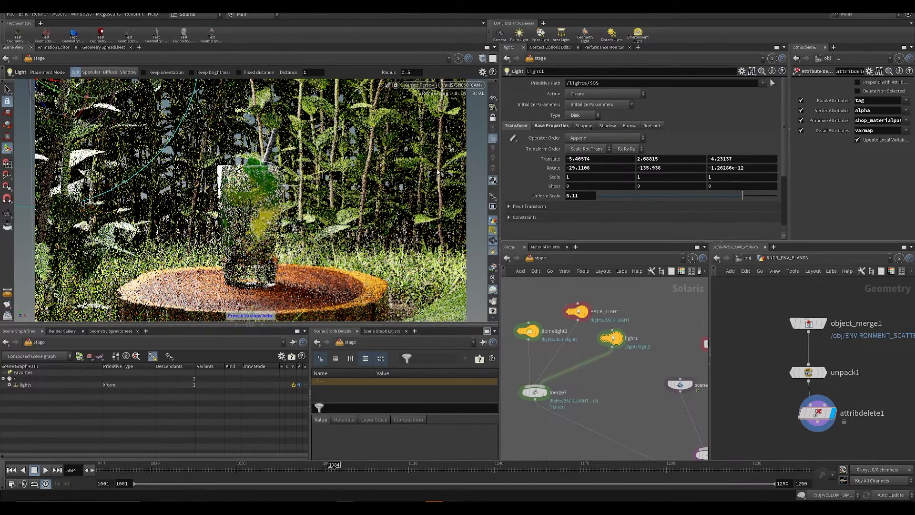
click(551, 126)
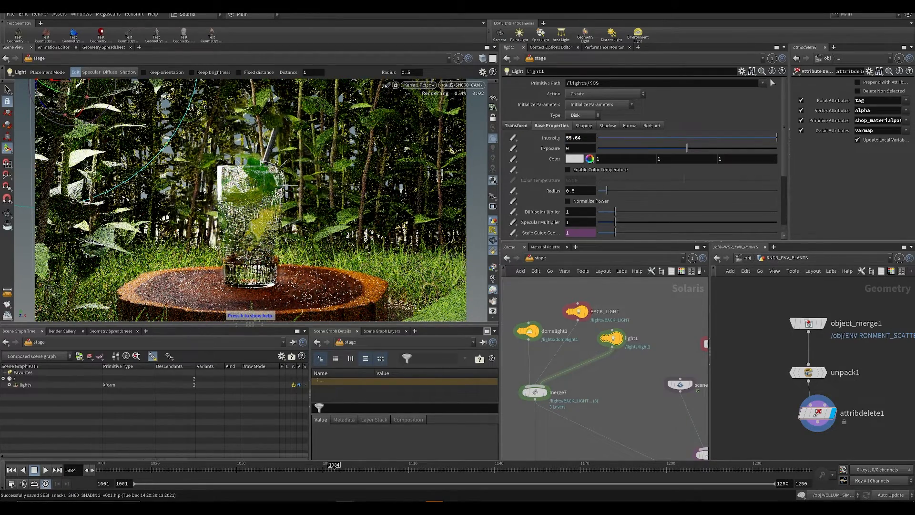
Step: Undo the disk light's latest intensity and transform changes, then move it farther from the glass toward the shot's edge and save
key(ctrl+z)
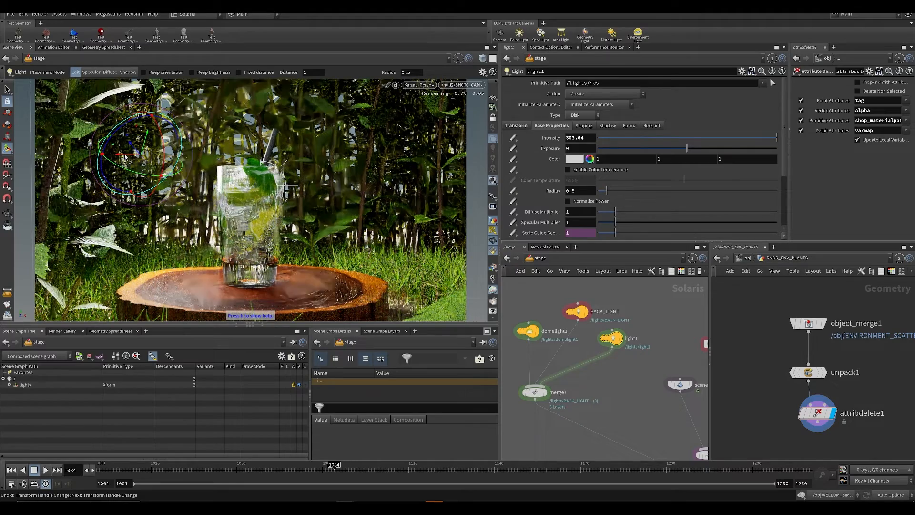
drag(125, 157, 66, 155)
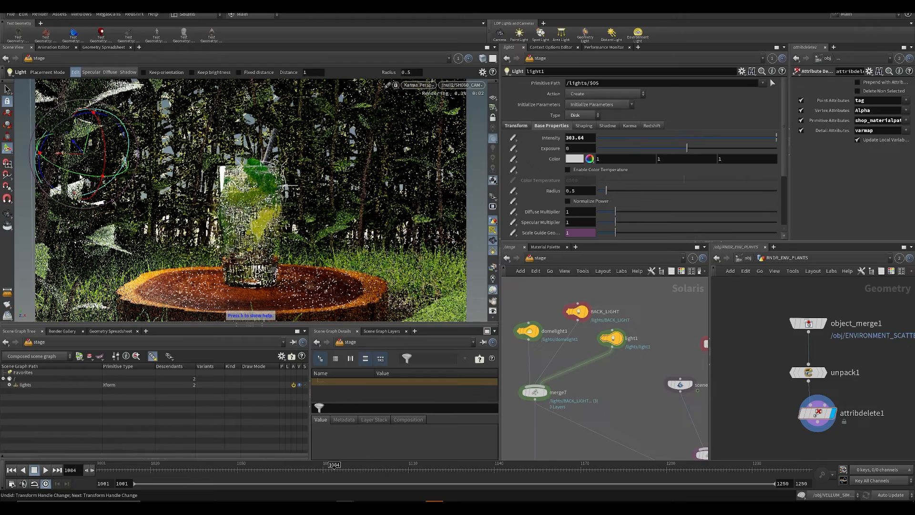
drag(74, 142, 56, 143)
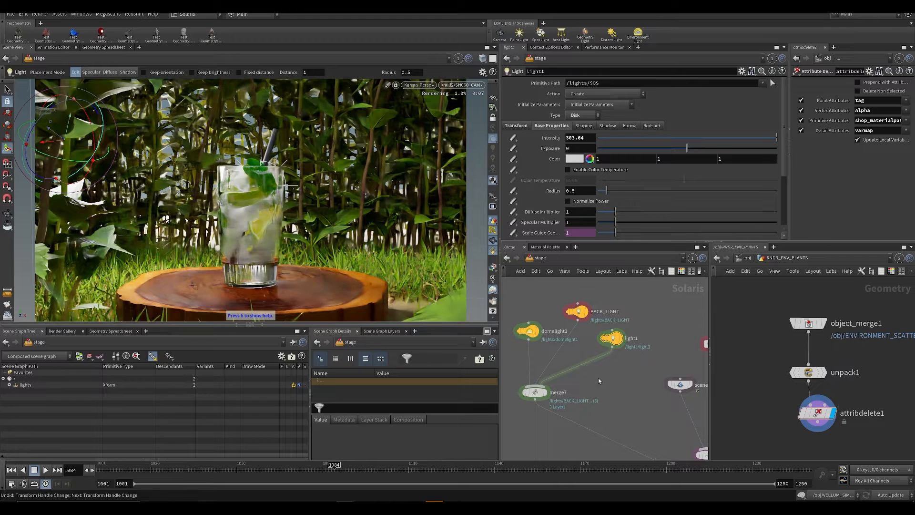
key(h)
key(ctrl+s)
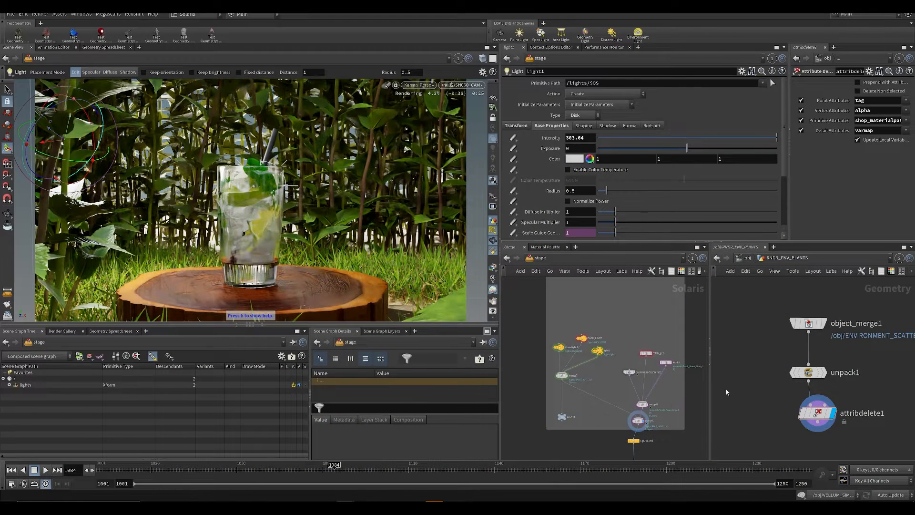
Step: Save the scene, leave the camera view and display only the ground's Mossy_Ground_2x2_M material node in Solaris
middle_drag(726, 389, 715, 379)
middle_drag(567, 334, 529, 448)
key(ctrl+s)
mouse_move(305, 228)
alt+mouse_down()
mouse_move(344, 268)
mouse_move(320, 237)
alt+mouse_up()
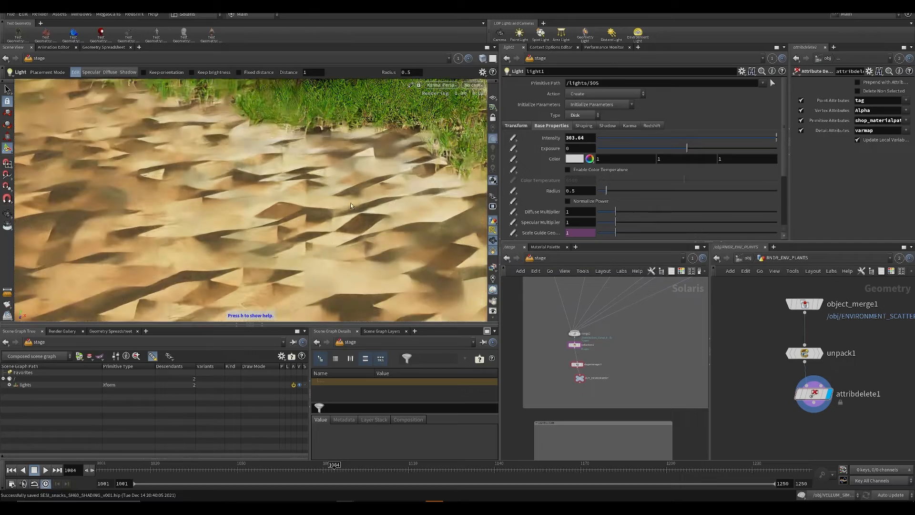
key(Escape)
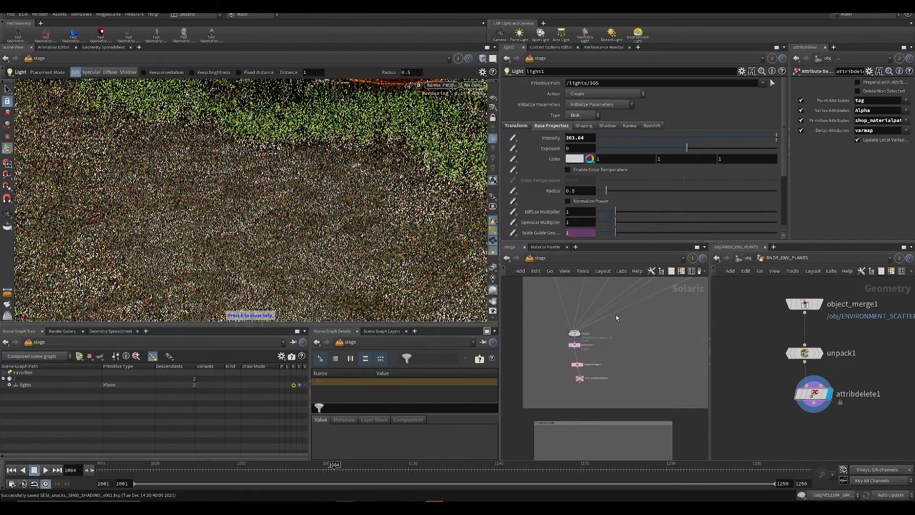
middle_drag(617, 318, 592, 438)
scroll(552, 386, up, 3)
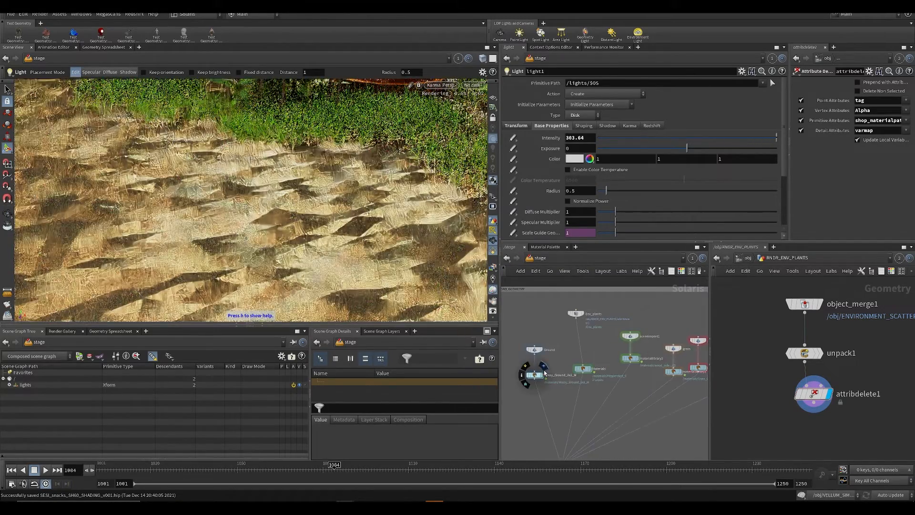
click(546, 375)
Step: Add a Merge node beside the lighting network and wire the Mossy_Ground_2x2_M node into it
middle_drag(523, 430, 577, 331)
key(Tab)
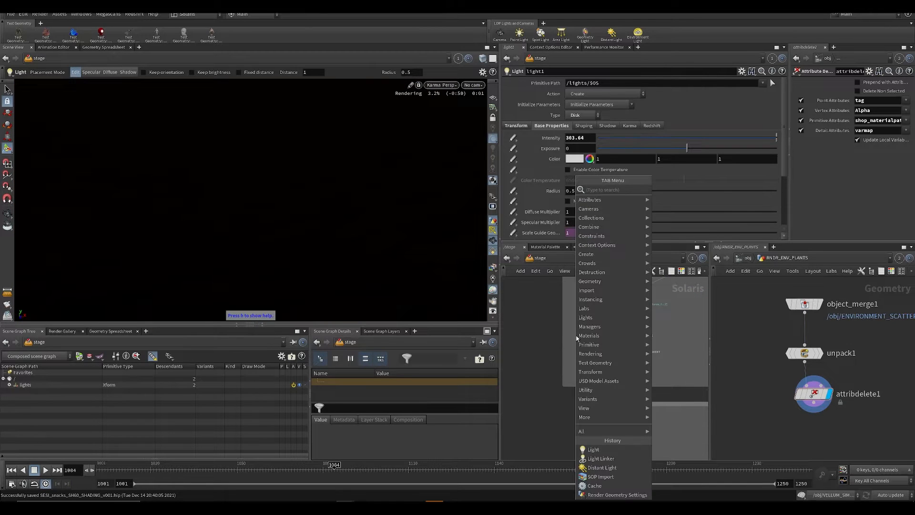
key(Escape)
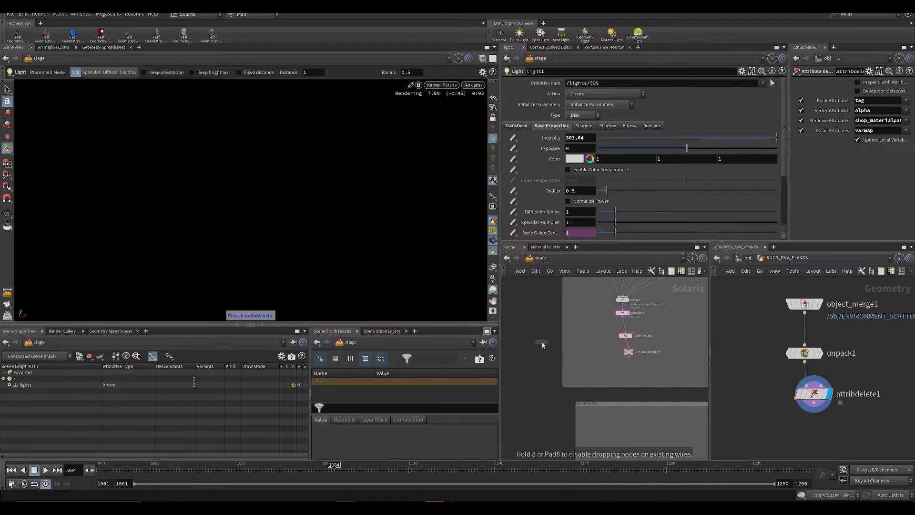
click(542, 343)
click(532, 437)
middle_drag(542, 336, 578, 341)
click(588, 323)
drag(578, 342, 564, 455)
middle_drag(563, 453, 595, 348)
Step: Connect the lights' merge7 node to the new Merge as a second input and display the result
scroll(595, 326, up, 4)
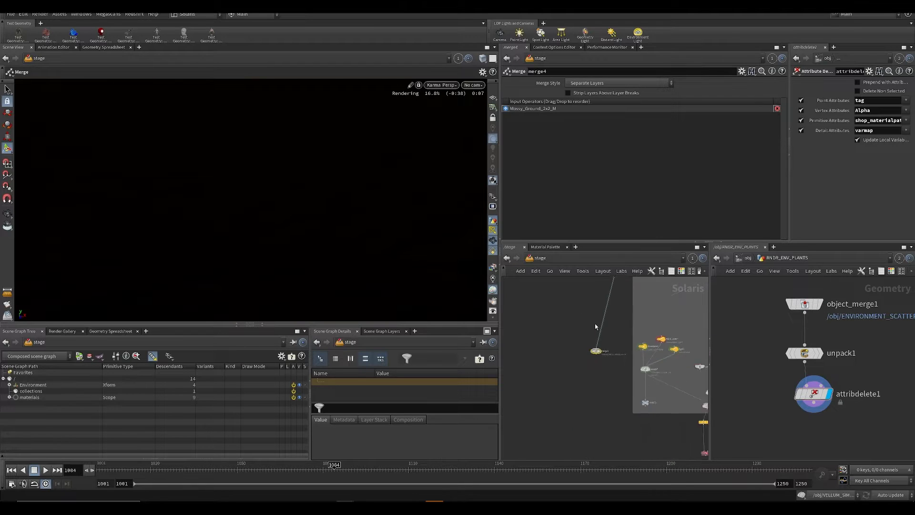
drag(596, 370, 592, 433)
click(682, 407)
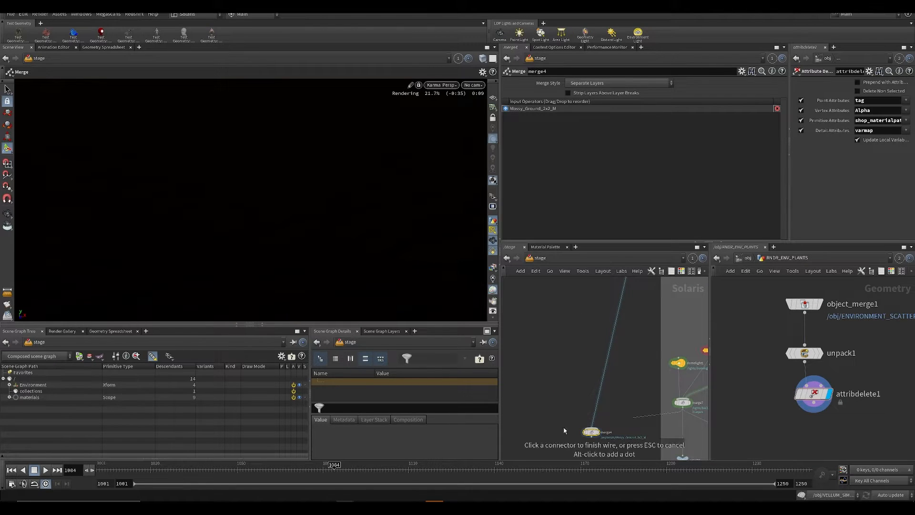
click(600, 430)
click(598, 433)
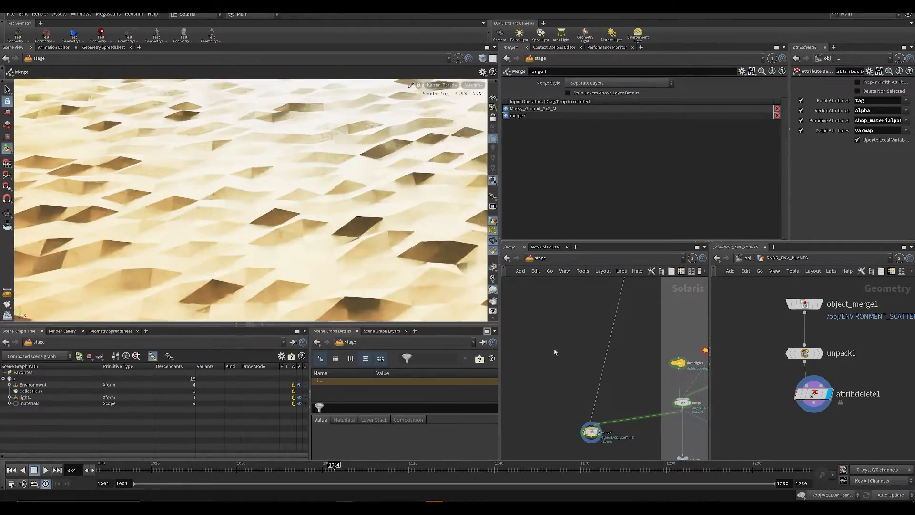
Step: Examine the whole ground plane under the lights in the Karma view and save the scene
alt+right_drag(367, 256, 392, 109)
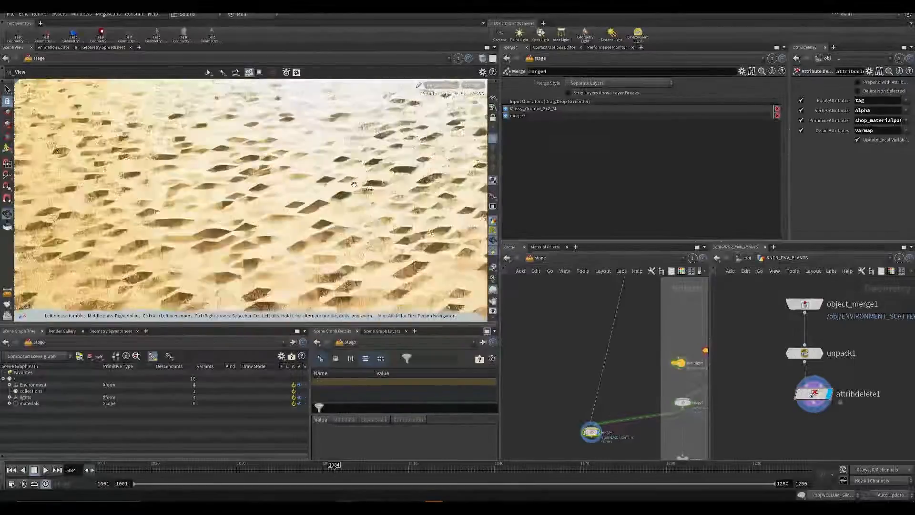
alt+right_drag(328, 279, 332, 162)
alt+drag(332, 162, 331, 173)
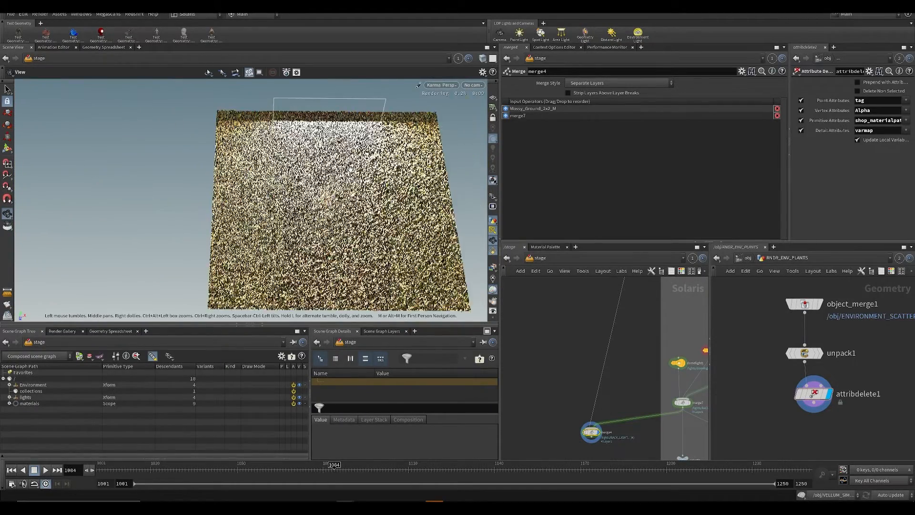
alt+right_drag(331, 172, 302, 215)
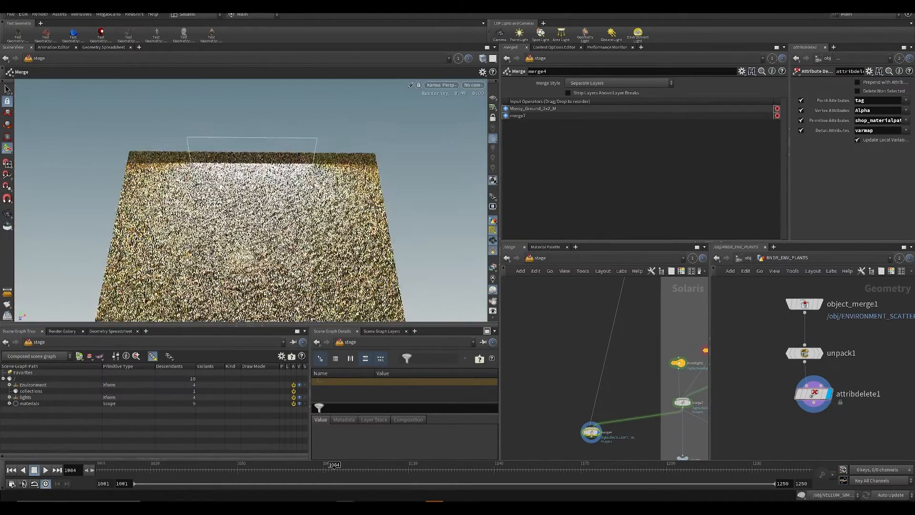
key(ctrl+s)
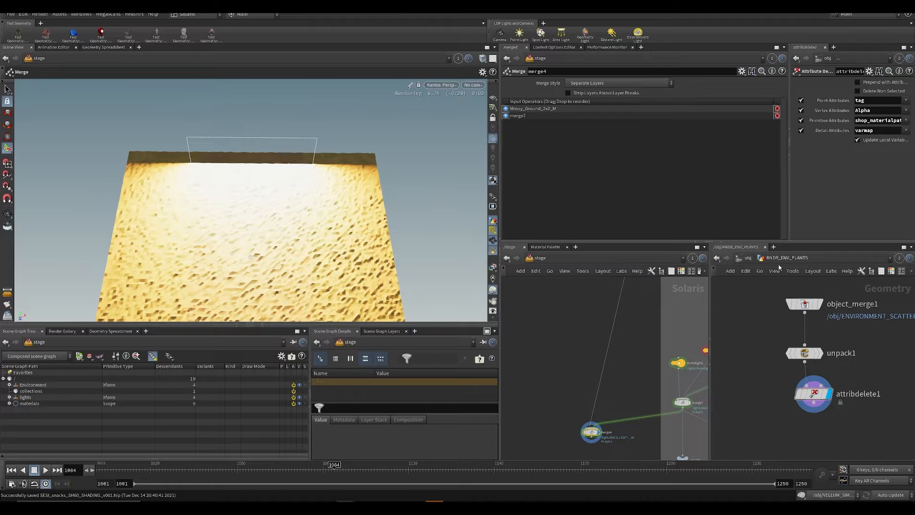
Step: Go up to the object level and locate the ground geometry node among the render nodes
click(752, 261)
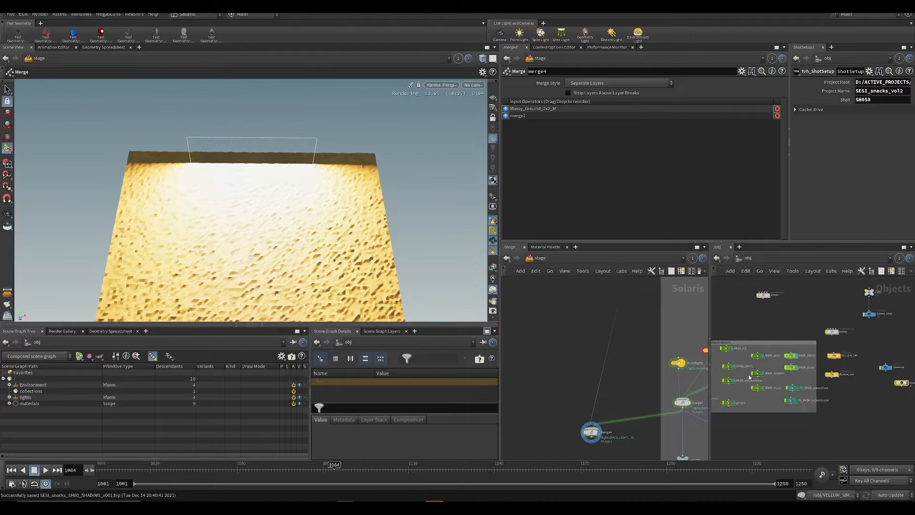
middle_drag(870, 329, 774, 372)
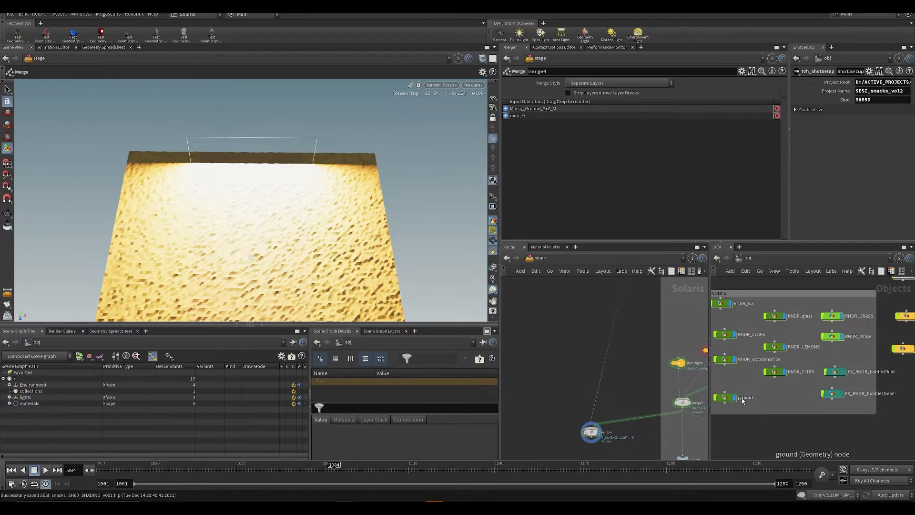
Step: Open the ground object's geometry network, turn off the Karma render, and show the ground geometry in the viewport
click(725, 398)
key(i)
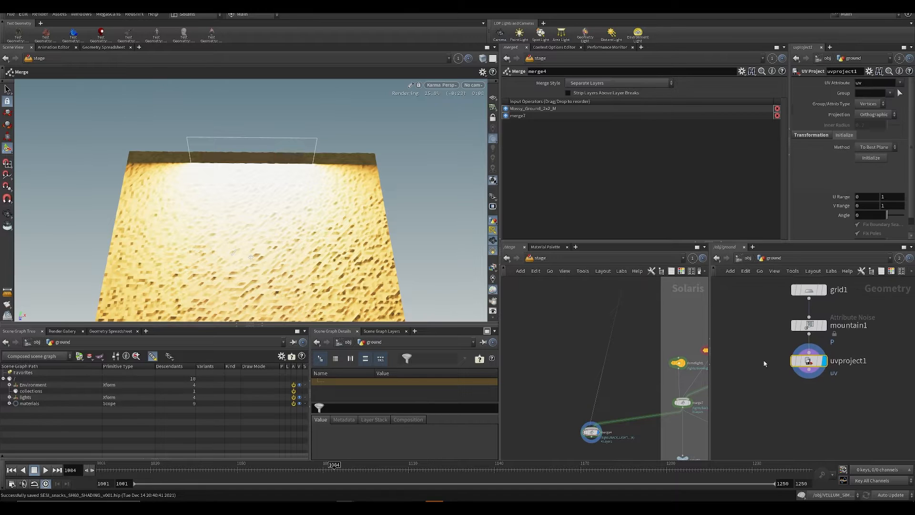
click(453, 84)
click(454, 116)
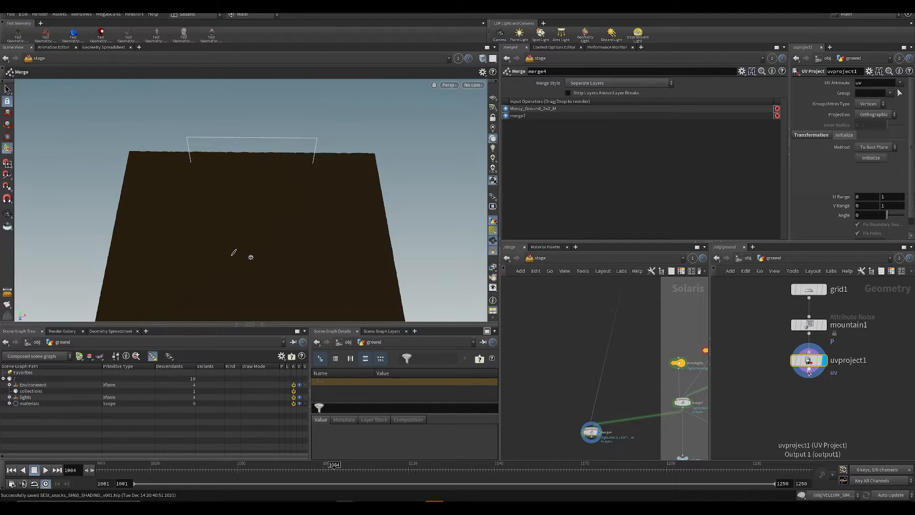
click(457, 59)
click(471, 101)
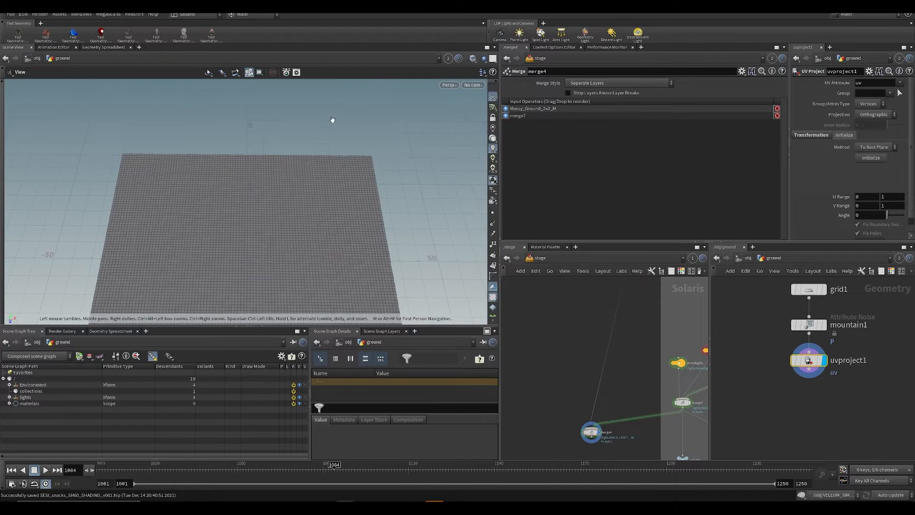
Step: Inspect the ground's projected UVs in the UV view, save the scene, and return to the perspective view
key(space+1)
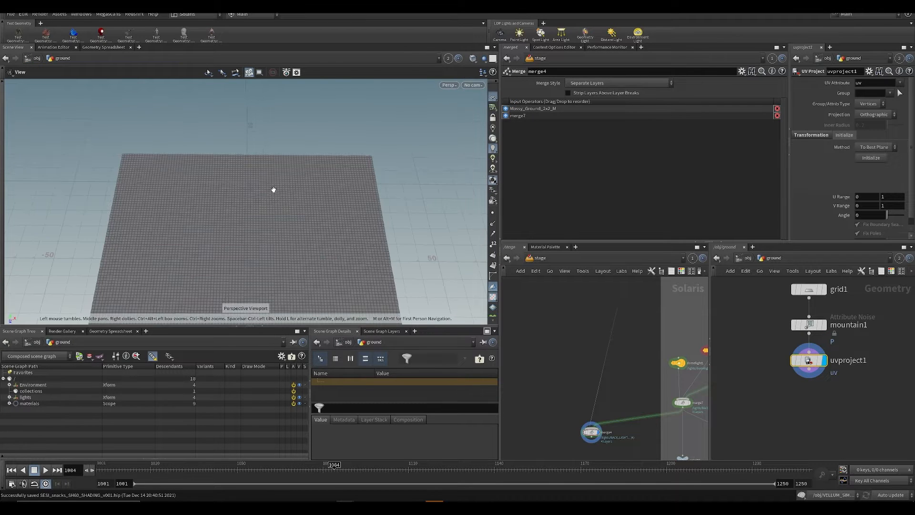
key(space+5)
key(ctrl+s)
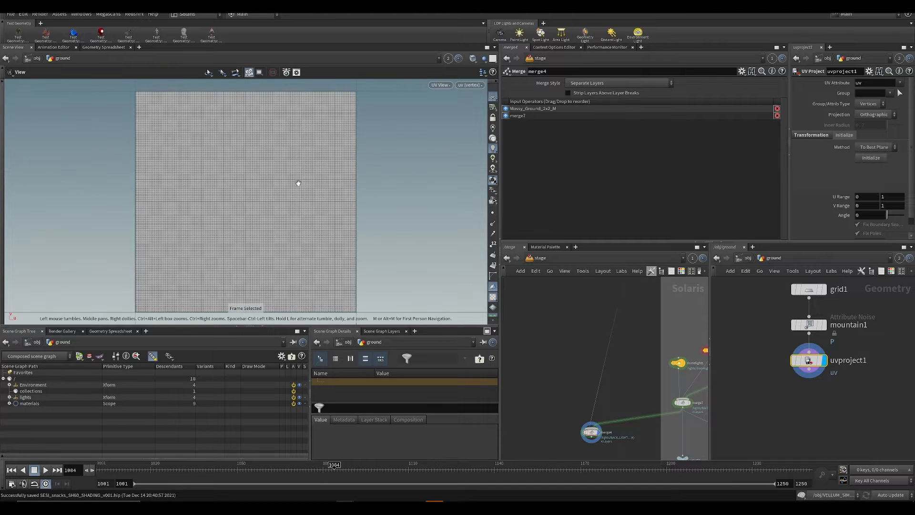
key(ctrl+s)
key(space+1)
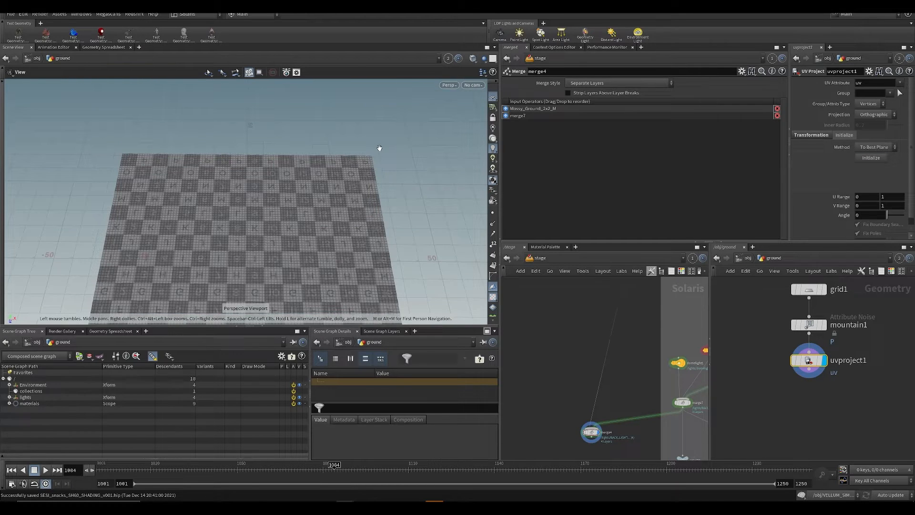
Step: Return the viewport to the stage and render the mossy ground with Karma
click(449, 58)
click(460, 103)
middle_drag(594, 343, 587, 238)
middle_drag(581, 303, 576, 306)
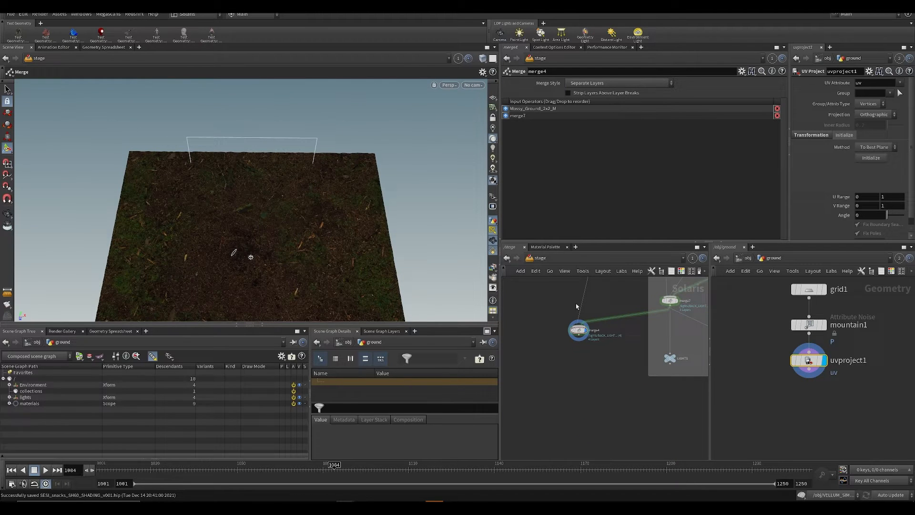
click(453, 84)
click(447, 128)
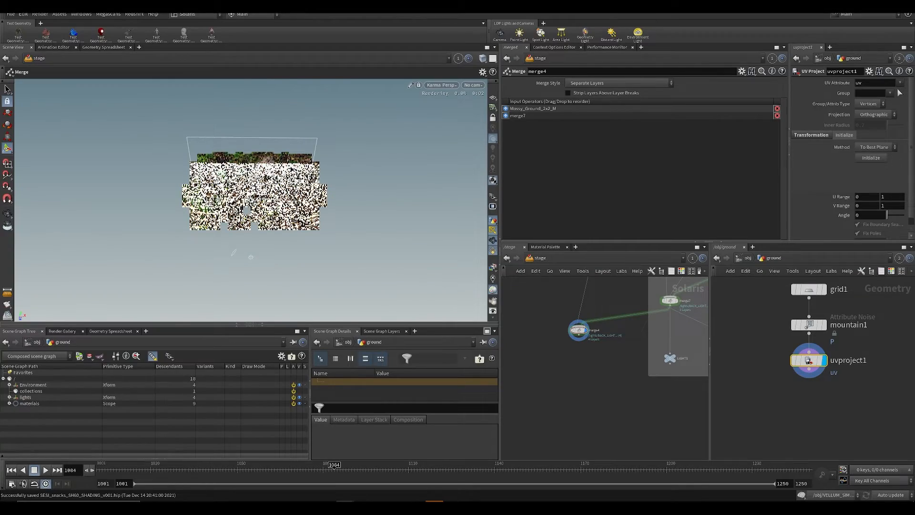
alt+right_drag(252, 205, 274, 291)
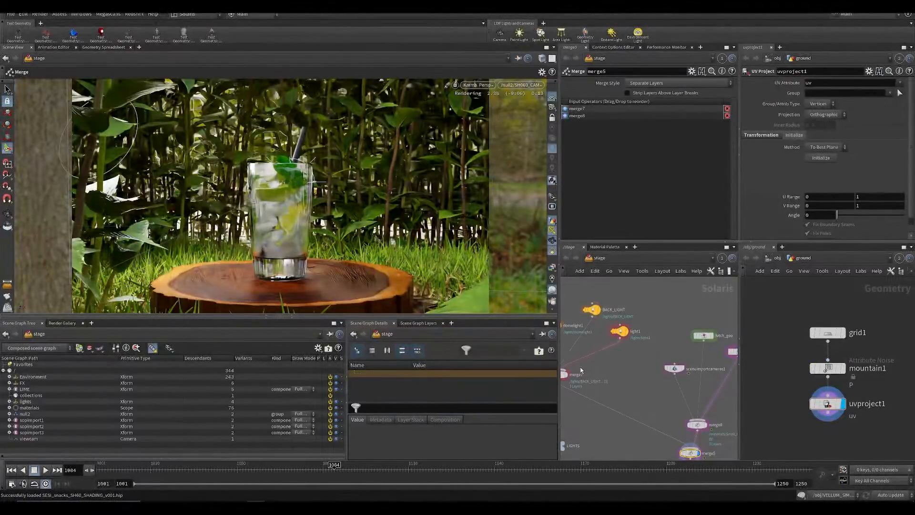
Step: Examine the render geometry settings of the LIME branch in the stage network
scroll(581, 370, down, 5)
middle_drag(682, 374, 693, 427)
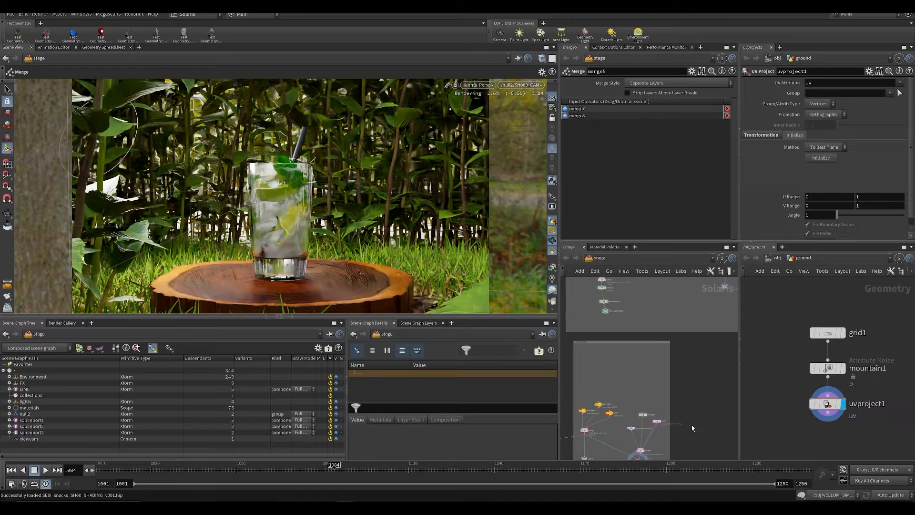
middle_drag(660, 310, 632, 374)
scroll(631, 373, down, 2)
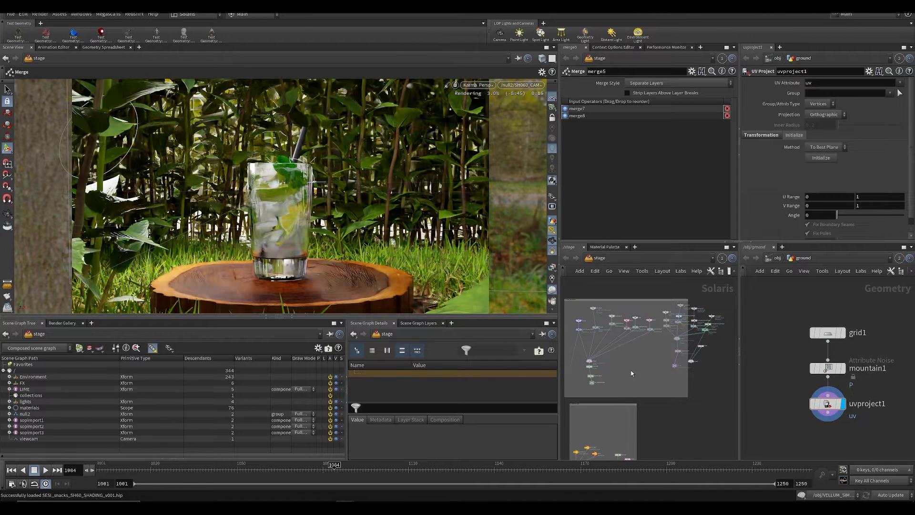
scroll(668, 348, up, 8)
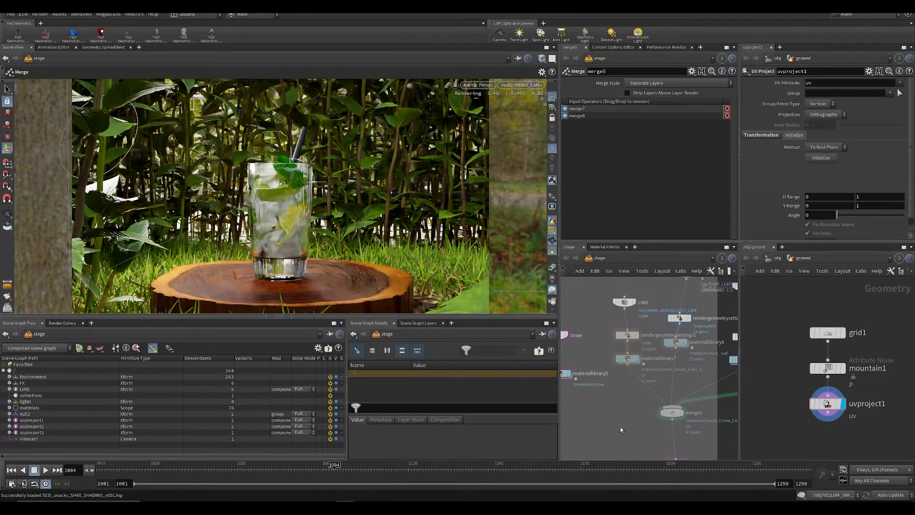
click(625, 335)
middle_drag(708, 374, 561, 394)
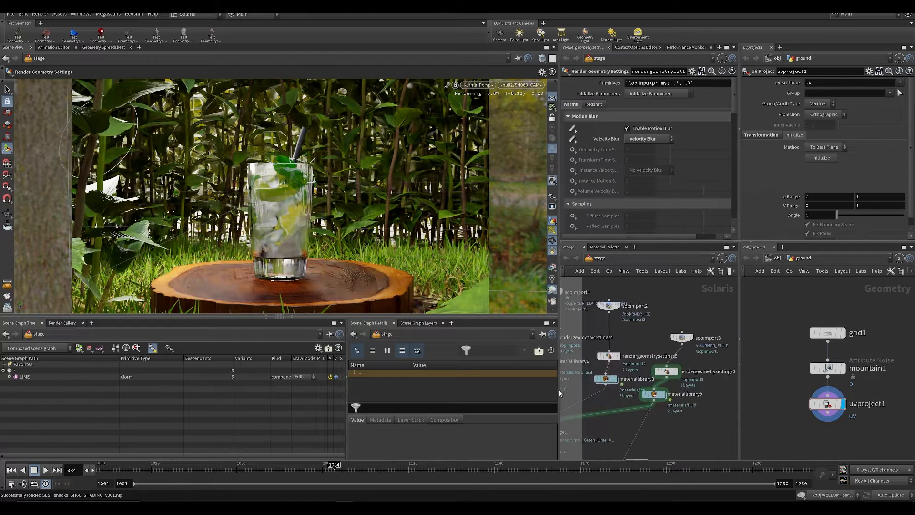
Step: Enable caustics on the fluid's render geometry settings and set the caustics roughness to 0.2
click(665, 372)
drag(733, 113, 735, 189)
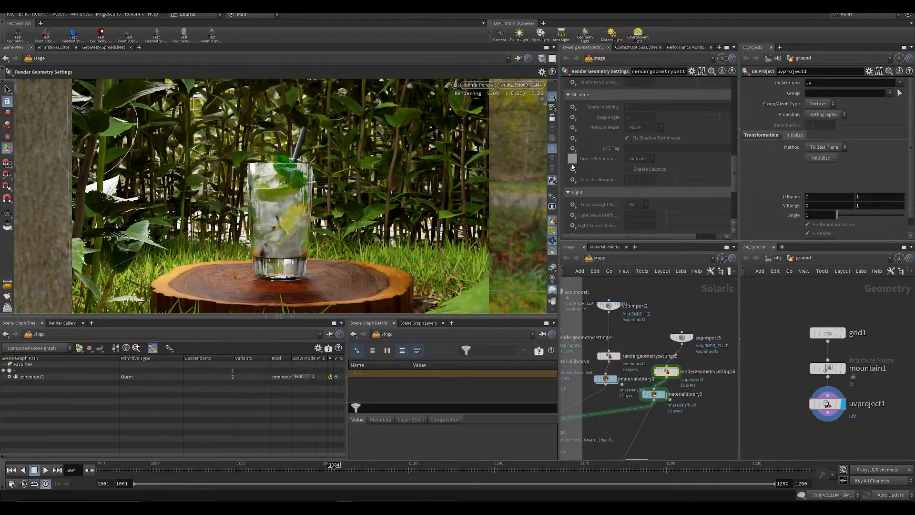
click(572, 170)
click(592, 174)
click(627, 169)
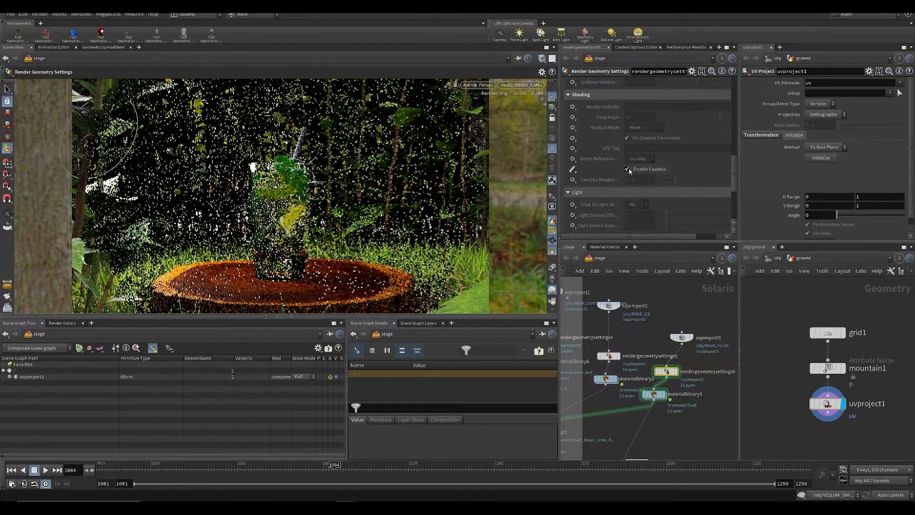
click(573, 180)
click(586, 186)
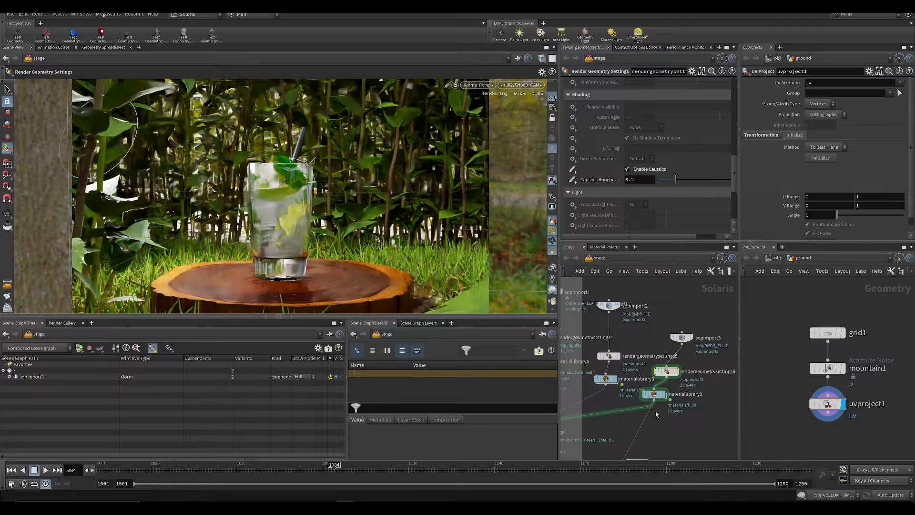
Step: Enable caustics and activate the caustics roughness override on the ice's render geometry settings
middle_drag(655, 380, 674, 360)
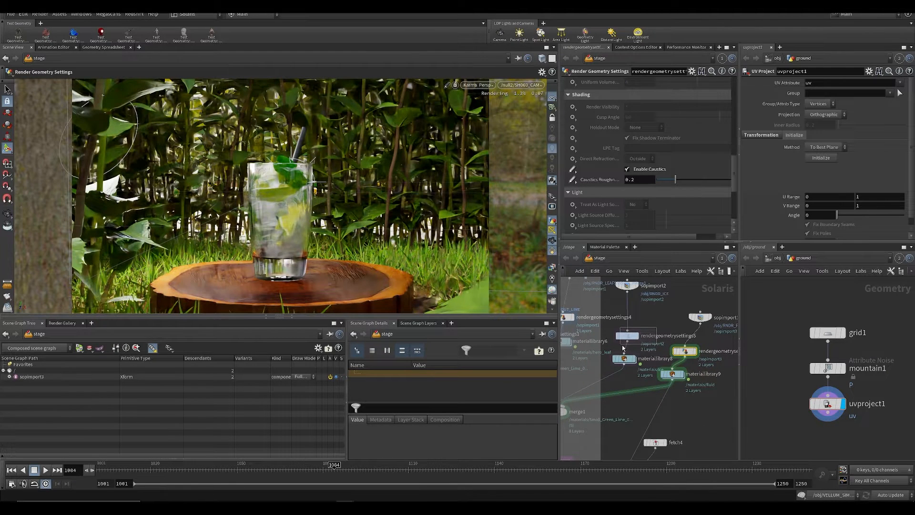
click(627, 336)
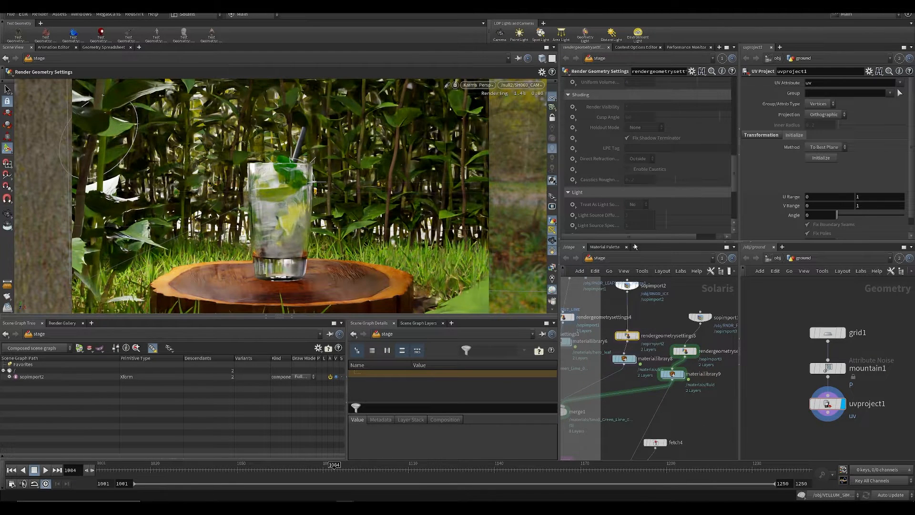
click(572, 169)
click(580, 175)
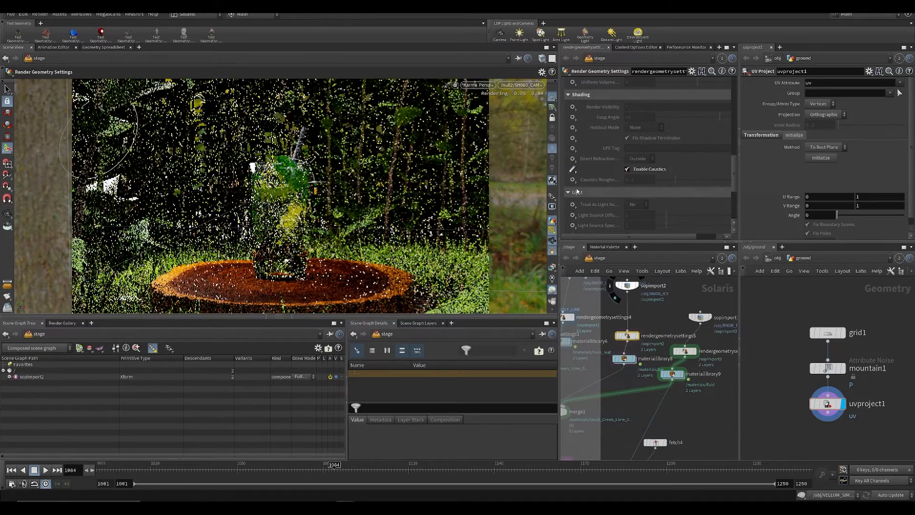
click(572, 179)
click(579, 186)
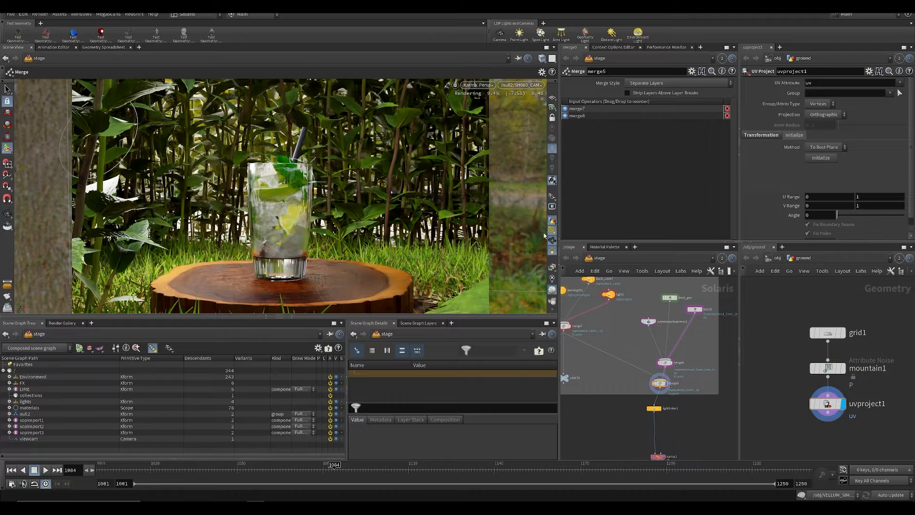
Step: Save the scene while reviewing the light and merge nodes in the stage network
scroll(662, 377, down, 3)
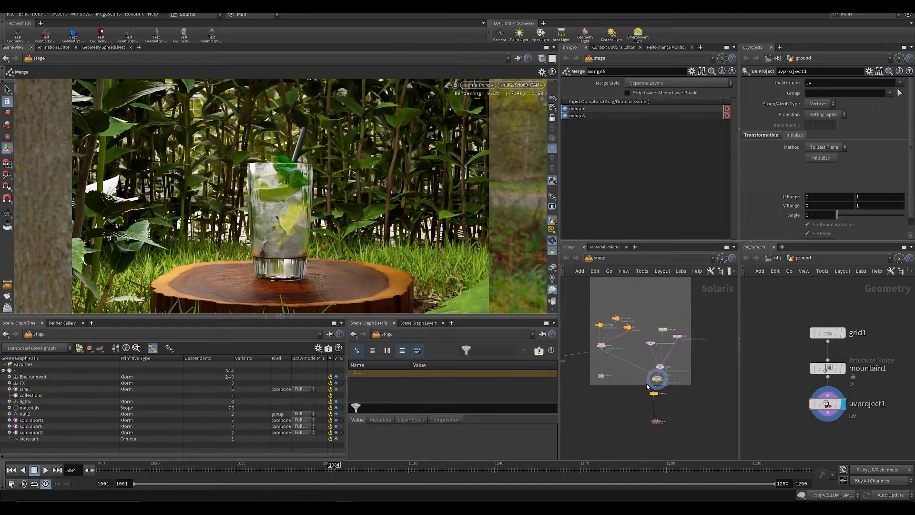
key(ctrl+s)
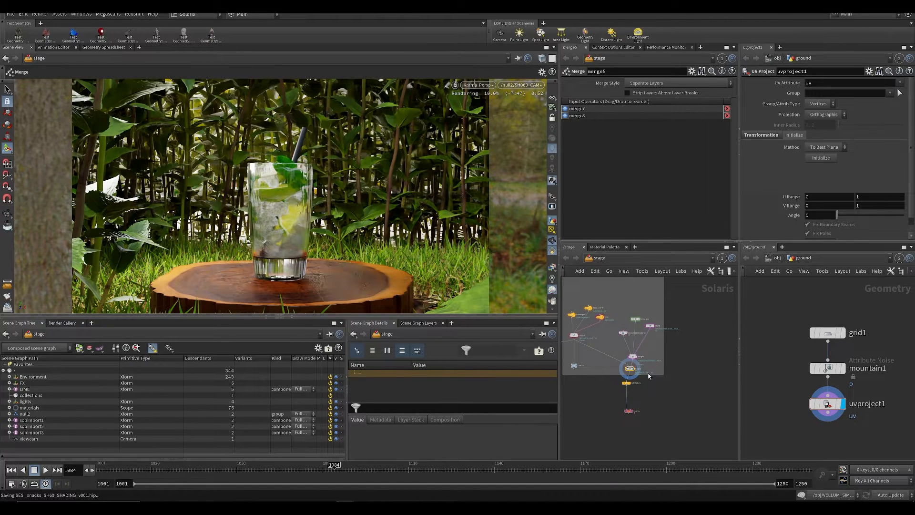
scroll(620, 374, up, 5)
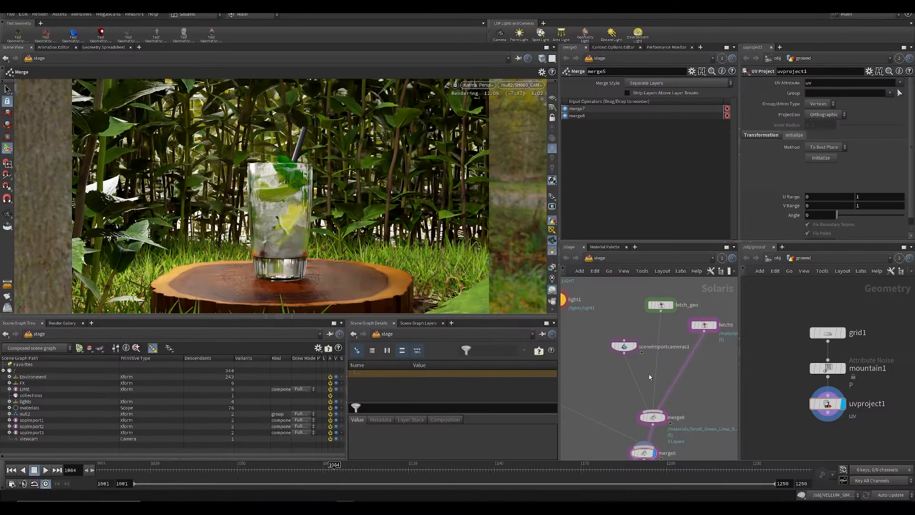
middle_drag(585, 361, 611, 387)
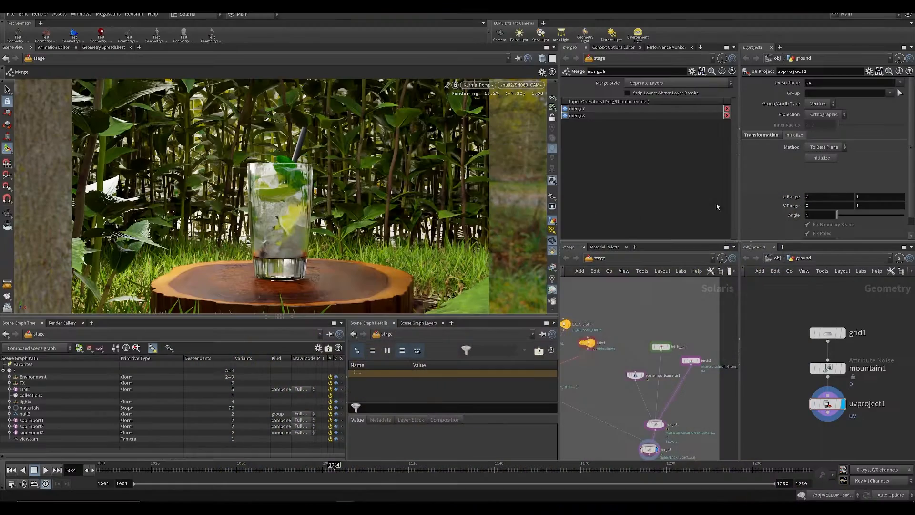
scroll(624, 357, down, 3)
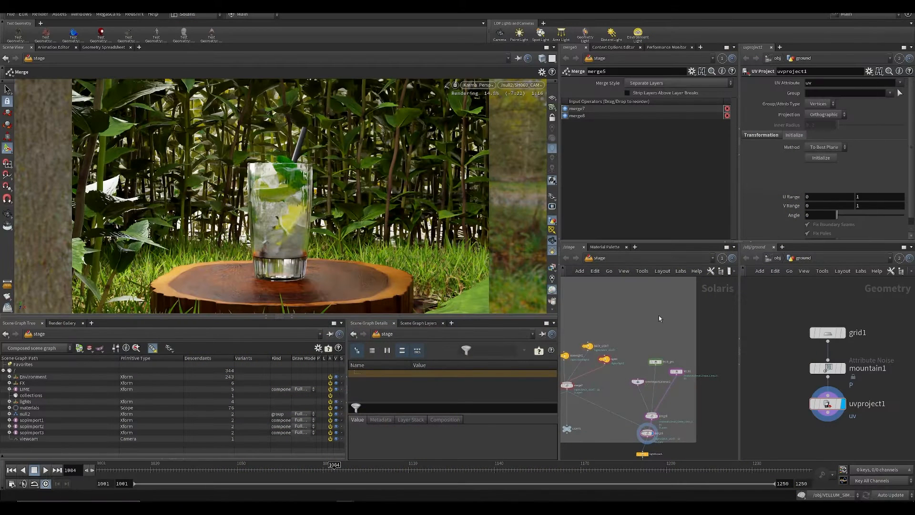
key(ctrl+s)
Step: Add a new Light node above the existing lights and connect it to the lights' merge node
scroll(635, 389, up, 5)
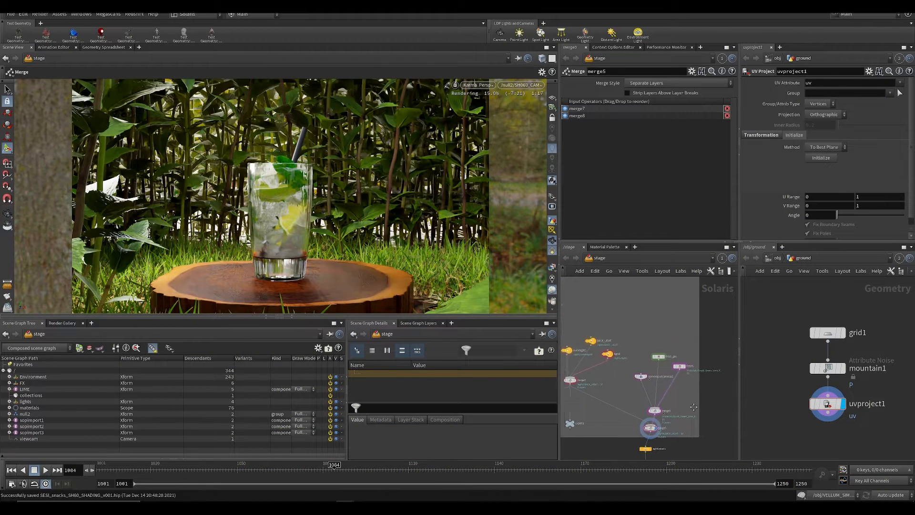
click(625, 352)
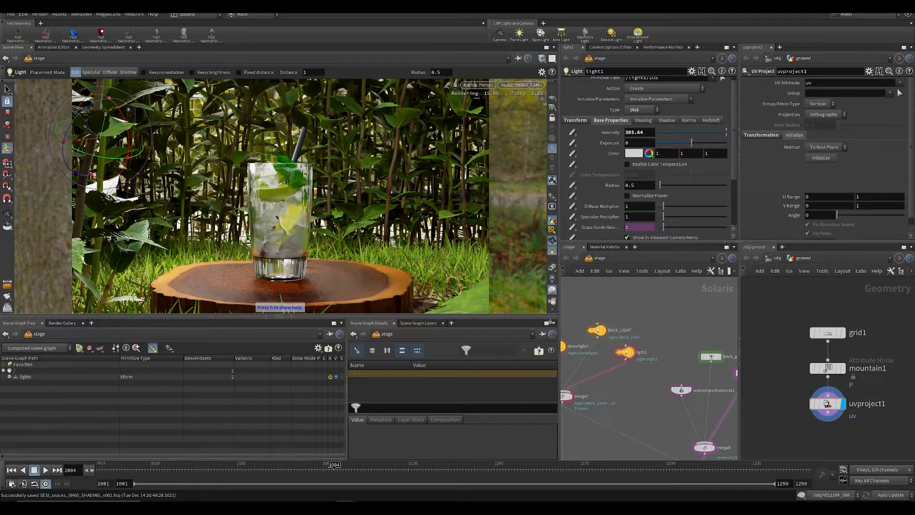
scroll(583, 354, down, 2)
drag(611, 371, 612, 371)
key(ctrl+c)
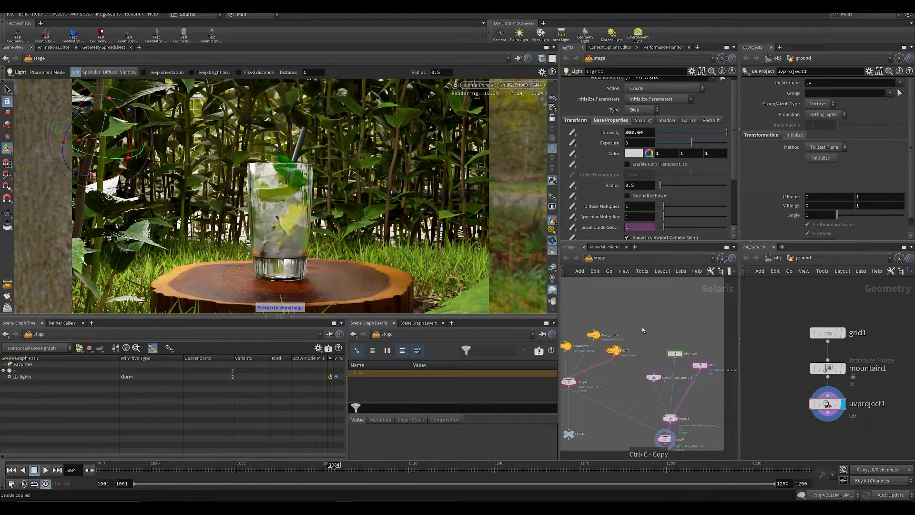
key(Tab)
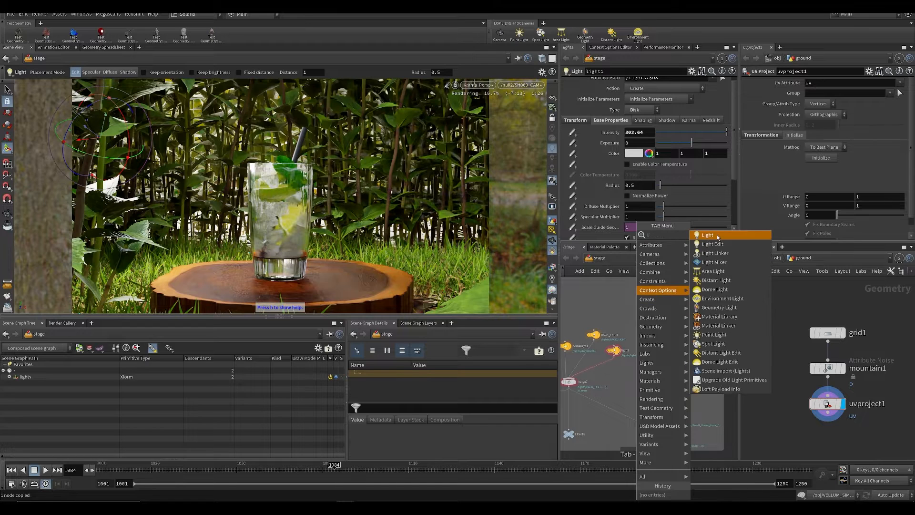
click(660, 290)
click(638, 321)
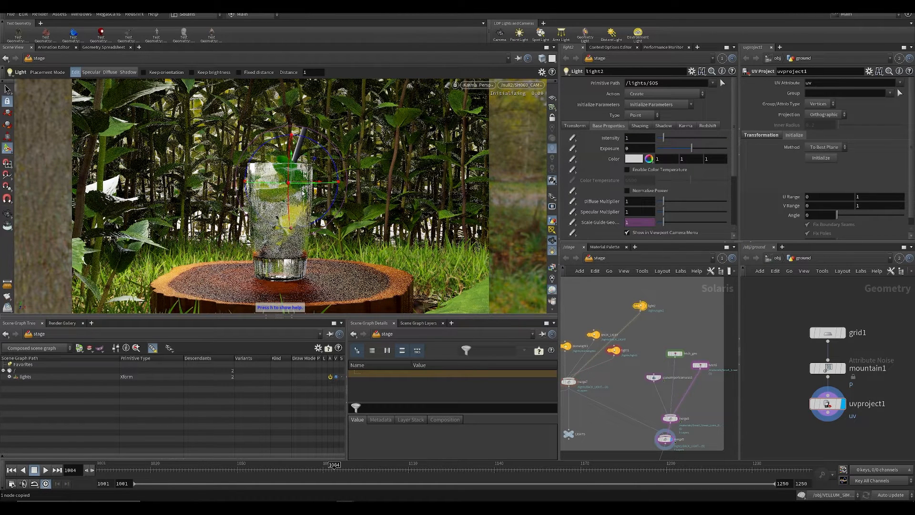
Step: Save the scene and change the new light's type to Sphere
scroll(295, 187, up, 2)
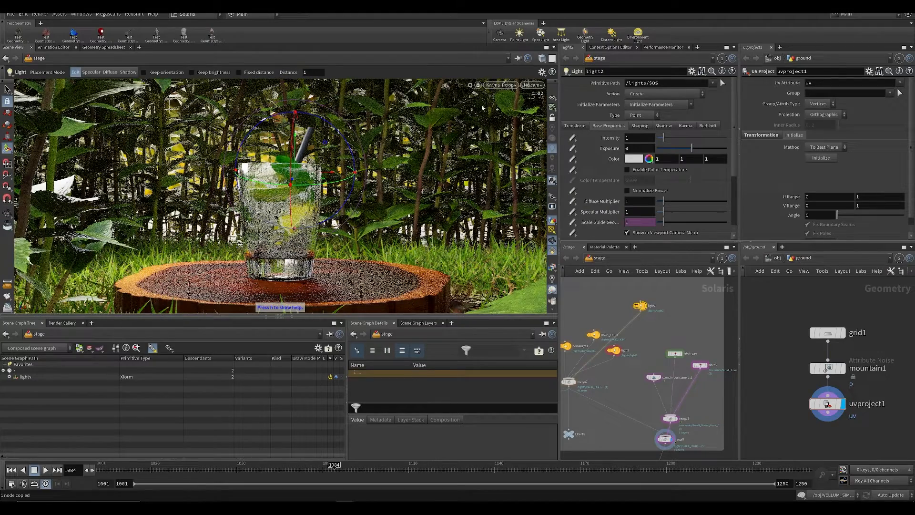
scroll(296, 186, up, 4)
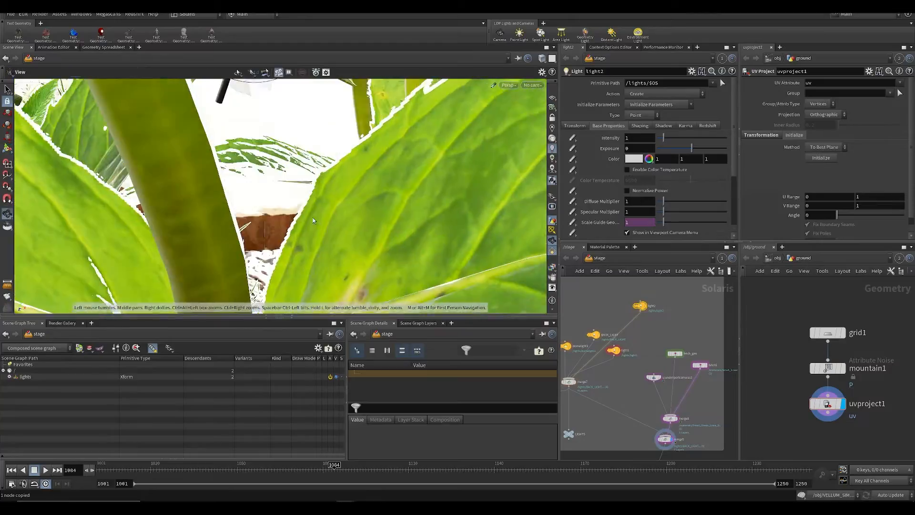
alt+drag(300, 185, 316, 195)
scroll(303, 173, down, 8)
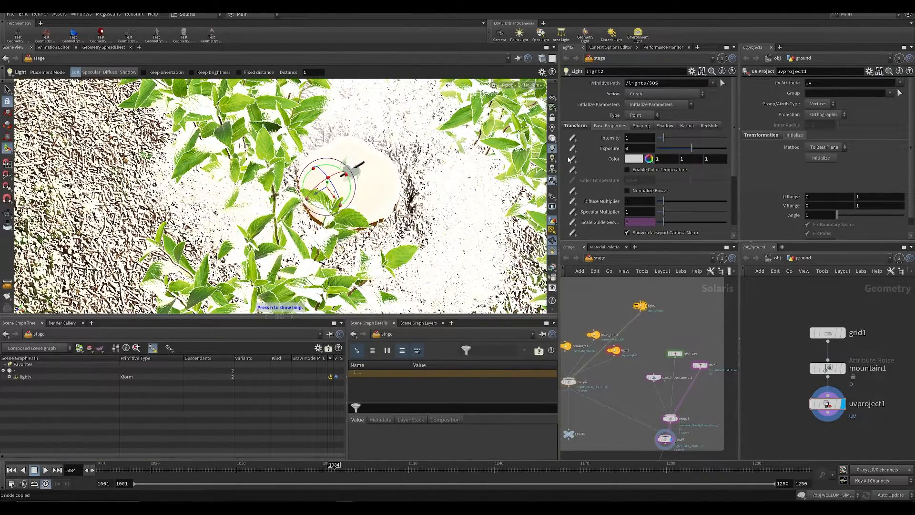
key(ctrl+s)
click(639, 116)
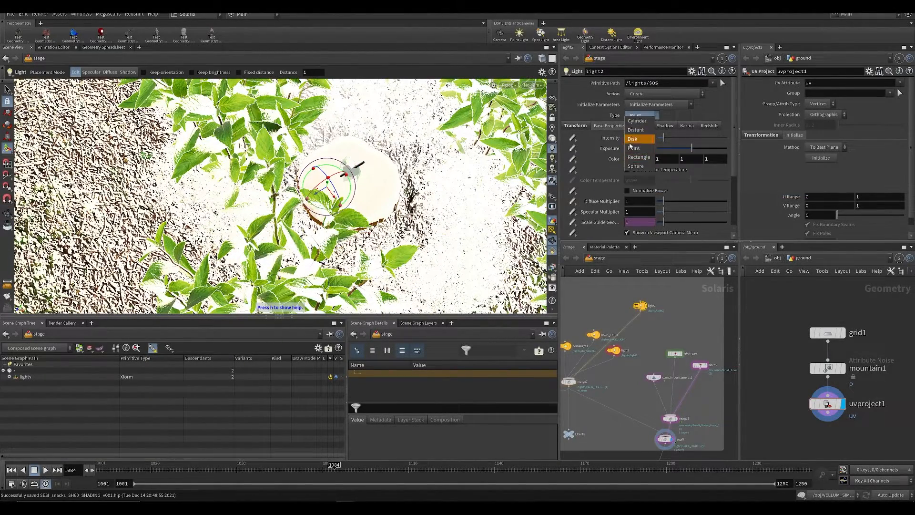
click(636, 165)
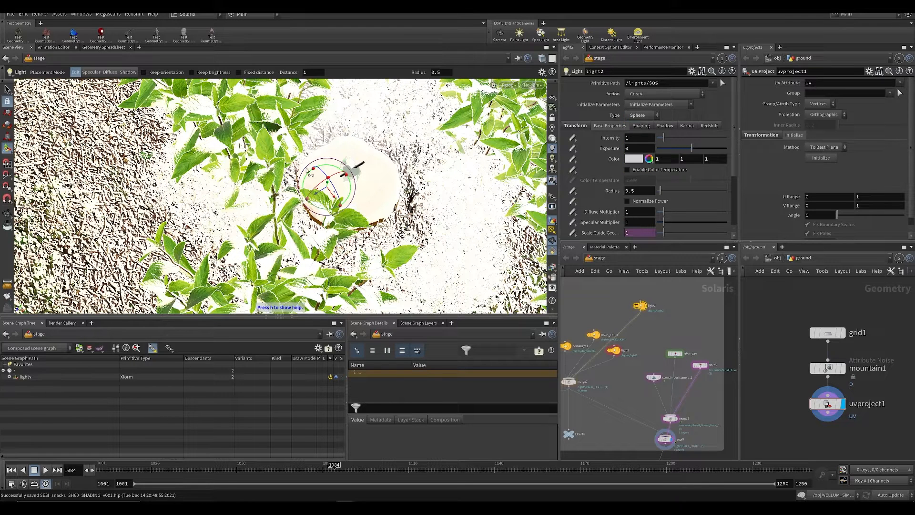
Step: Move the sphere light away from the glass to the side of the stump, checking its placement through the SH060_CAM view
drag(333, 196, 315, 217)
click(533, 86)
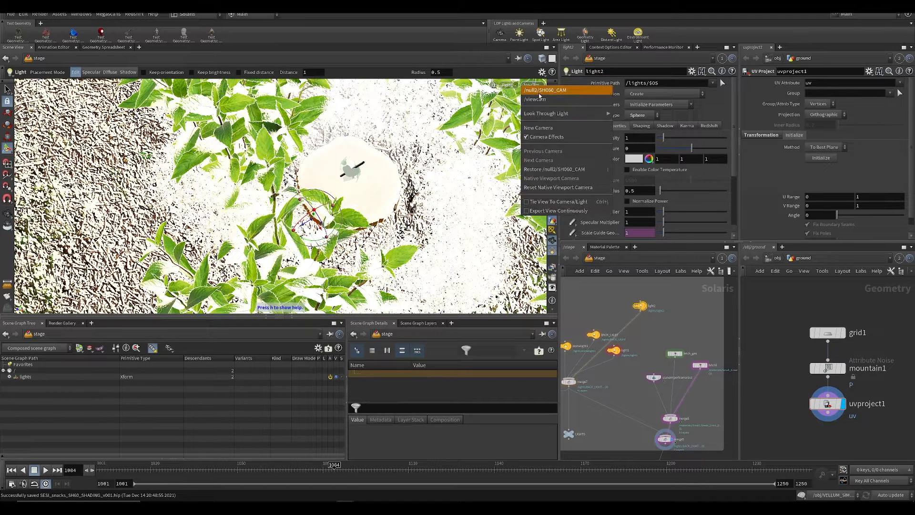
click(540, 96)
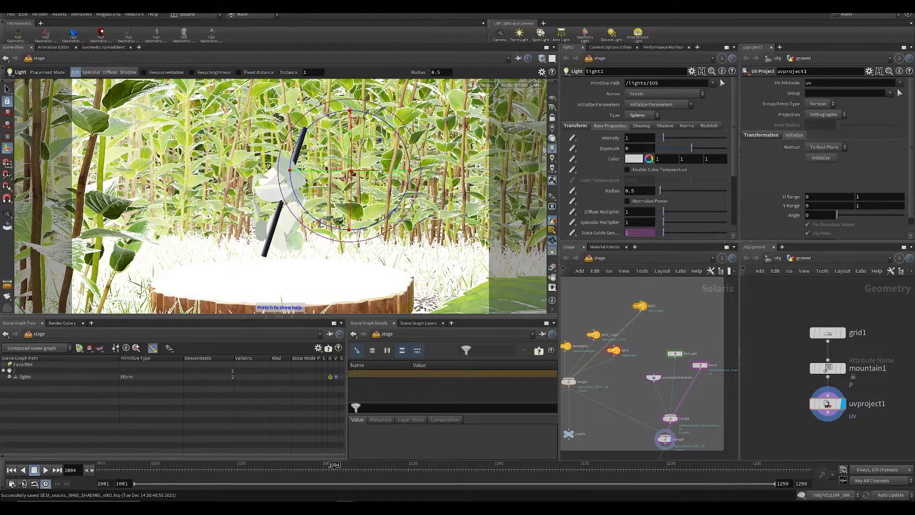
alt+drag(353, 174, 453, 230)
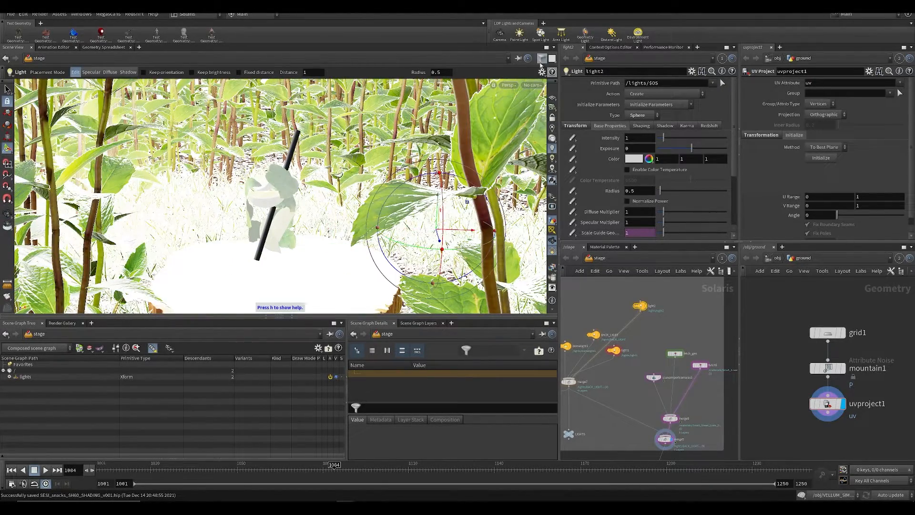
Step: Look through the SH060_CAM camera, switch the viewport renderer to Karma, and select the merge5 node that combines lights and geometry
click(533, 85)
click(539, 91)
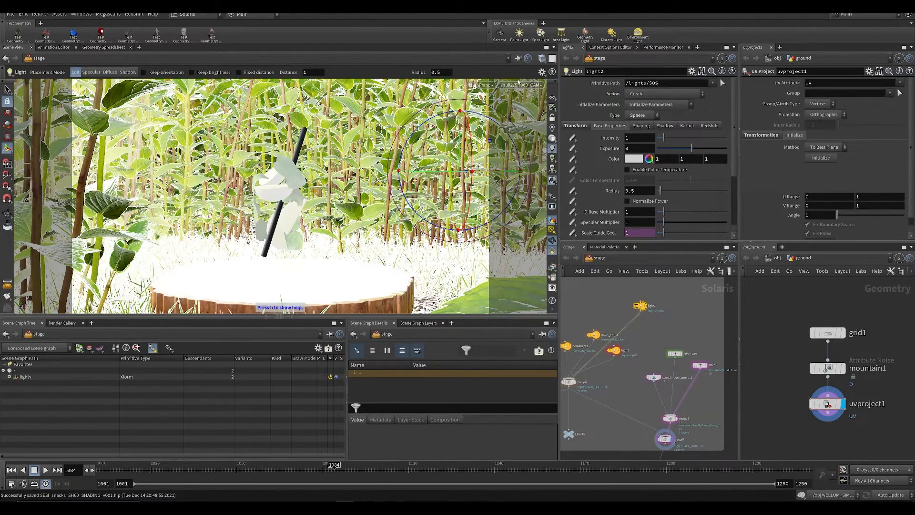
click(485, 88)
click(500, 116)
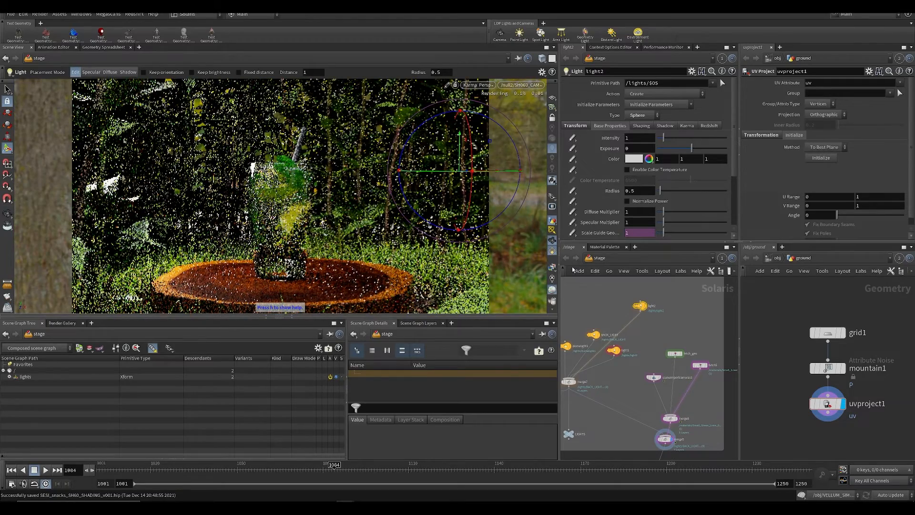
scroll(654, 298, down, 4)
scroll(665, 403, up, 4)
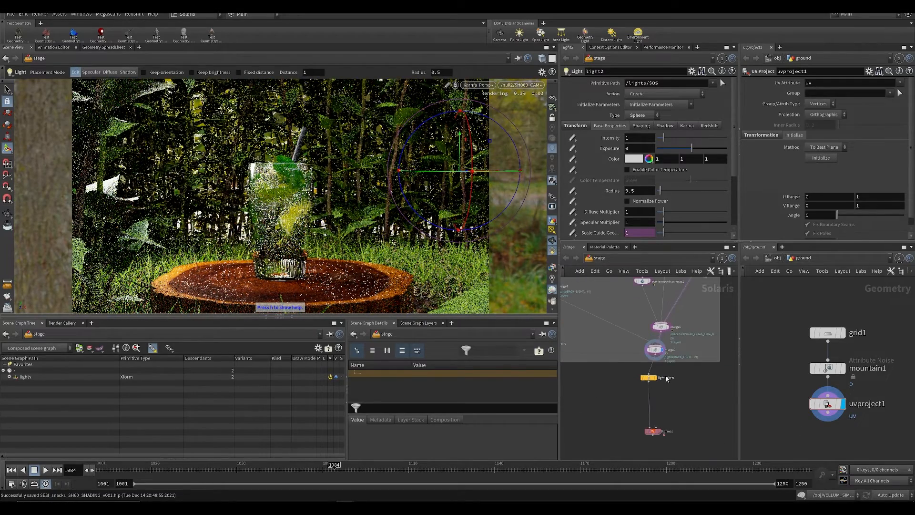
click(655, 350)
middle_drag(602, 286, 660, 405)
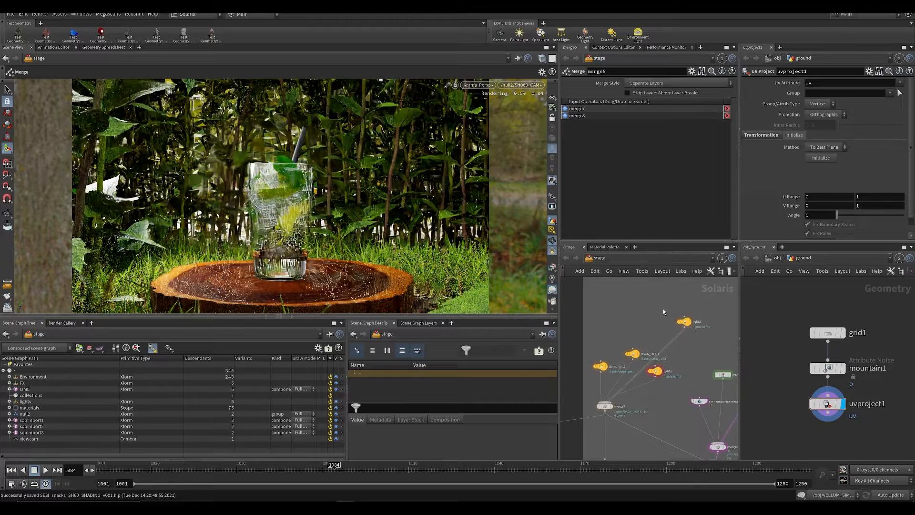
Step: Set the sphere light's intensity to 3.48 and enable its color temperature at 1772.98
click(684, 321)
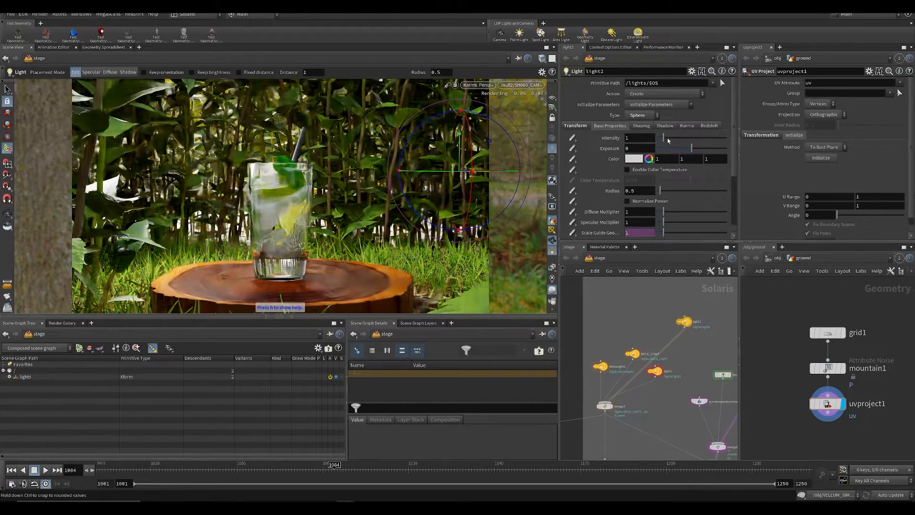
drag(669, 141, 680, 139)
click(627, 169)
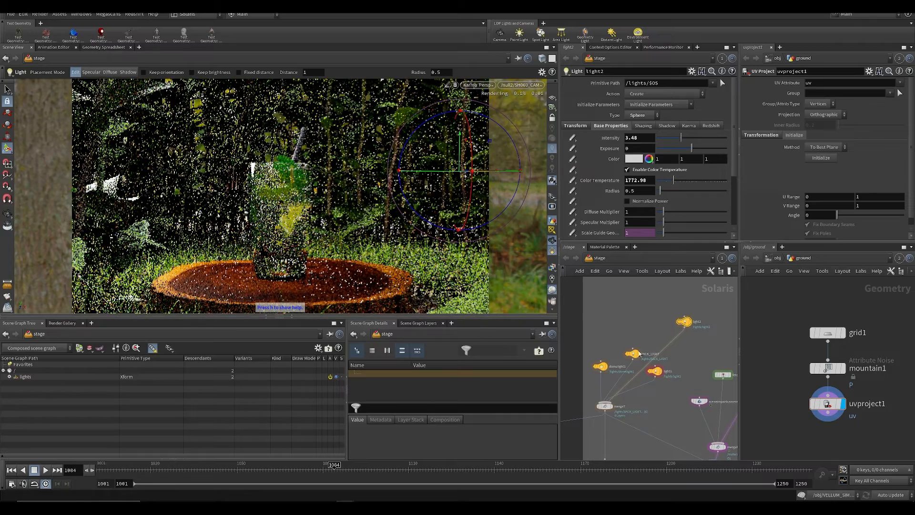
Step: Enable color temperature on the disk light light1 and set it to 5246.92
click(659, 372)
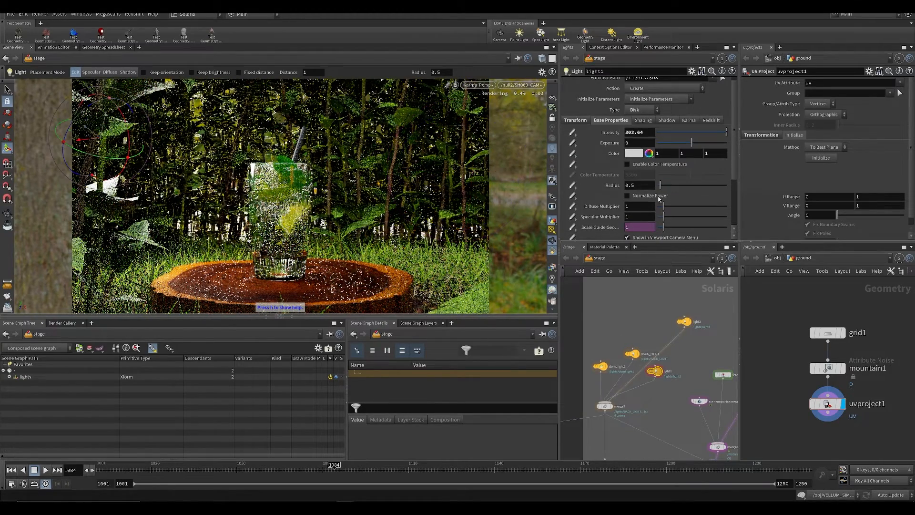
click(627, 164)
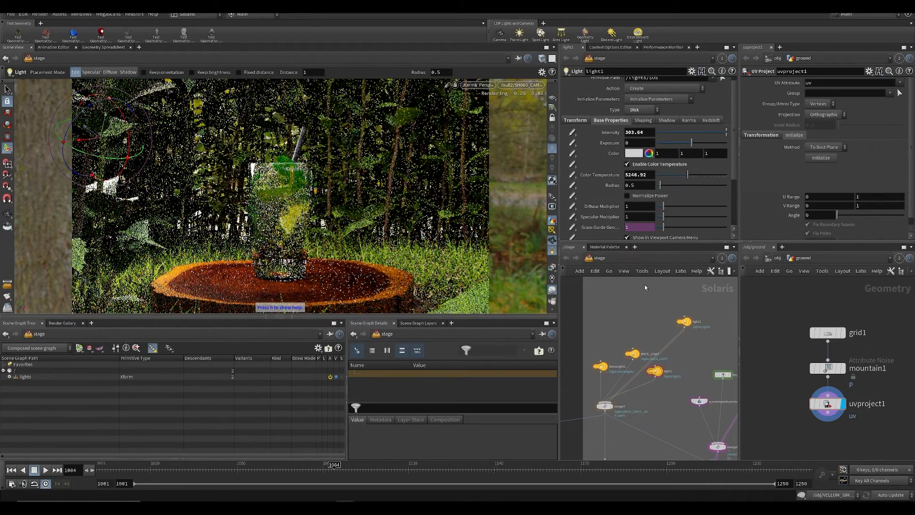
Step: Raise the sphere light's intensity to 61 and save the scene
middle_drag(700, 425, 655, 306)
key(f)
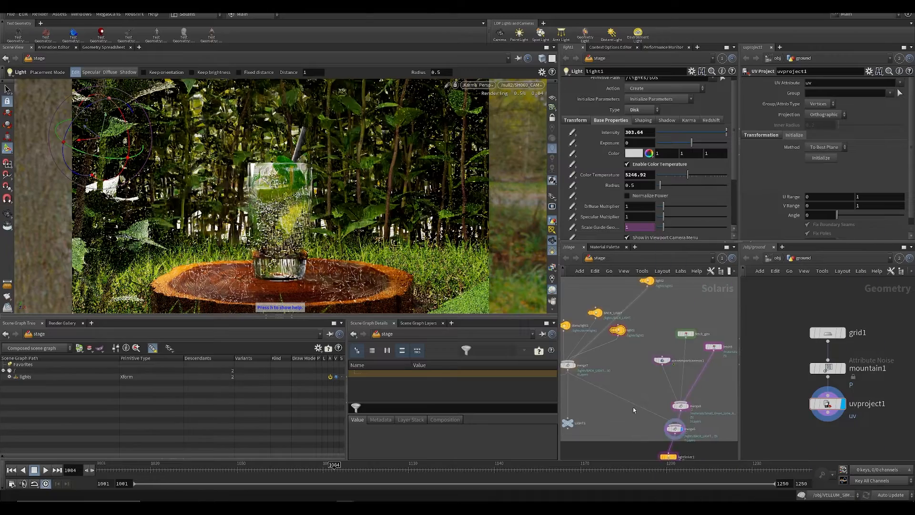
click(662, 329)
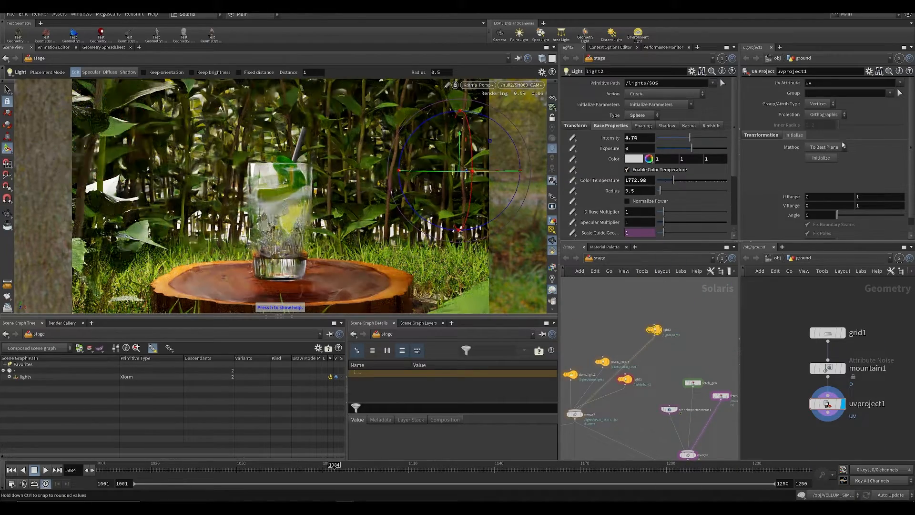
middle_drag(640, 137, 677, 128)
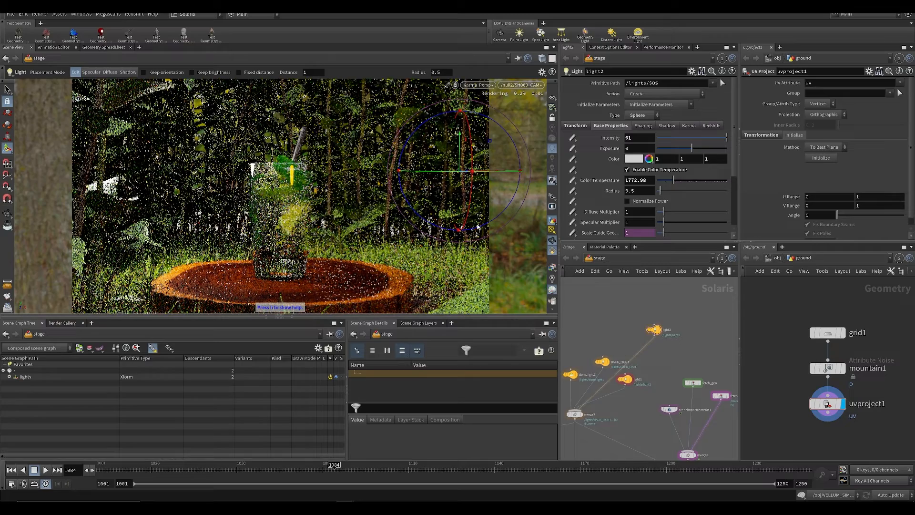
key(Escape)
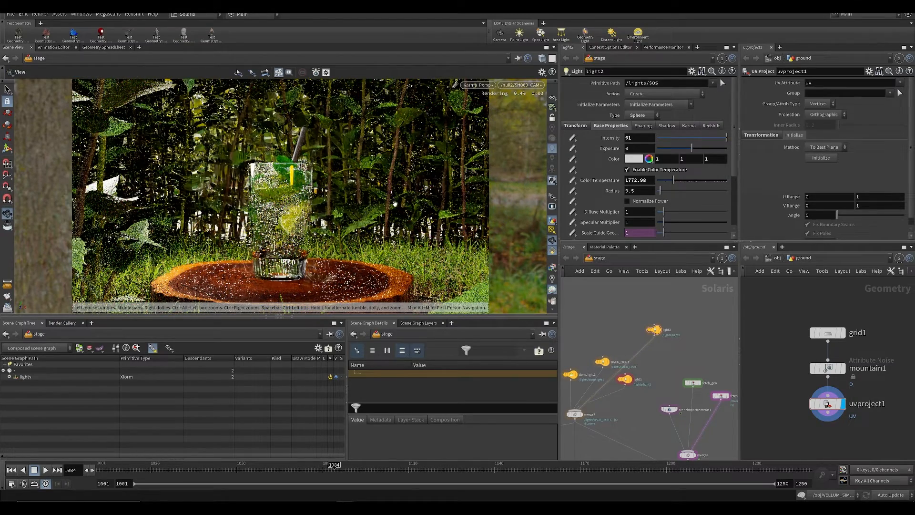
key(ctrl+s)
Step: Set the sphere light's Z translation to 12.4265
click(654, 330)
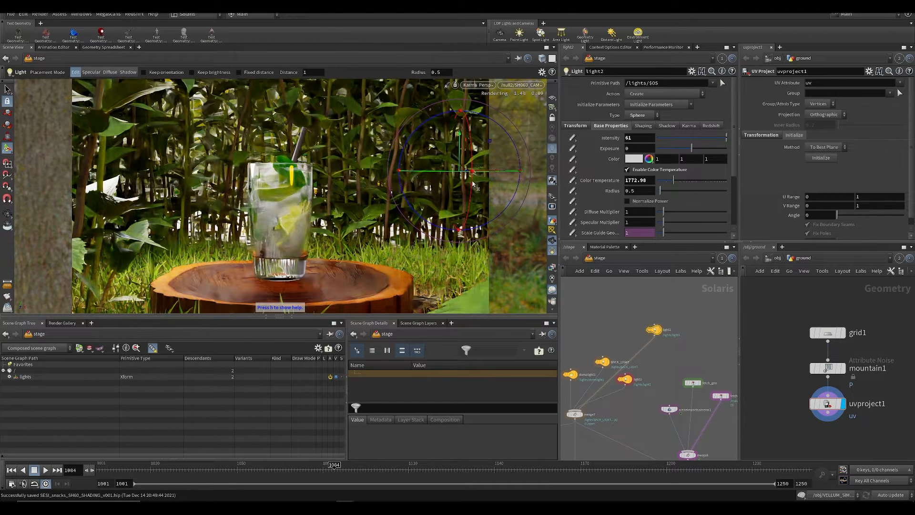
click(575, 127)
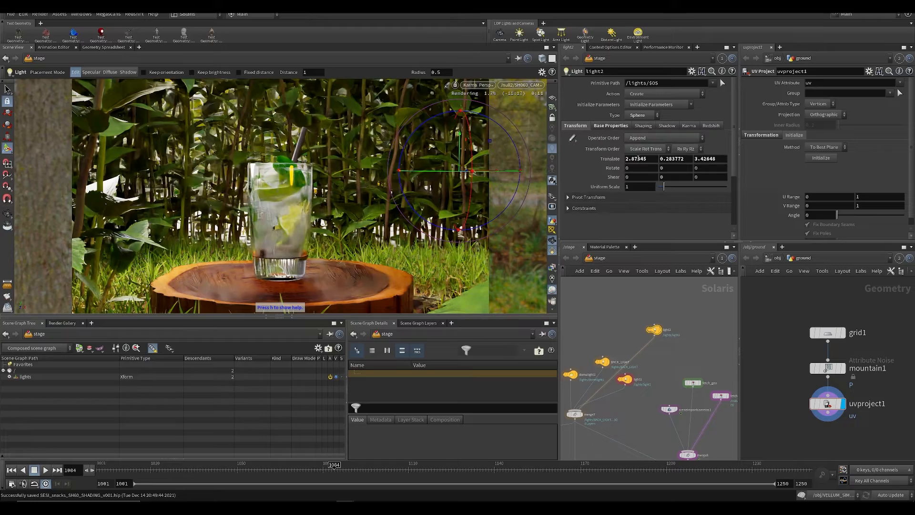
middle_drag(711, 160, 786, 151)
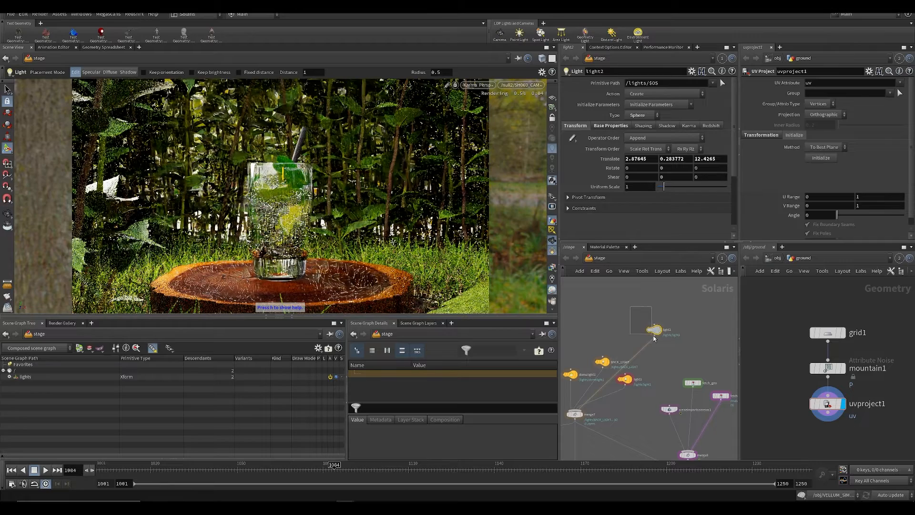
Step: Delete the sphere light node light2 from the stage network
drag(659, 353, 660, 352)
key(Delete)
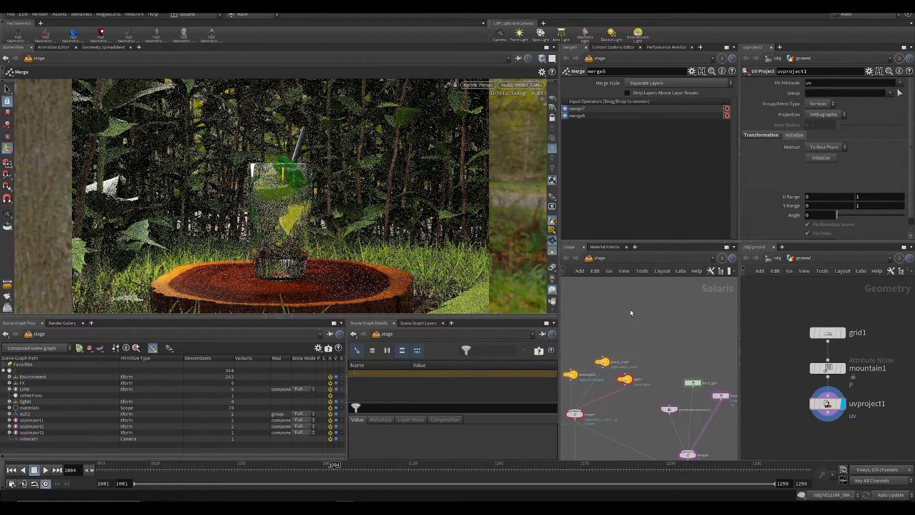
Step: Set the intensity of the disk light light1 to 350
click(661, 361)
drag(657, 364, 629, 400)
double_click(639, 133)
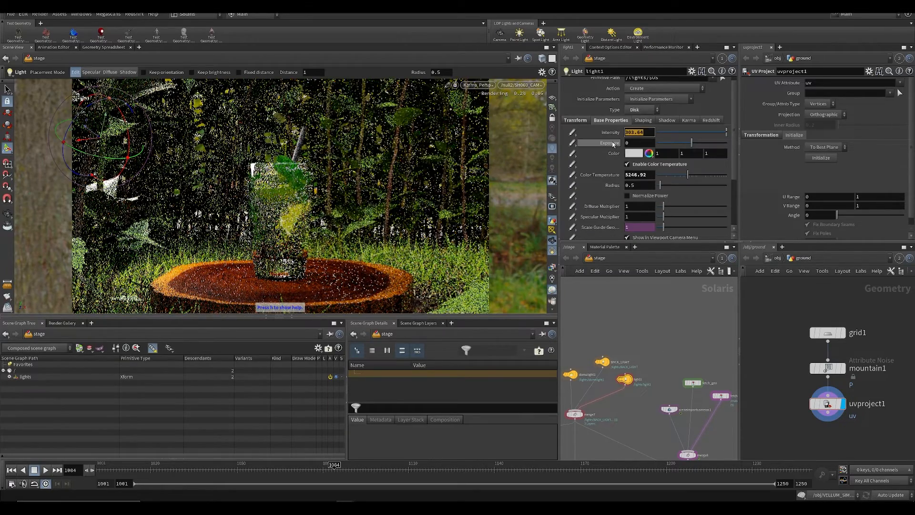
text(350)
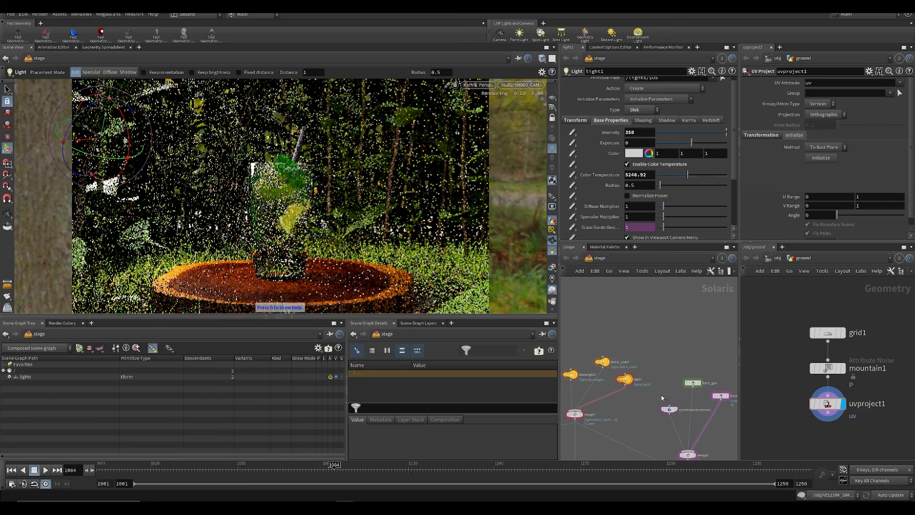
Step: Set the BACK_LIGHT intensity to 11003.6 and save the scene
drag(592, 326, 607, 369)
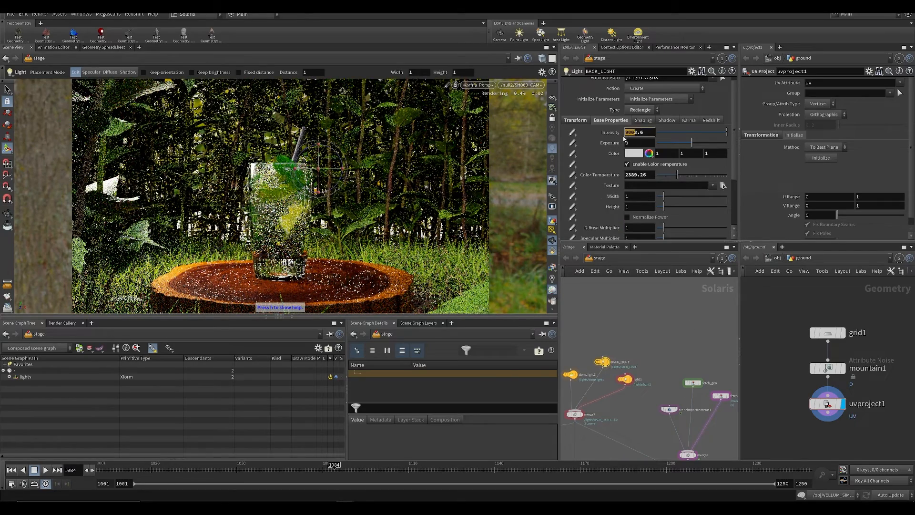
text(100)
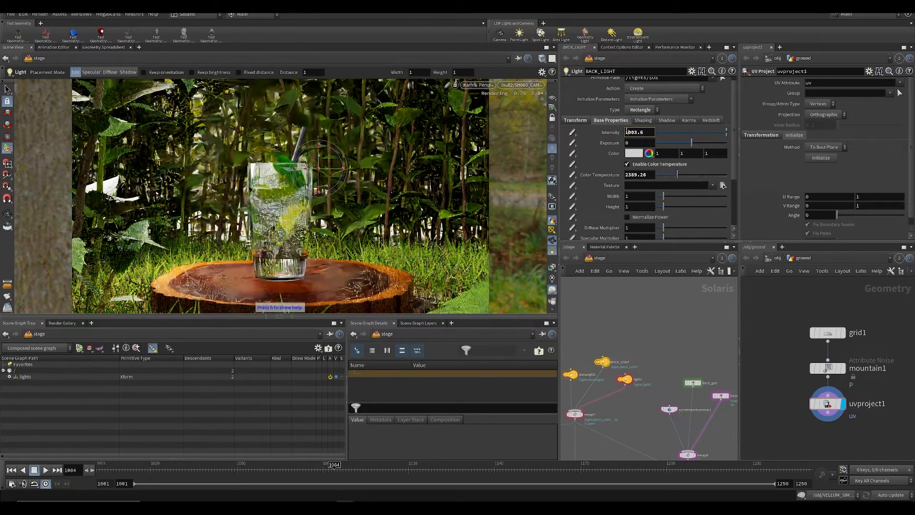
text(1)
key(Return)
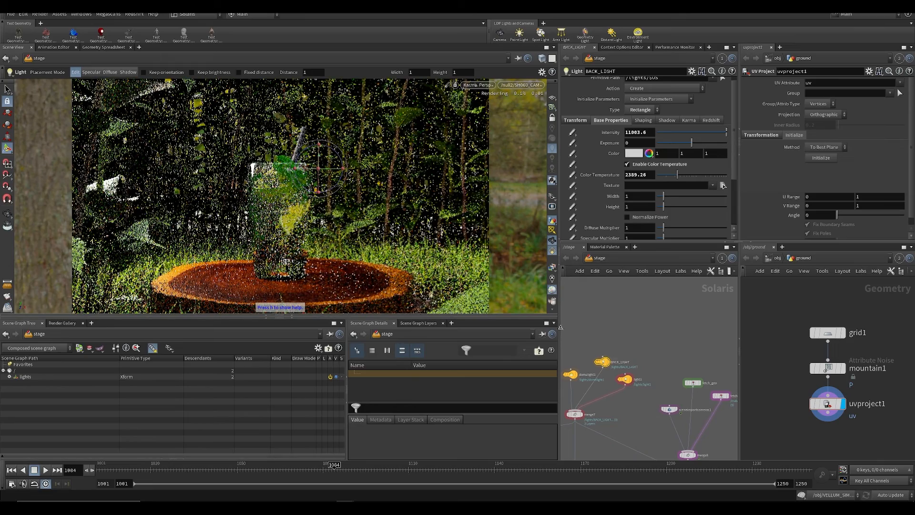
key(Escape)
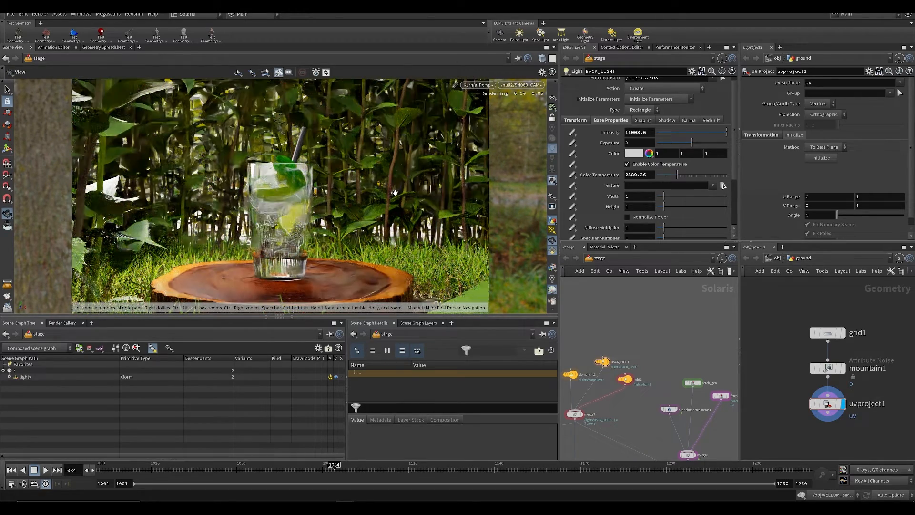
scroll(620, 333, down, 4)
middle_drag(643, 358, 599, 320)
key(ctrl+s)
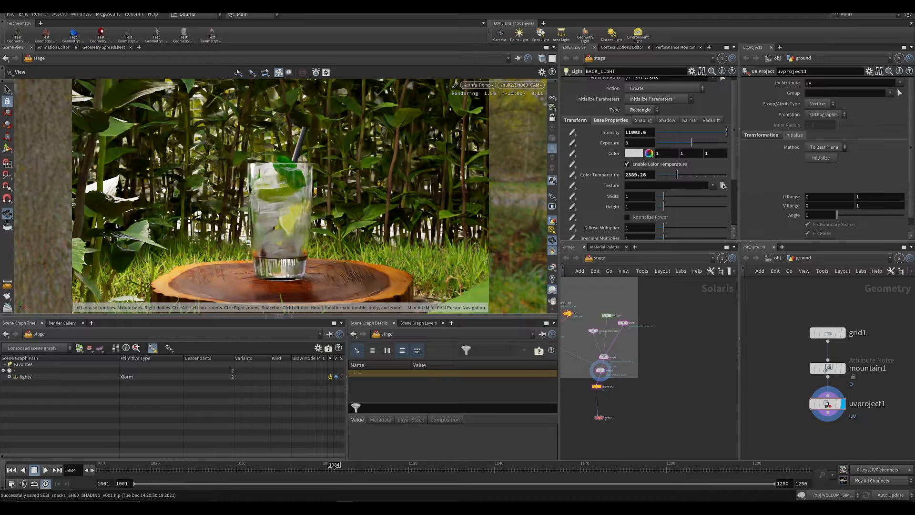
Step: Display the karma1 node at the end of the stage network in the viewport
middle_drag(644, 347, 613, 434)
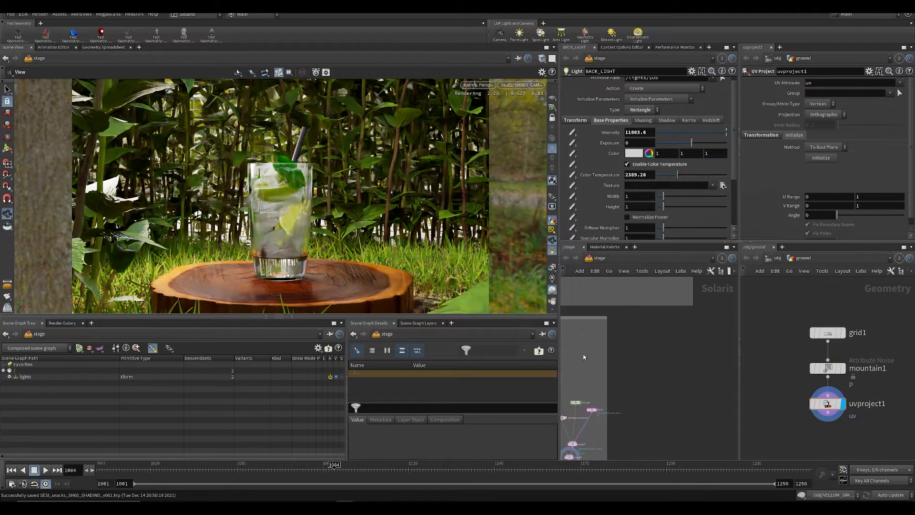
middle_drag(585, 358, 573, 407)
scroll(594, 364, down, 3)
middle_drag(623, 393, 666, 342)
scroll(654, 313, up, 1)
middle_drag(643, 421, 688, 313)
scroll(626, 396, up, 4)
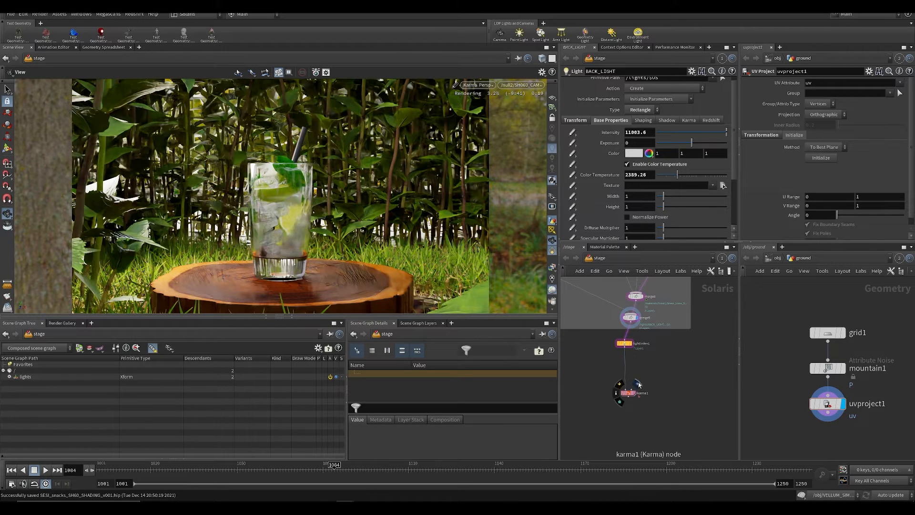
click(630, 393)
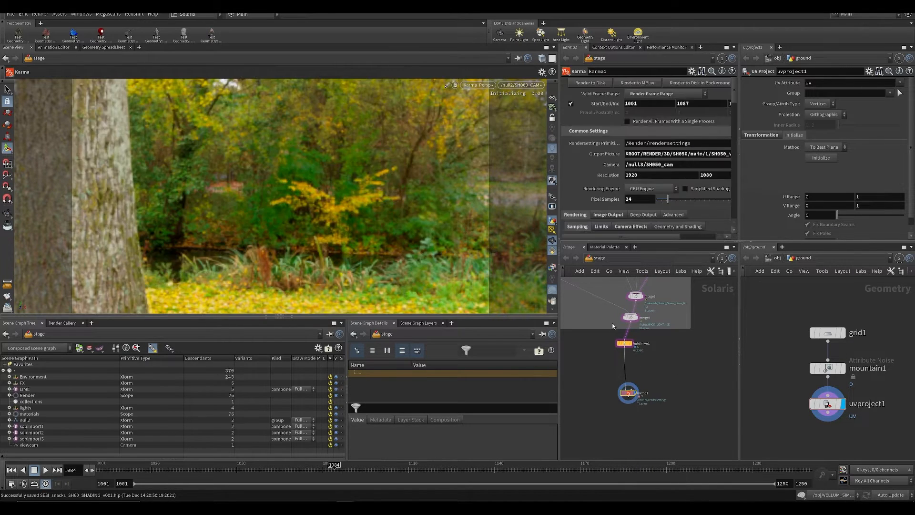
middle_drag(606, 379, 565, 405)
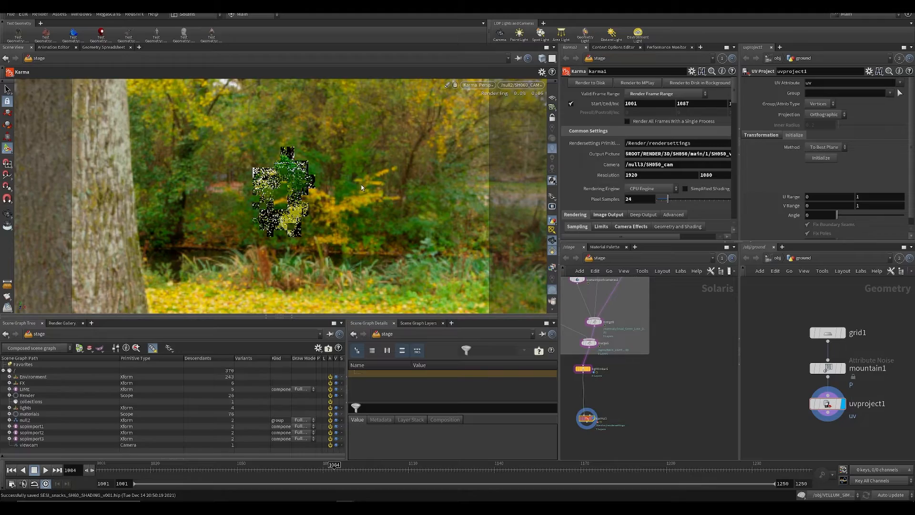
Step: Examine the albedo, coat and directdiffuse render outputs in the viewport, then return to the C output
click(552, 267)
click(565, 292)
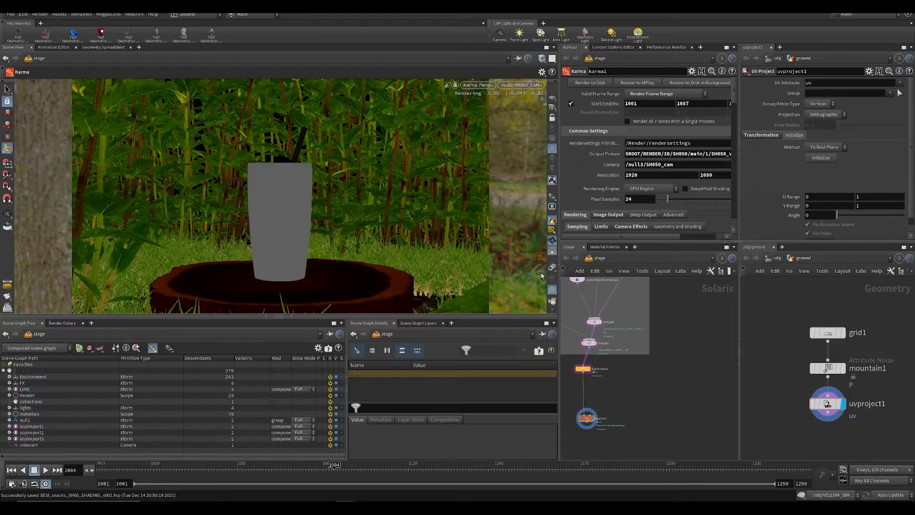
click(552, 266)
click(570, 302)
click(552, 272)
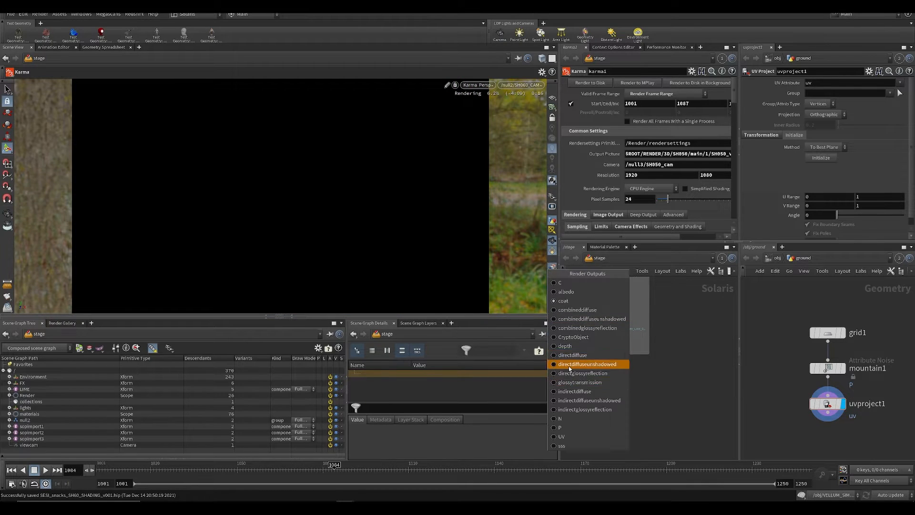
click(572, 363)
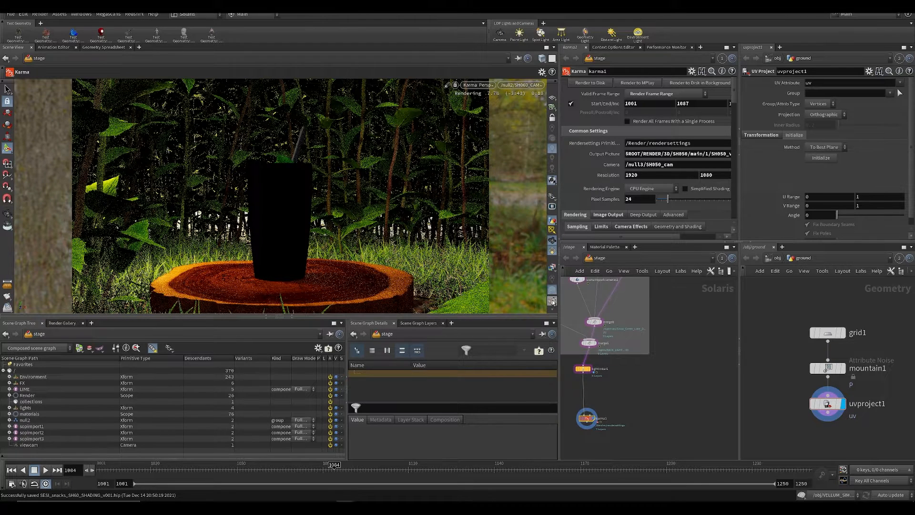
click(552, 270)
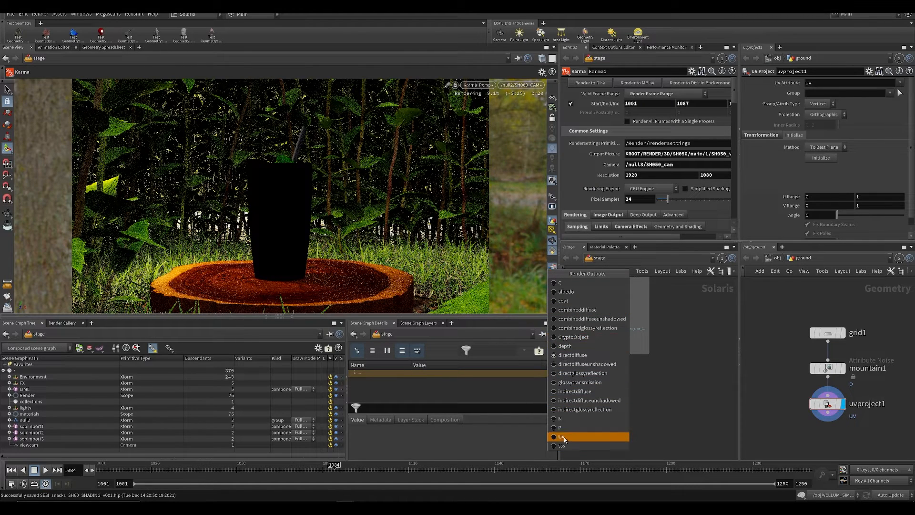
click(563, 282)
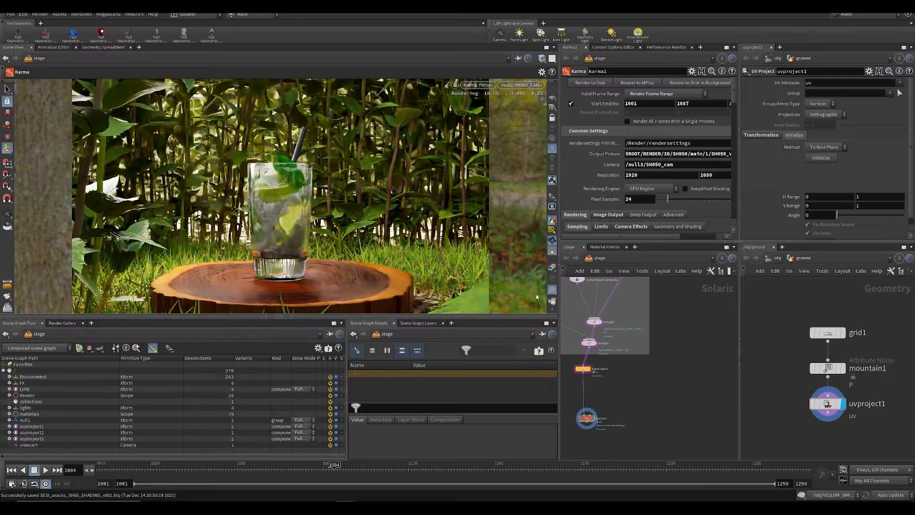
Step: Try a pixel sample count of 64 in the karma1 render settings
scroll(659, 200, down, 3)
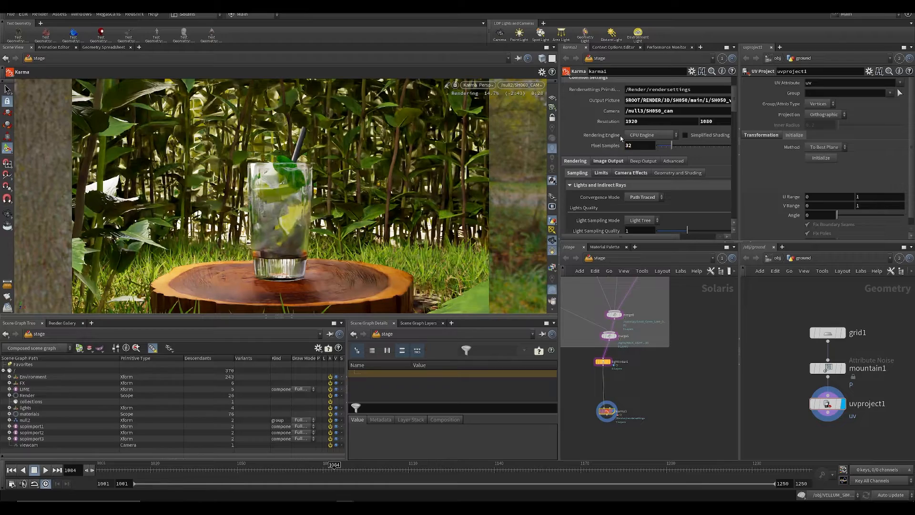
double_click(637, 146)
text(64)
key(Return)
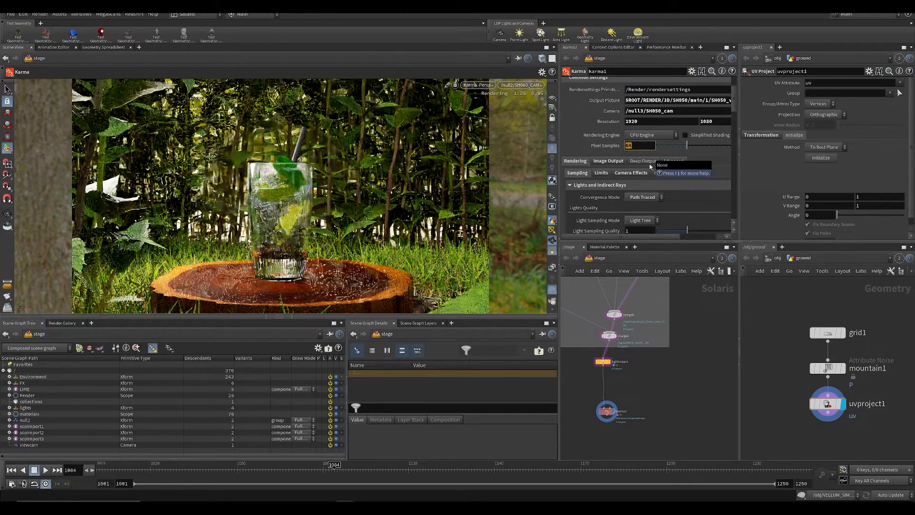
Step: Set the karma1 pixel samples to 32 and save the scene
text(32)
key(Return)
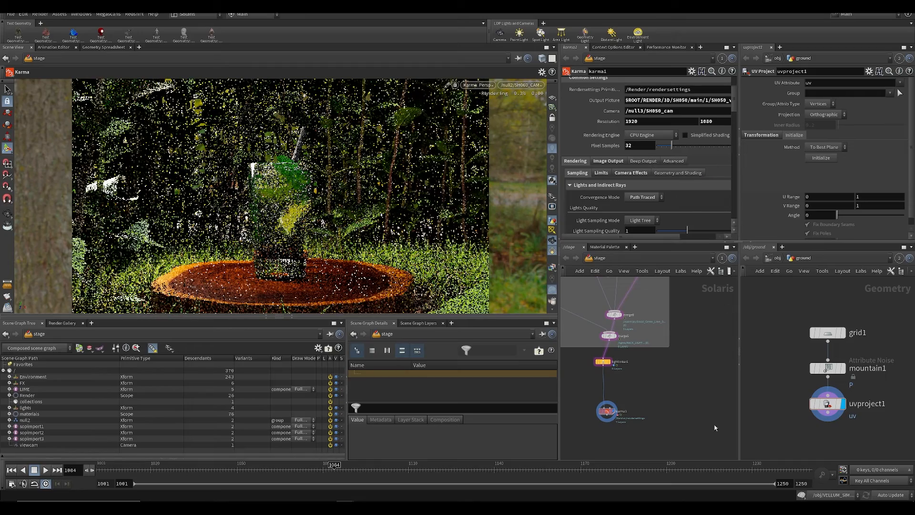
key(ctrl+s)
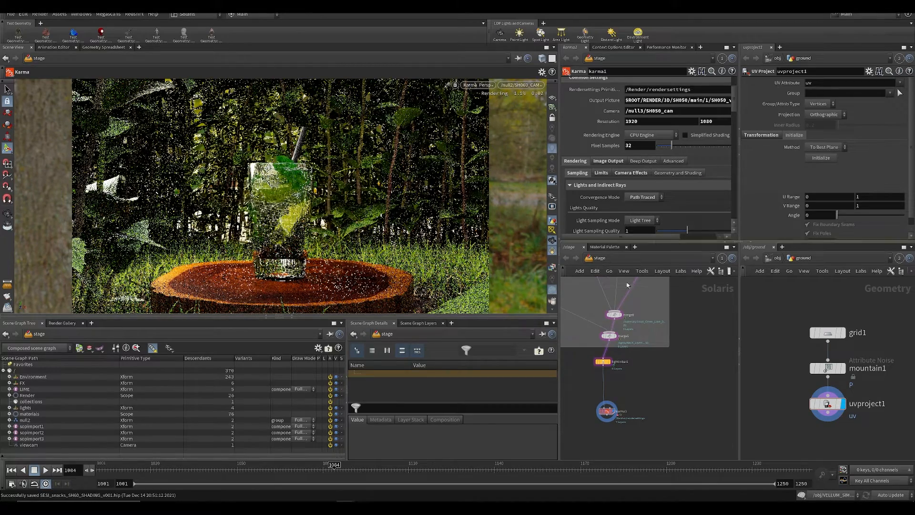
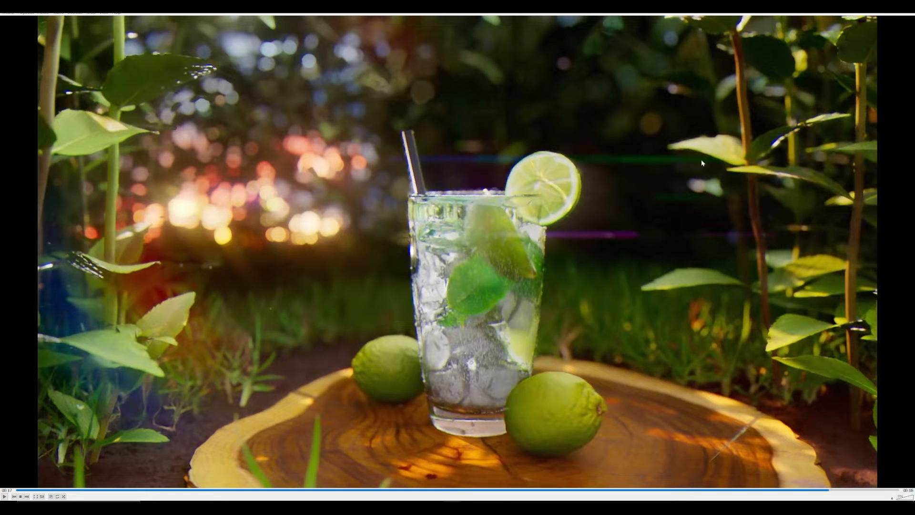
Step: Switch to VLC and review the mojito glass shot in SESI_snacks_vol2_EDIT_h264_v002.mp4, stopping playback after the splash
scroll(547, 399, down, 1)
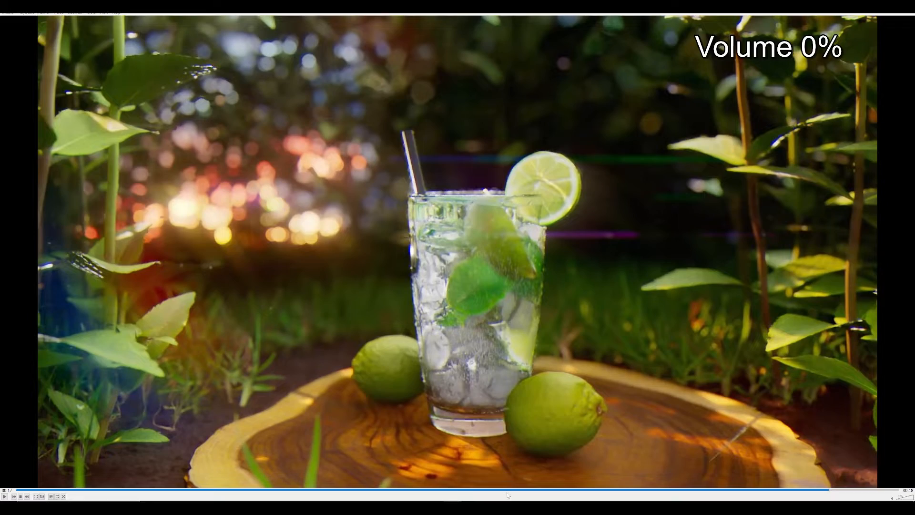
mouse_move(504, 490)
mouse_down()
mouse_move(532, 491)
mouse_move(487, 490)
mouse_move(639, 490)
mouse_move(403, 491)
mouse_move(517, 490)
mouse_up()
key(space)
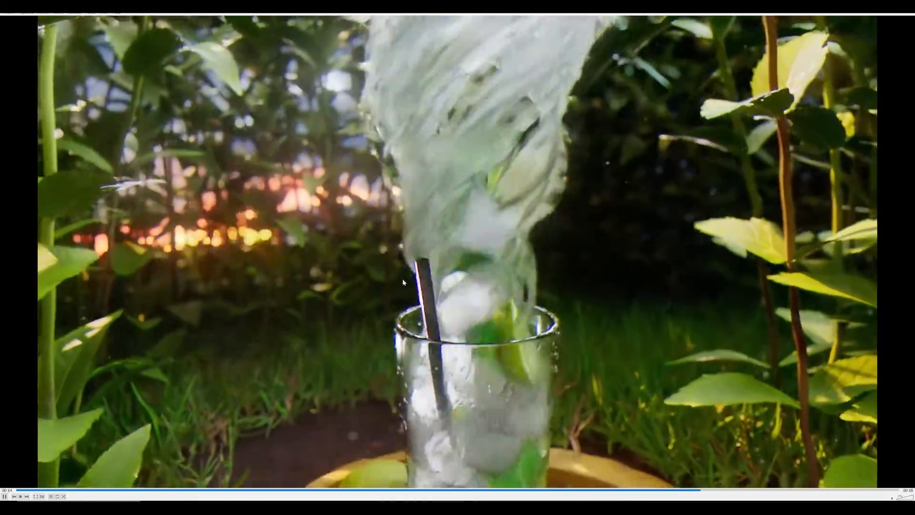
scroll(450, 285, down, 5)
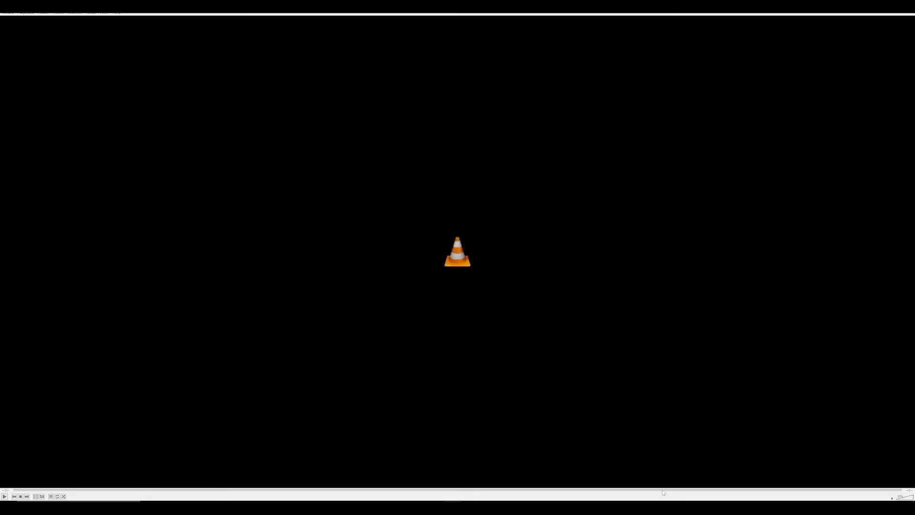
key(space)
click(662, 490)
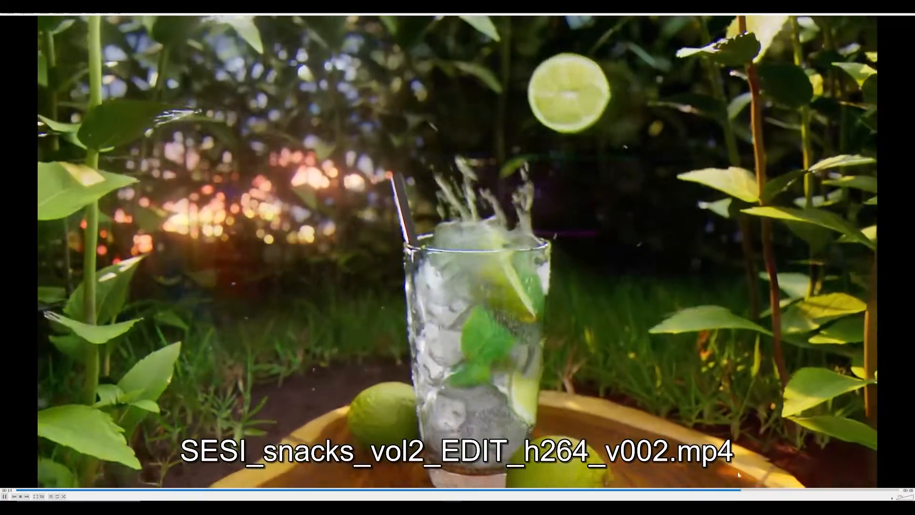
key(space)
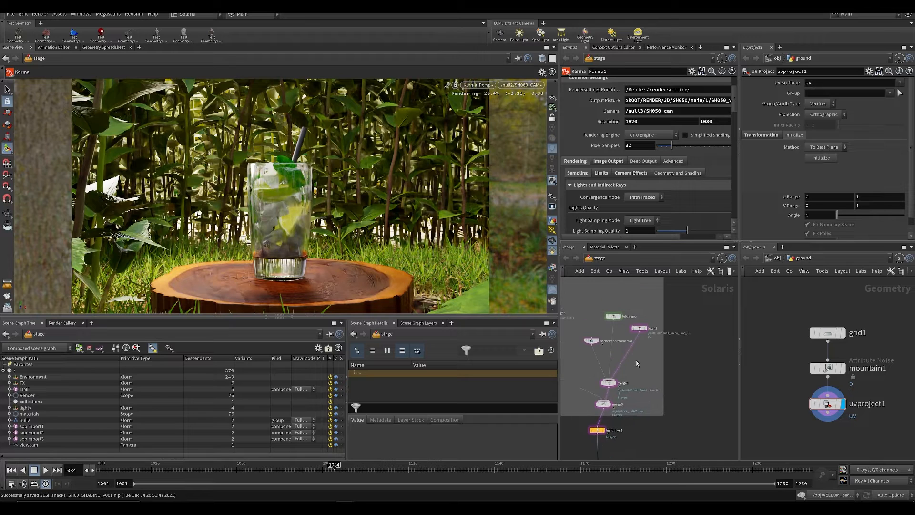
Step: Open the fluid shader inside materiallibrary9 in the Solaris stage and set its specular roughness to 0.487
middle_drag(628, 331, 637, 422)
scroll(634, 382, down, 3)
middle_drag(620, 372, 587, 379)
scroll(587, 378, up, 5)
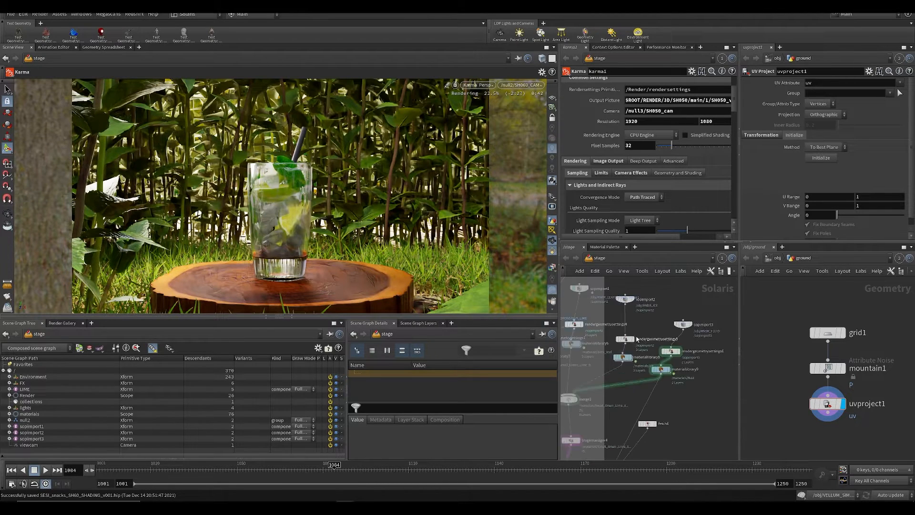
double_click(621, 366)
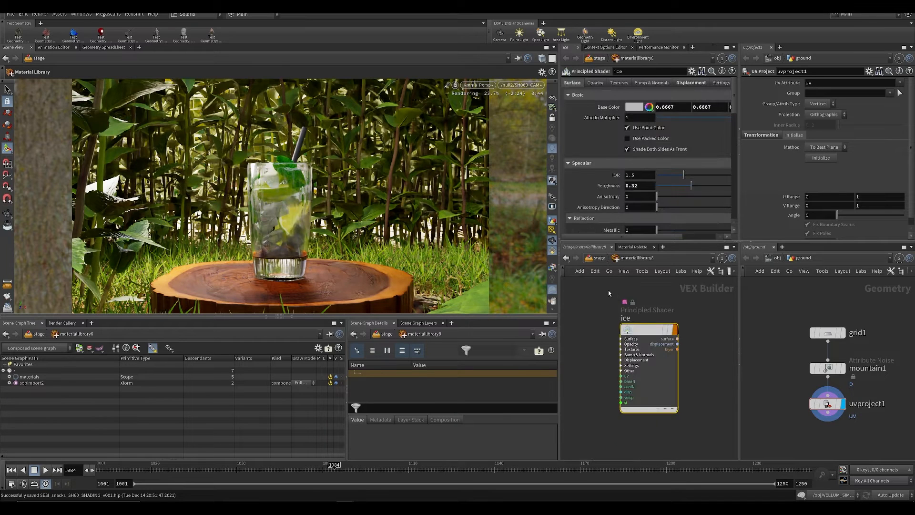
click(596, 258)
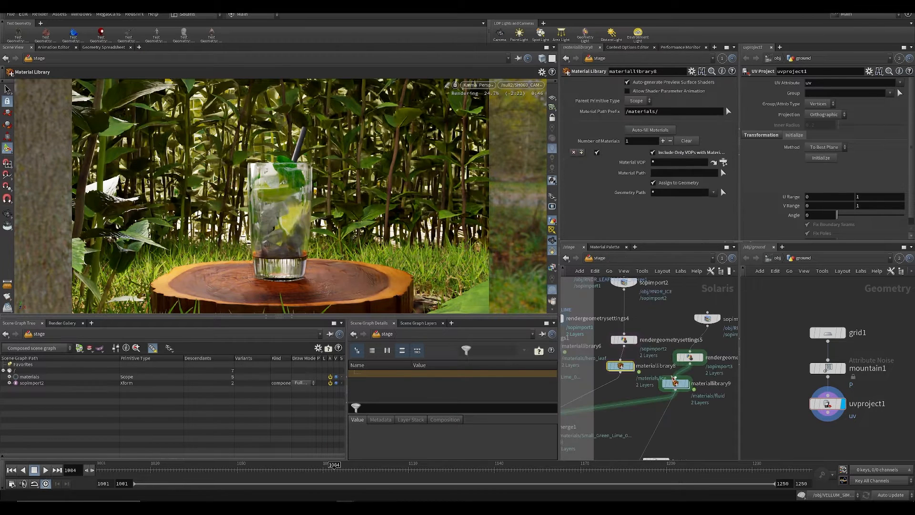
double_click(674, 384)
scroll(663, 157, down, 1)
drag(657, 143, 709, 143)
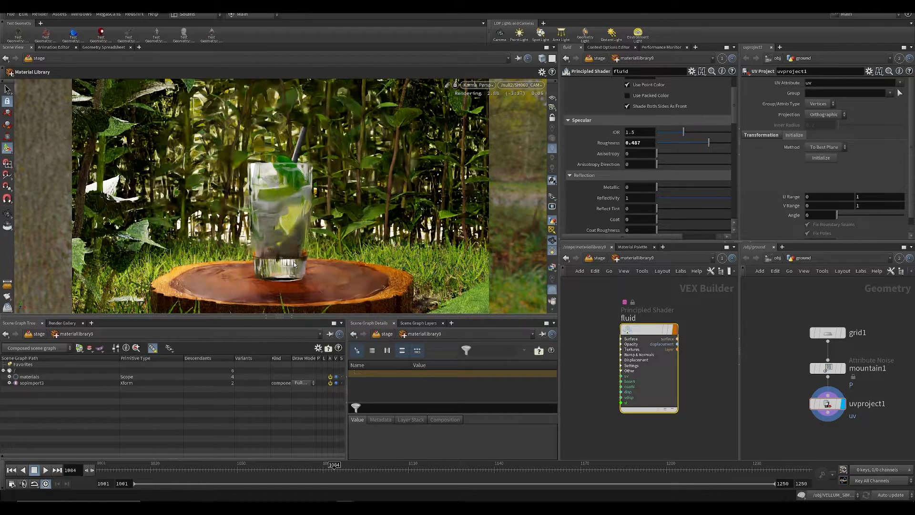
Step: Limit the Karma viewport render to a region framing the lower part of the glass and the ice
drag(735, 115, 744, 179)
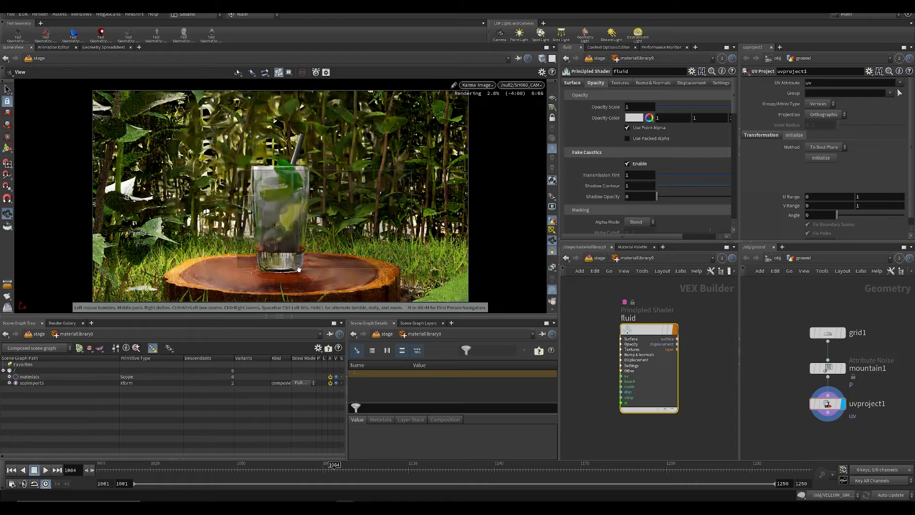
key(Escape)
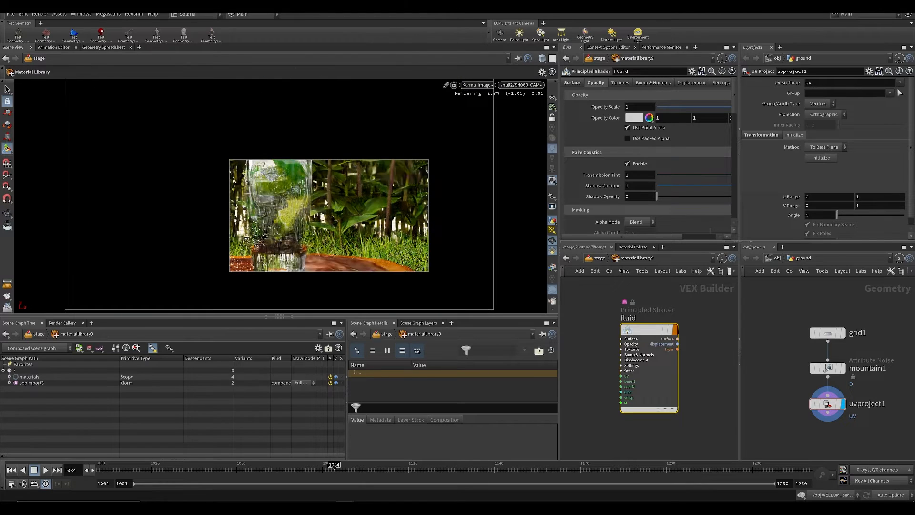
drag(312, 237, 277, 267)
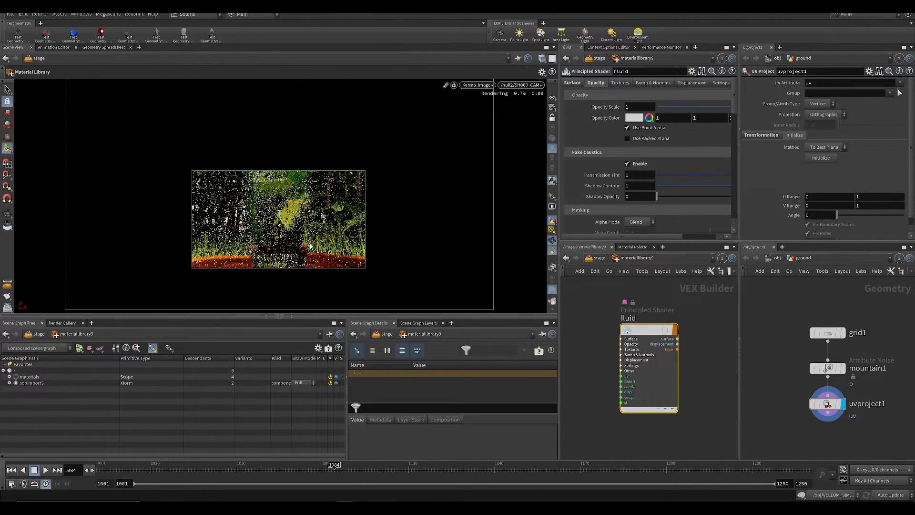
scroll(307, 244, up, 1)
key(Escape)
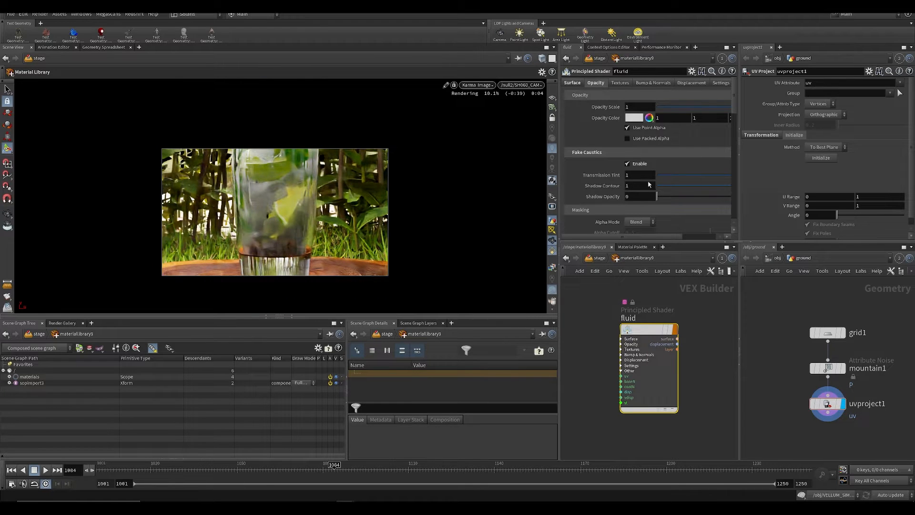
Step: Set the fluid shader's fake caustics to transmission tint 0.232, shadow contour 0.196 and shadow opacity 0.183
click(681, 175)
click(677, 185)
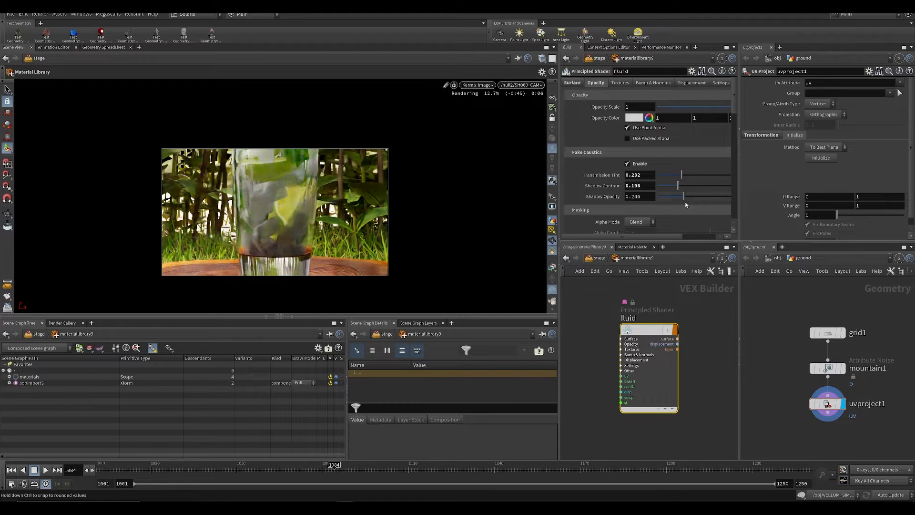
click(702, 196)
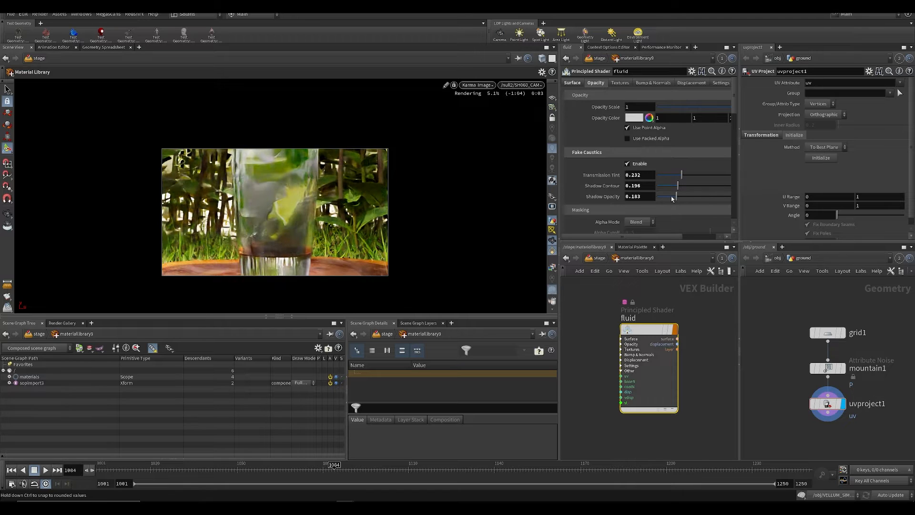
key(u)
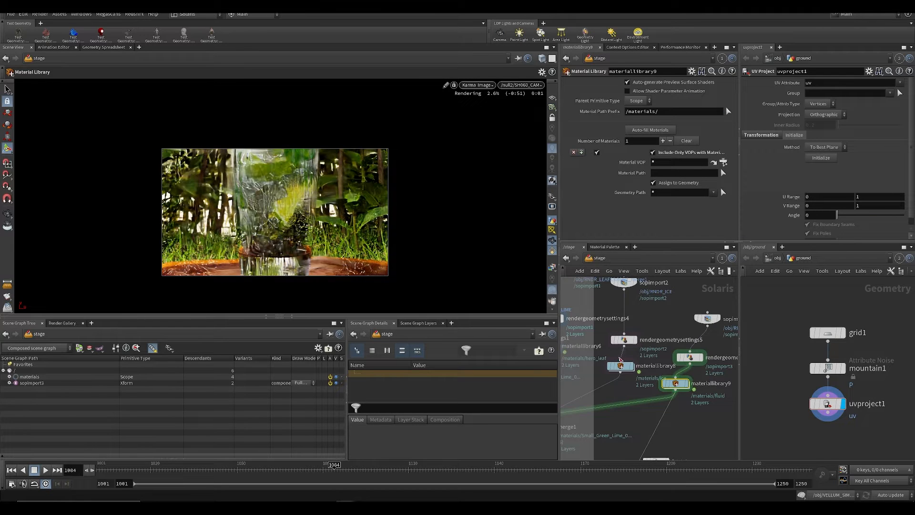
Step: Open the ice shader in materiallibrary8 and set its fake caustics shadow opacity to 0.359
click(620, 367)
double_click(620, 368)
click(600, 85)
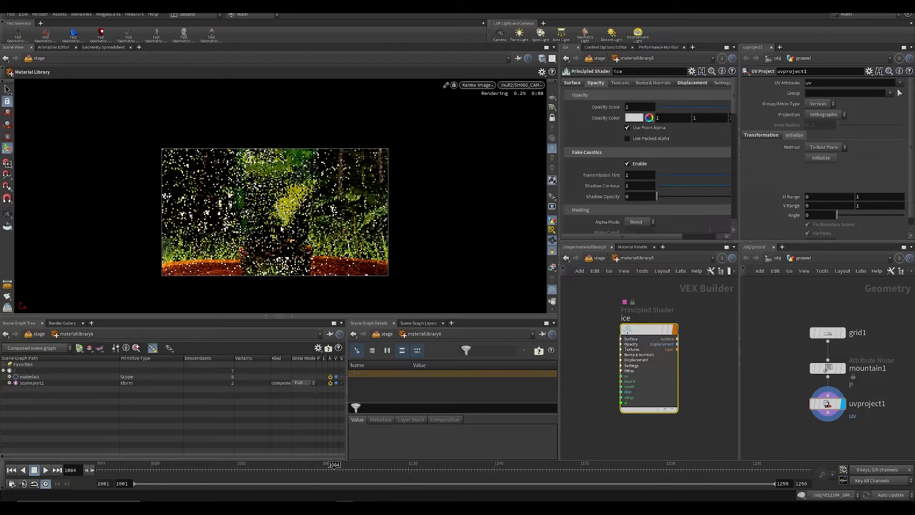
click(696, 196)
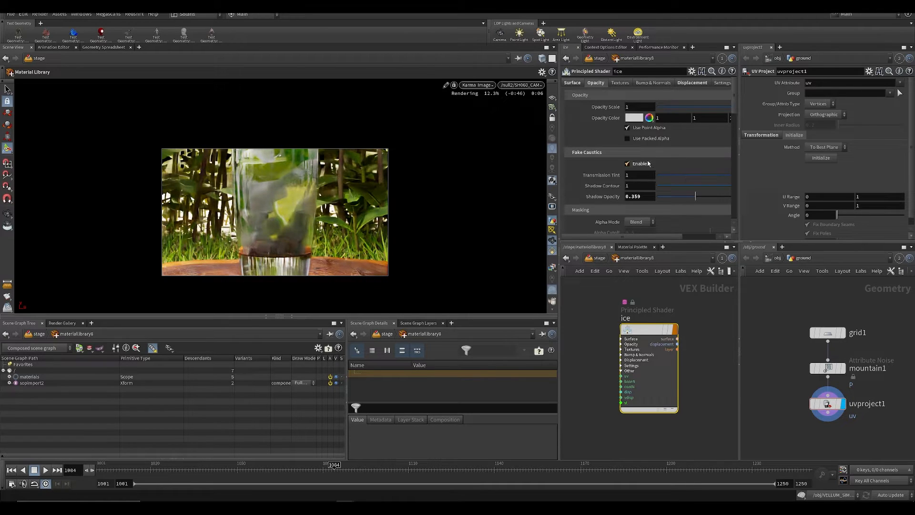
Step: Try an emission intensity of 0.6 on the ice shader, then lower it back toward zero
scroll(666, 188, down, 5)
scroll(660, 179, up, 6)
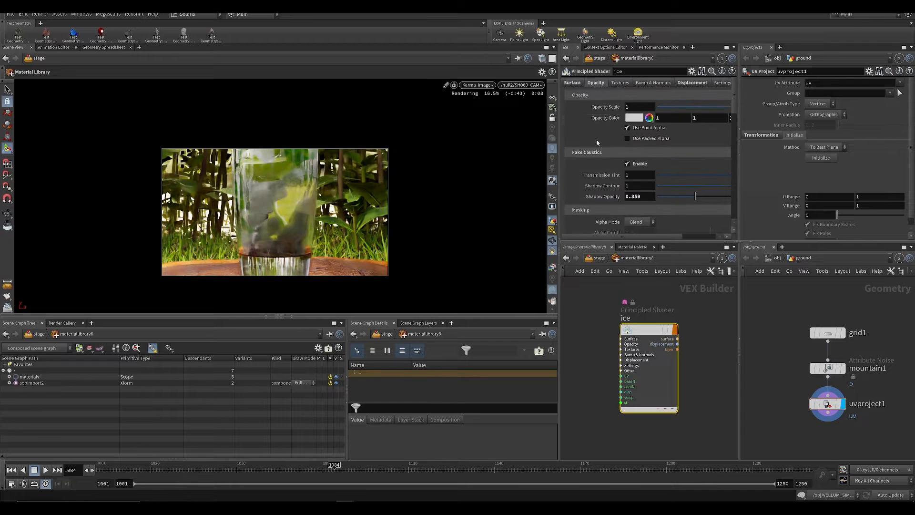
scroll(653, 193, down, 6)
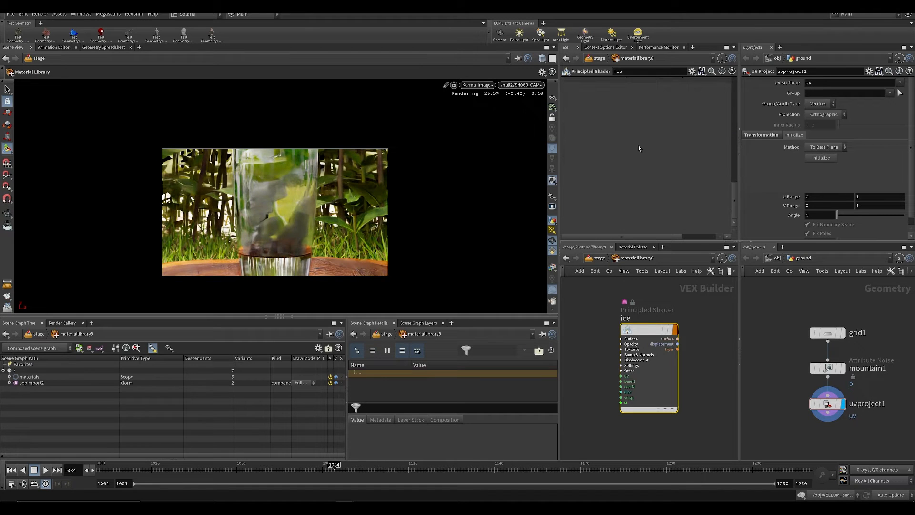
drag(661, 150, 664, 151)
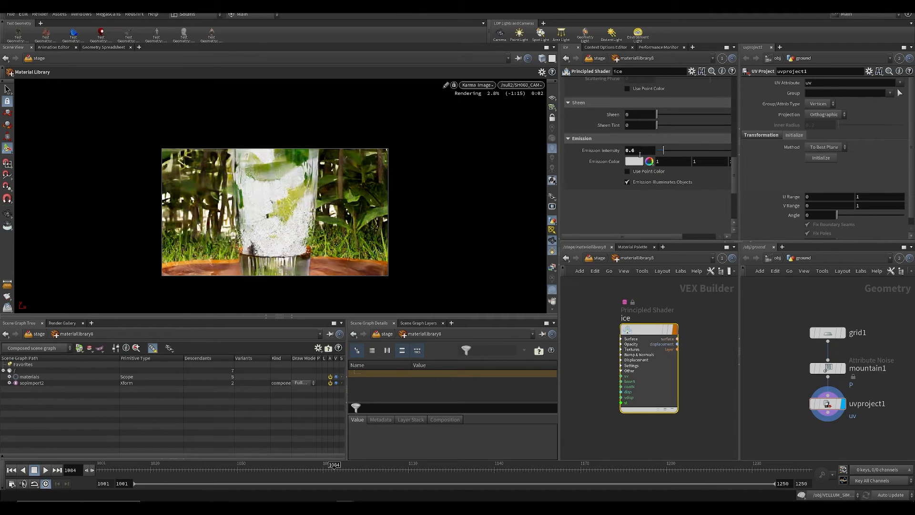
mouse_move(607, 128)
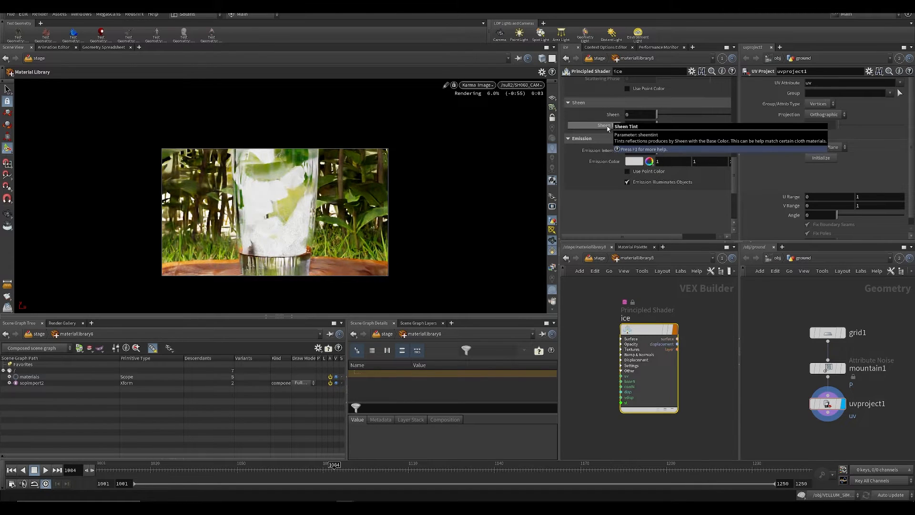
drag(663, 151, 658, 151)
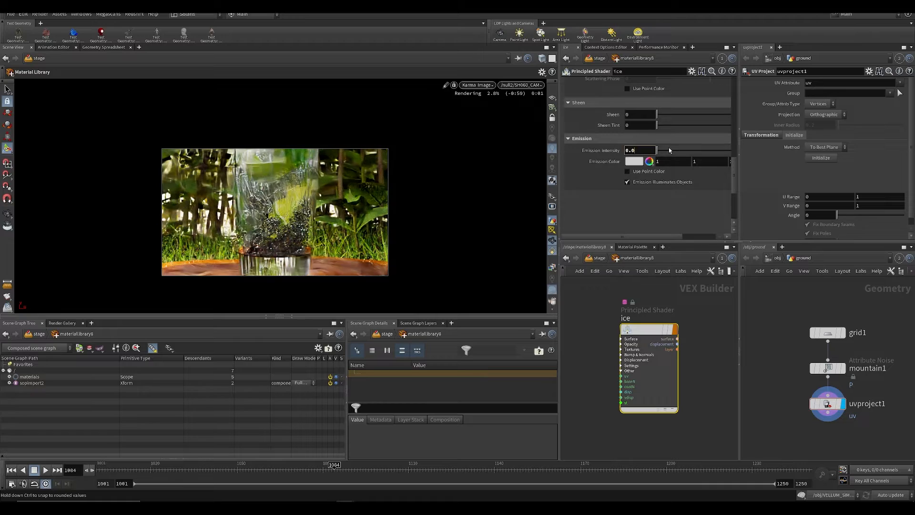
Step: Set the ice shader's emission intensity to 0.04 and save the scene
click(654, 151)
text(0.01)
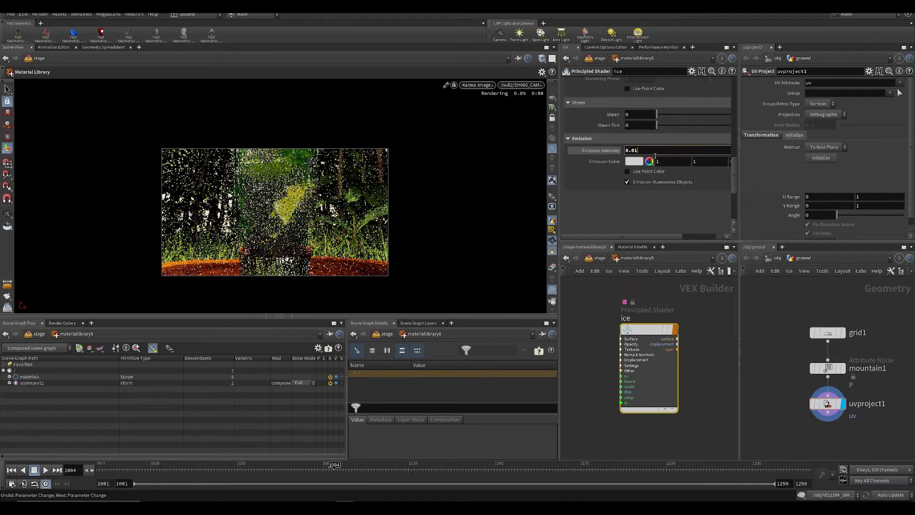
key(Return)
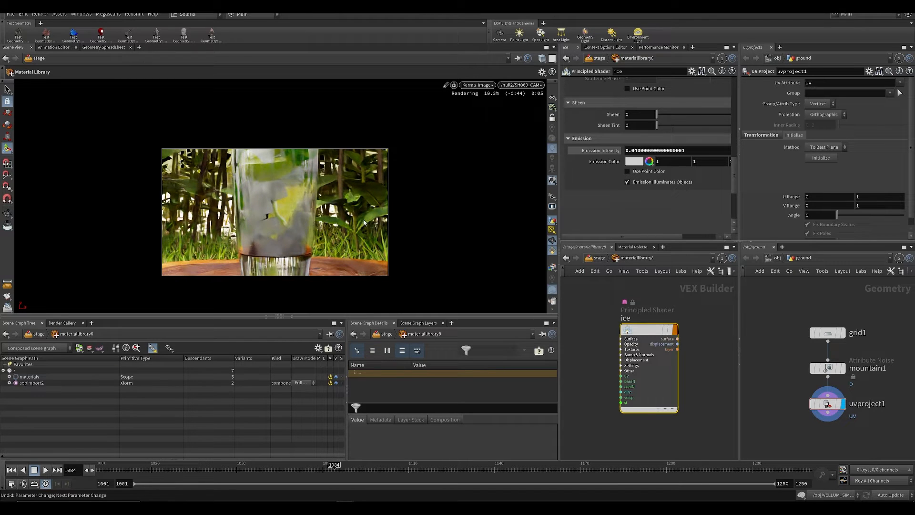
key(ctrl+s)
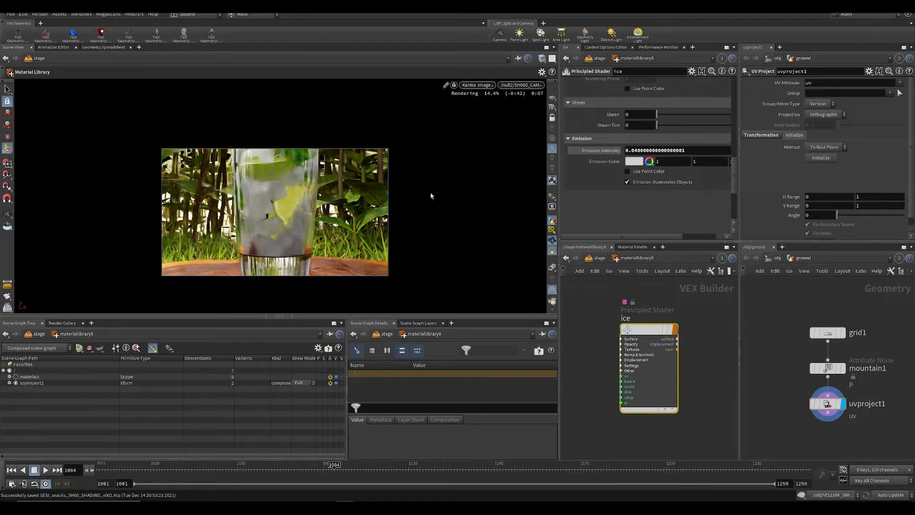
Step: Reduce the ice shader's emission intensity to 0.025
middle_drag(307, 230, 320, 177)
scroll(340, 254, down, 4)
scroll(321, 177, up, 4)
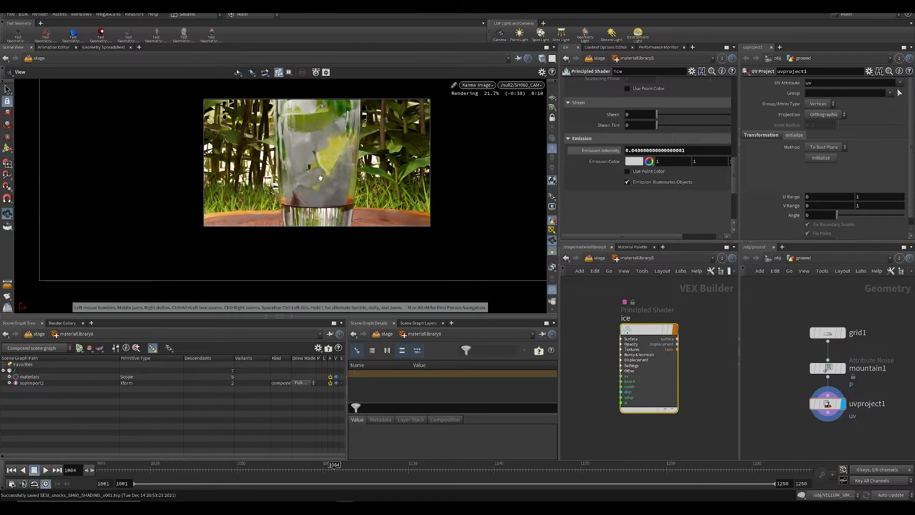
double_click(653, 150)
text(0.03)
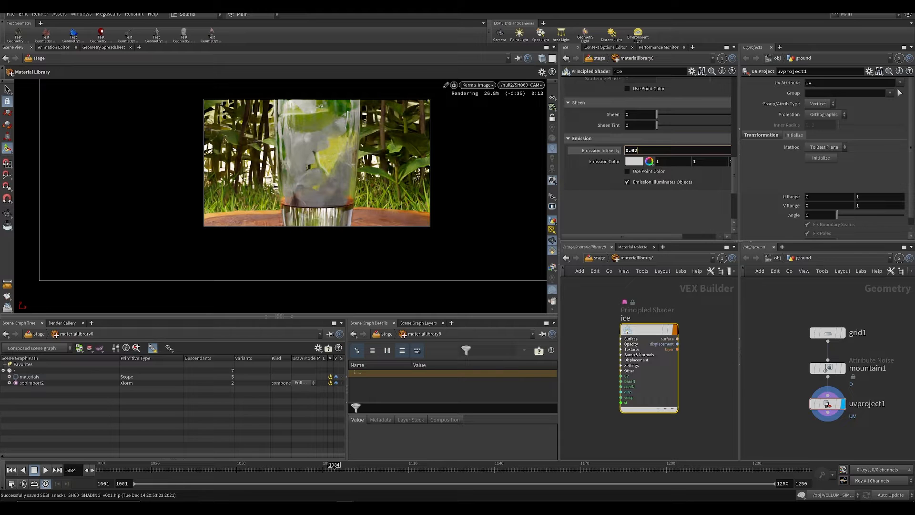
text(5)
key(Return)
key(Down)
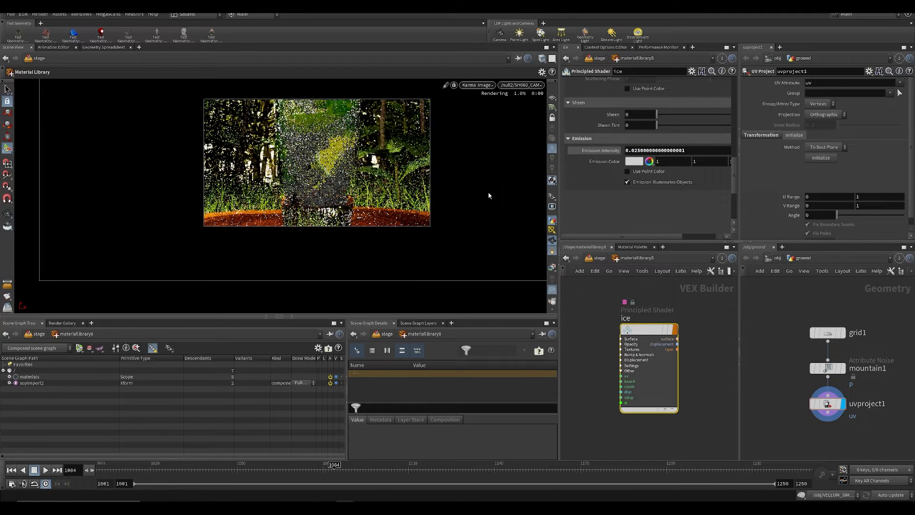
key(Up)
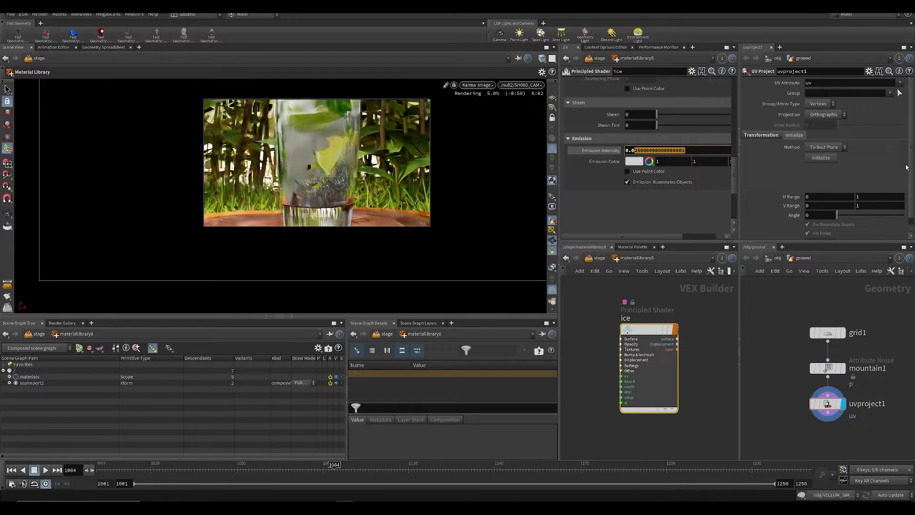
Step: Return to the stage network and open the fluid shader in materiallibrary9 at its opacity and fake caustics settings
click(599, 282)
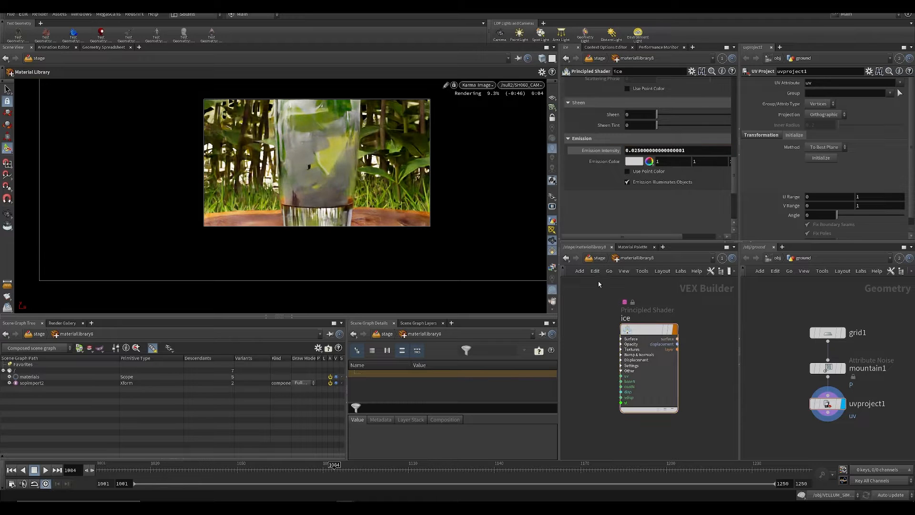
click(592, 264)
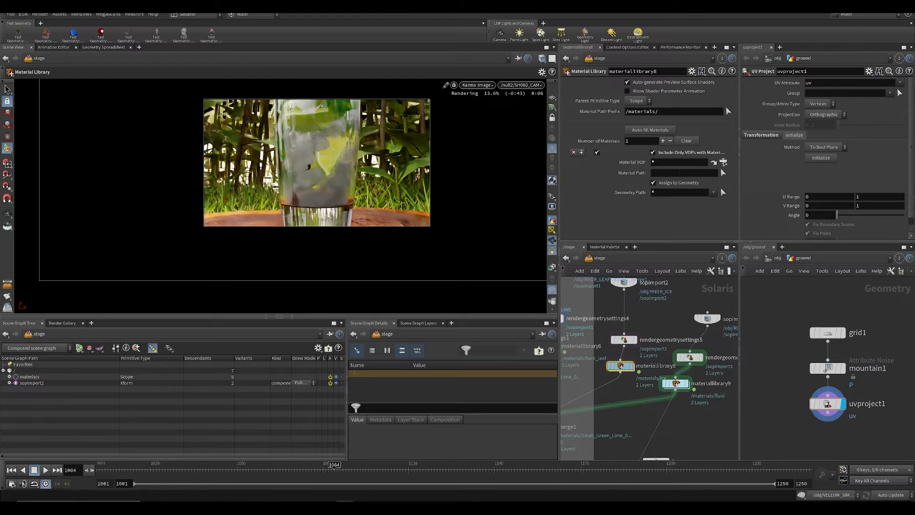
double_click(666, 377)
middle_drag(580, 345, 564, 344)
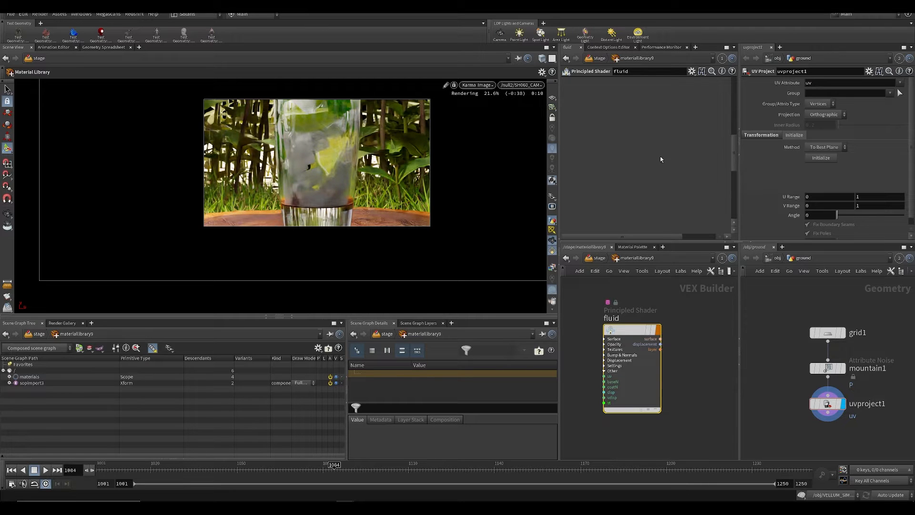
drag(735, 159, 734, 105)
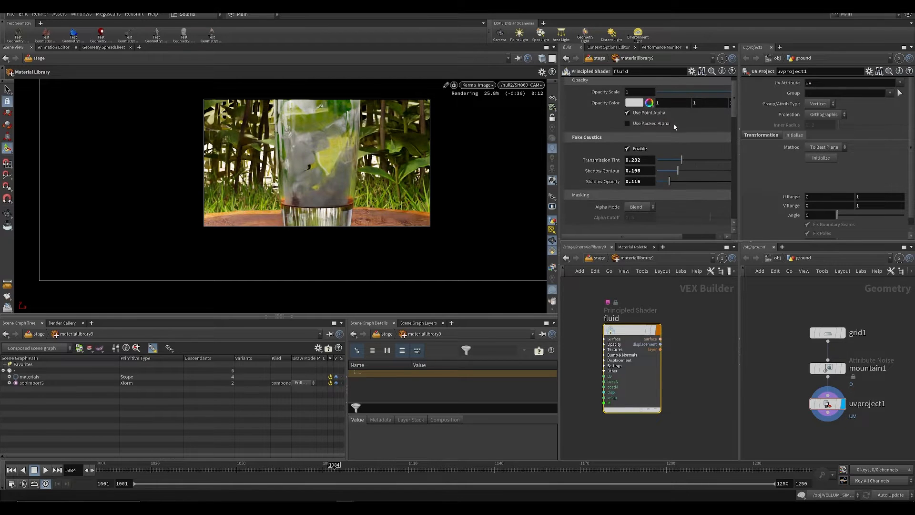
Step: Examine the ice, fluid and lime inside the glass in the Karma render up close
alt+middle_drag(351, 164, 348, 213)
alt+right_drag(331, 210, 357, 253)
mouse_move(357, 254)
alt+middle_down()
mouse_move(371, 256)
mouse_move(384, 184)
mouse_move(352, 250)
alt+middle_up()
alt+right_drag(353, 249, 332, 195)
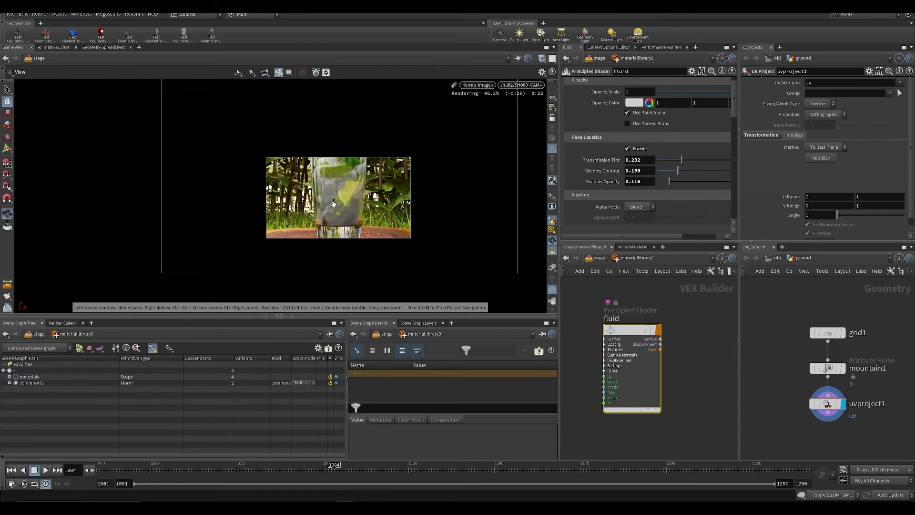
alt+middle_drag(332, 195, 319, 237)
scroll(320, 235, up, 3)
middle_drag(335, 280, 360, 250)
scroll(350, 178, up, 5)
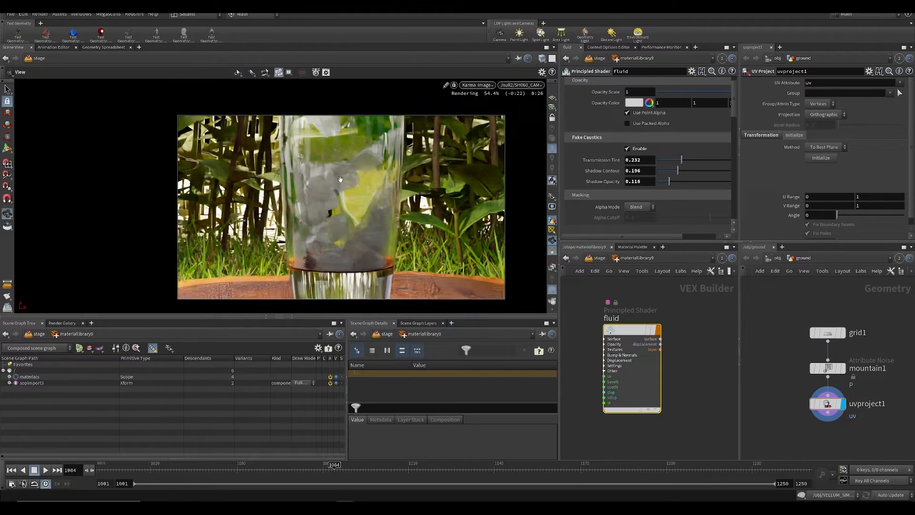
Step: Restore the full perspective render of the shot, leave the fluid material for the stage network, and save the scene
key(space+1)
scroll(586, 309, down, 3)
key(ctrl+s)
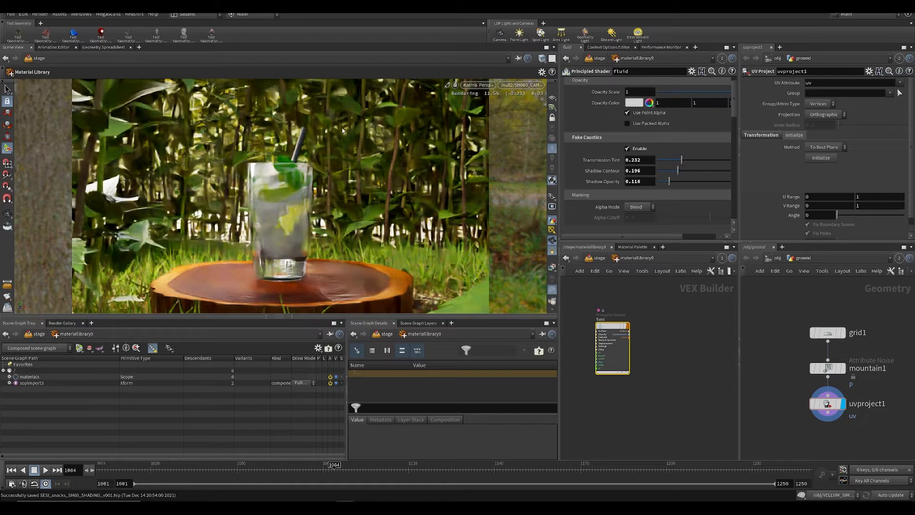
key(u)
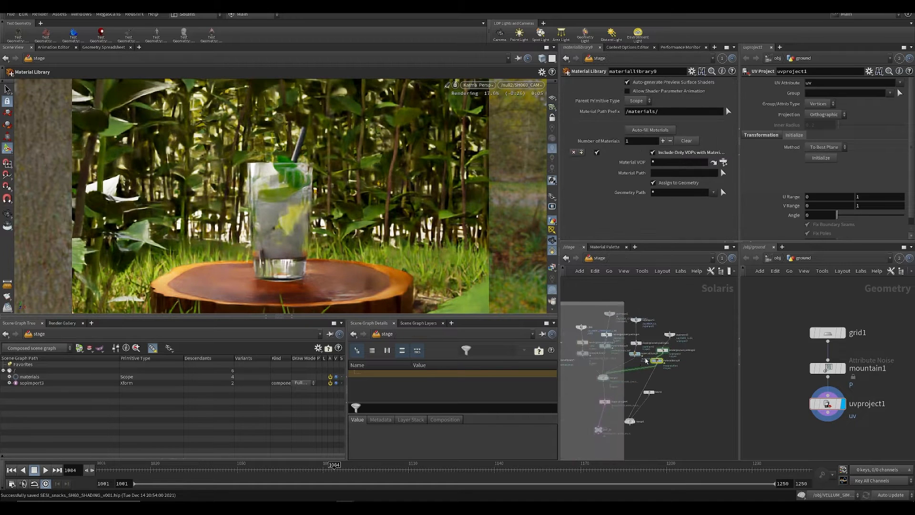
key(ctrl+s)
Step: Review the USD Render ROP settings inside the karma1 node, then return to the stage network
middle_drag(687, 408, 674, 365)
click(649, 374)
middle_drag(638, 392, 685, 363)
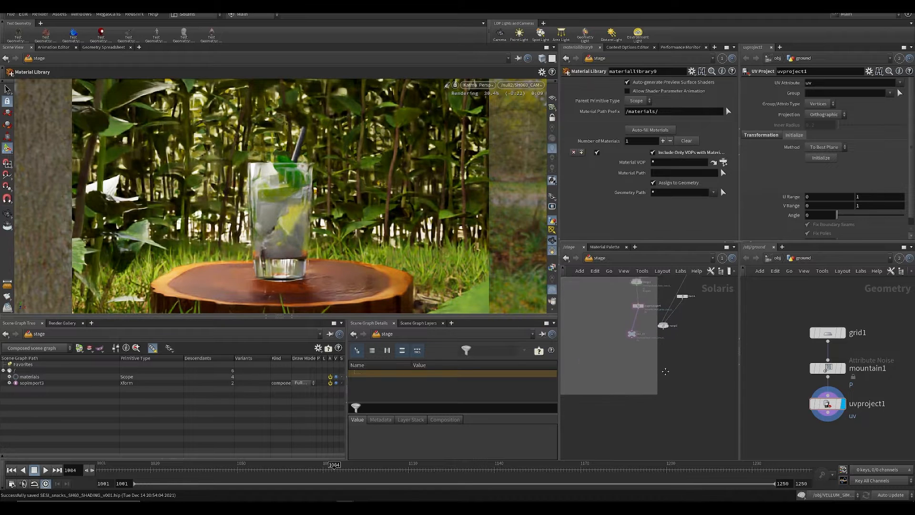
scroll(643, 381, down, 4)
middle_drag(606, 410, 668, 329)
scroll(667, 334, up, 4)
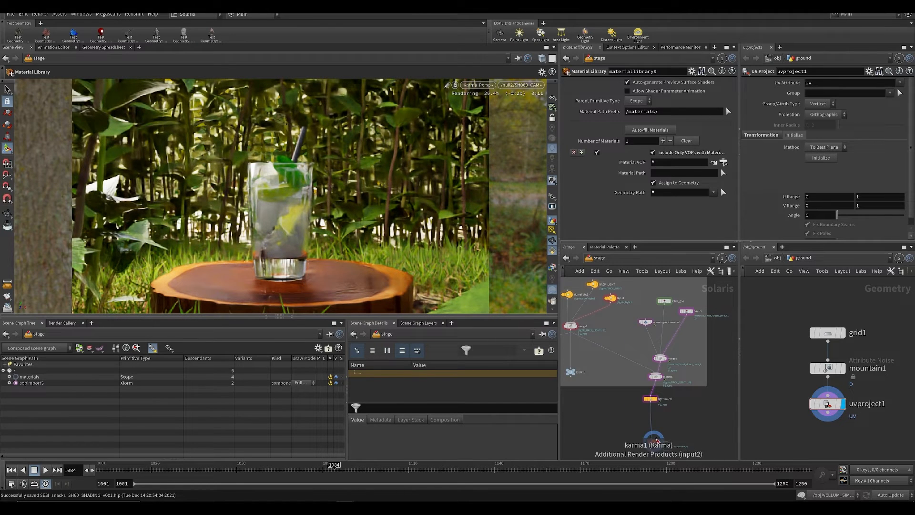
double_click(653, 440)
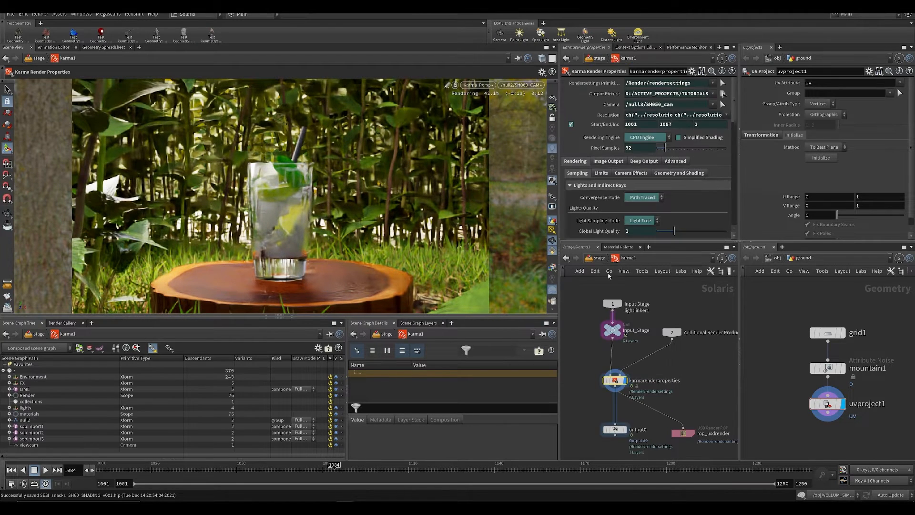
click(683, 433)
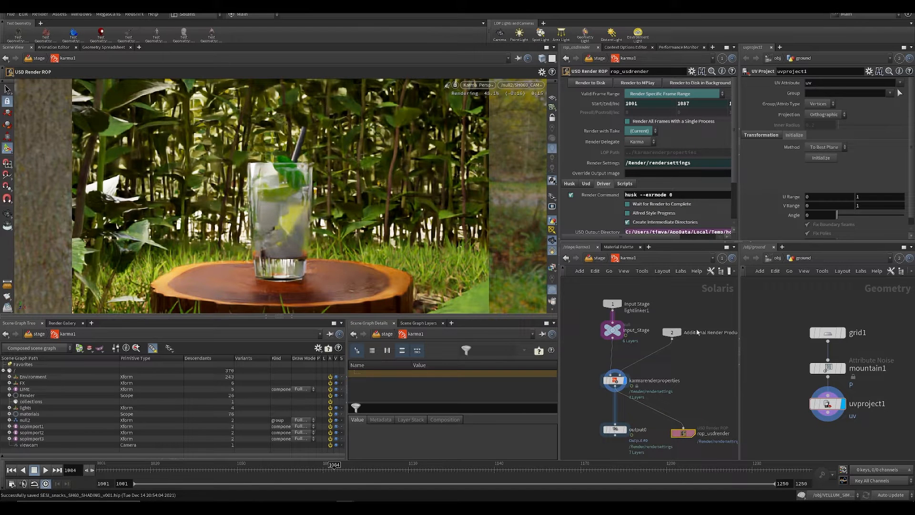
click(591, 259)
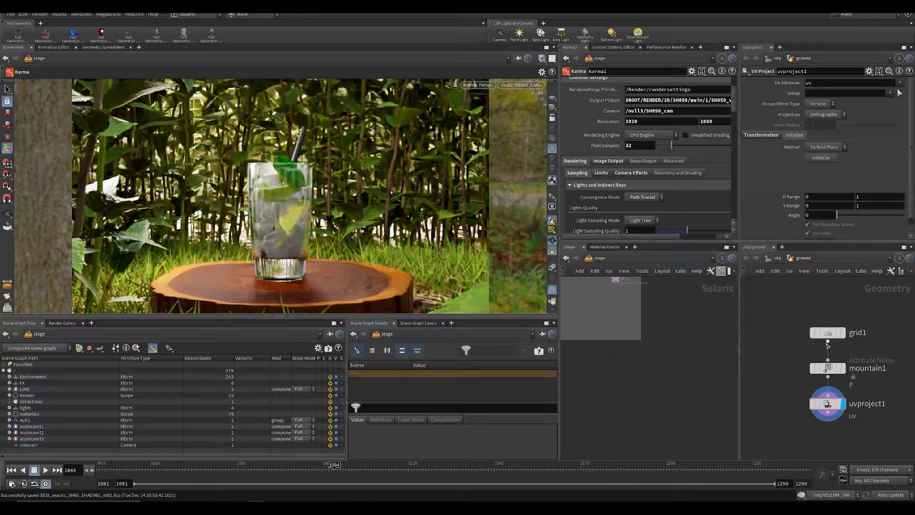
Step: Open the object-level network while keeping the viewport linked to the stage, and set the viewport renderer to Houdini GL
scroll(657, 351, down, 5)
middle_drag(656, 351, 615, 321)
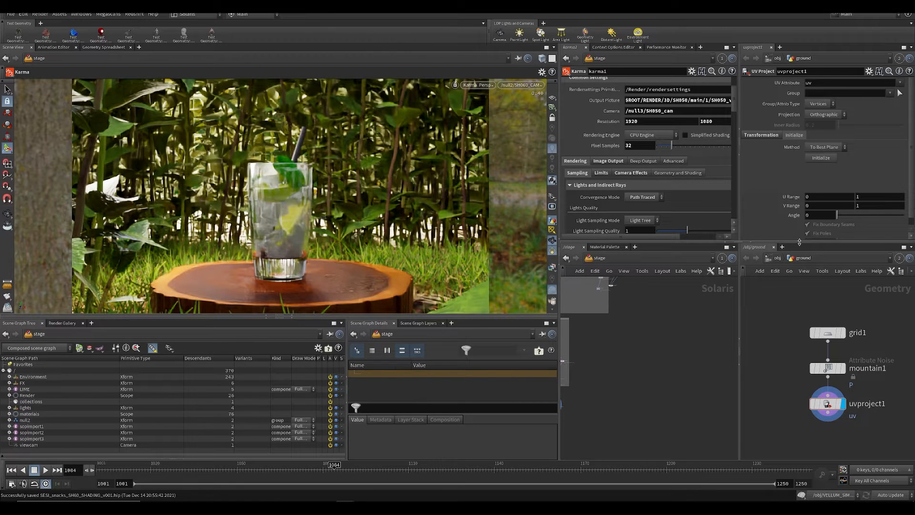
click(777, 259)
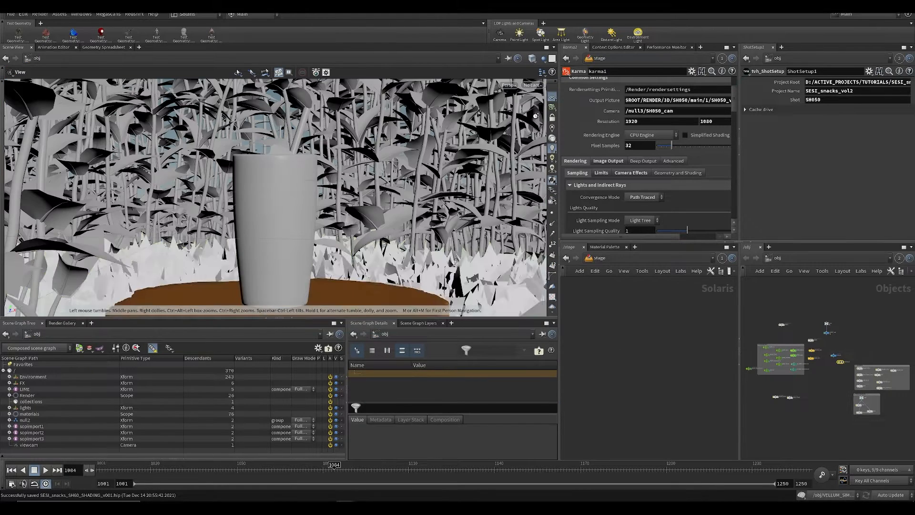
click(508, 58)
click(519, 98)
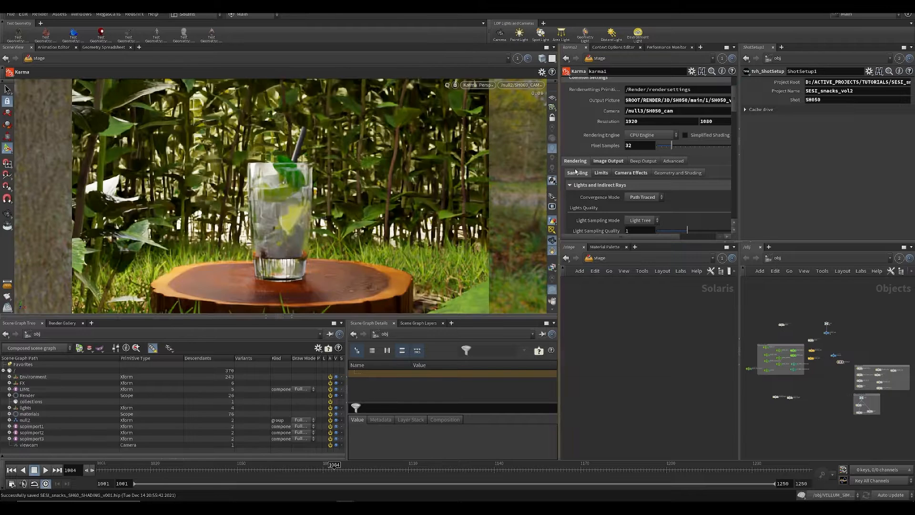
click(479, 85)
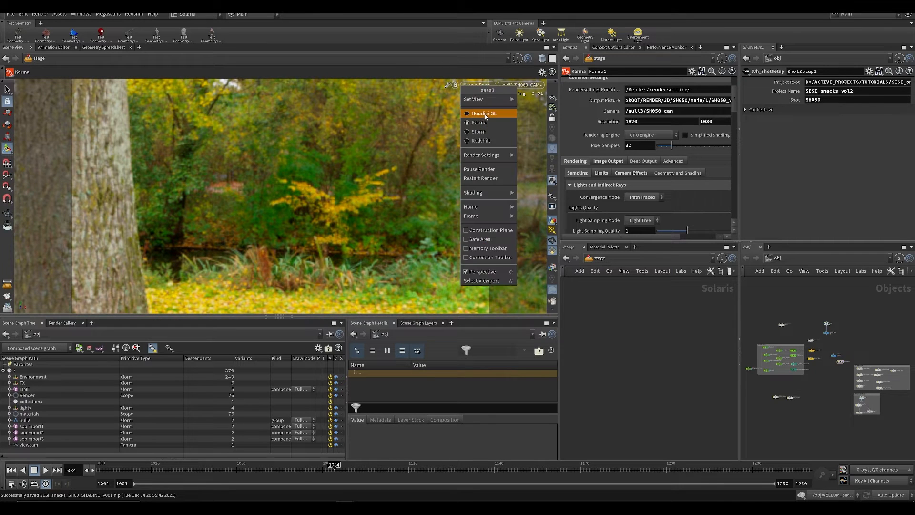
click(485, 114)
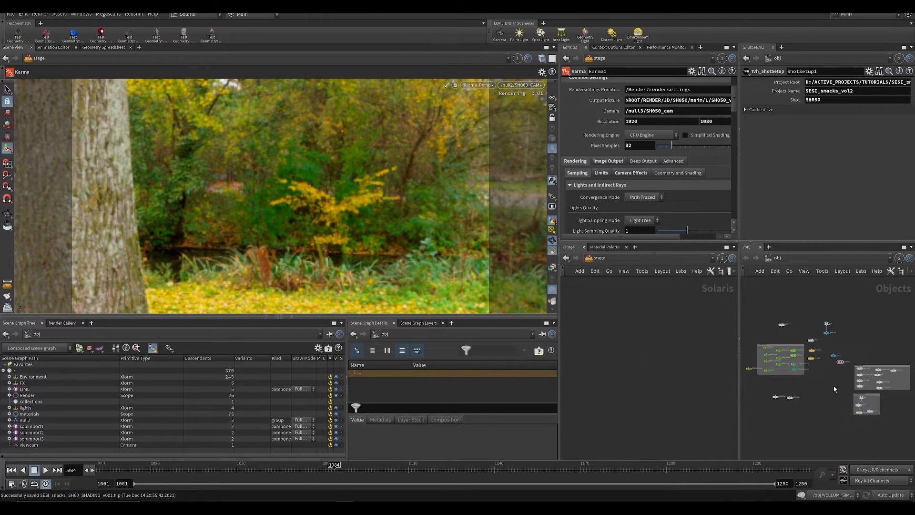
Step: Locate the Bubble_sim object in the object network and open its geometry network
scroll(820, 381, up, 3)
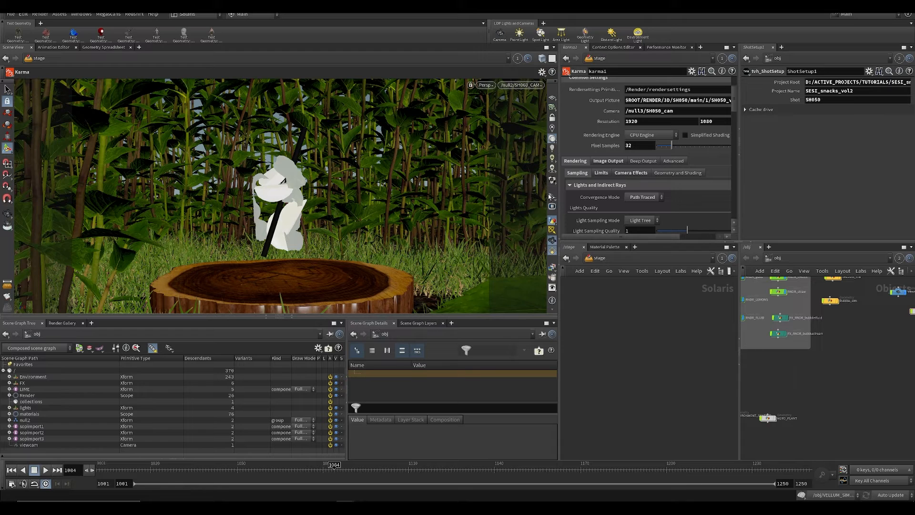
middle_drag(839, 371, 901, 404)
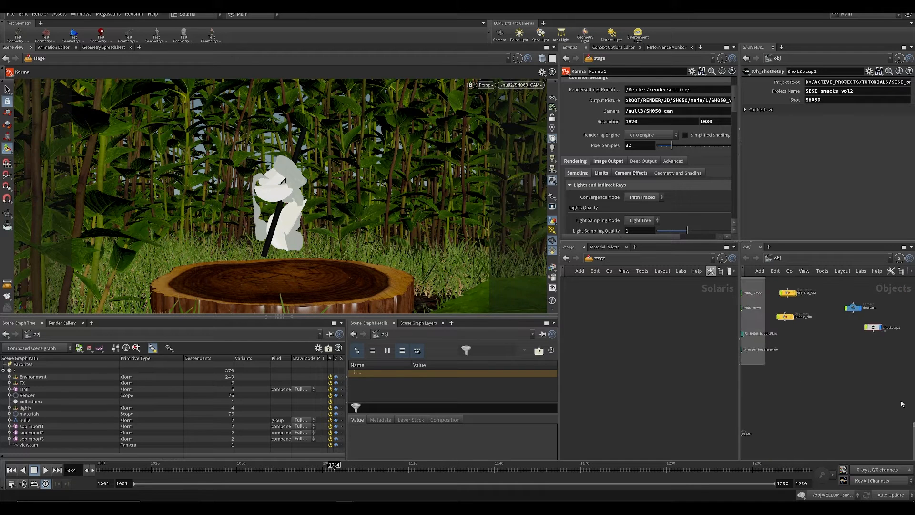
middle_drag(745, 373, 772, 390)
scroll(841, 363, up, 1)
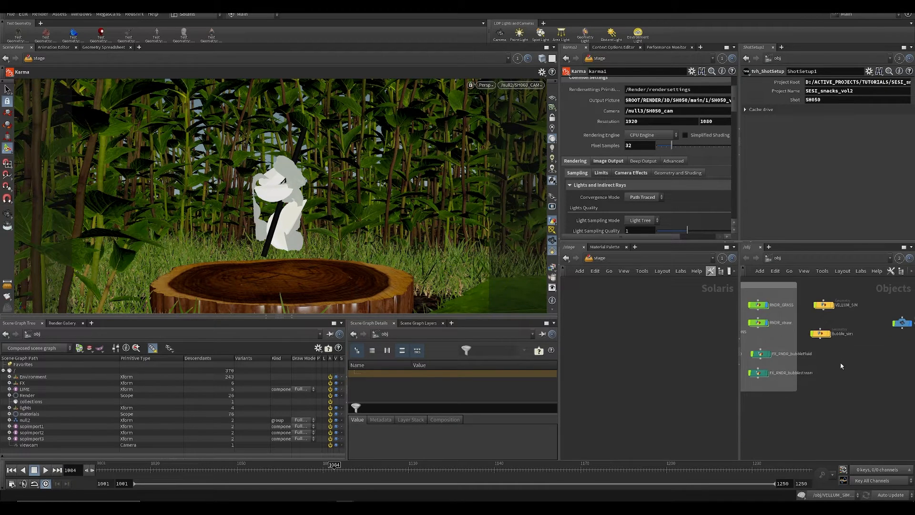
double_click(820, 333)
Step: Add a SOP Import node to the stage with OUT_bubbles_fluid from Bubble_sim as its SOP path, and display it
key(Tab)
text(sop import)
key(Return)
click(581, 312)
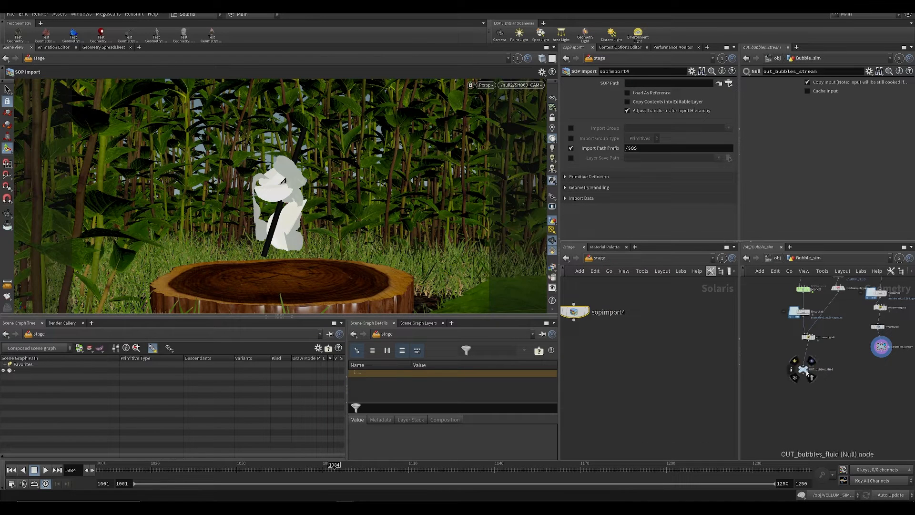
drag(805, 371, 645, 85)
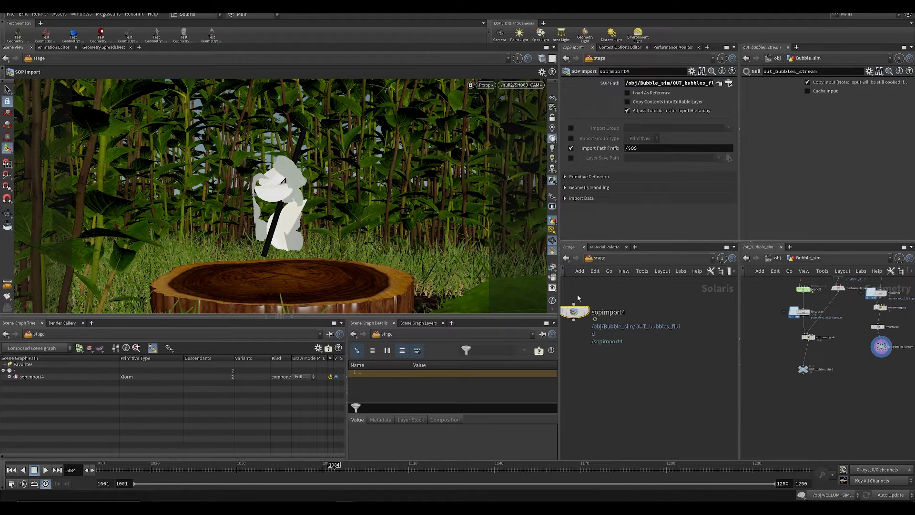
click(586, 313)
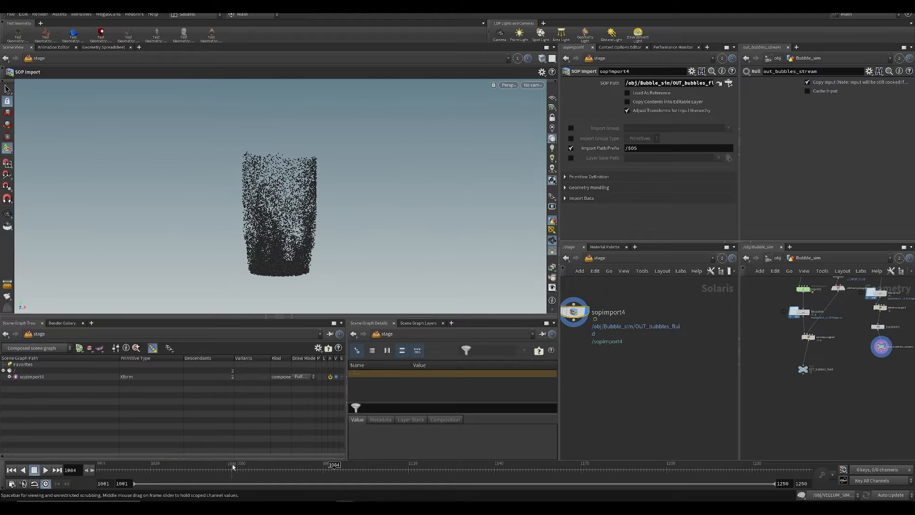
Step: Try placing a Fetch node beside the bubbles import and copying the sceneimportcameras1 node
scroll(655, 369, down, 3)
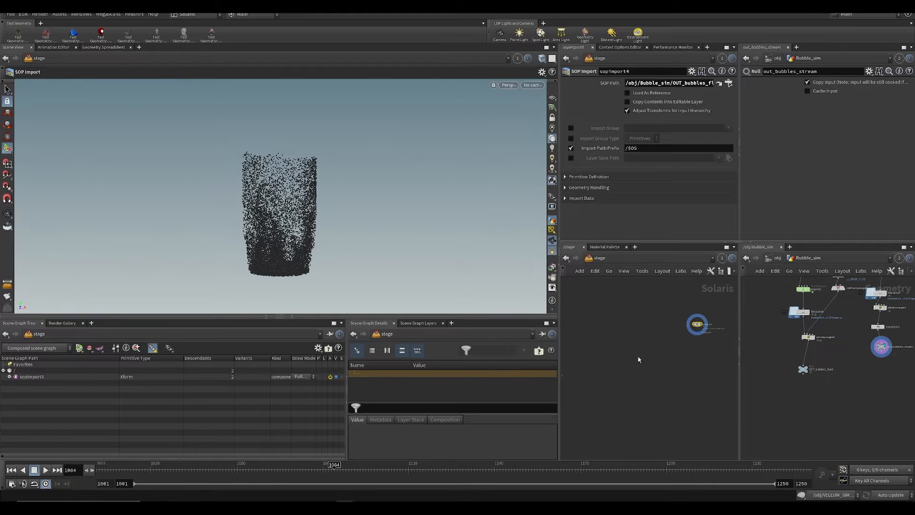
key(Tab)
text(fetch)
key(Return)
click(692, 360)
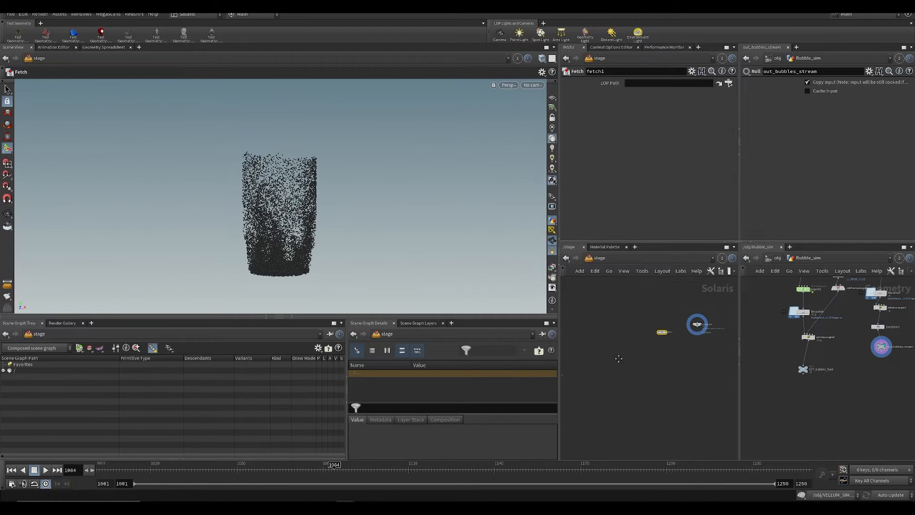
scroll(662, 348, up, 3)
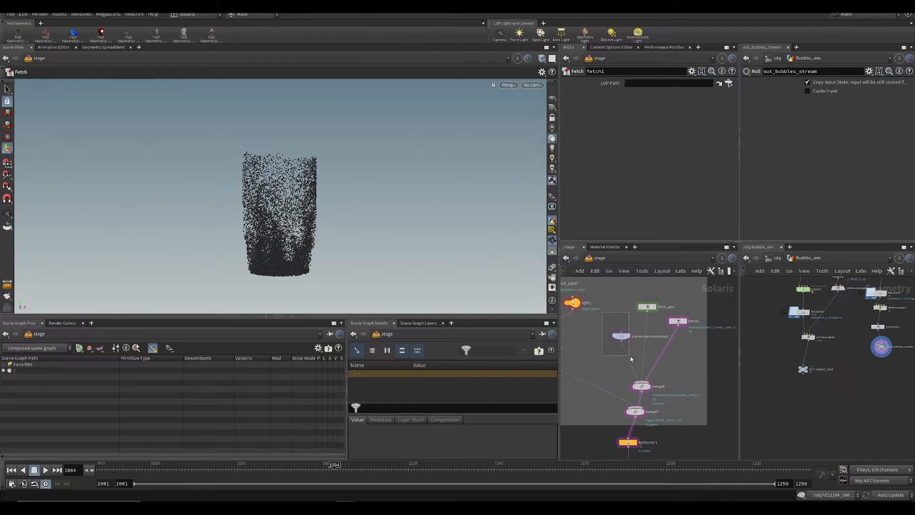
click(621, 336)
key(ctrl+c)
middle_drag(715, 371, 579, 366)
scroll(580, 365, down, 3)
click(654, 309)
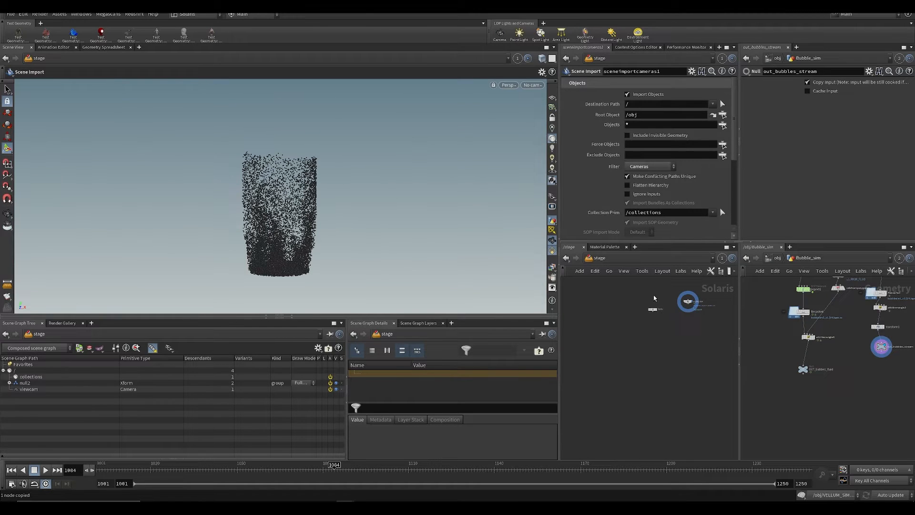
key(Delete)
Step: Move the bubbles SOP Import closer to the main network and feed it into a new Merge node
drag(688, 301, 591, 364)
middle_drag(600, 384, 729, 344)
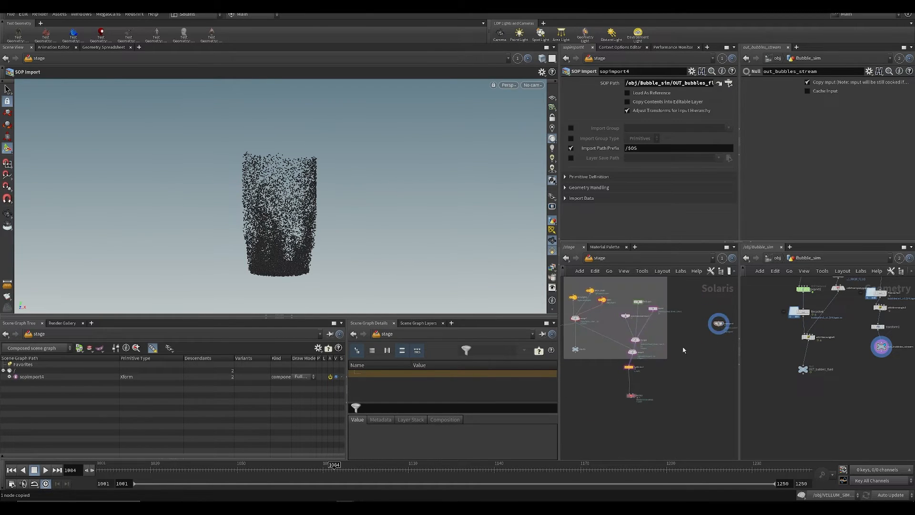
key(Tab)
text(merge)
key(Return)
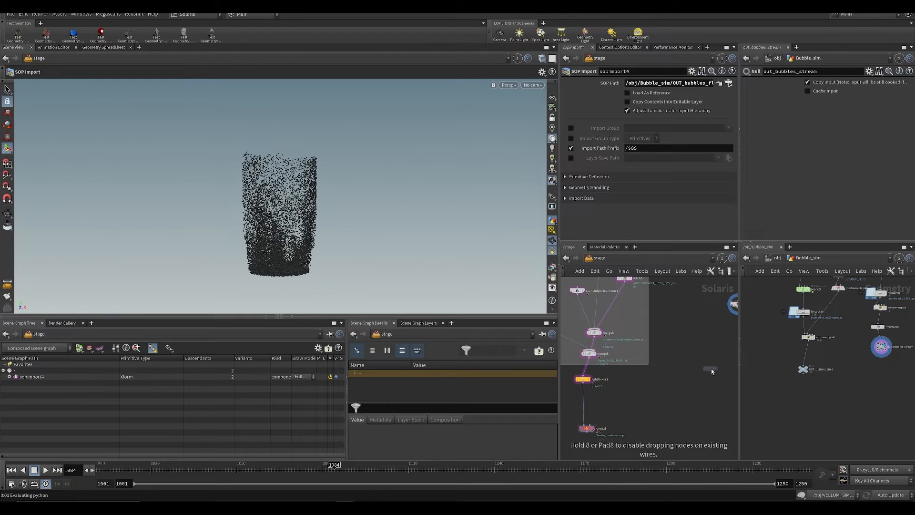
click(711, 368)
drag(692, 327, 684, 365)
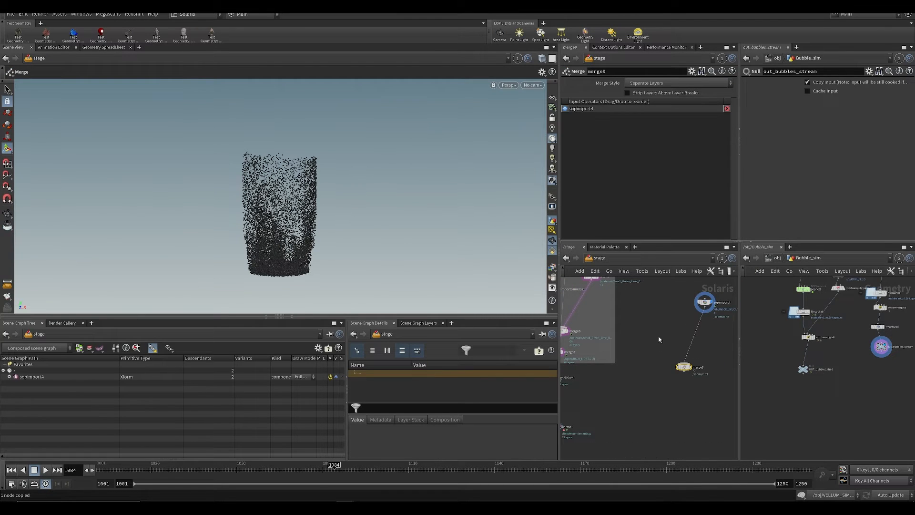
Step: Add a Fetch node beside the bubbles import and set its LOP path to ../sceneimportcameras1
key(Tab)
key(Escape)
key(ctrl+v)
middle_drag(686, 289, 710, 319)
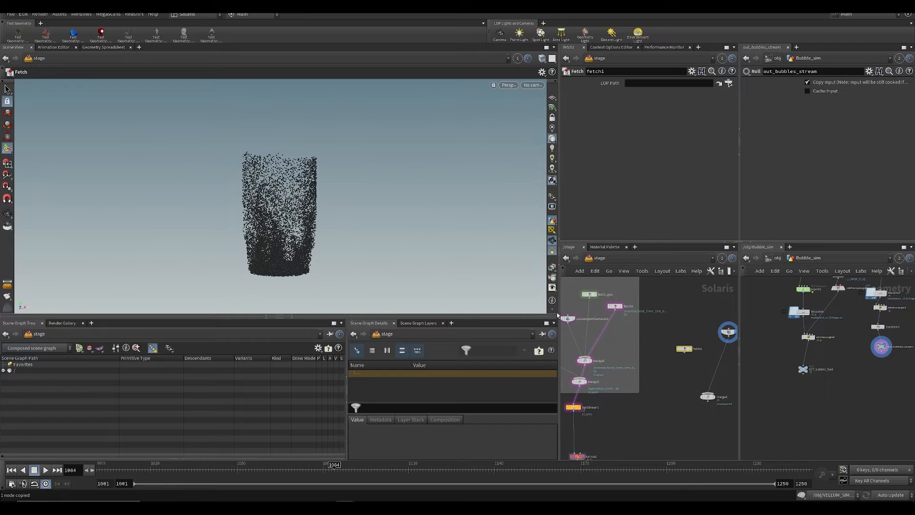
drag(669, 96, 662, 89)
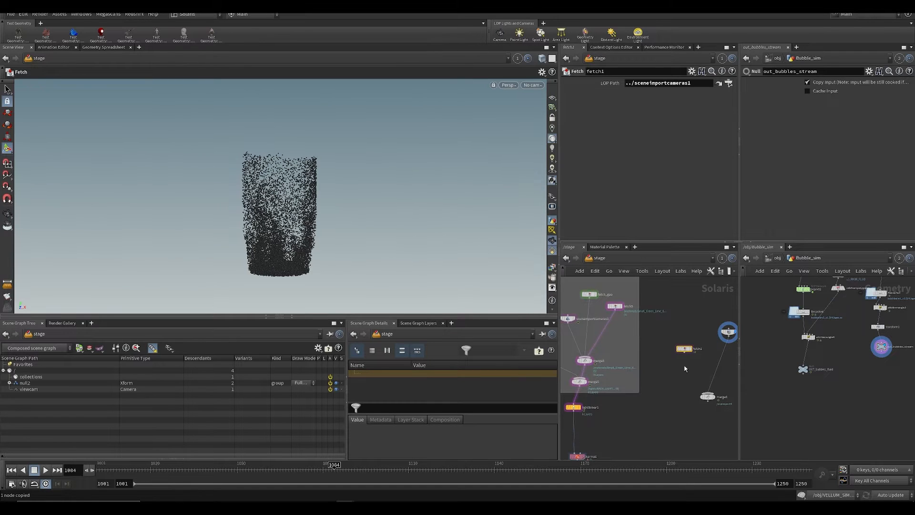
Step: Connect the camera Fetch into the displayed Merge, save the scene, and view the bubbles through /null2/SH060_CAM
click(705, 392)
click(717, 397)
middle_drag(715, 396, 680, 362)
key(ctrl+s)
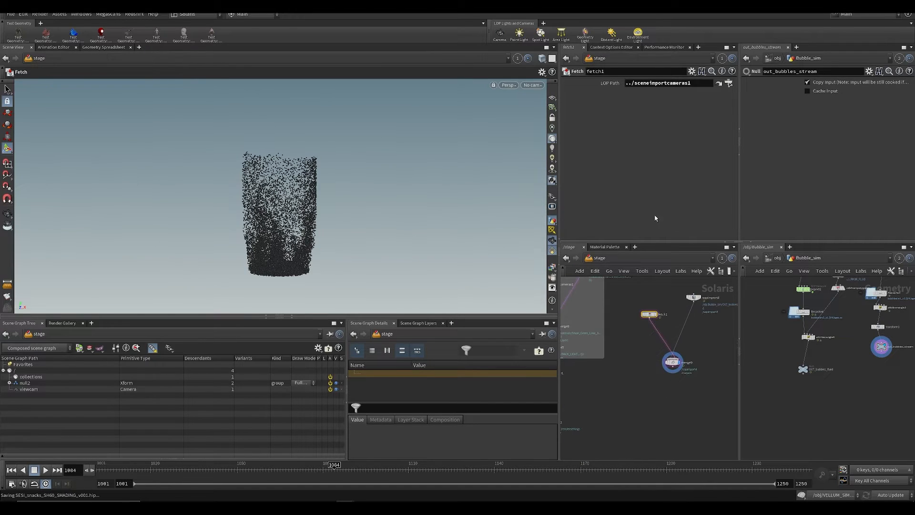
click(532, 84)
click(543, 94)
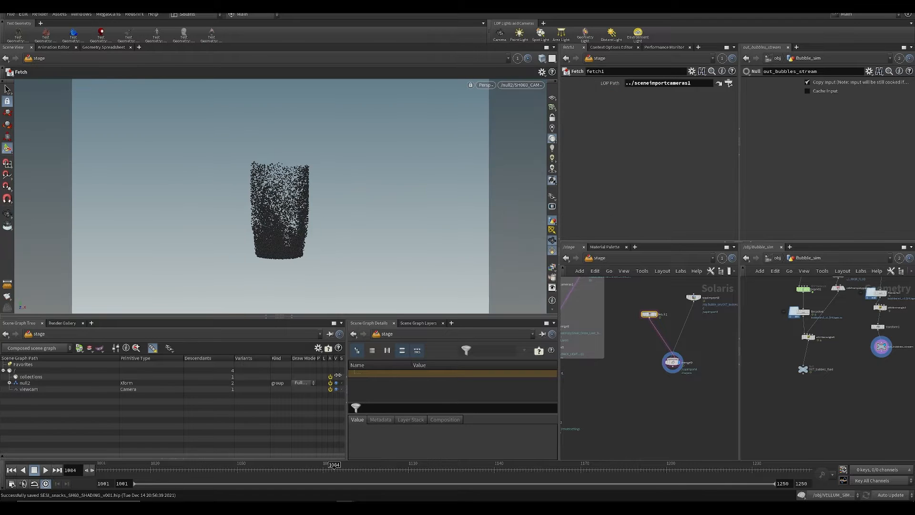
Step: Insert an Attribute Create node between attribwrangle4 and OUT_bubbles_fluid in the Bubble_sim network
drag(353, 470, 358, 490)
scroll(773, 326, up, 3)
scroll(699, 318, up, 2)
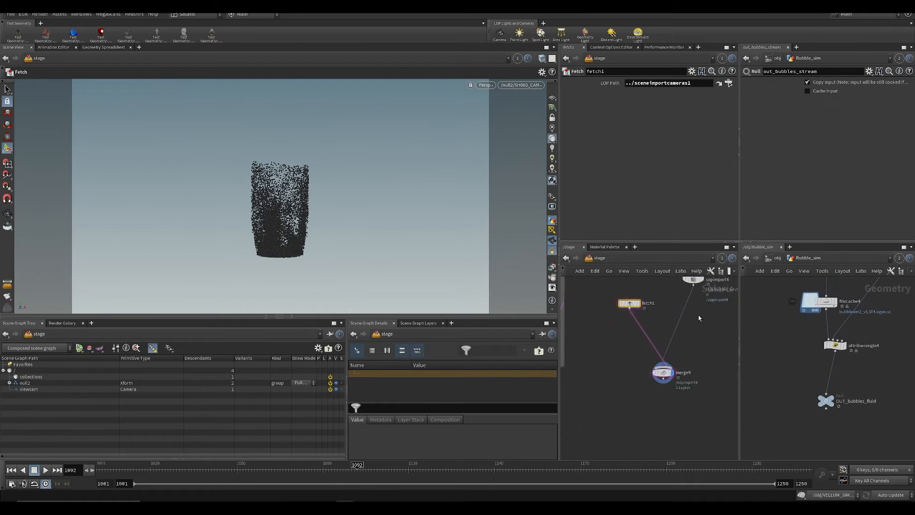
key(Tab)
text(acre)
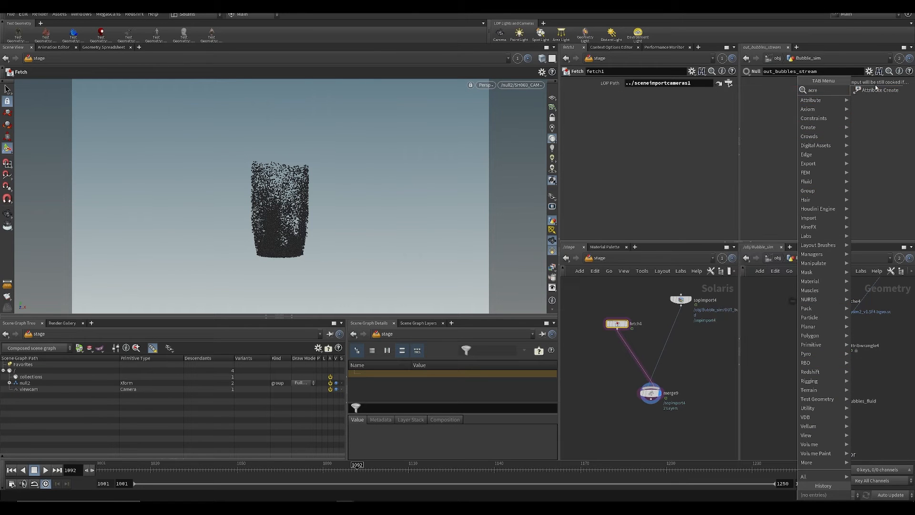
click(876, 89)
click(827, 371)
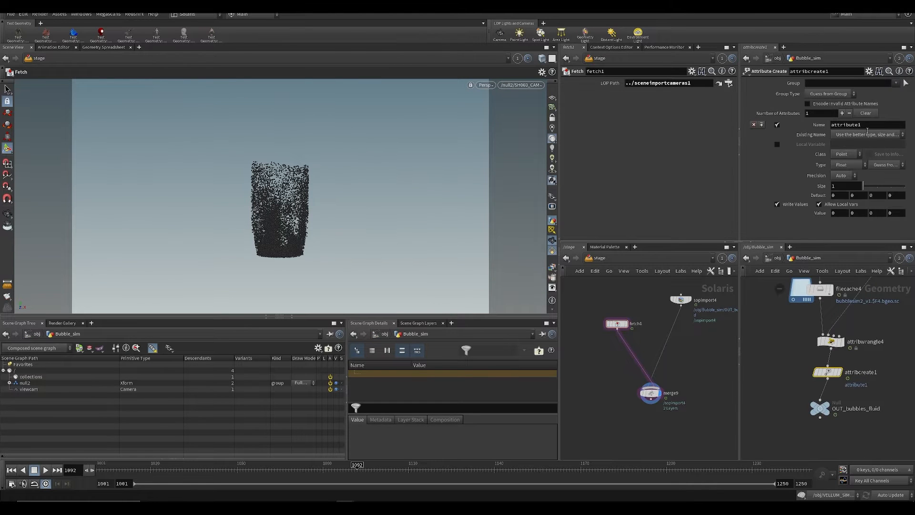
Step: Name the new attribute pscale with a value of .005, save the scene, and switch the viewport renderer to Karma
double_click(867, 126)
text(pscale)
key(Return)
text(.005)
key(Return)
key(ctrl+s)
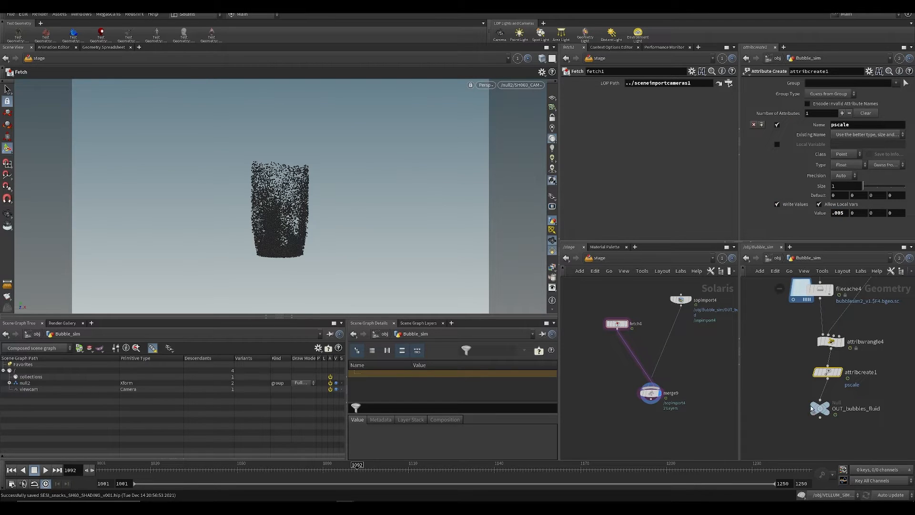
click(486, 85)
click(498, 122)
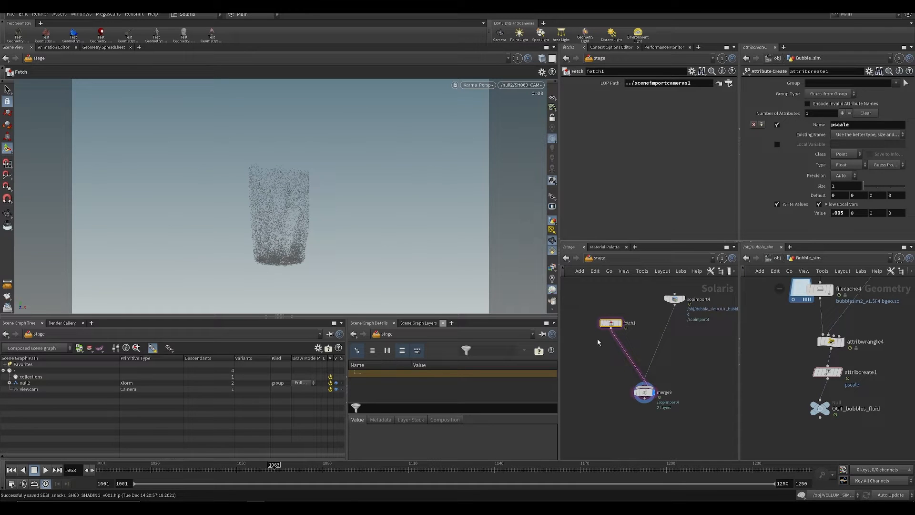
Step: Insert a Material Library between fetch1 and merge9 and create a Principled Shader inside it
key(Tab)
text(mat)
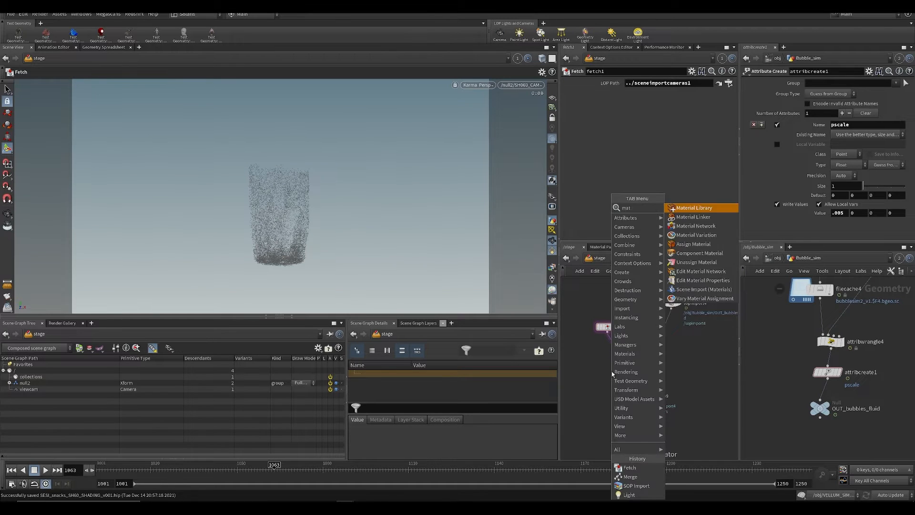
click(689, 208)
click(611, 377)
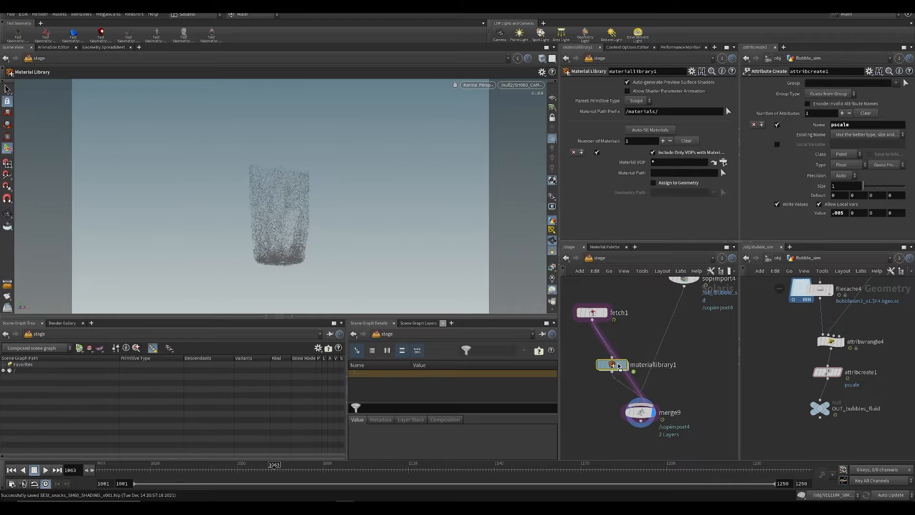
double_click(607, 365)
key(Tab)
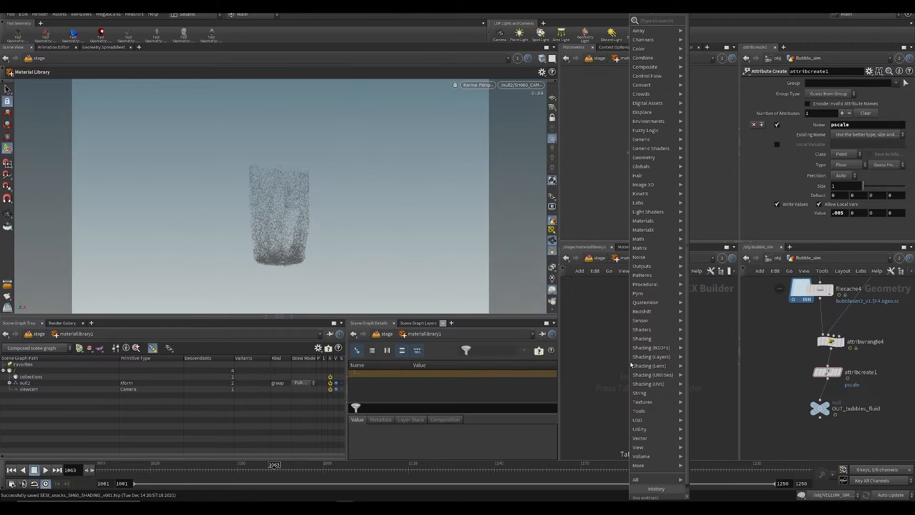
text(prin)
key(Return)
click(630, 362)
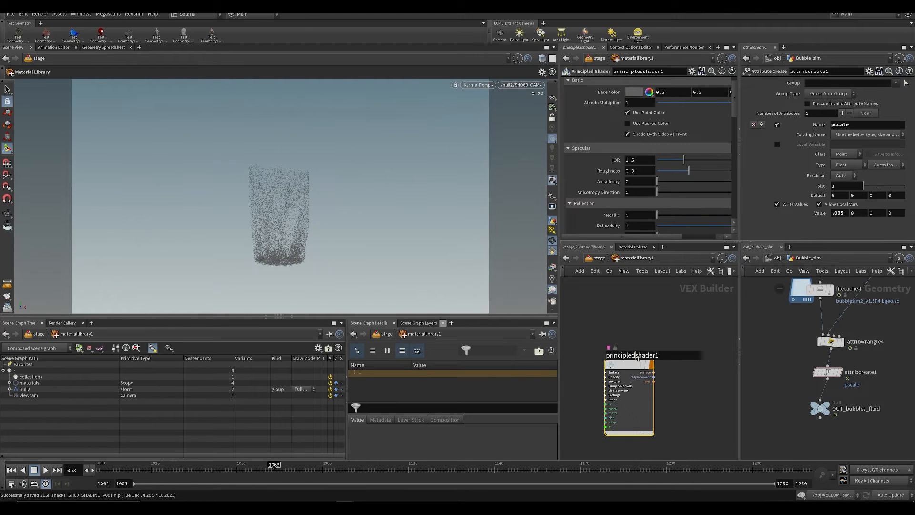
Step: Rename the Principled Shader as particles and return to the stage network
double_click(636, 356)
text(par)
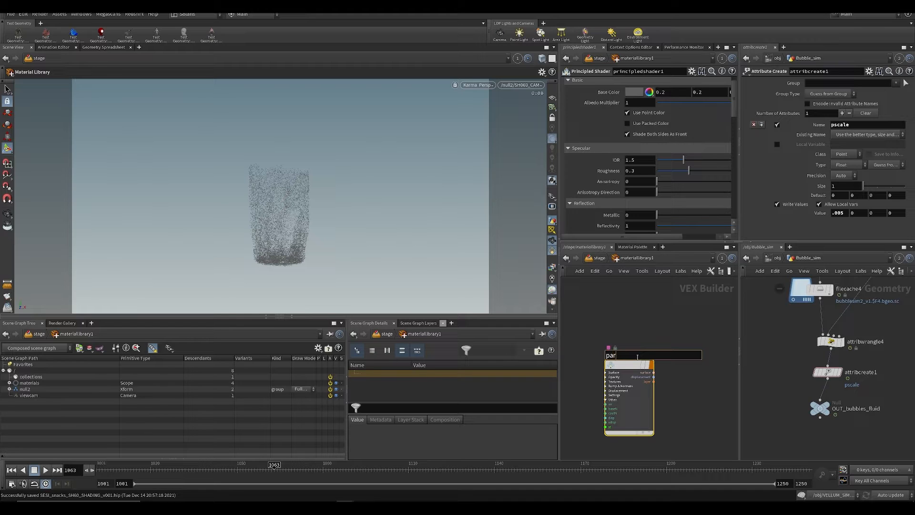
text(ticles)
key(Return)
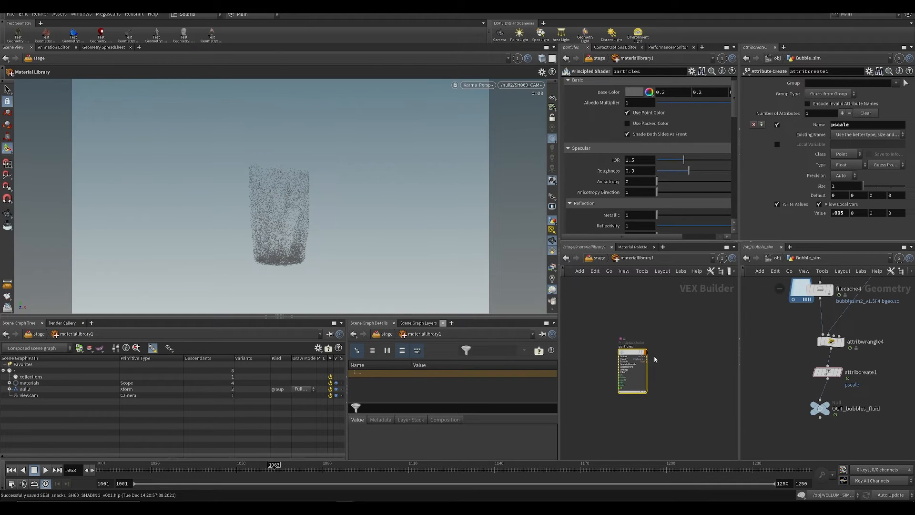
key(u)
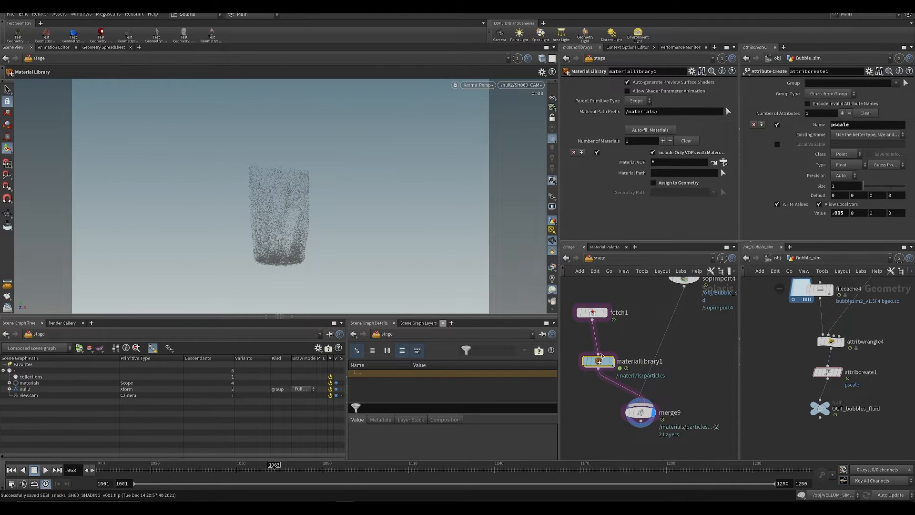
Step: Examine the Karma-rendered bubbles at frames 1075 and 1090
click(298, 466)
mouse_move(301, 465)
mouse_down()
mouse_move(243, 465)
mouse_move(309, 465)
mouse_up()
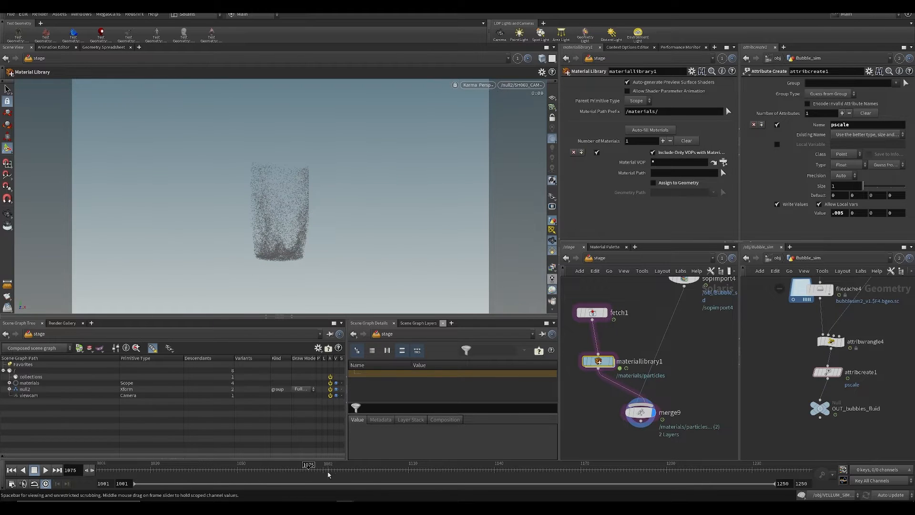
click(351, 468)
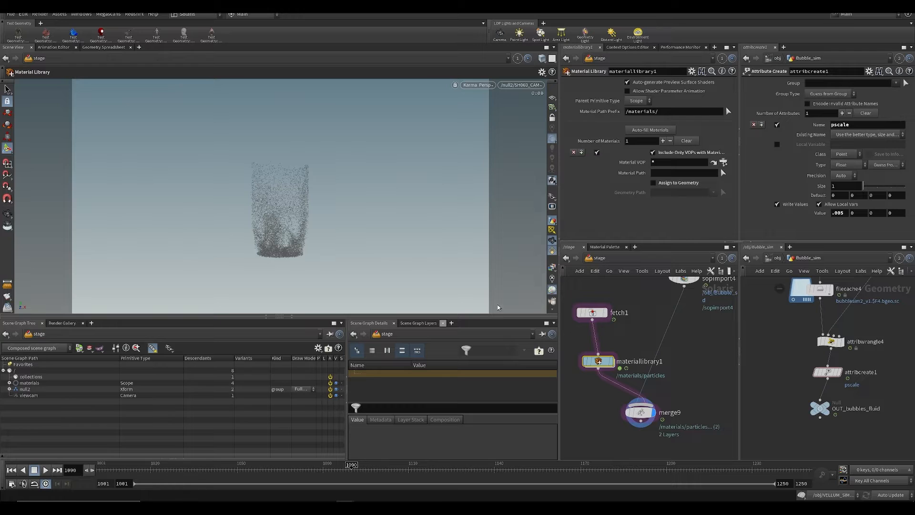
Step: Set the particles shader's base color to light grey (0.75) and check the bubbles at frame 1098
double_click(597, 361)
click(634, 93)
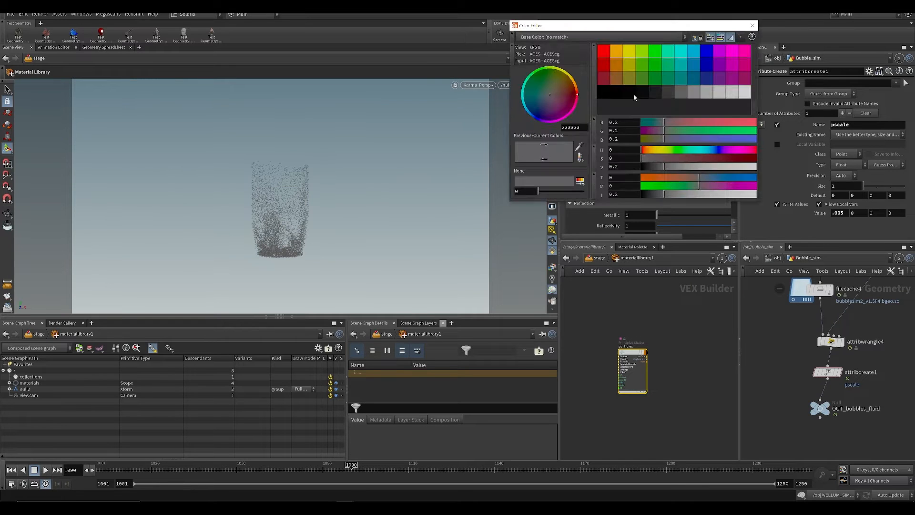
click(746, 90)
click(752, 25)
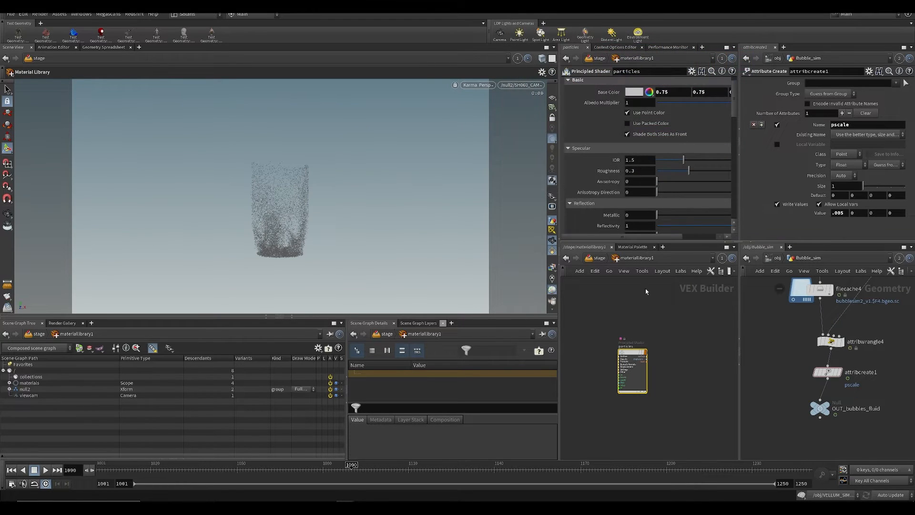
click(375, 468)
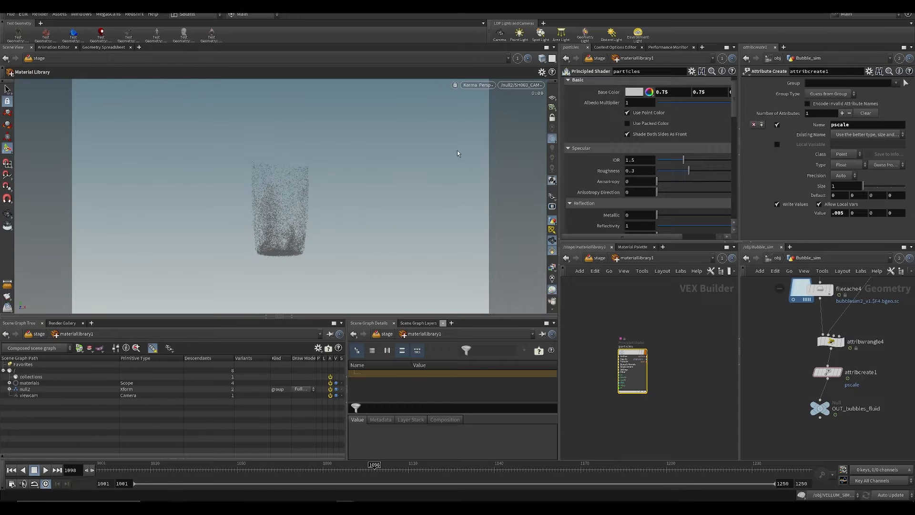
Step: Enable Assign to Geometry on the material library with geometry path *, and save the scene
scroll(615, 324, up, 1)
click(600, 257)
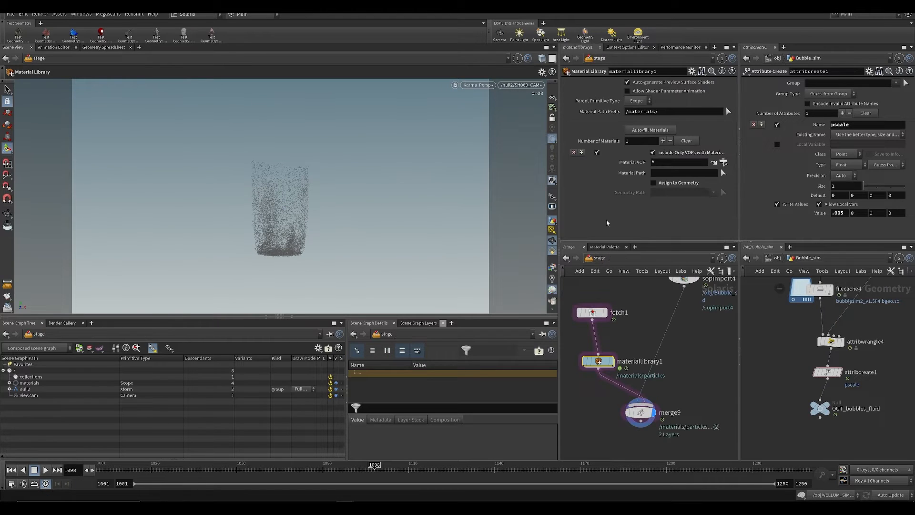
click(663, 183)
text(*)
key(Return)
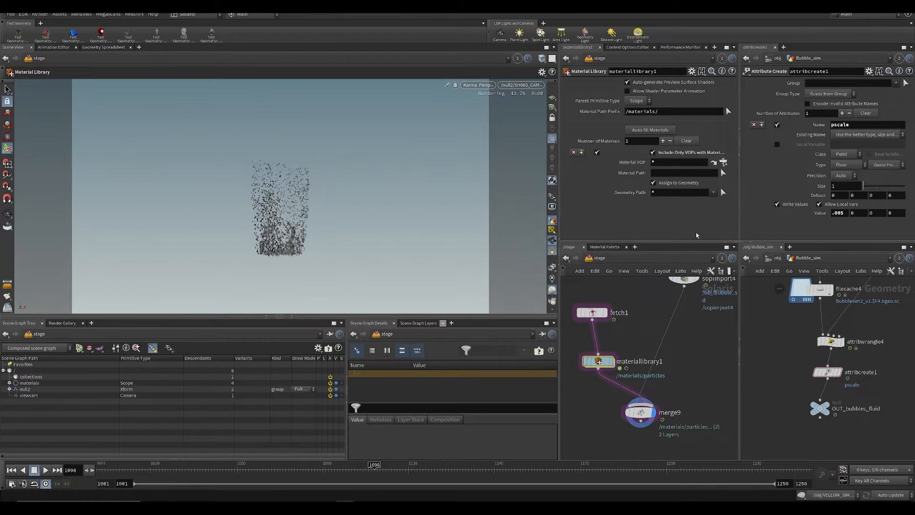
key(ctrl+s)
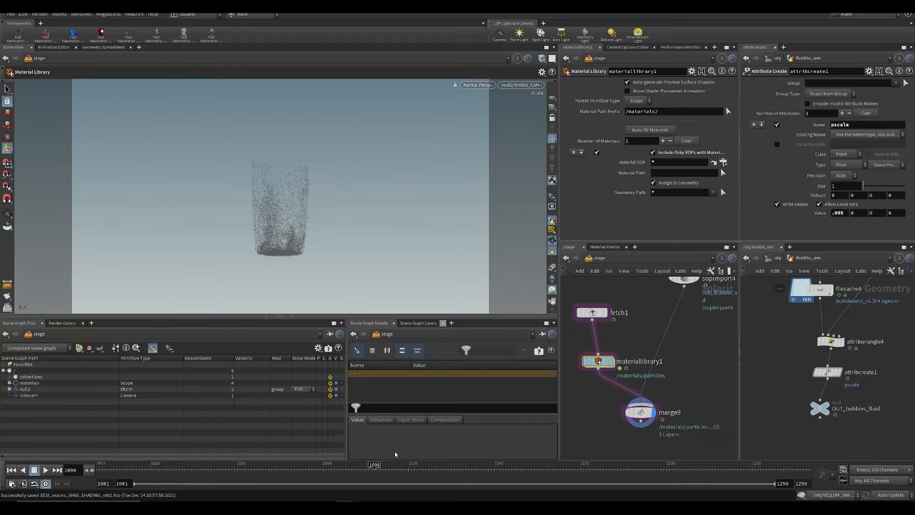
Step: At frame 1092, compare the displayed output of materiallibrary1 with that of merge9
click(357, 470)
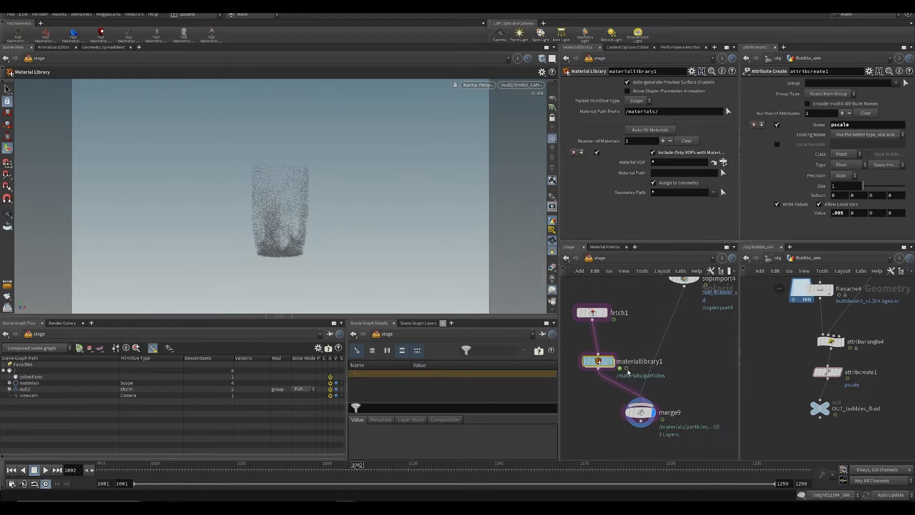
click(612, 361)
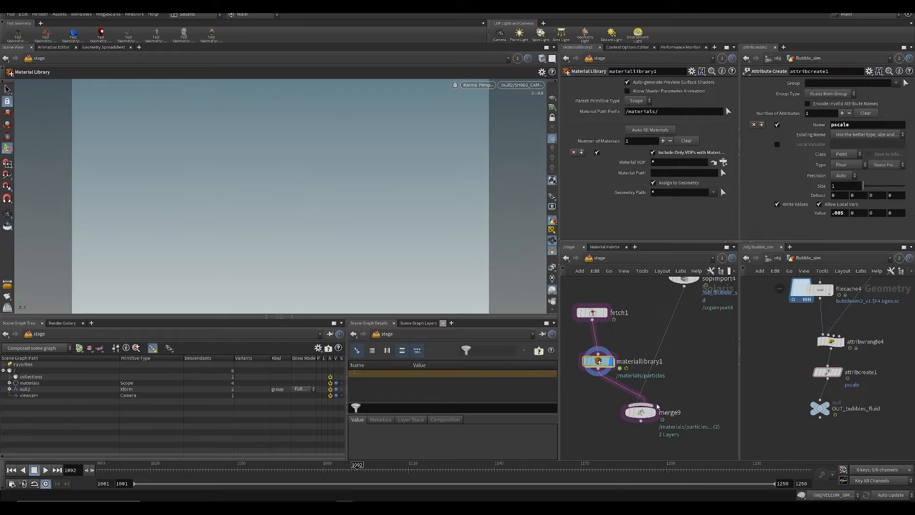
click(657, 410)
Step: Set the viewport background color scheme to Dark and save the scene
key(d)
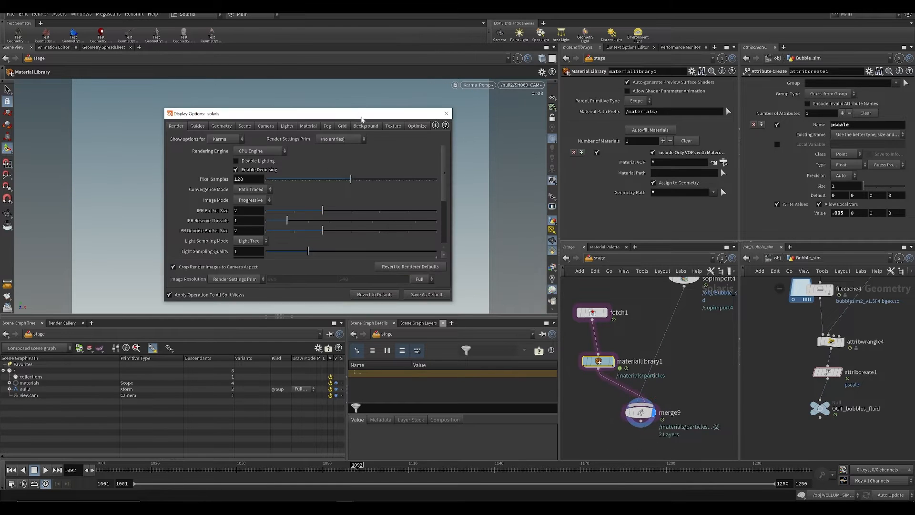
click(366, 126)
click(230, 140)
click(229, 162)
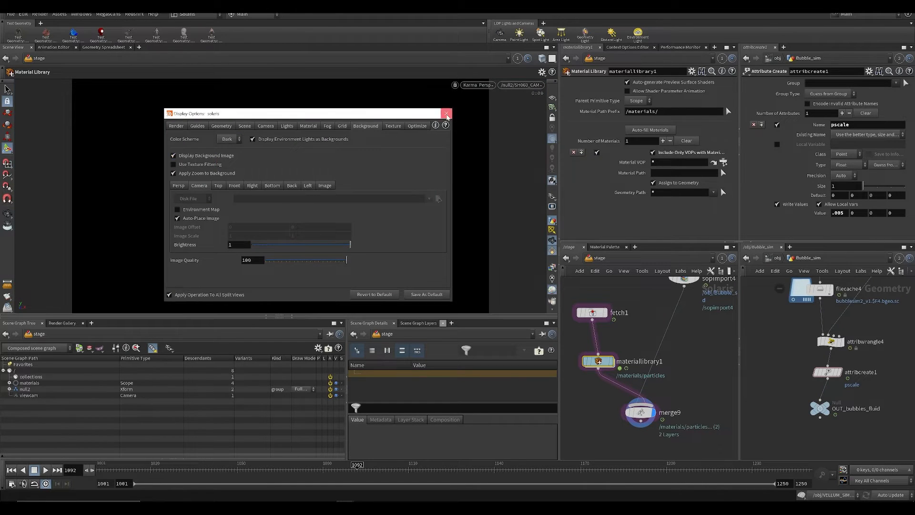
click(446, 114)
key(ctrl+s)
Step: Try a pure red base color on the particles shader
double_click(598, 361)
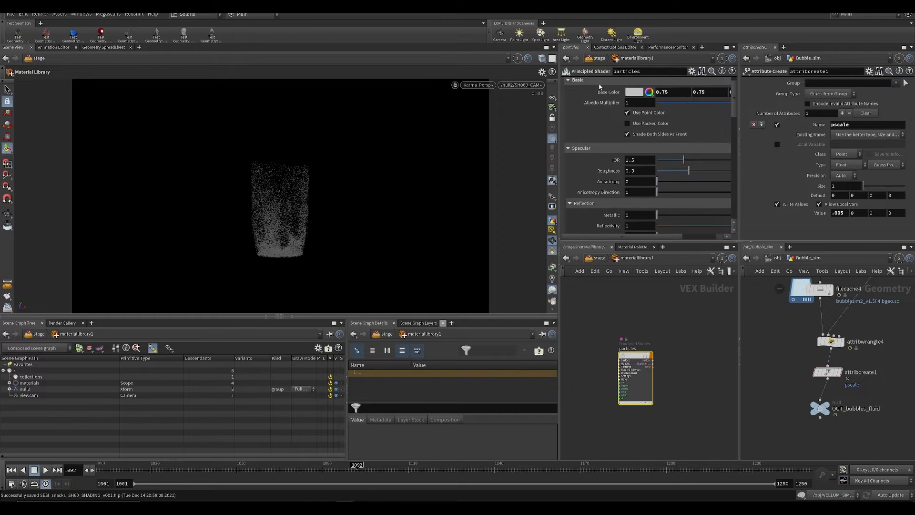
click(634, 92)
click(604, 52)
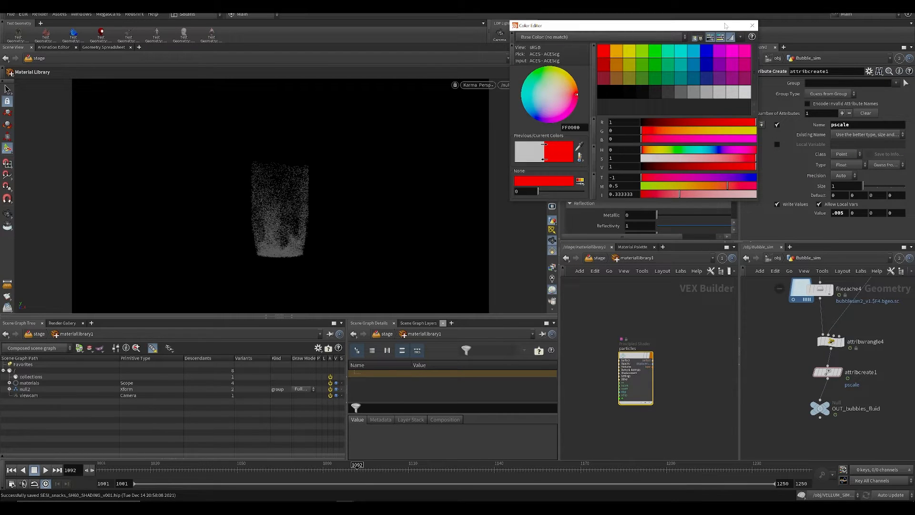
click(752, 26)
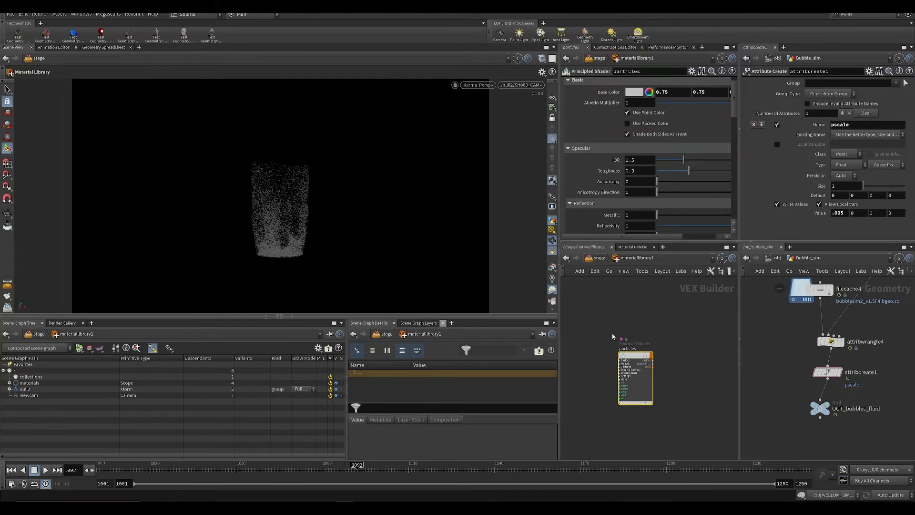
Step: Auto-fill the material library with the particles material, set its geometry path to *, and save the scene
click(598, 259)
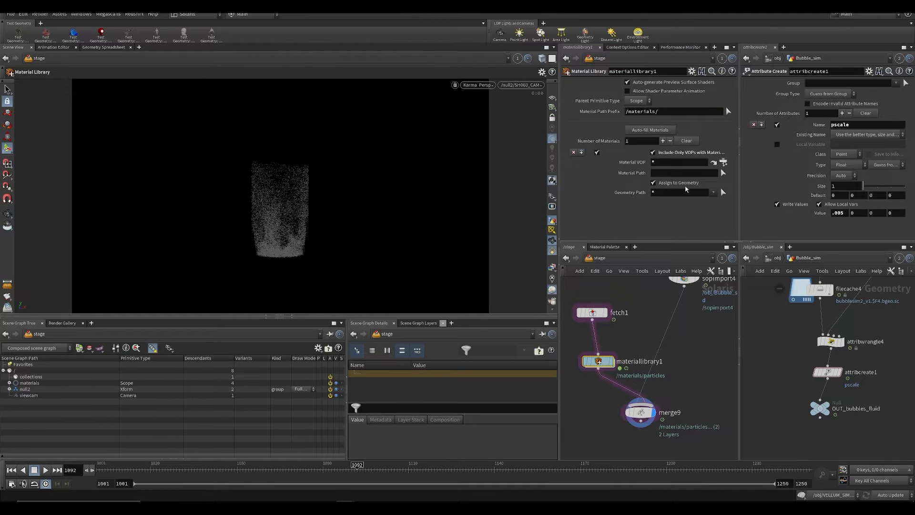
click(650, 130)
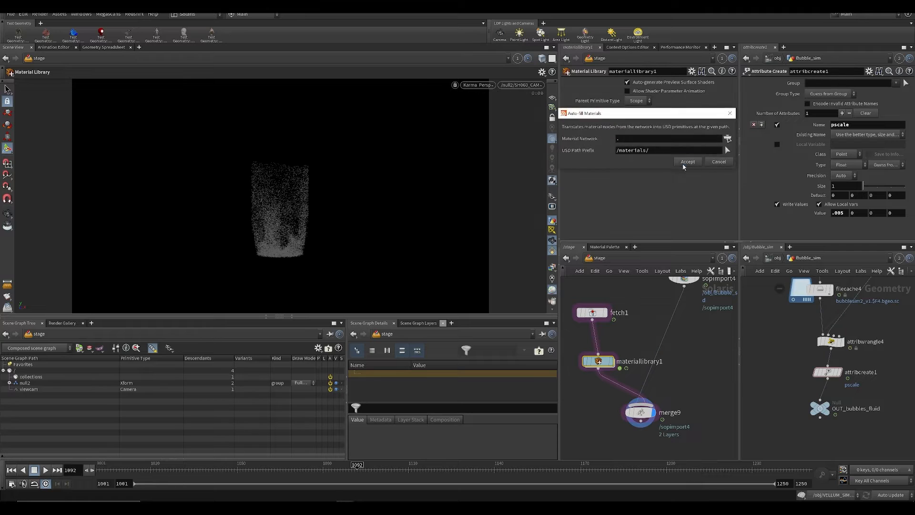
key(ctrl+s)
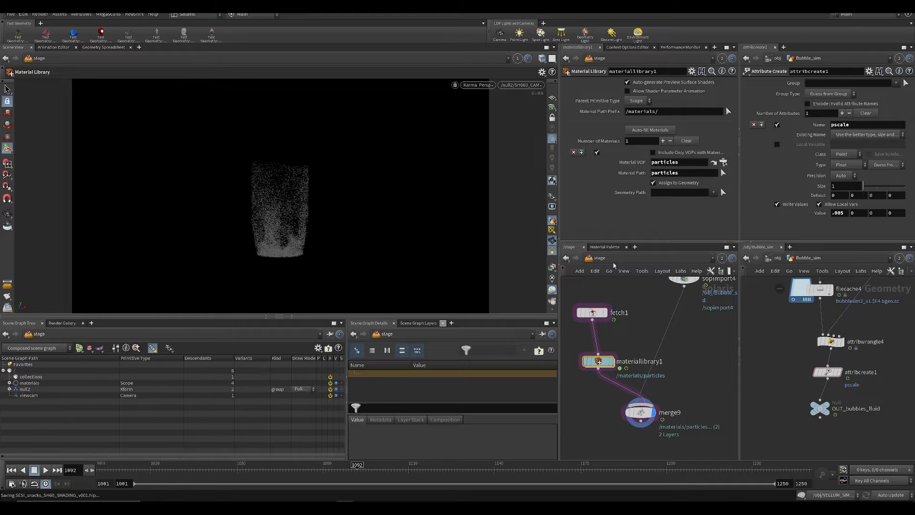
key(Return)
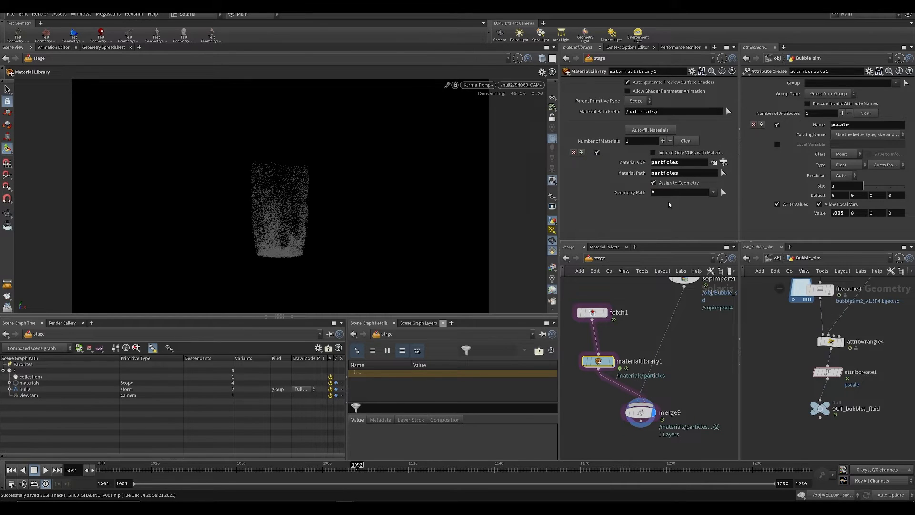
key(ctrl+s)
Step: Move materiallibrary1 from the camera Fetch branch to between sopimport4 and merge9, and save the scene
click(596, 315)
middle_drag(639, 310, 632, 352)
scroll(632, 351, down, 3)
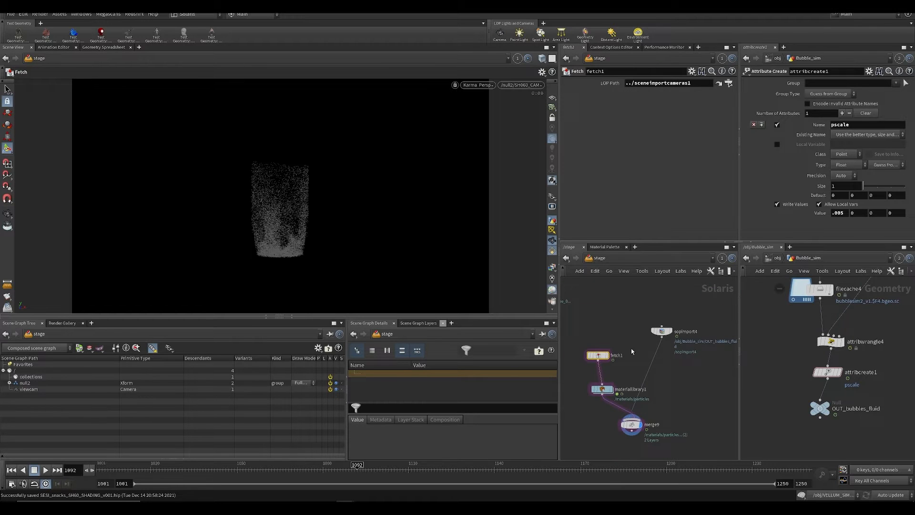
click(605, 390)
key(ctrl+x)
key(ctrl+v)
middle_drag(649, 414, 642, 365)
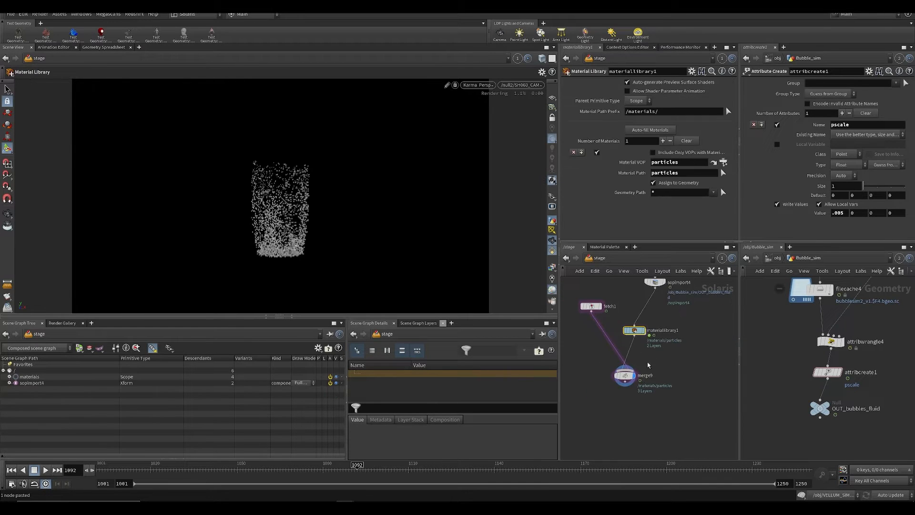
key(ctrl+s)
Step: Shift materiallibrary1 sideways above merge9, open its particles shader, and save the scene
scroll(641, 365, up, 3)
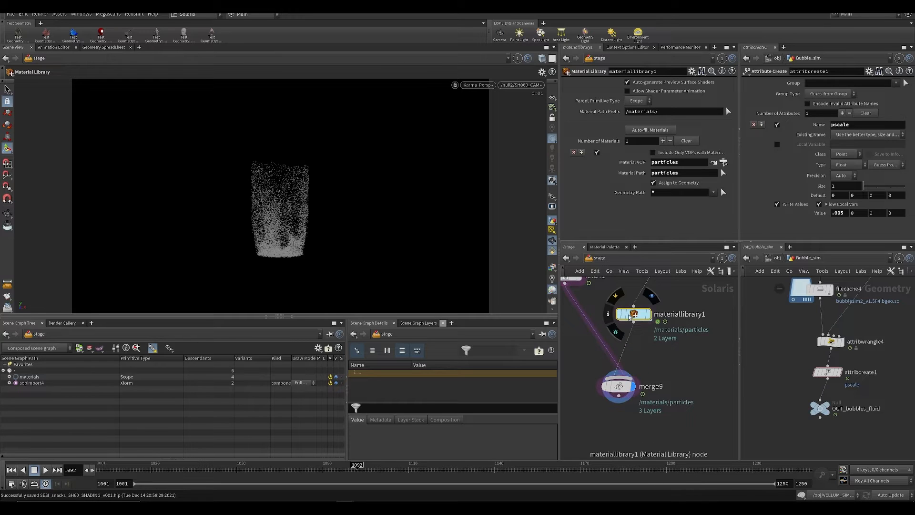
drag(630, 318, 657, 320)
double_click(661, 317)
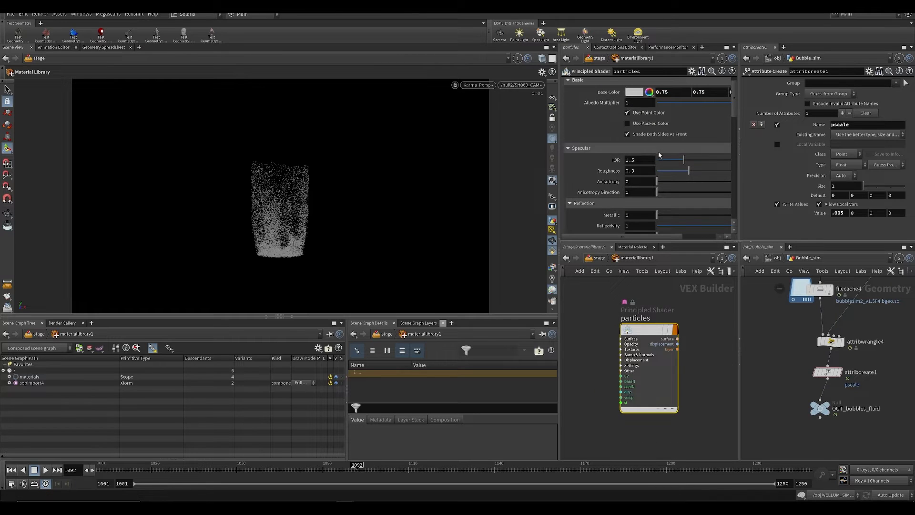
scroll(758, 169, down, 3)
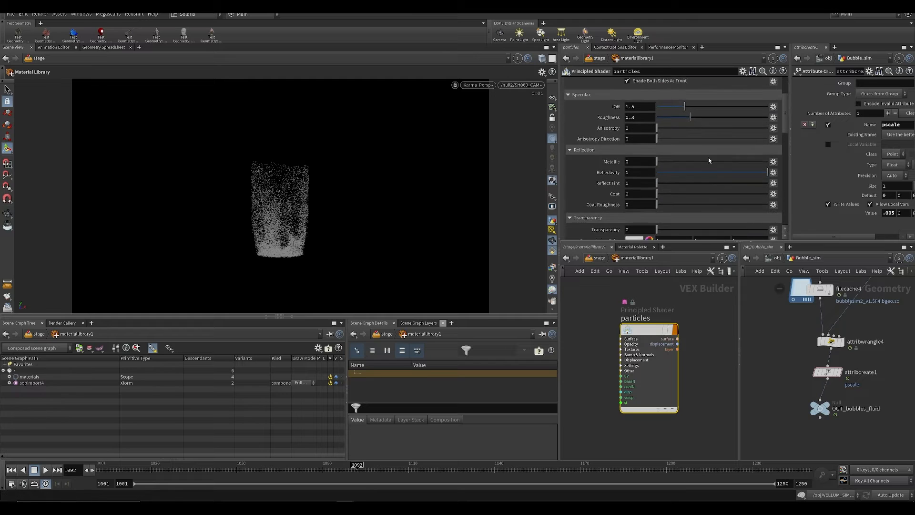
key(ctrl+s)
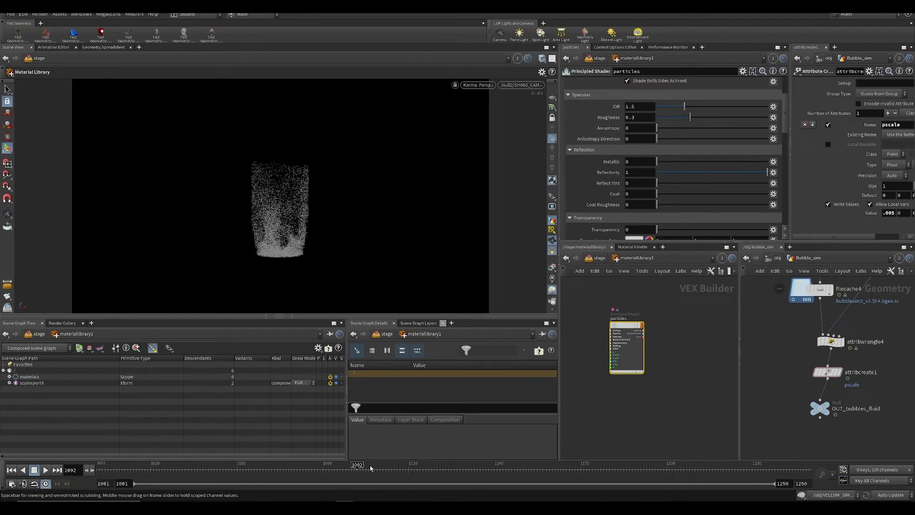
Step: Brighten the particles shader's base color to a near-white 0.979 in all three channels
scroll(634, 95, up, 4)
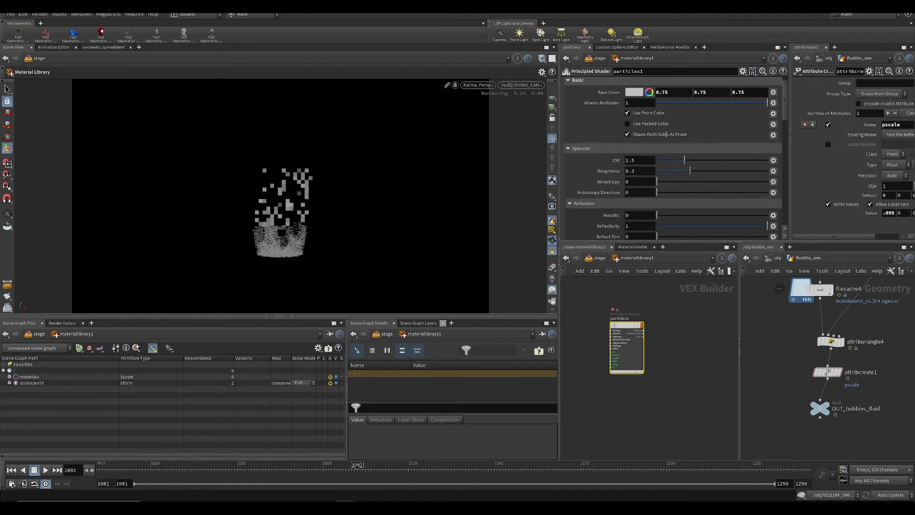
click(634, 107)
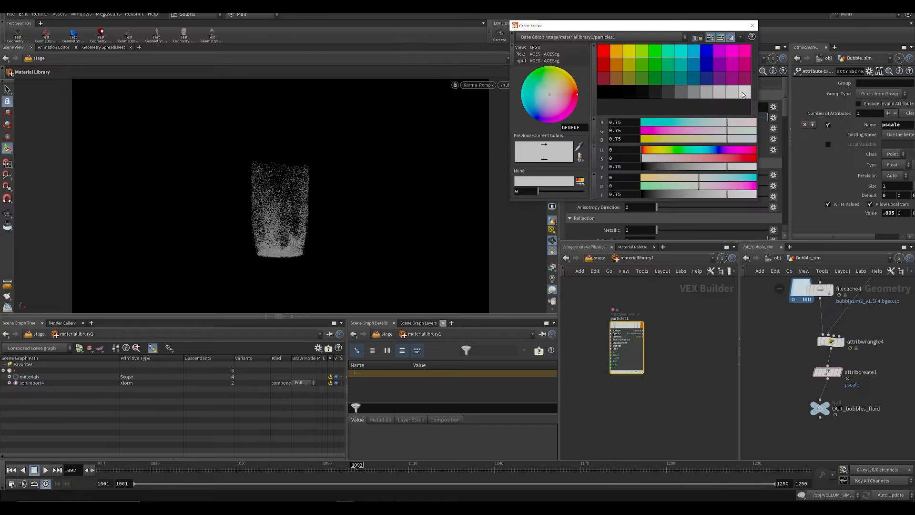
click(746, 92)
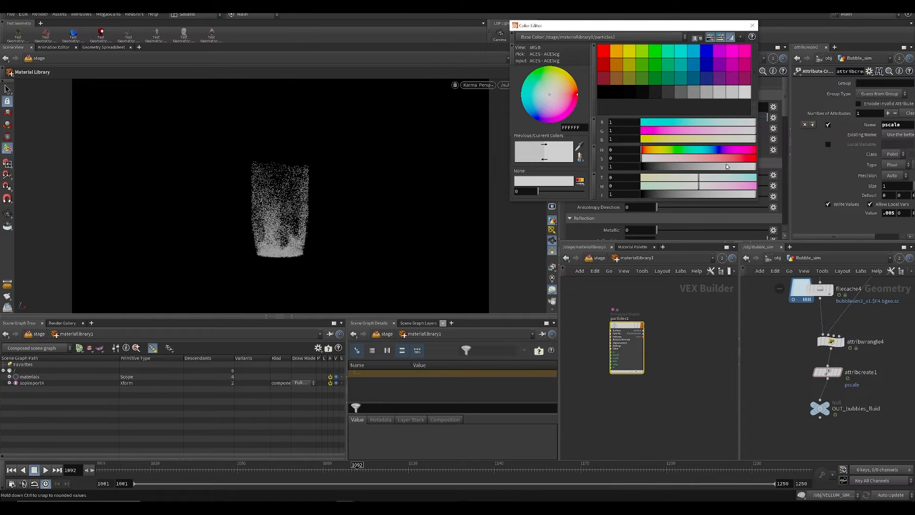
click(755, 194)
click(747, 24)
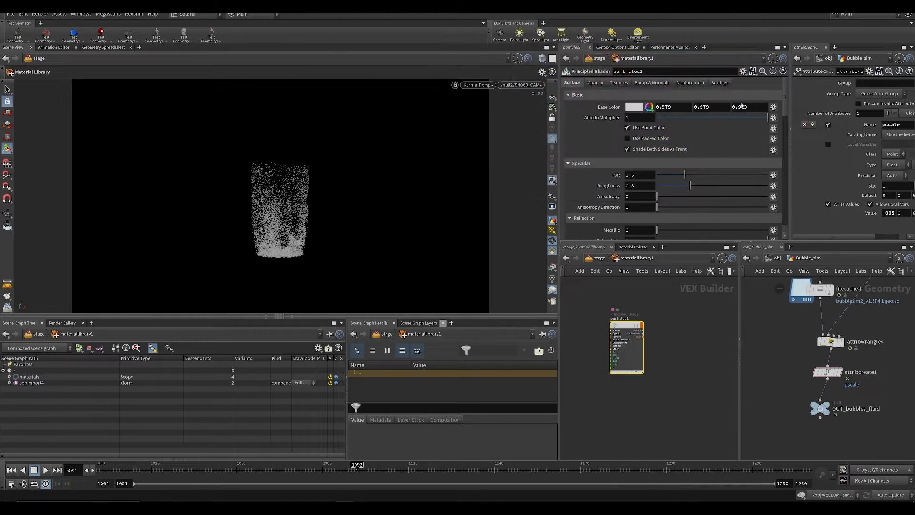
Step: Raise the particles shader's transparency to 0.884 and save the scene
scroll(676, 190, down, 5)
drag(676, 180, 721, 181)
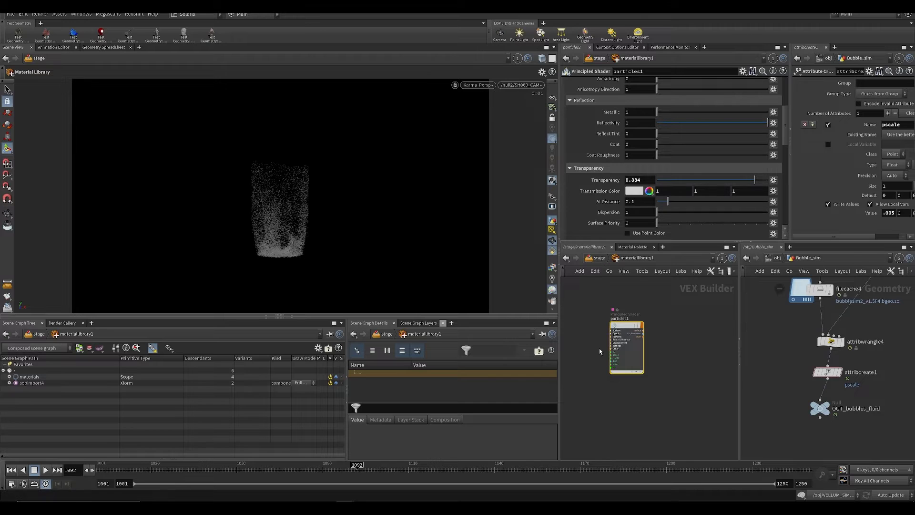
key(ctrl+s)
Step: Insert a Render Geometry Settings node between sopimport4 and materiallibrary1 in the stage network
key(u)
key(Tab)
text(ge)
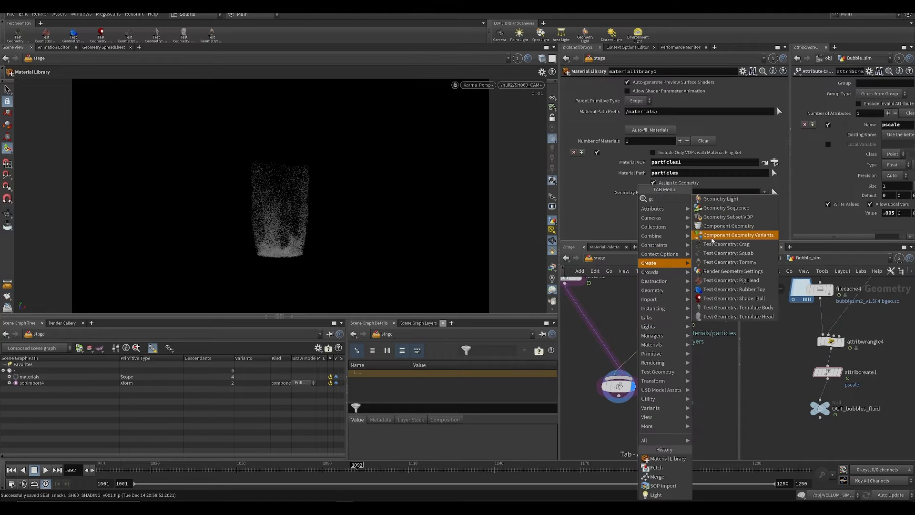
click(733, 270)
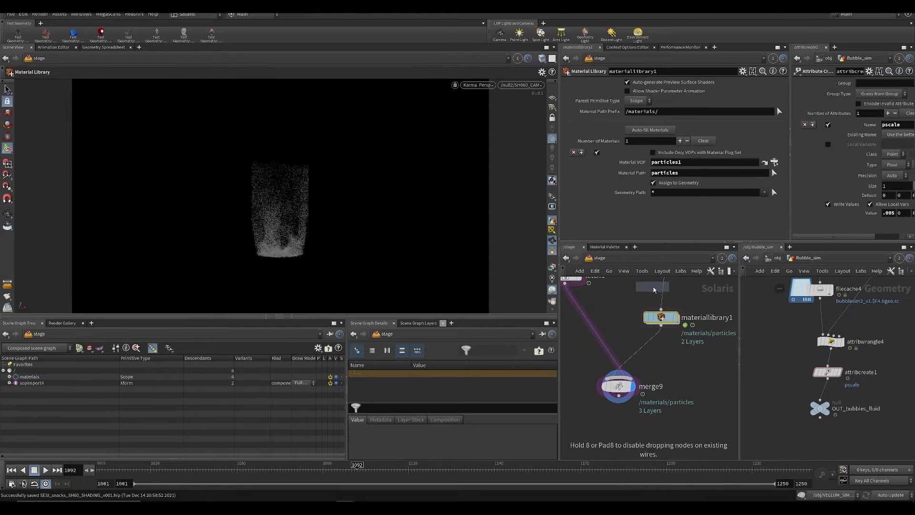
click(665, 305)
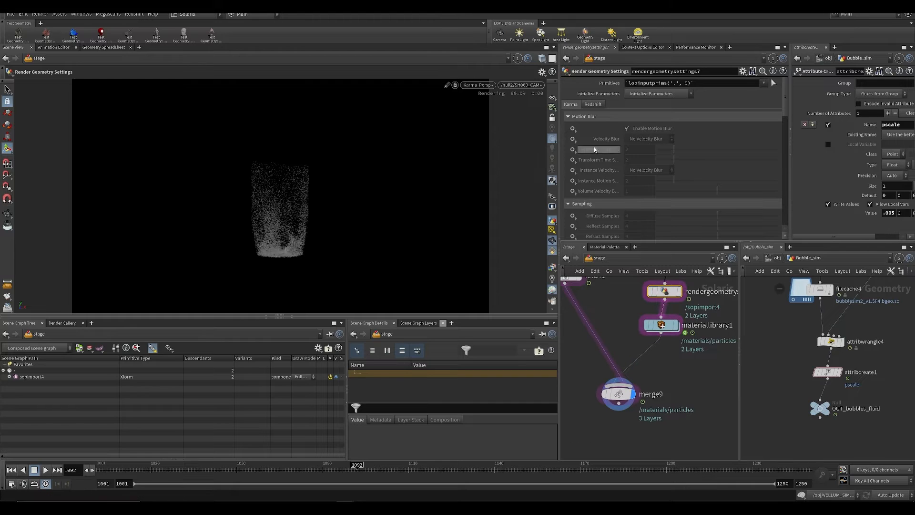
Step: Enable motion blur for the bubbles in the Karma render geometry settings and set its velocity mode to Velocity Blur
click(573, 129)
click(579, 134)
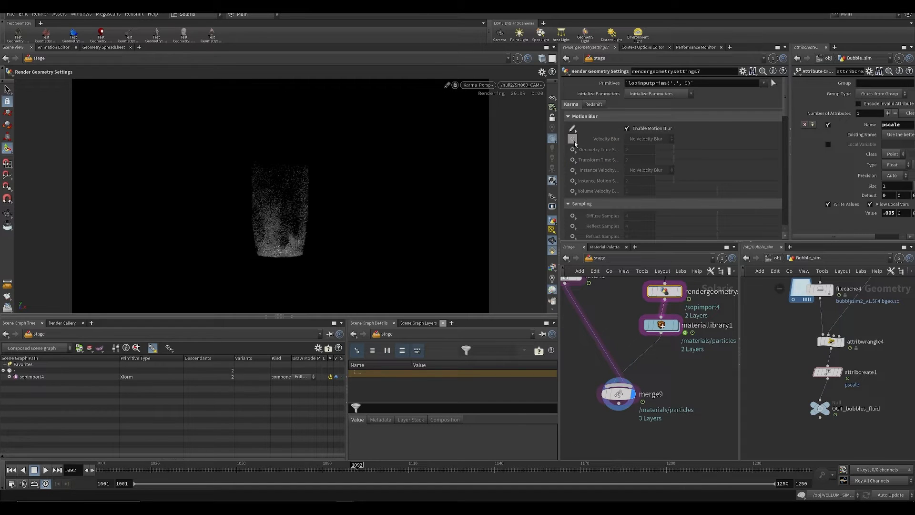
click(572, 139)
click(579, 144)
click(636, 139)
click(639, 149)
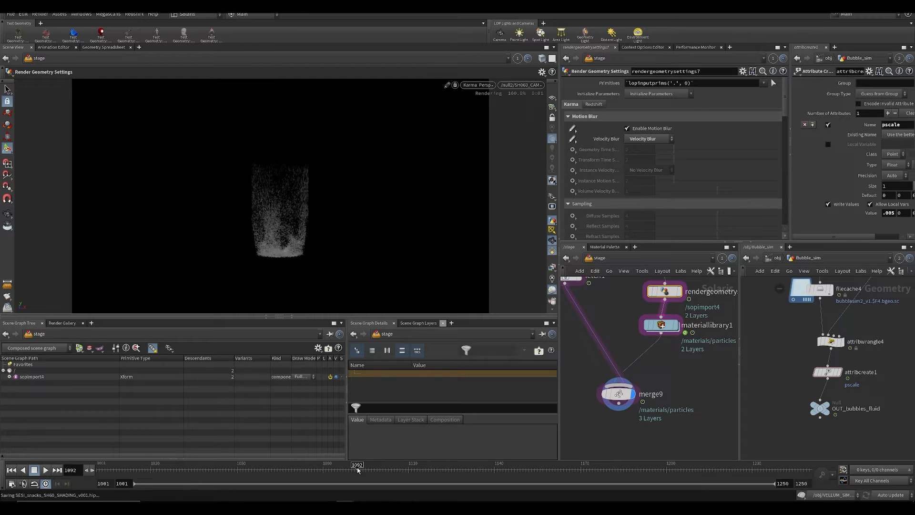
Step: Check the motion-blurred bubbles at frames 1069 and 1094, then save the scene
click(292, 470)
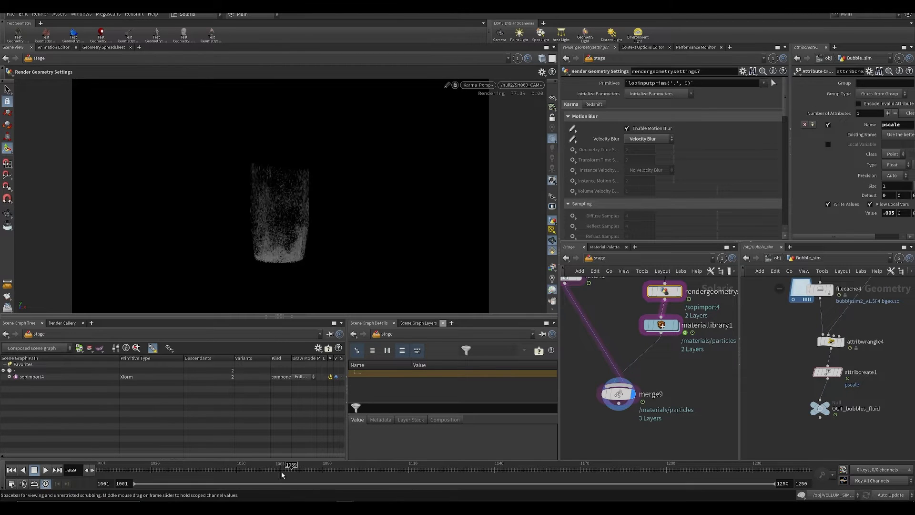
click(363, 471)
key(ctrl+s)
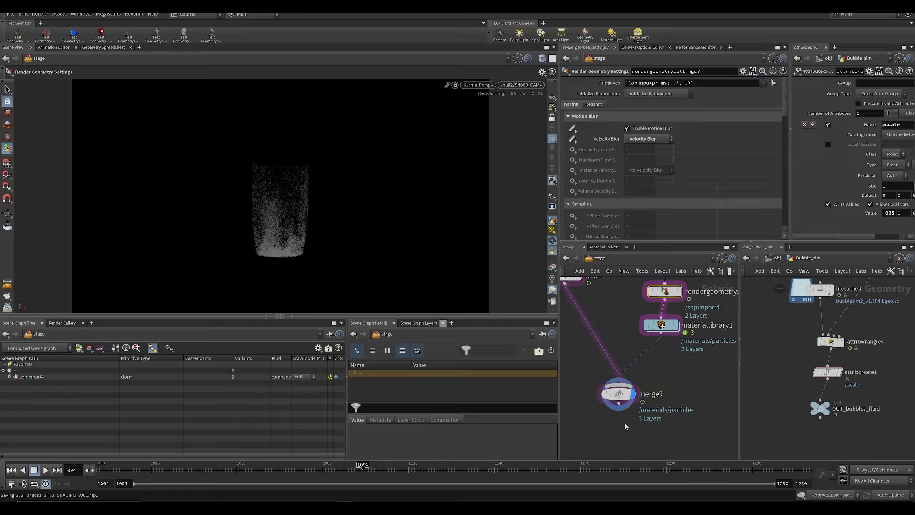
key(h)
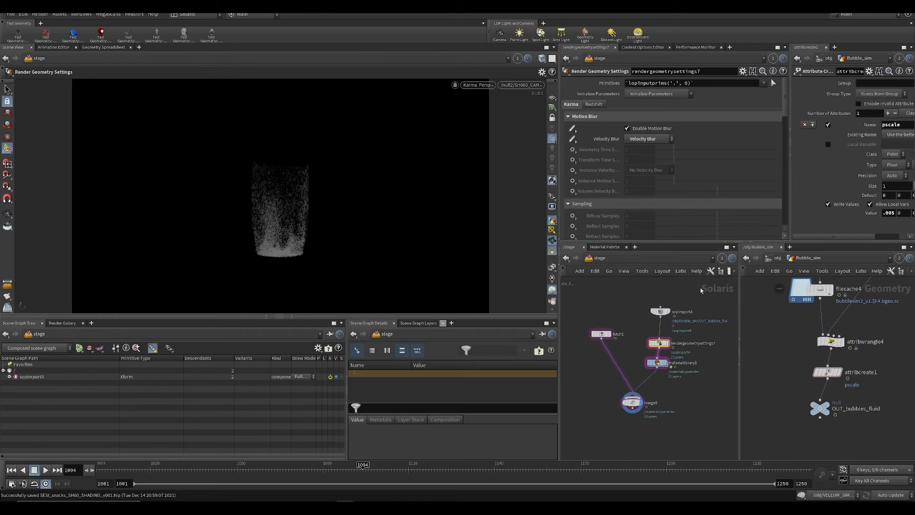
key(ctrl+s)
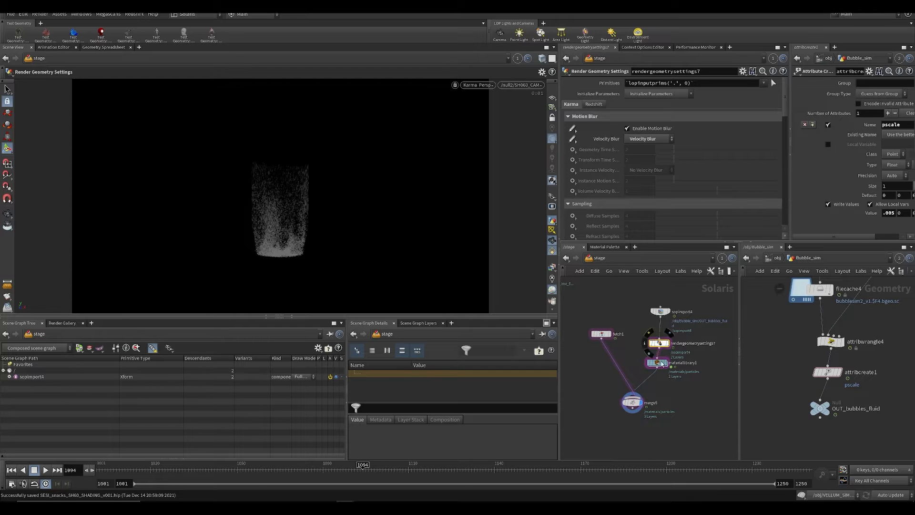
Step: Reopen the particles shader and try emission intensities of 1.92 and 0.01
double_click(657, 362)
drag(631, 358, 632, 360)
scroll(682, 212, down, 5)
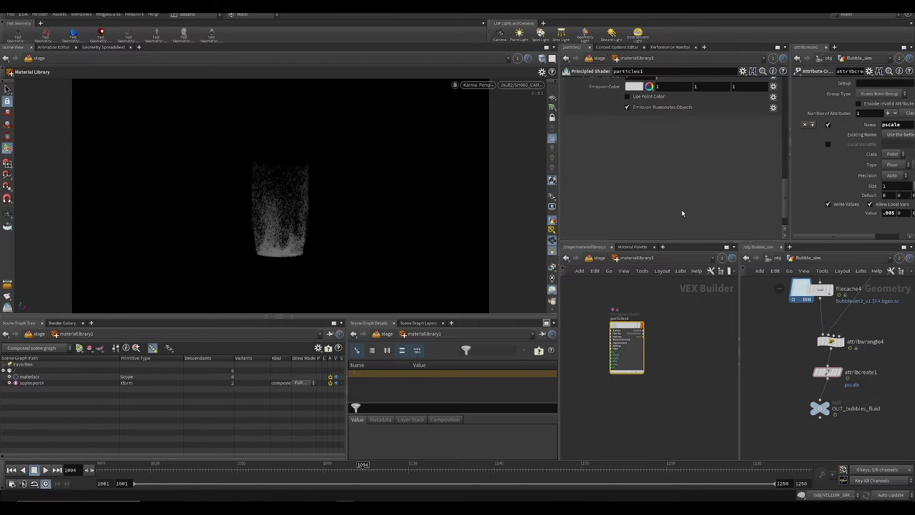
scroll(648, 178, up, 1)
drag(658, 151, 675, 148)
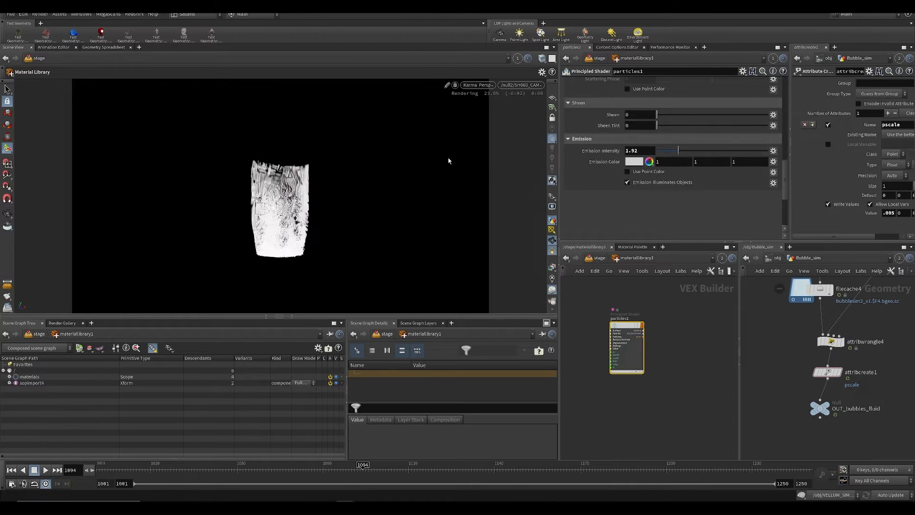
text(.01)
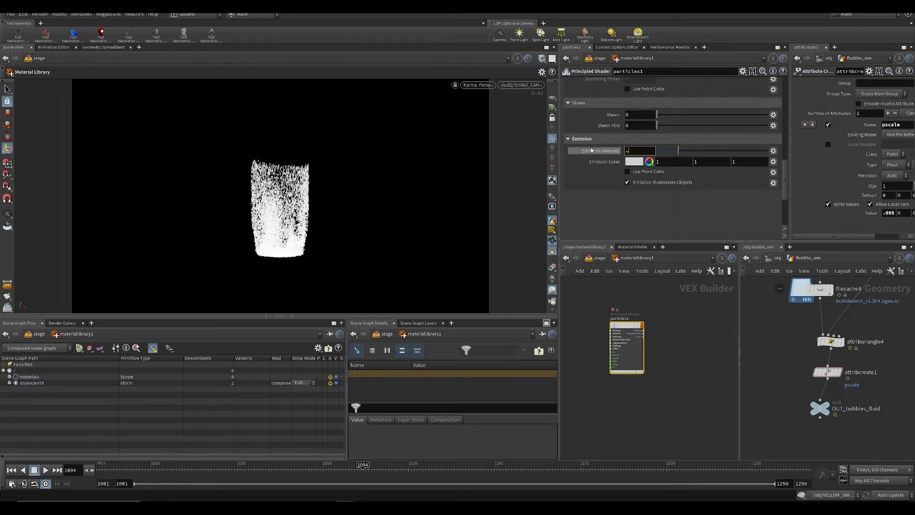
key(Return)
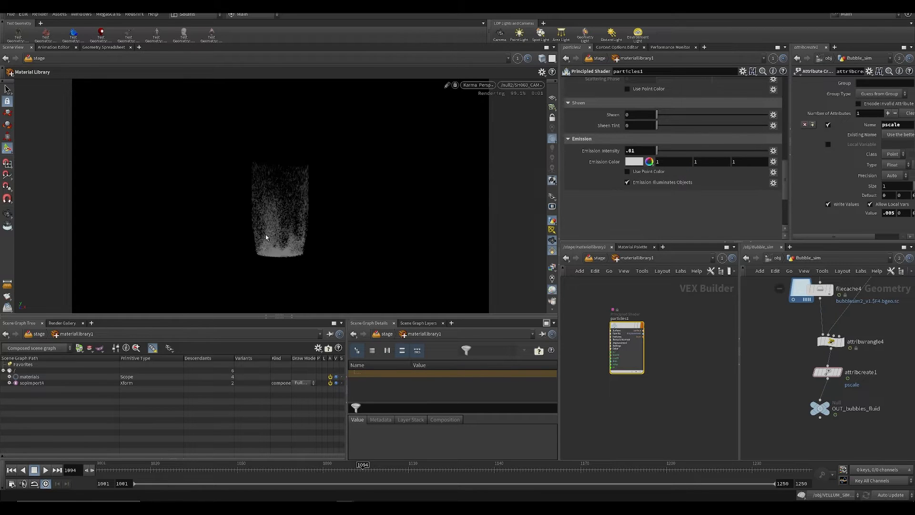
Step: Try an emission intensity of 0.03 on the particles shader and save the scene
click(639, 152)
text(.03)
key(Return)
key(ctrl+s)
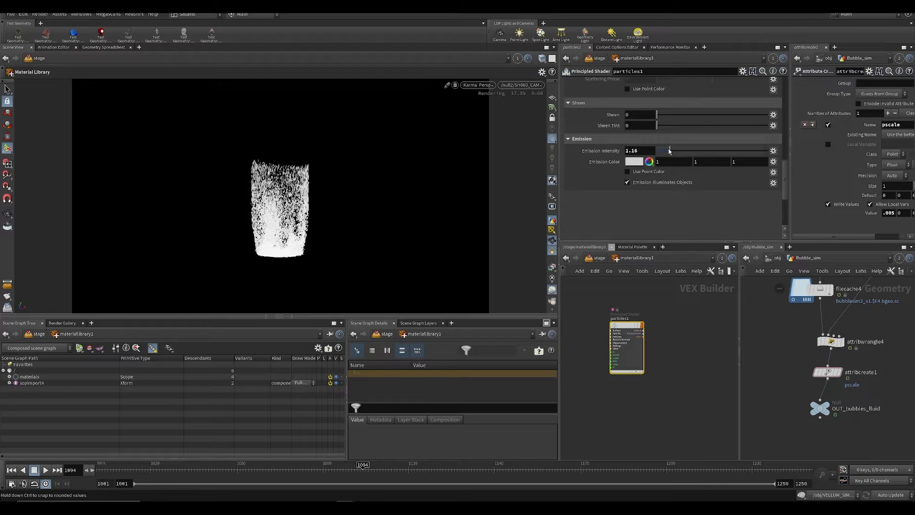
key(ctrl+s)
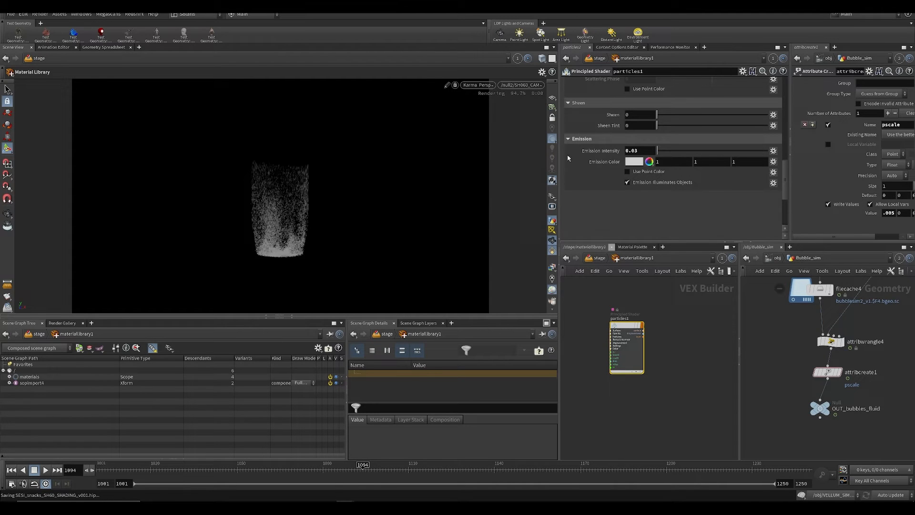
Step: Set the particles shader's emission intensity to 0.04 and save the scene
click(647, 151)
key(BackSpace)
text(4)
key(Return)
key(ctrl+s)
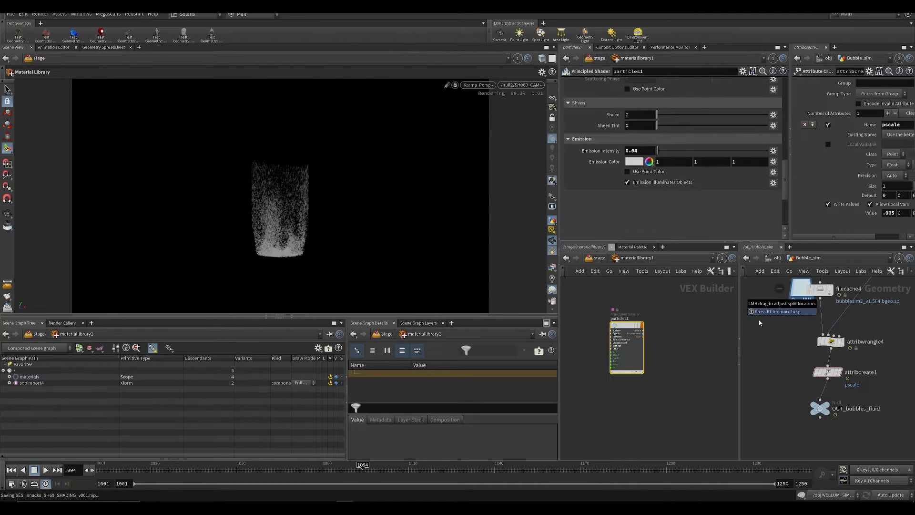
Step: Set the pscale value in attribcreate1 to 0.004, go to frame 1084, and save the scene
click(821, 379)
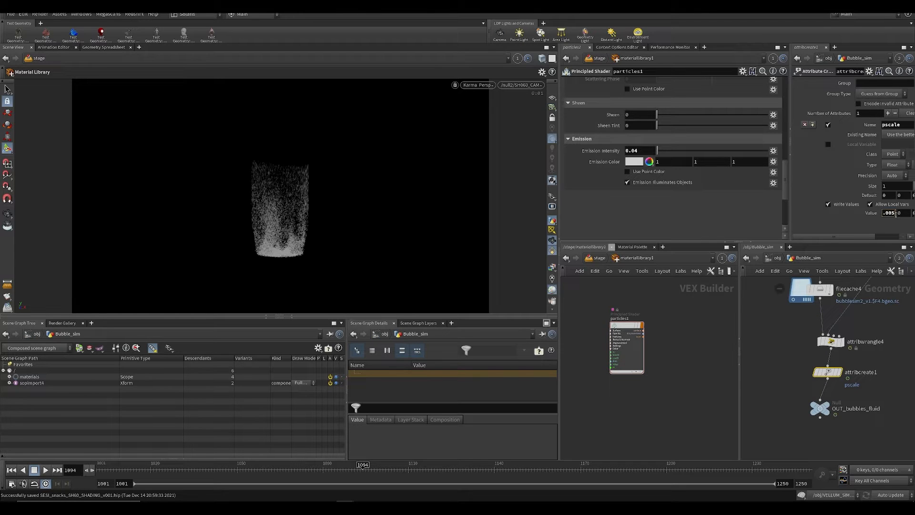
key(BackSpace)
text(4)
key(Return)
key(ctrl+s)
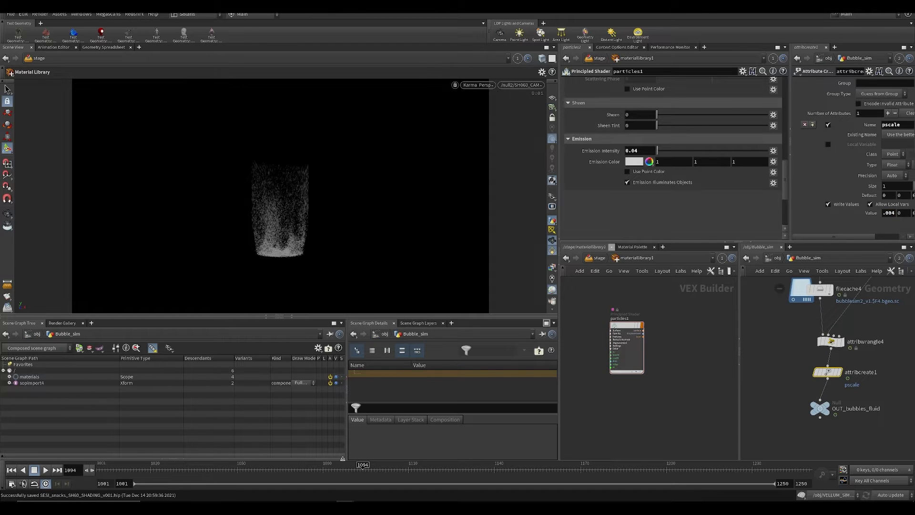
mouse_move(332, 469)
mouse_down()
mouse_move(305, 470)
mouse_move(334, 469)
mouse_up()
key(ctrl+s)
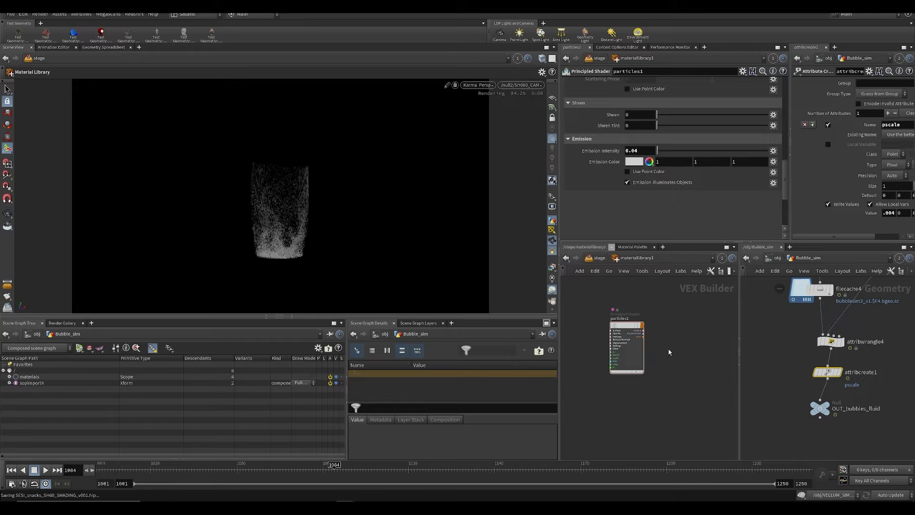
Step: Return to the stage network, add a Karma render node below merge9, and connect merge9's output to it
key(u)
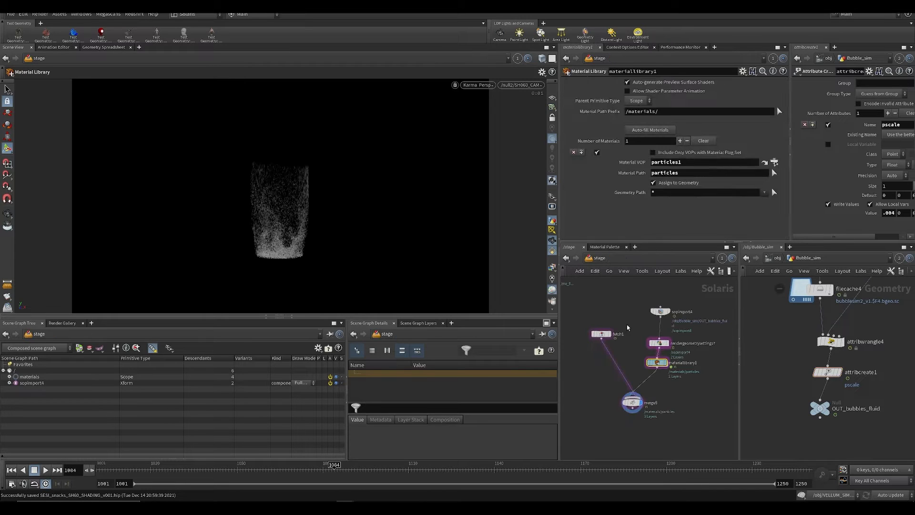
scroll(630, 339, down, 5)
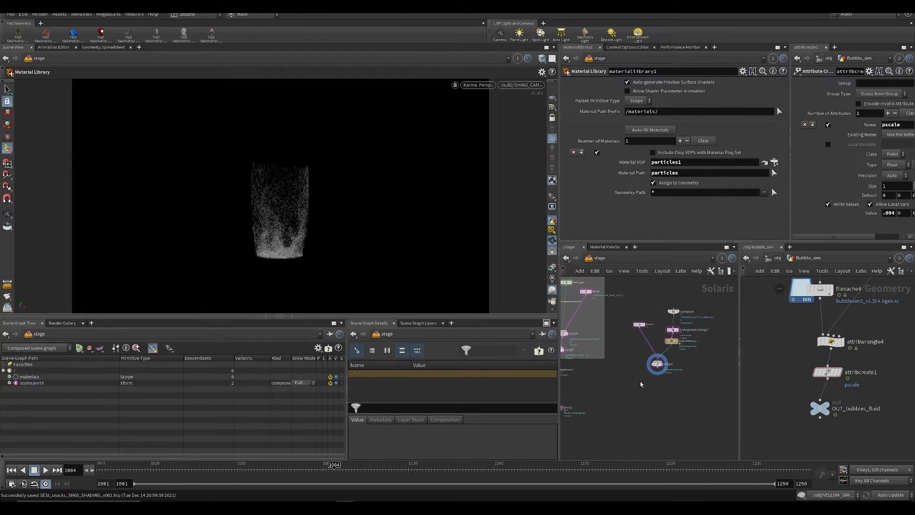
key(ctrl+s)
key(Tab)
text(ka)
key(Return)
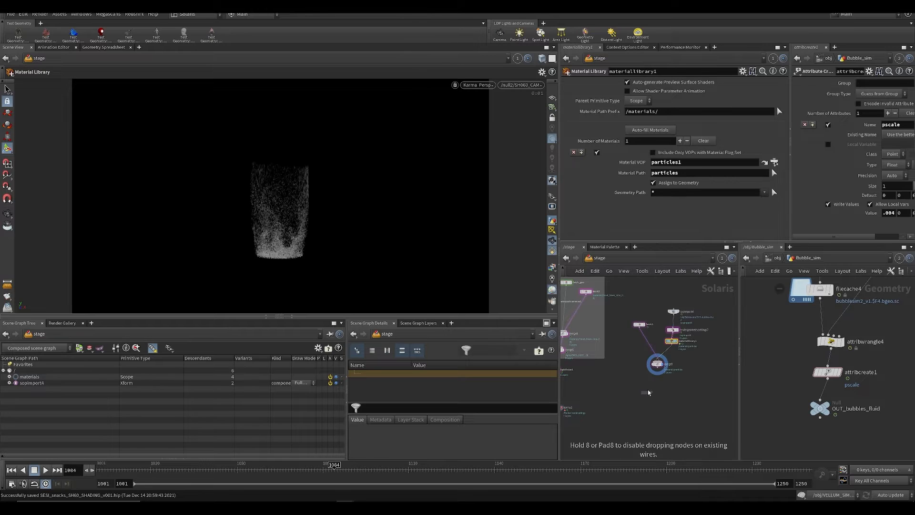
click(657, 392)
click(663, 357)
click(658, 387)
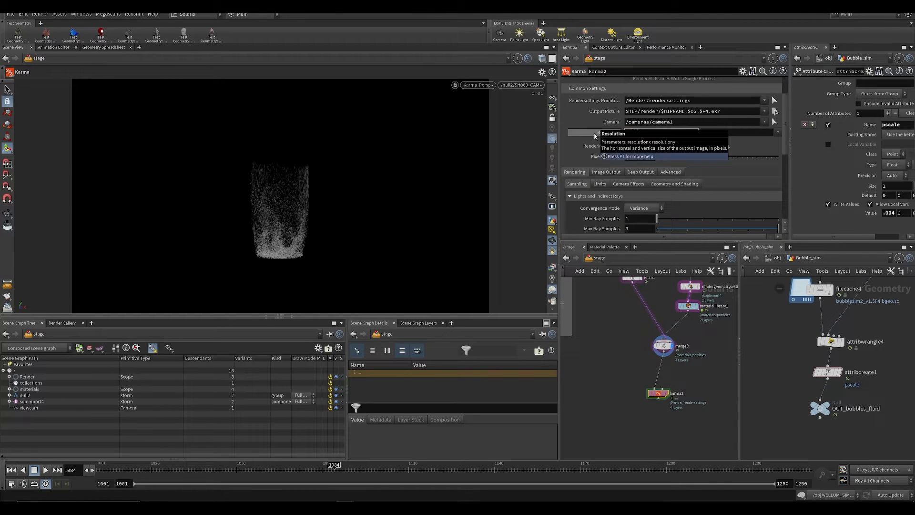
Step: Set the karma2 node's camera to /null2/SH060_CAM, display the node, and save the scene
key(ctrl+s)
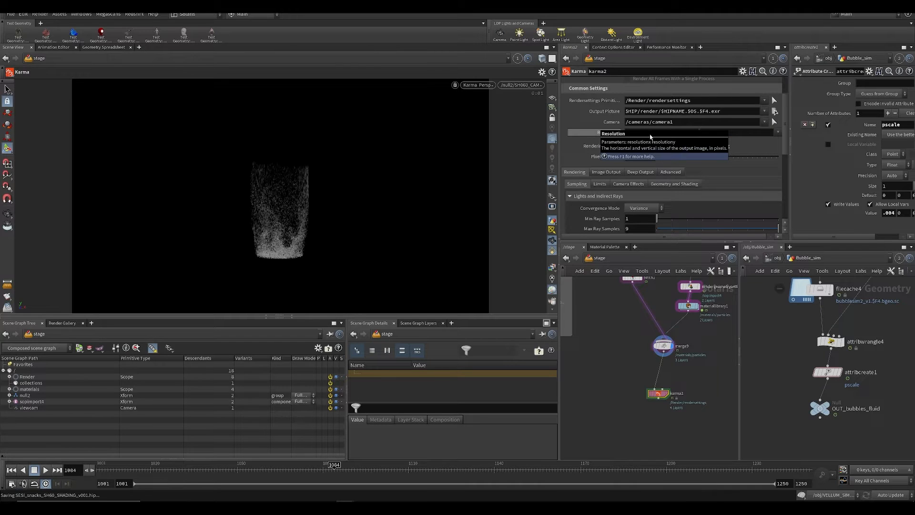
click(765, 123)
click(781, 128)
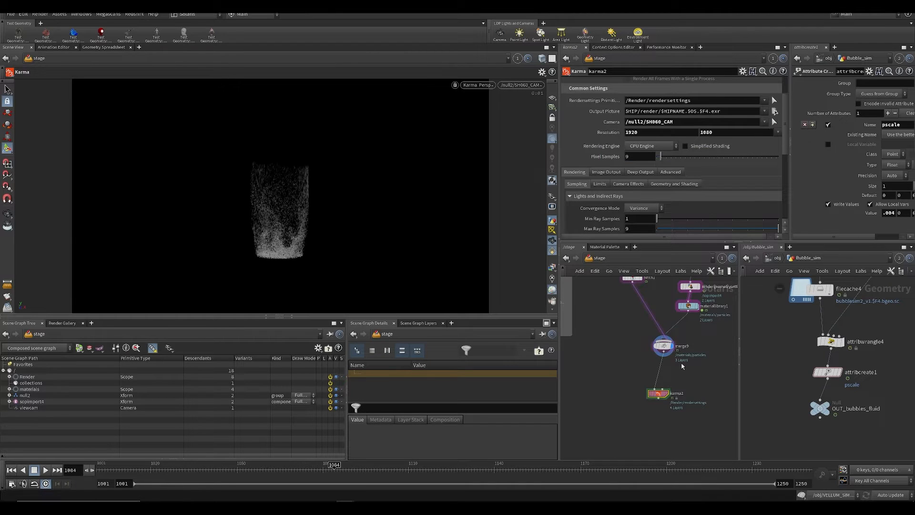
key(ctrl+s)
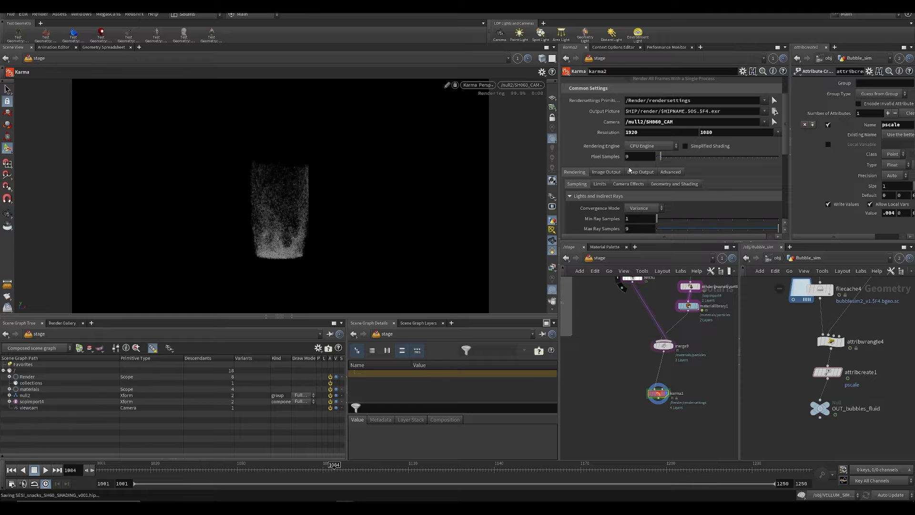
Step: Set the karma2 node's pixel samples to 16 and save the scene
click(639, 156)
text(16)
key(Return)
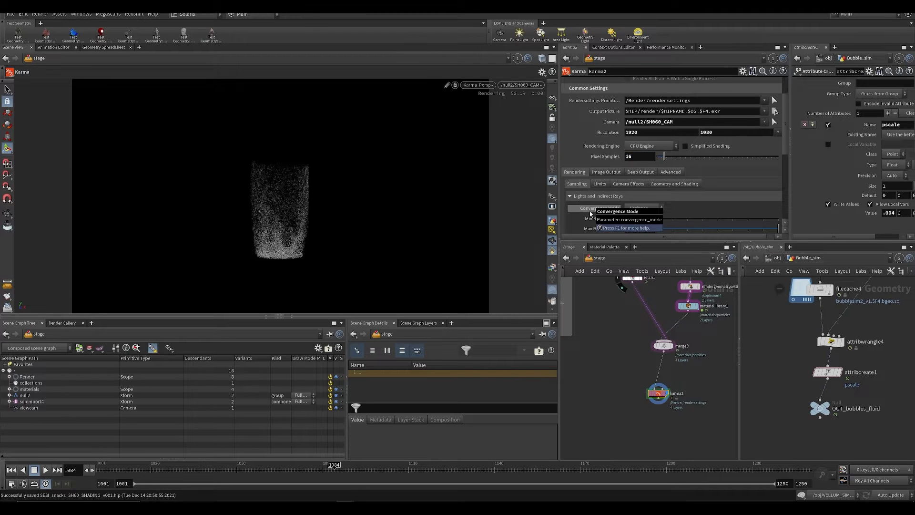
key(ctrl+s)
middle_drag(608, 352, 581, 282)
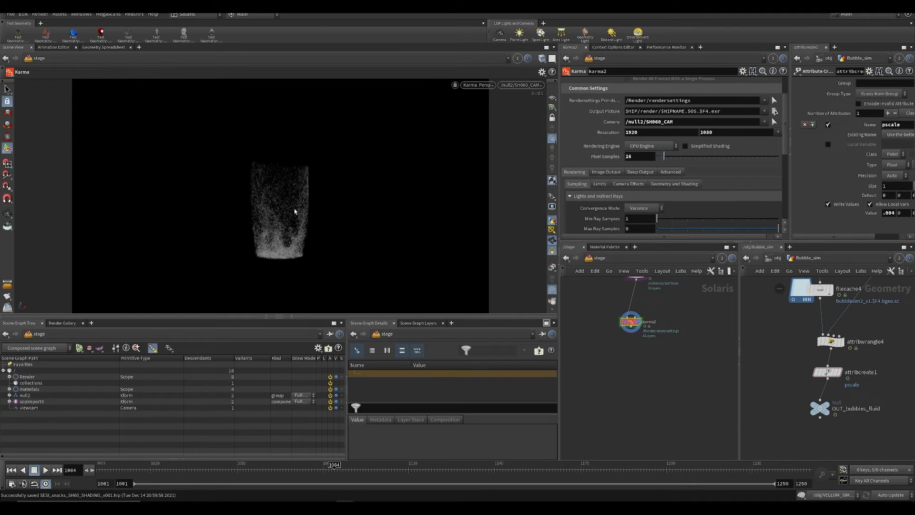
Step: Disable depth of field in karma2's camera effects, set velocity blur and instance velocity blur to Velocity Blur, and save
click(624, 184)
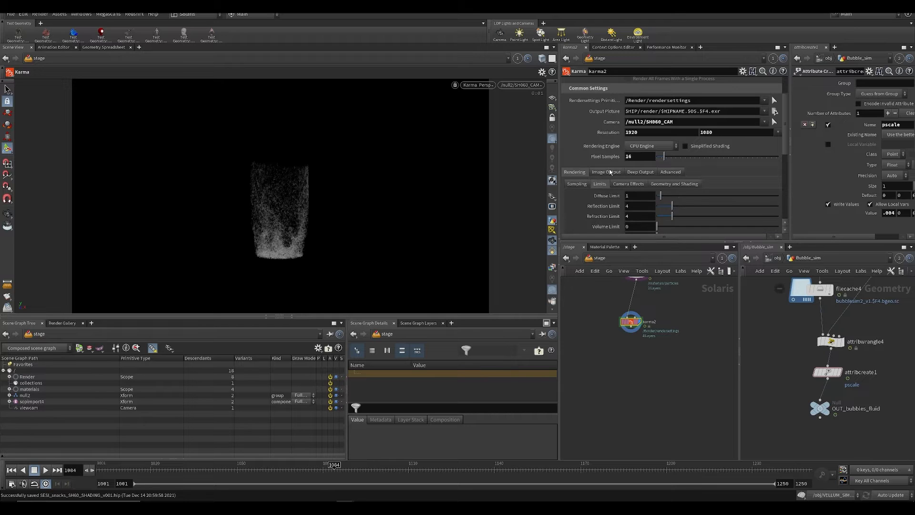
click(599, 184)
click(628, 184)
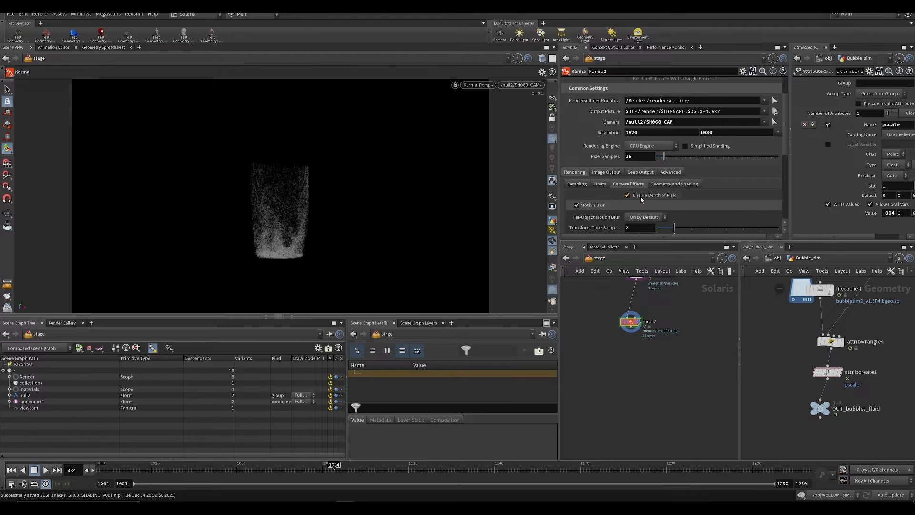
scroll(631, 183, down, 2)
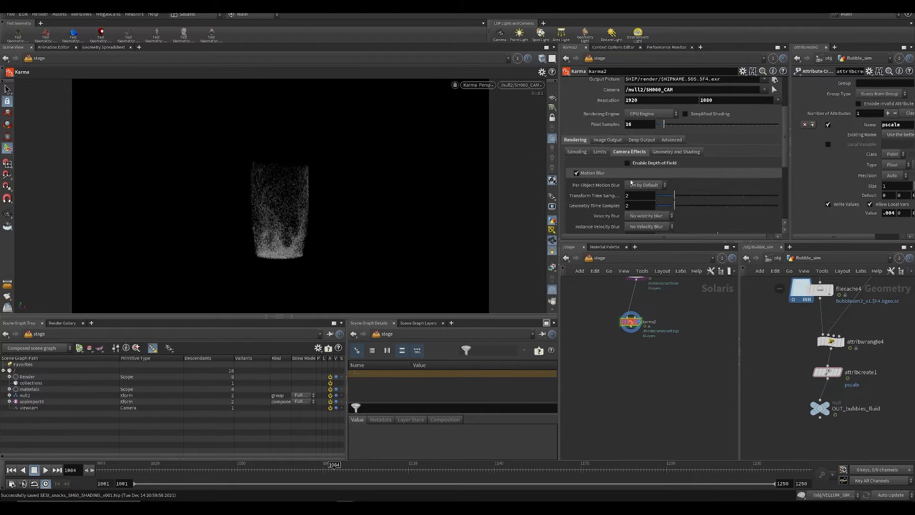
click(644, 217)
click(644, 228)
click(645, 242)
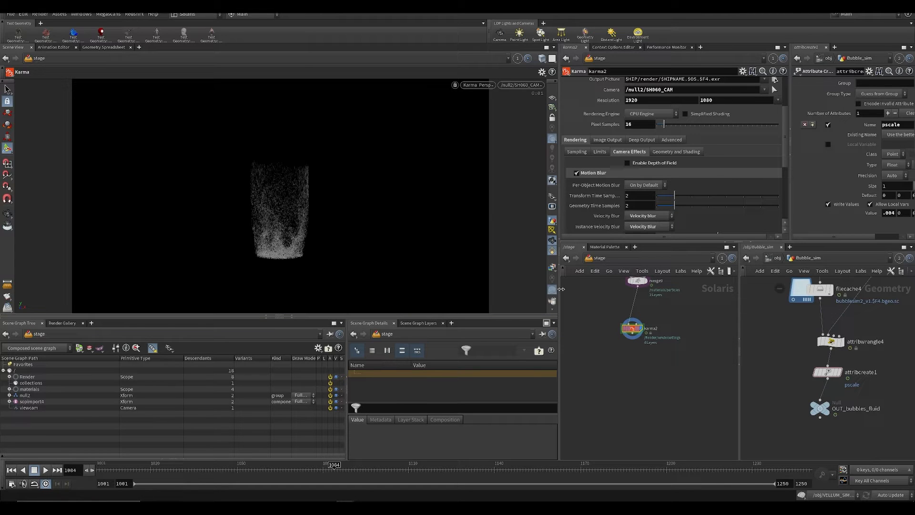
key(ctrl+s)
Step: Set the karma2 render resolution to 2560 by 1440 and save the scene
click(638, 100)
text(2)
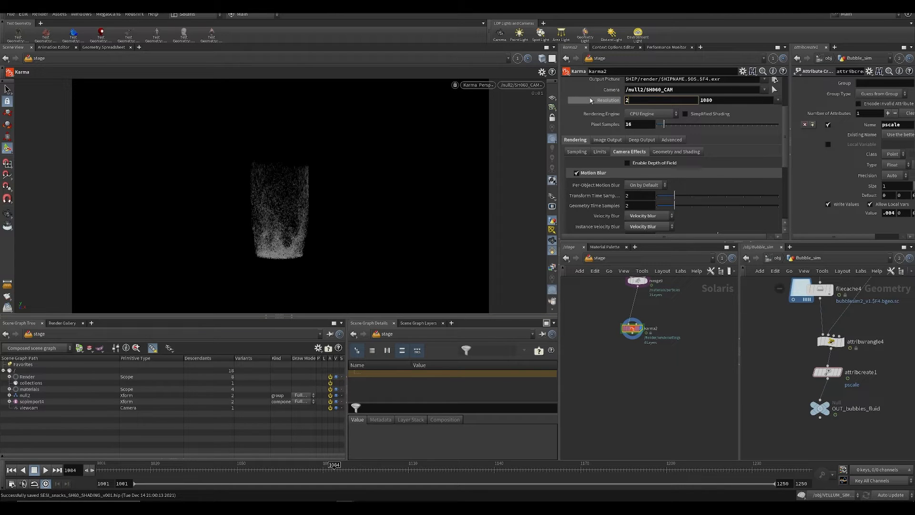
text(560)
key(Tab)
text(1)
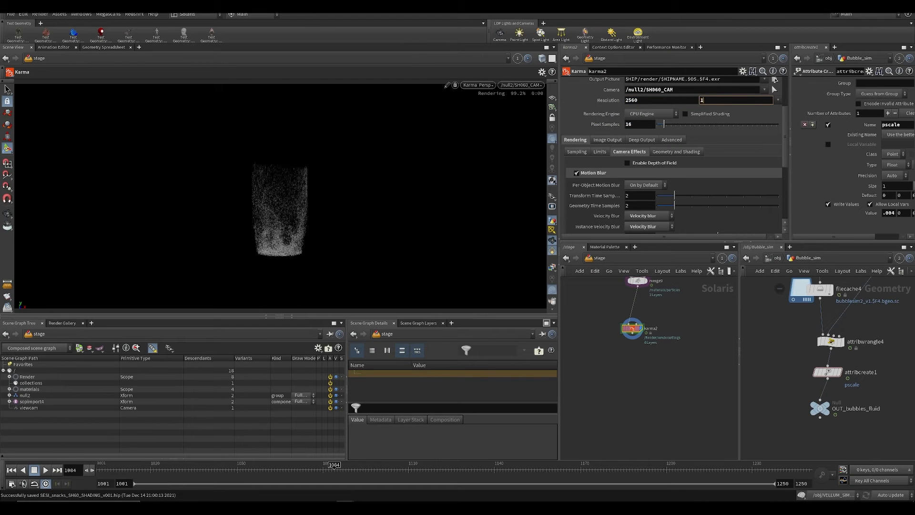
key(Return)
key(ctrl+s)
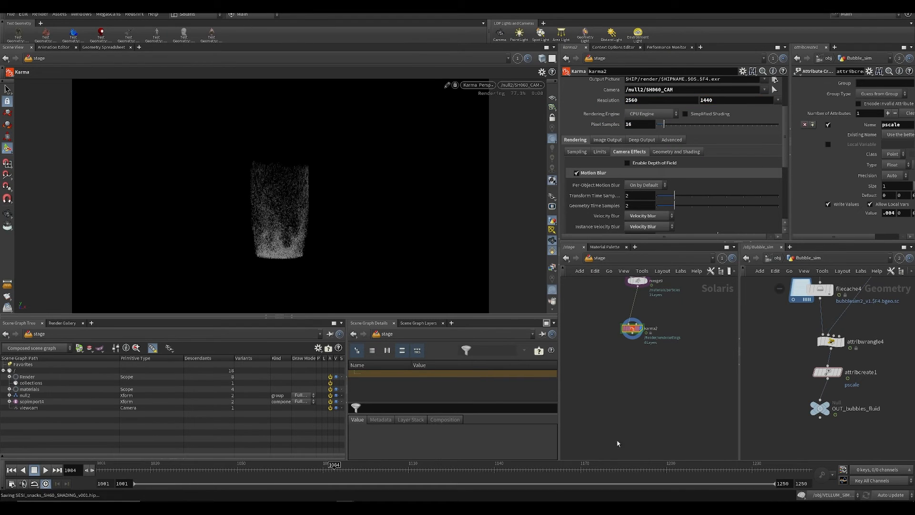
middle_drag(618, 292, 613, 326)
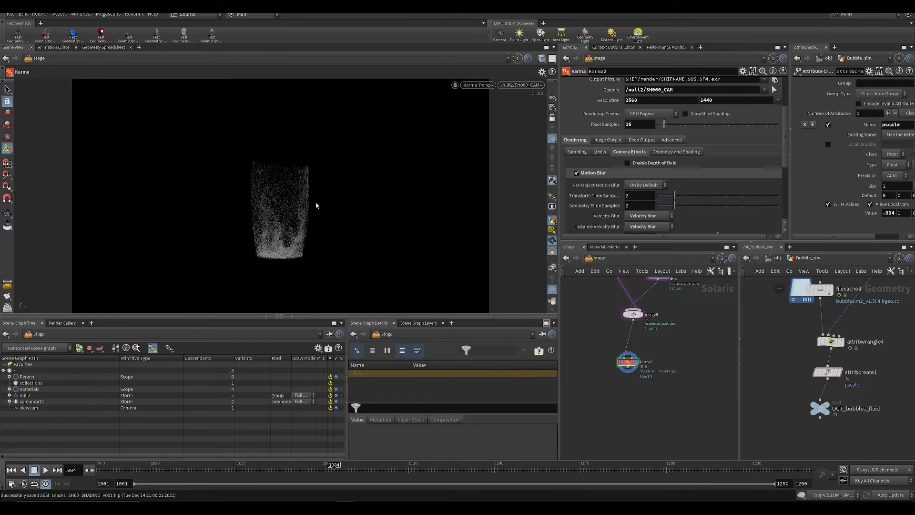
key(ctrl+s)
Step: Set karma2's pixel samples to 32 and its convergence mode to Path Traced
double_click(631, 124)
text(42)
key(Return)
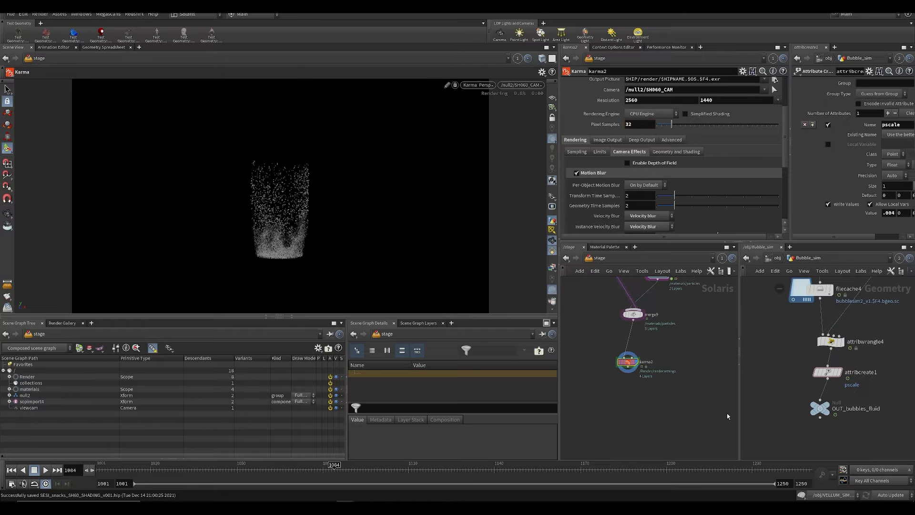
click(577, 152)
click(642, 176)
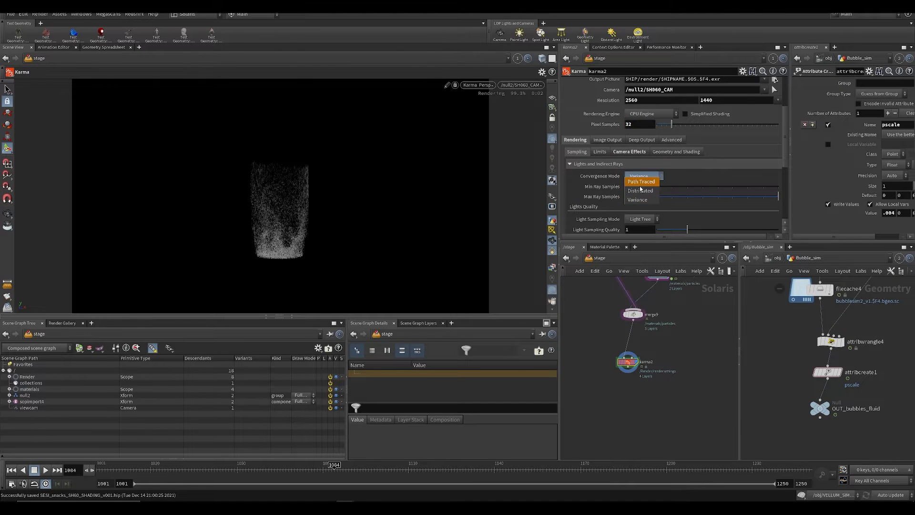
click(642, 187)
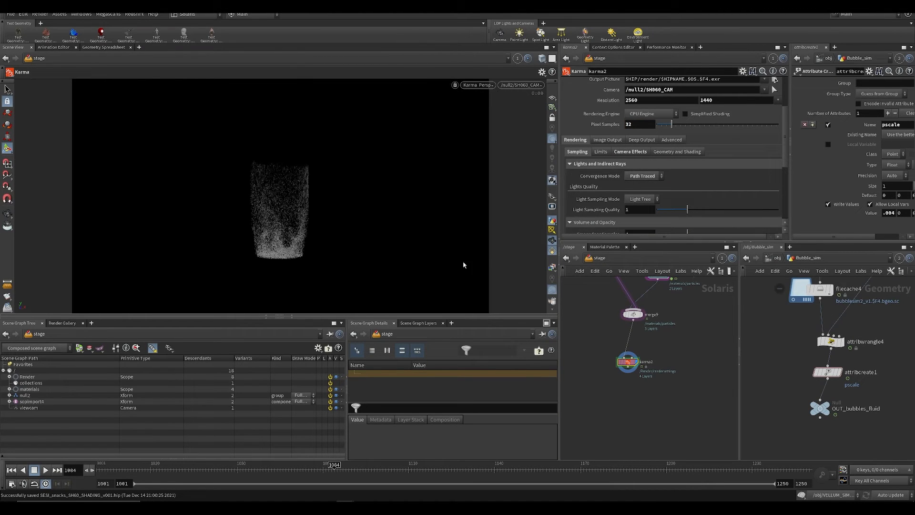
Step: Step back to frame 1077, set karma2's pixel samples to 128, and save the scene
key(Left)
key(Left)
key(Left)
key(Left)
key(Left)
key(Left)
key(Left)
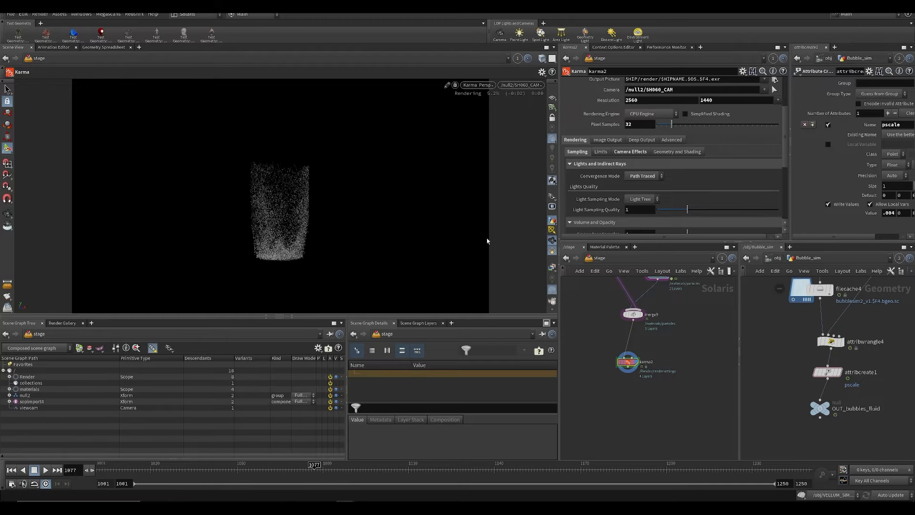
double_click(633, 124)
text(12)
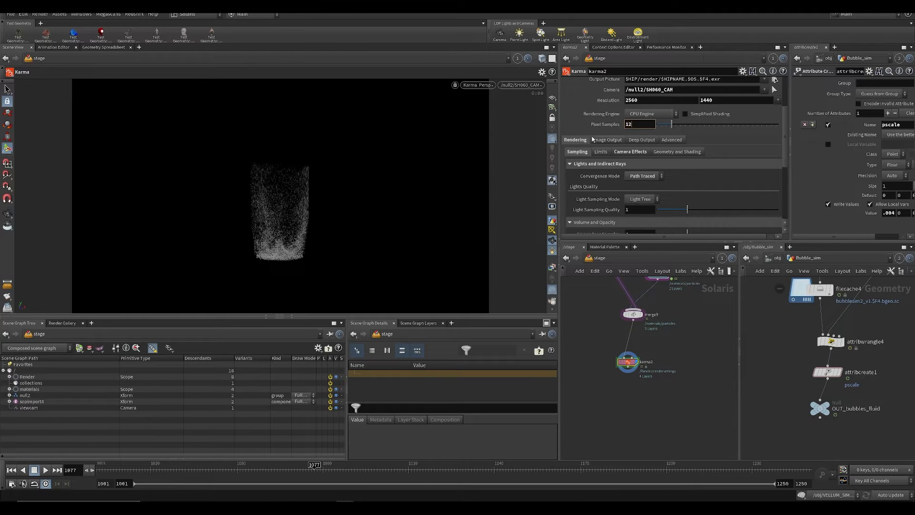
text(8)
key(Return)
key(ctrl+s)
Step: Rename the karma2 node as BUBBLE_FLUID
scroll(627, 360, down, 3)
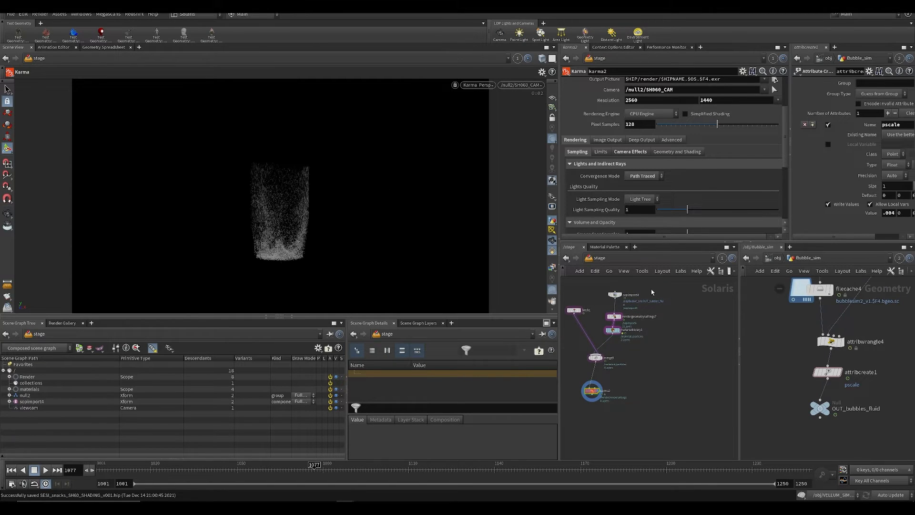
double_click(631, 296)
scroll(573, 377, up, 2)
double_click(617, 397)
text(BUBBLE_FLUI)
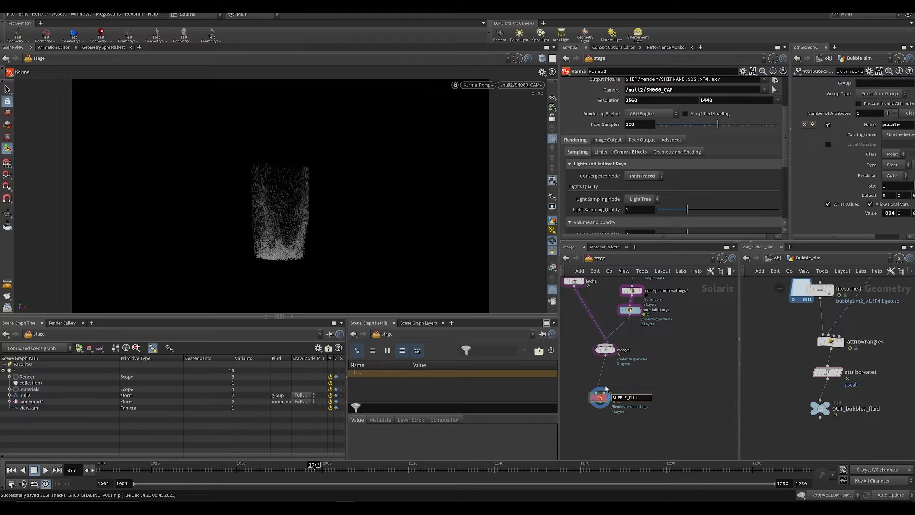
text(D)
key(Return)
Step: Switch the viewport renderer from Karma to Houdini GL
scroll(608, 366, down, 3)
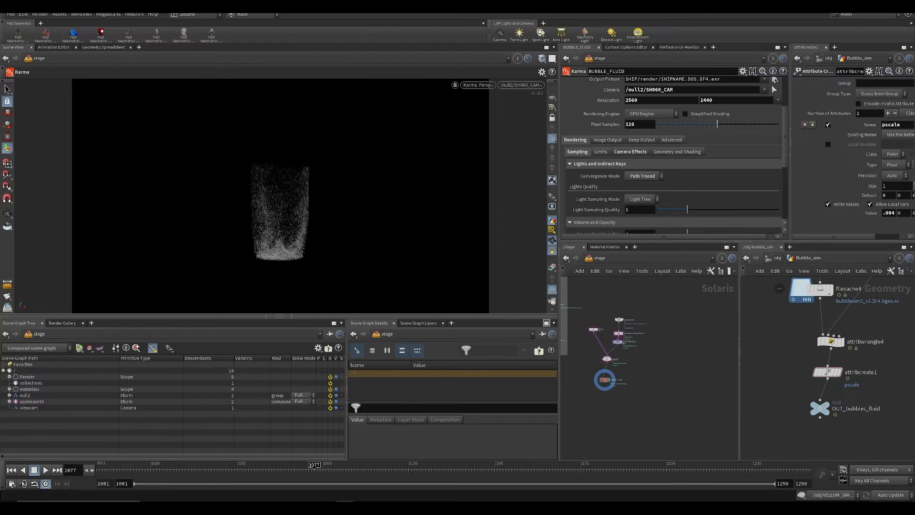
click(477, 85)
click(488, 114)
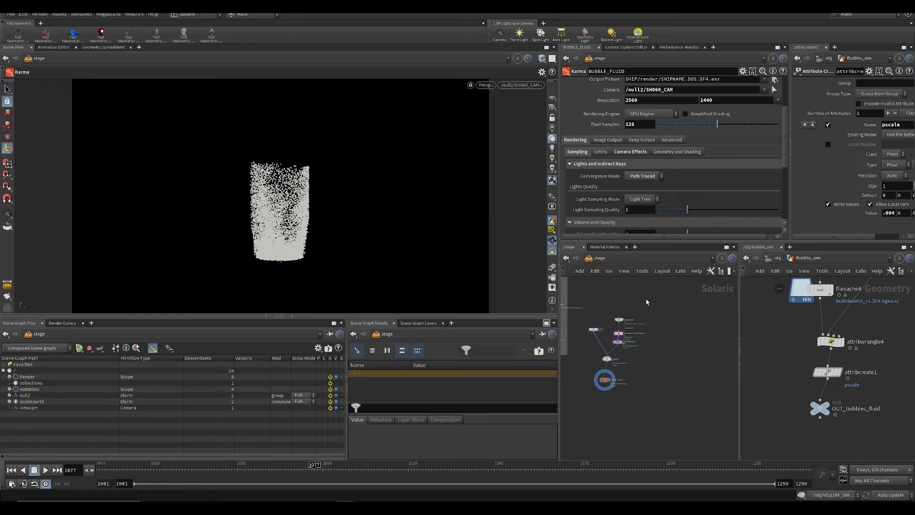
Step: Duplicate the six-node bubble fluid network, place the copy beside the original, and save the scene
drag(650, 302, 582, 403)
key(ctrl+c)
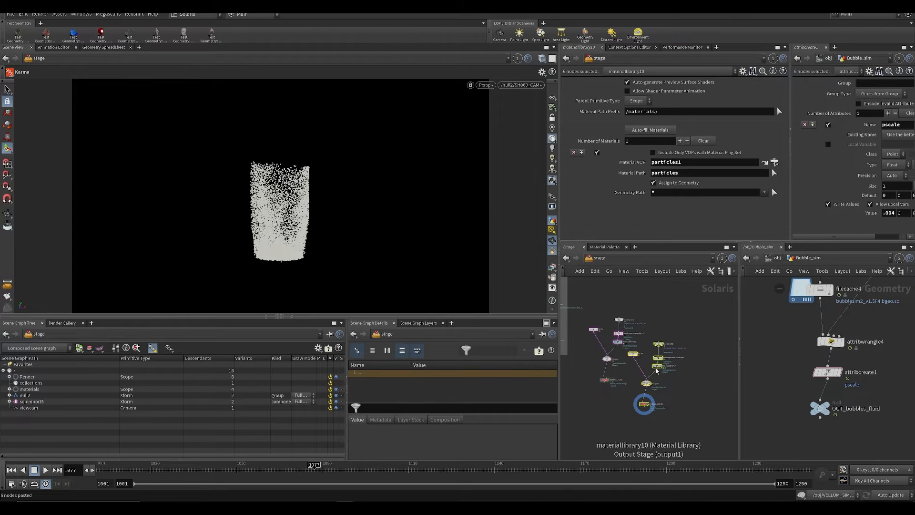
key(ctrl+v)
click(712, 354)
scroll(856, 345, down, 3)
key(ctrl+s)
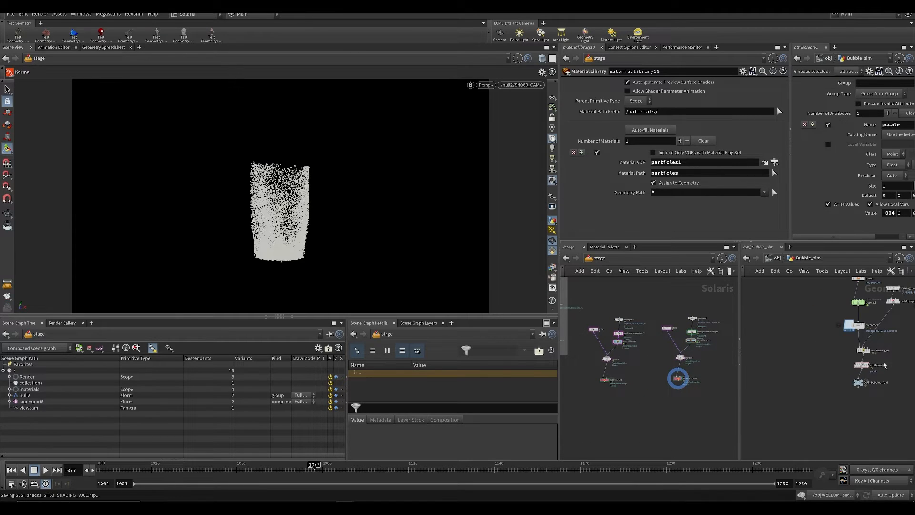
Step: Set the SOP path of the duplicated SOP Import node sopimport5 to the bubbles stream output null in Bubble_sim
scroll(834, 371, down, 3)
scroll(843, 398, up, 4)
scroll(697, 356, up, 3)
middle_drag(696, 356, 670, 377)
drag(641, 294, 680, 320)
drag(843, 358, 672, 85)
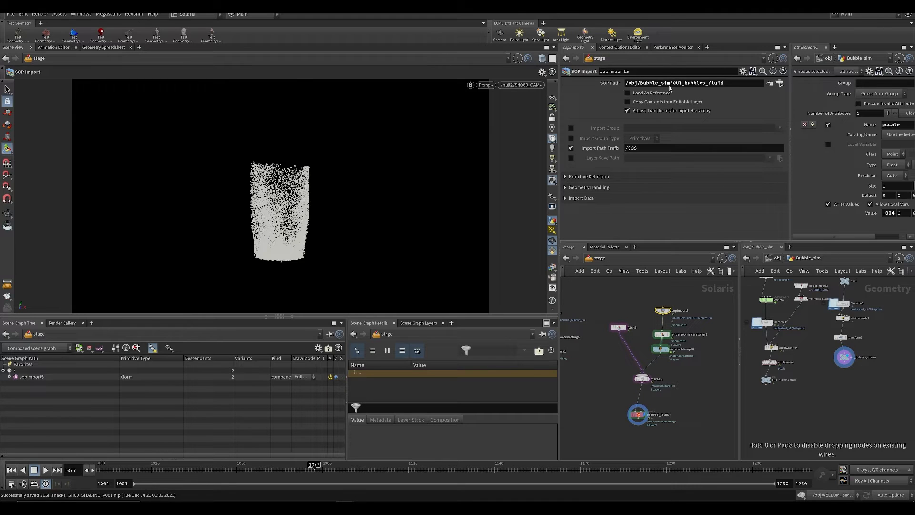
Step: Select the duplicated BUBBLE_FLUID1 render node and switch the viewport renderer to Karma
scroll(648, 424, up, 1)
scroll(648, 424, up, 1)
click(635, 411)
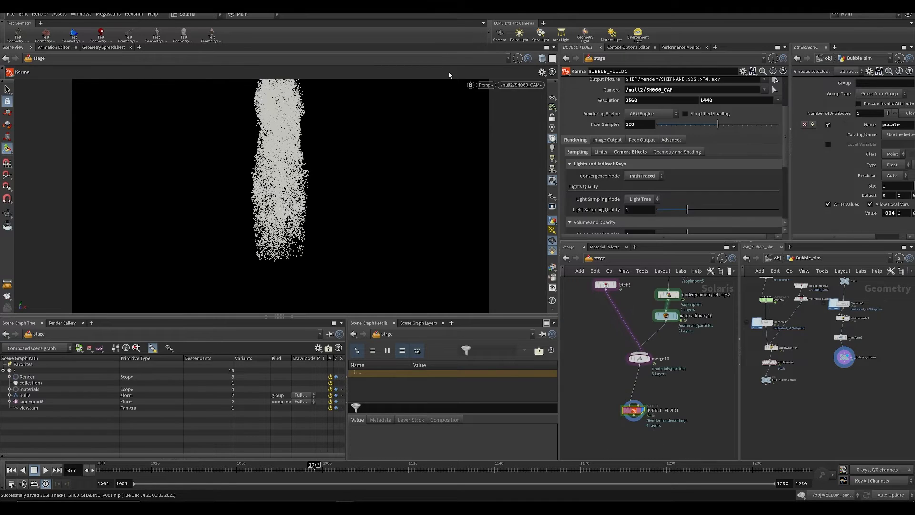
click(487, 84)
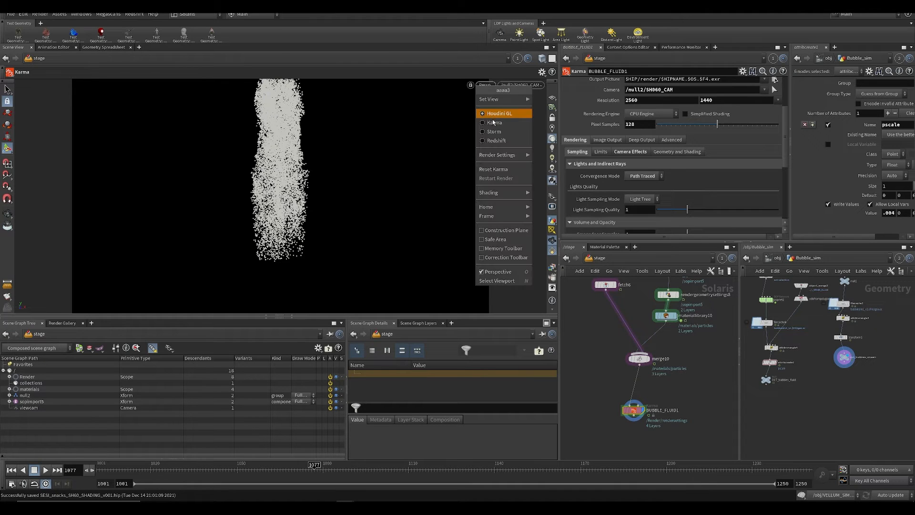
click(493, 122)
click(484, 85)
click(488, 123)
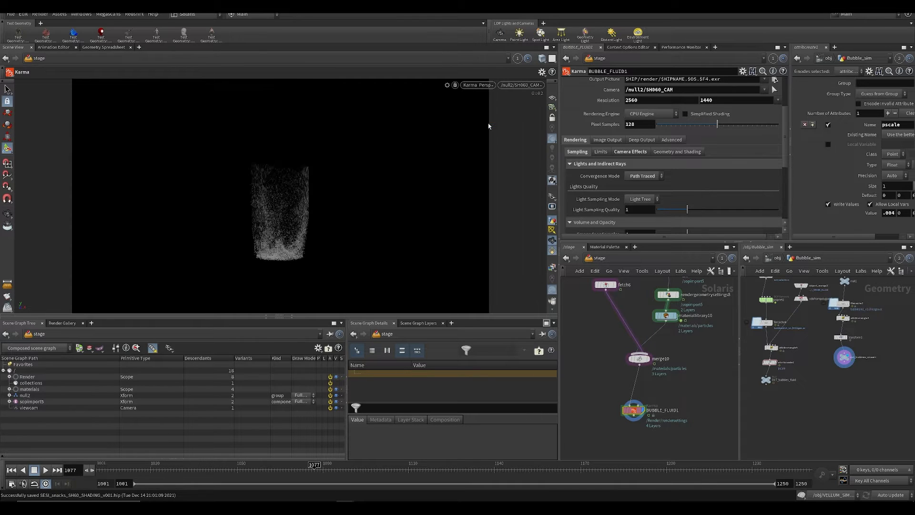
Step: Copy attribcreate1, insert the copy between transform1 and the bubbles stream output null, and scrub the timeline
scroll(782, 359, up, 2)
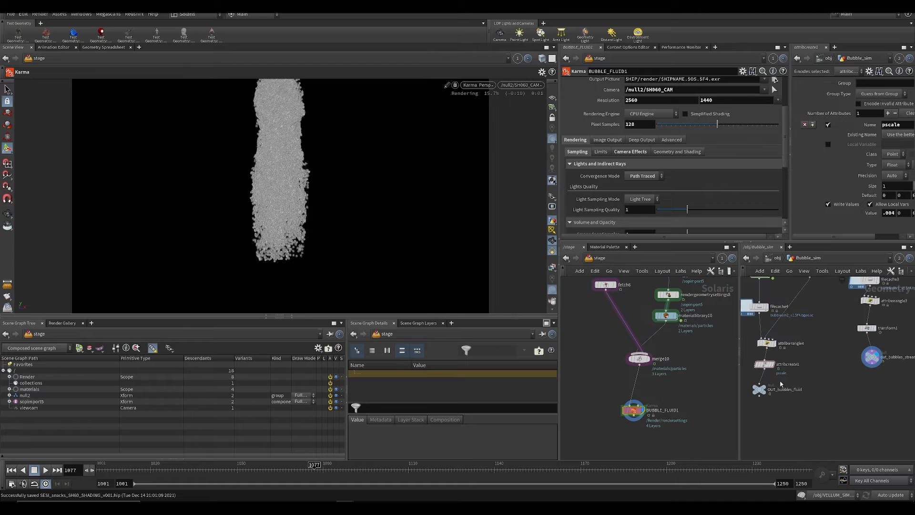
click(764, 363)
key(ctrl+c)
key(ctrl+v)
drag(818, 349, 872, 347)
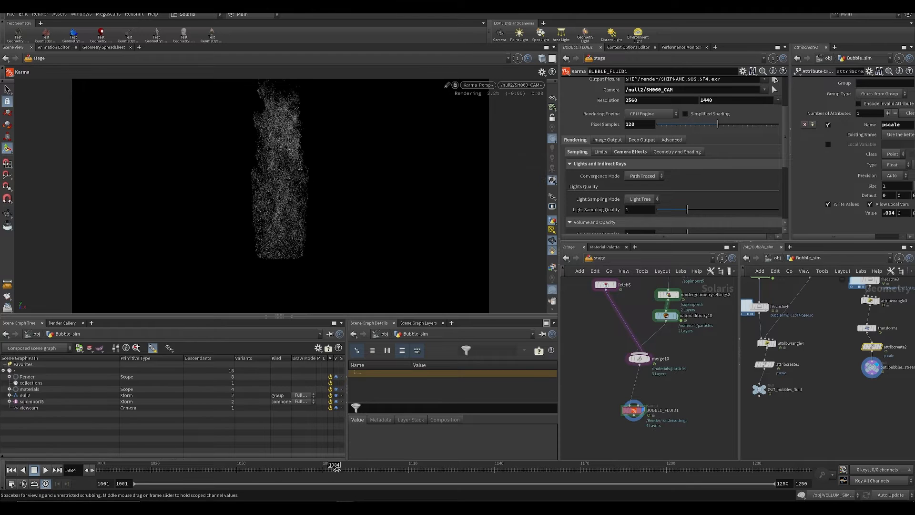
click(251, 467)
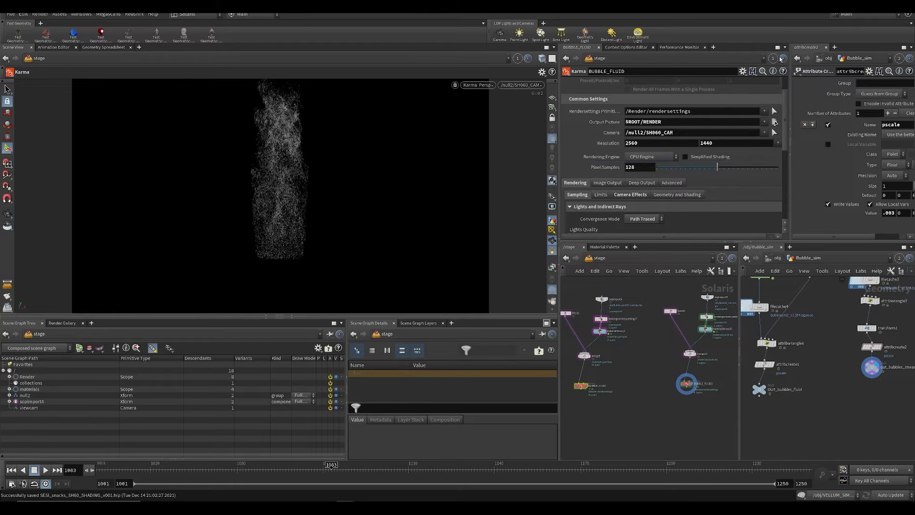
Step: Browse for BUBBLE_FLUID's output picture and create and open an SH060 folder inside $ROOT/RENDER/3D
click(774, 122)
double_click(708, 61)
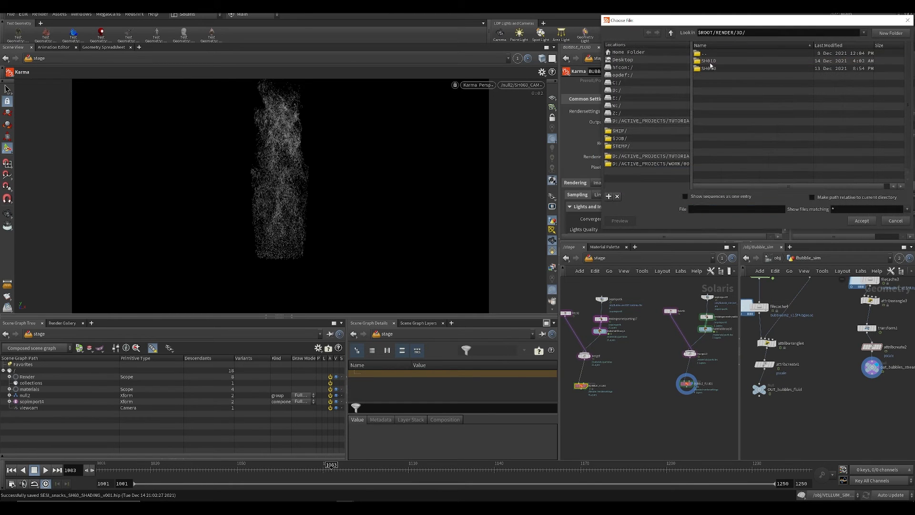
click(889, 33)
text(SH060)
key(Return)
double_click(709, 77)
Step: Create a bubbles_fluid folder inside SH060 and a subfolder named 1 within it
click(889, 34)
text(bubbles_fluid)
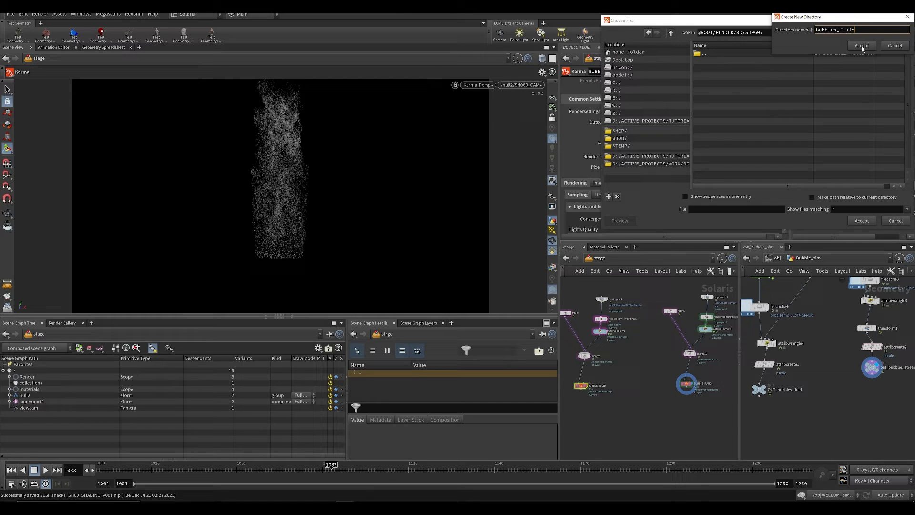
click(862, 48)
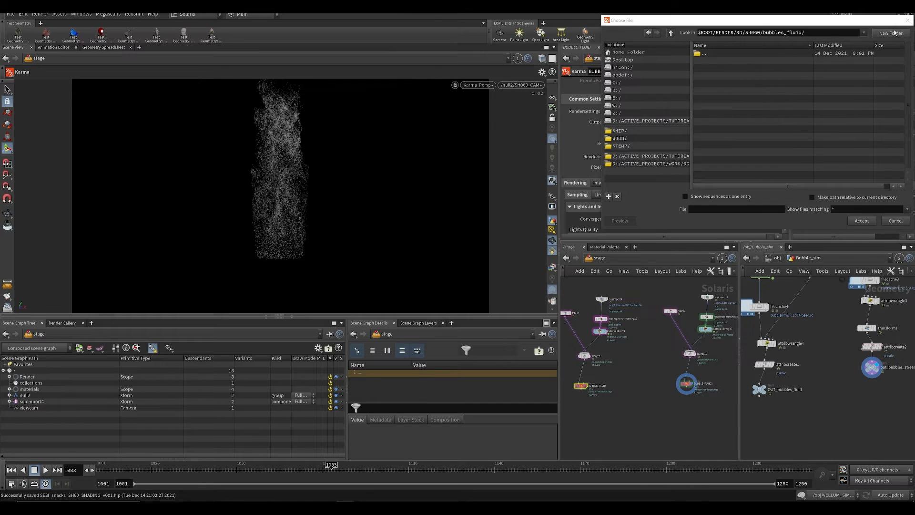
click(889, 34)
text(1)
click(862, 48)
Step: Set the output picture's file name to bubblesfluid_$F4.exr and accept the path
click(725, 209)
text(b)
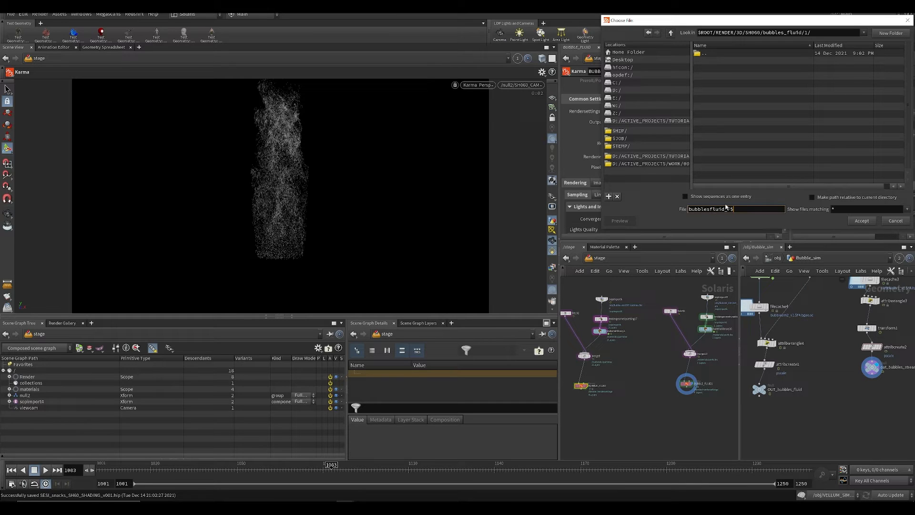
text(ubblesfluid_$F4.exr)
key(Return)
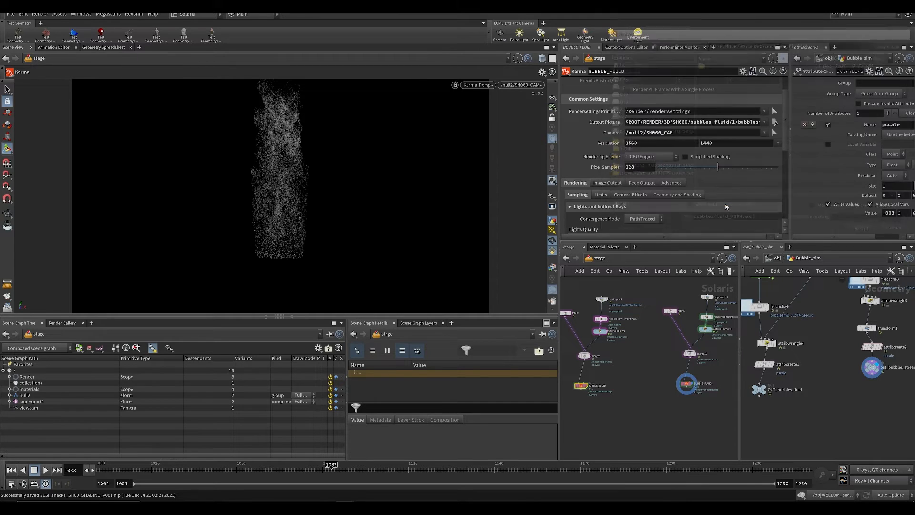
Step: Replace the bubble stream's Karma node with a copy of the BUBBLE_FLUID Karma node and wire it to merge10
key(ctrl+c)
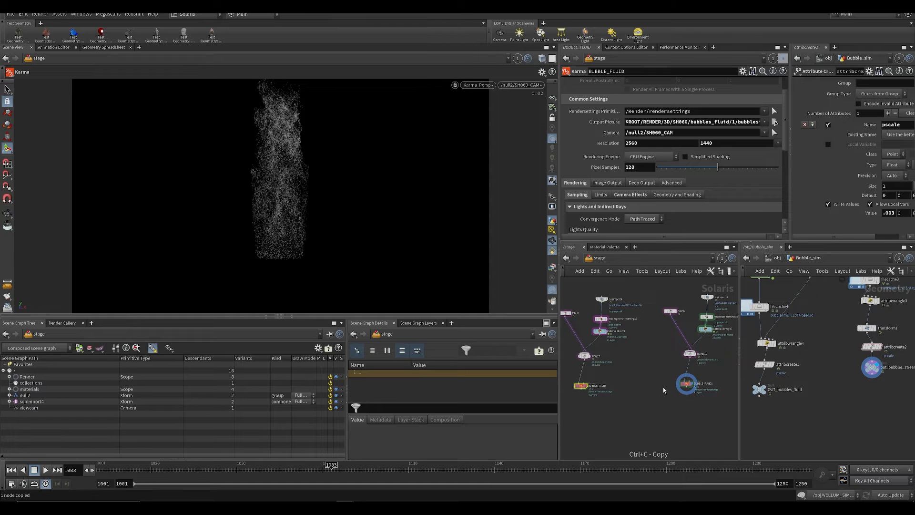
key(Delete)
key(ctrl+v)
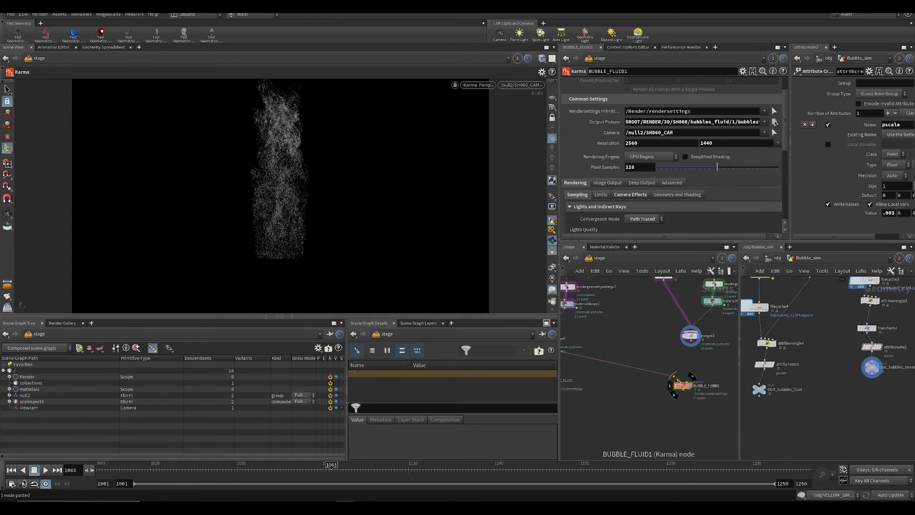
click(680, 381)
click(691, 345)
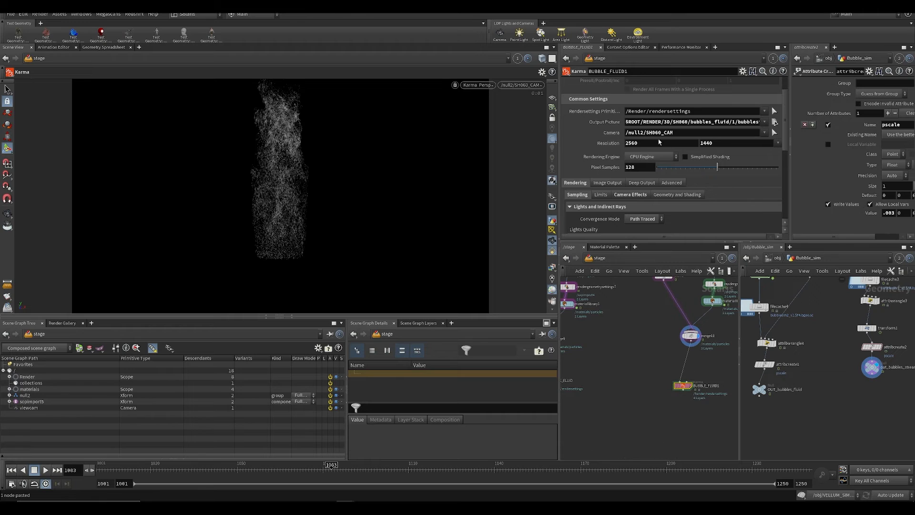
Step: Change the copied Karma node's output picture to the bubbles_swirl/1 folder with file name bubbleswirl_$F4.exr, and save the scene
click(728, 122)
key(BackSpace)
key(BackSpace)
key(BackSpace)
key(BackSpace)
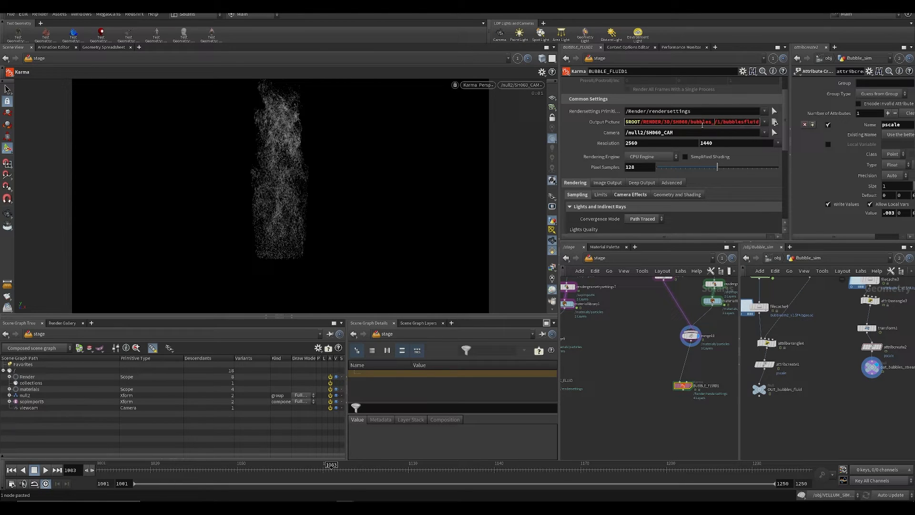
text(swirl/1/bubbleswirl_$F4.exr)
key(Return)
key(ctrl+s)
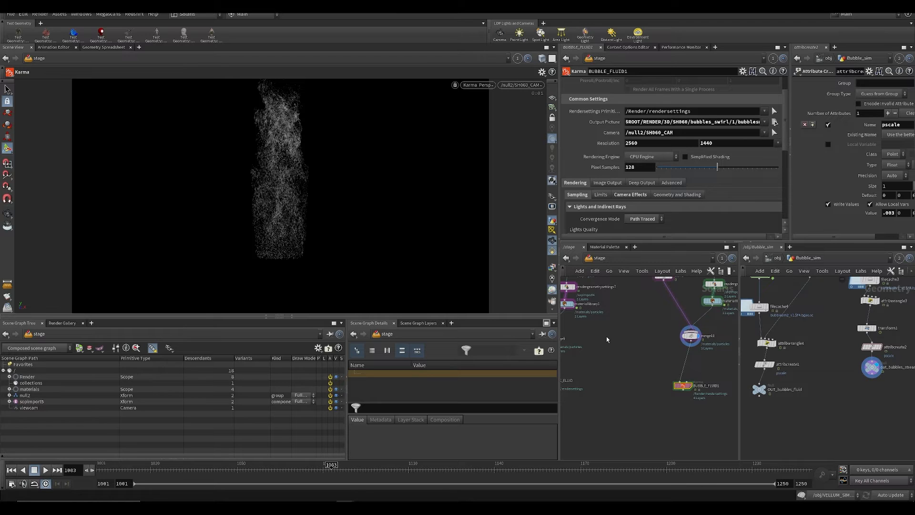
Step: Change the shot folder in karma1's output picture path to SH060, check the path in the file chooser and save the scene
middle_drag(626, 384, 730, 374)
scroll(662, 373, down, 3)
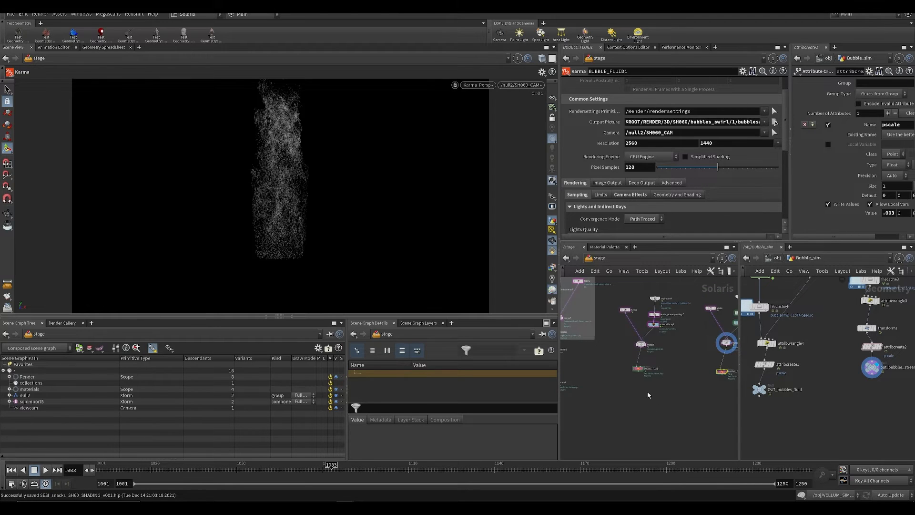
middle_drag(649, 394, 590, 426)
middle_drag(568, 370, 765, 305)
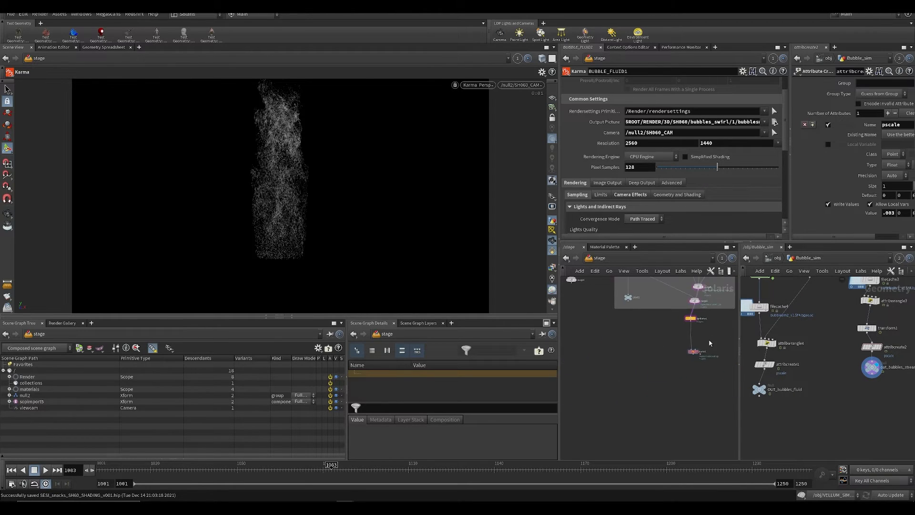
drag(716, 334, 672, 391)
middle_drag(696, 364, 632, 368)
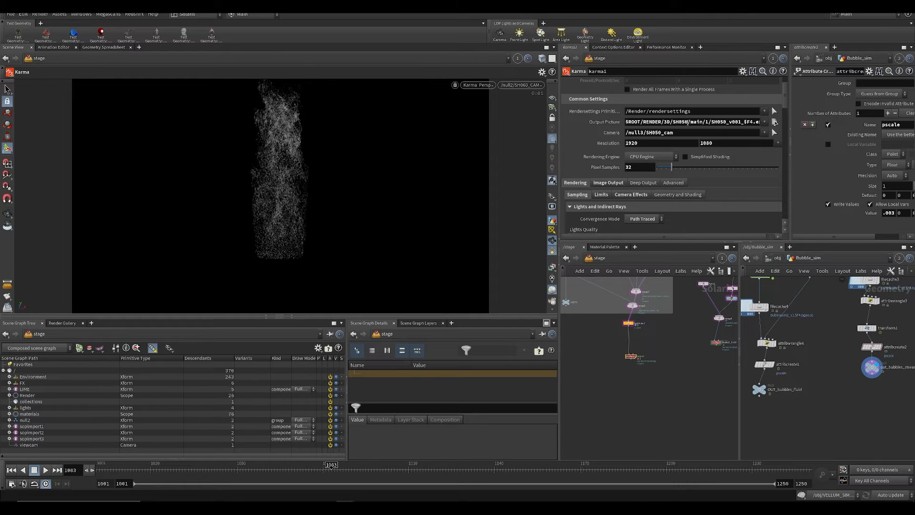
click(688, 123)
key(BackSpace)
key(BackSpace)
text(60)
key(Return)
key(ctrl+s)
drag(731, 124, 810, 132)
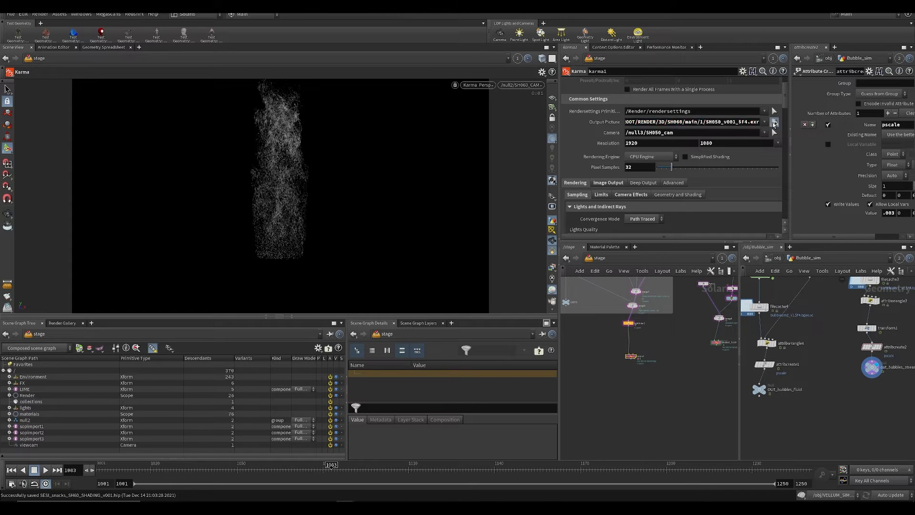
click(775, 122)
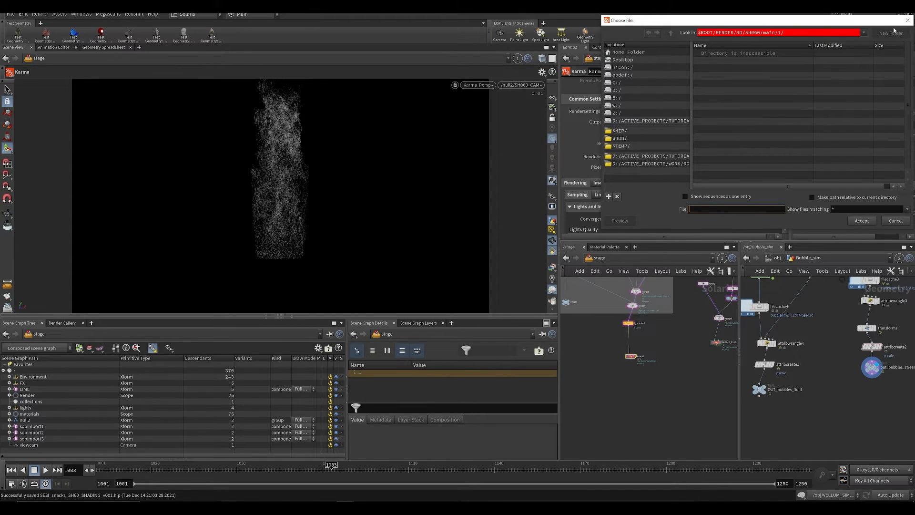
click(908, 20)
key(ctrl+s)
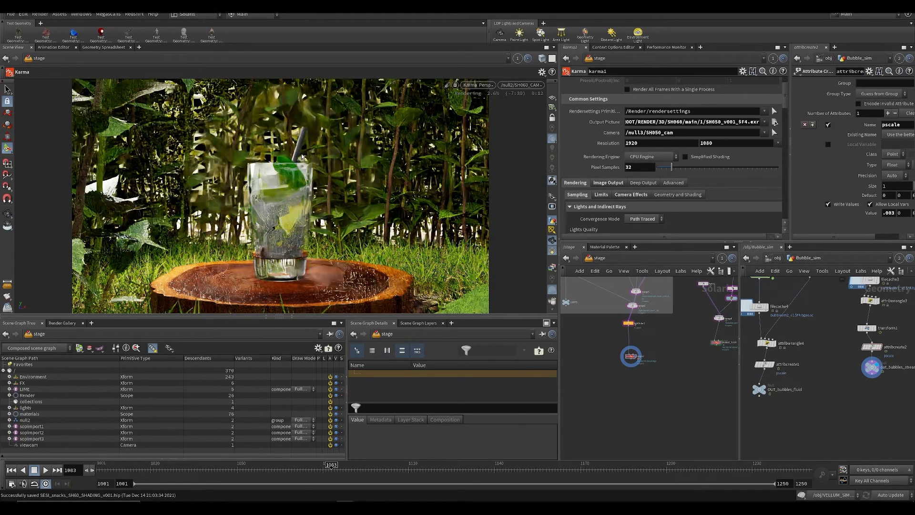
Step: Open the out network beside the Solaris stage and add a Fetch node for the beauty render
middle_drag(617, 394, 612, 430)
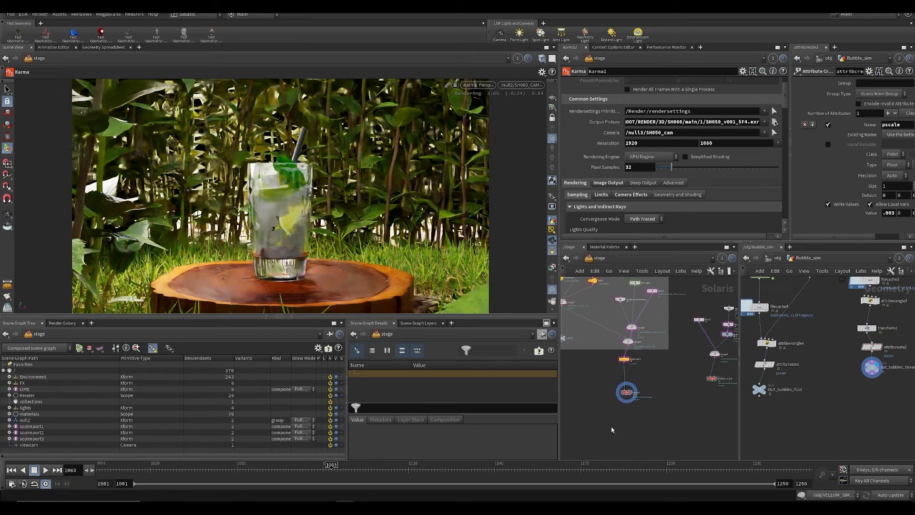
middle_drag(656, 393, 649, 378)
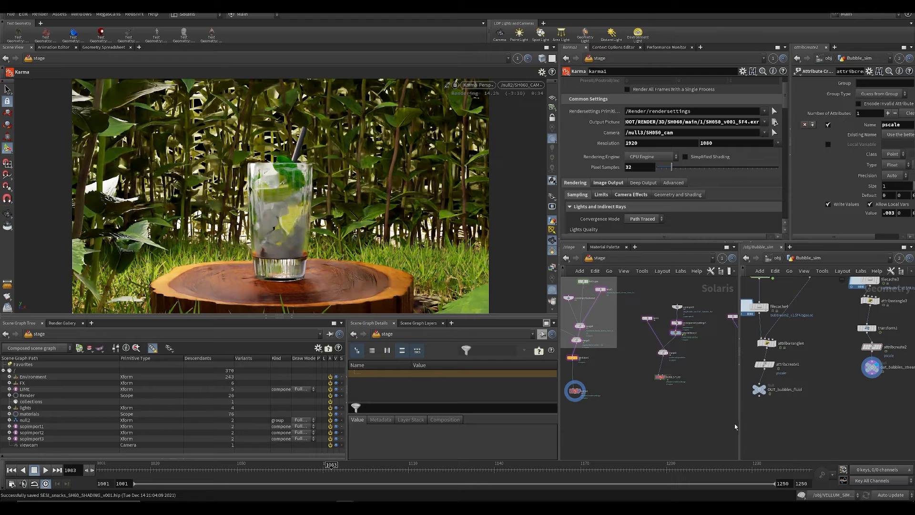
click(782, 261)
click(785, 261)
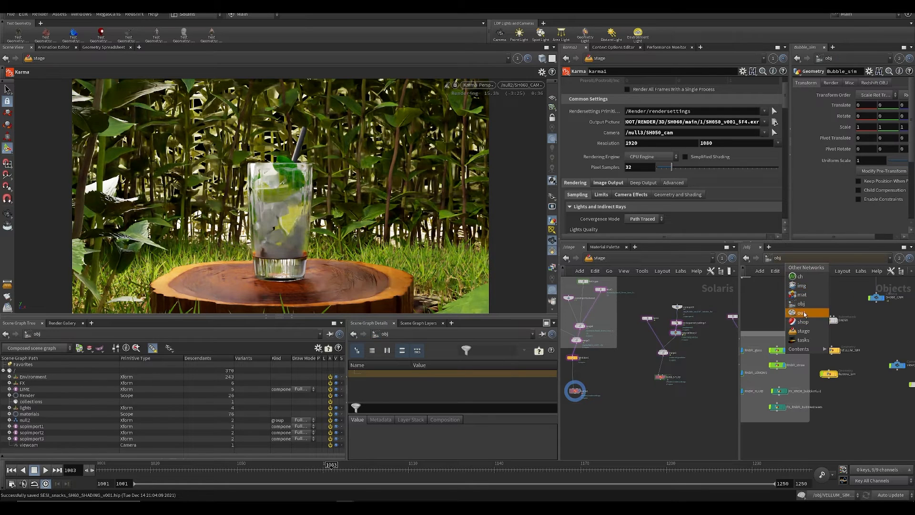
click(802, 312)
key(Tab)
text(f)
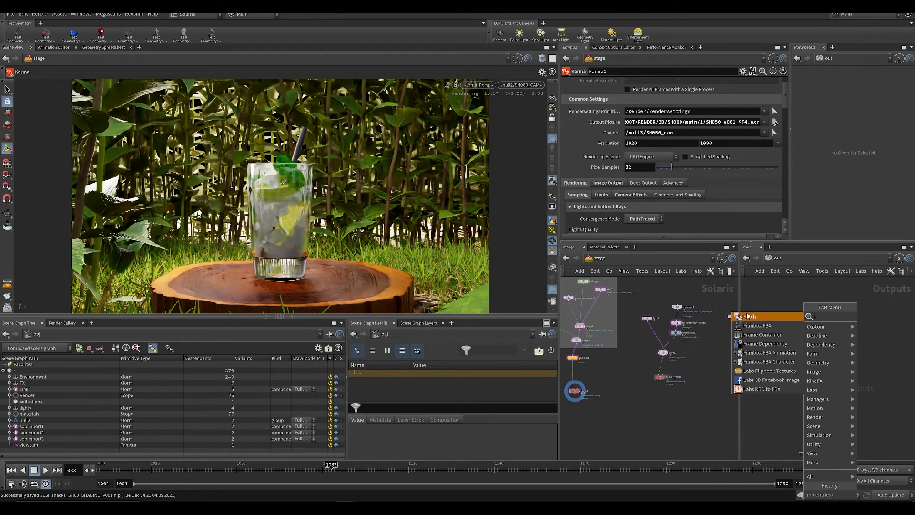
click(749, 316)
click(782, 330)
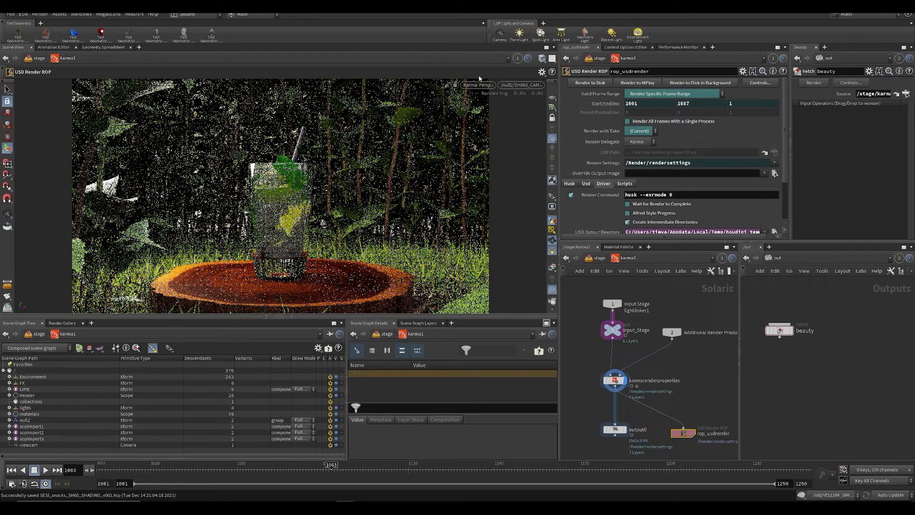
Step: Switch the viewport renderer to Houdini GL, and add another Fetch node named bubbles1 beside the beauty node
click(477, 85)
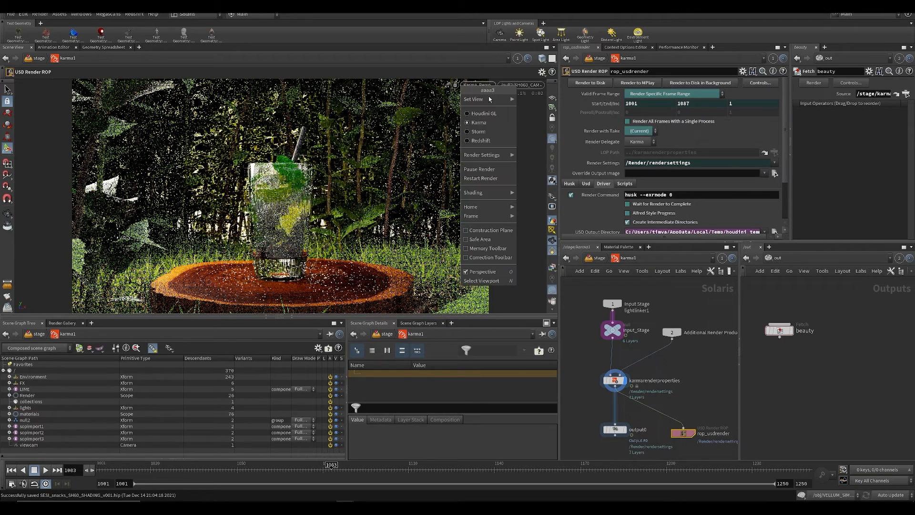
click(478, 113)
click(779, 330)
key(ctrl+c)
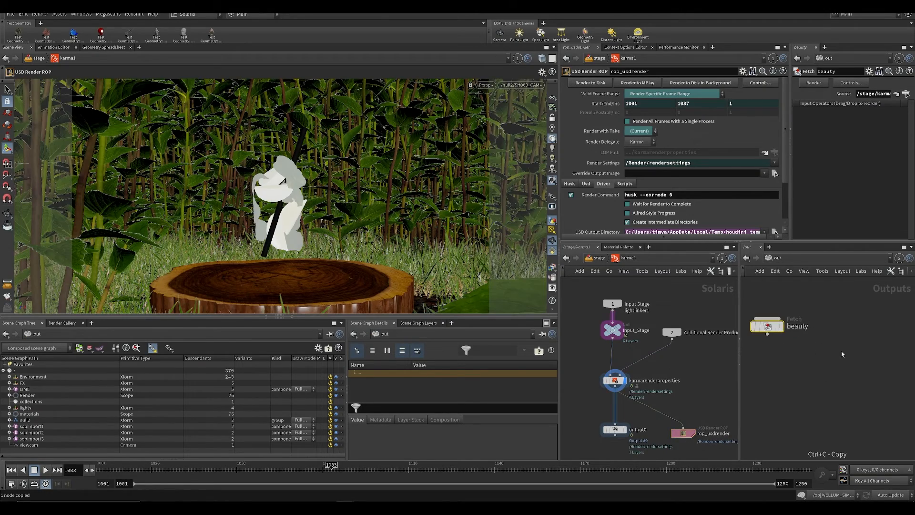
key(Tab)
mouse_move(876, 318)
click(818, 317)
click(888, 327)
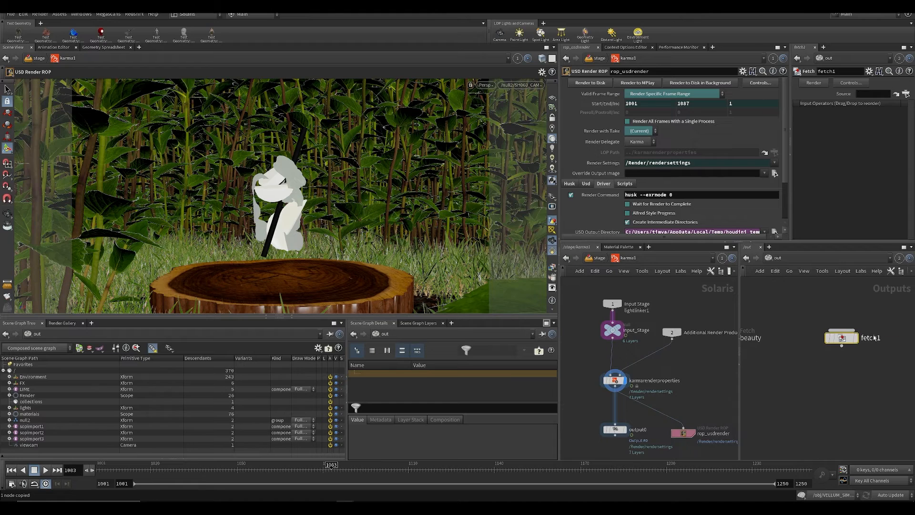
double_click(875, 337)
text(bbles1)
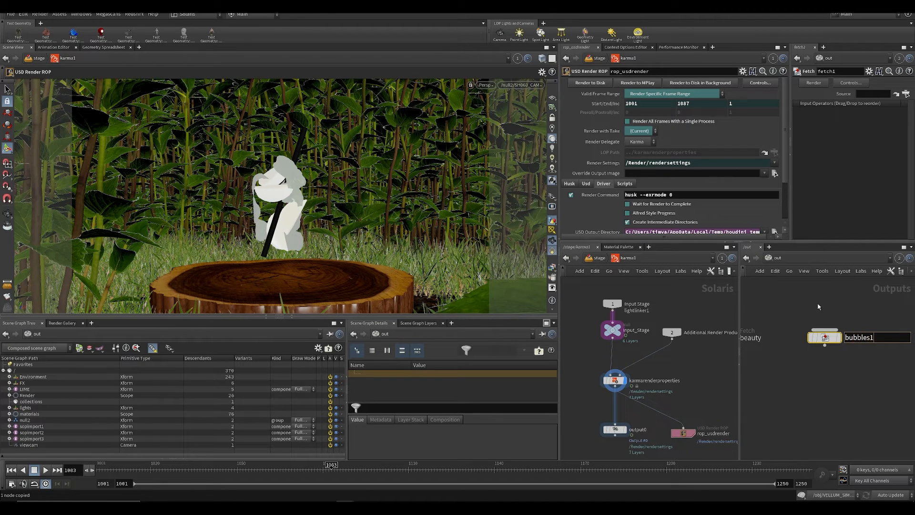
key(Return)
Step: Paste a copy of the beauty Fetch node, rename it bubbles2 and save the scene
key(ctrl+v)
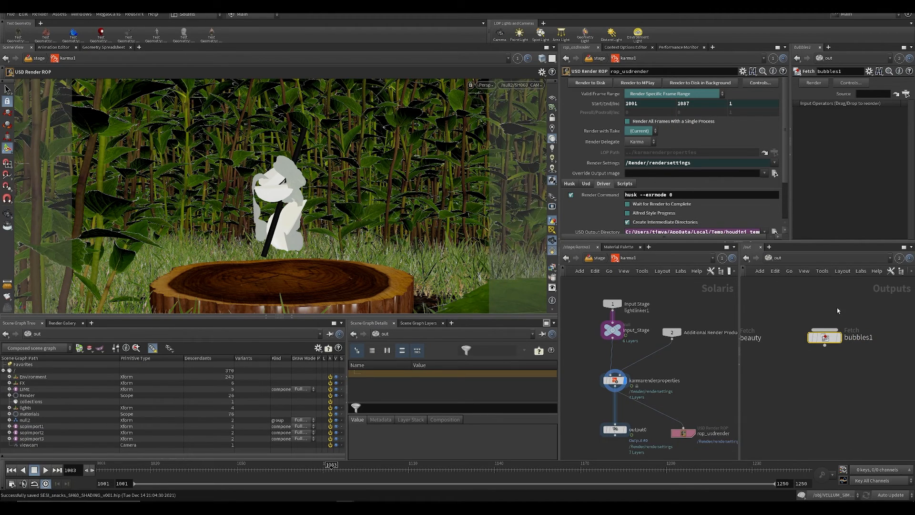
drag(850, 339, 857, 349)
double_click(876, 344)
text(bub)
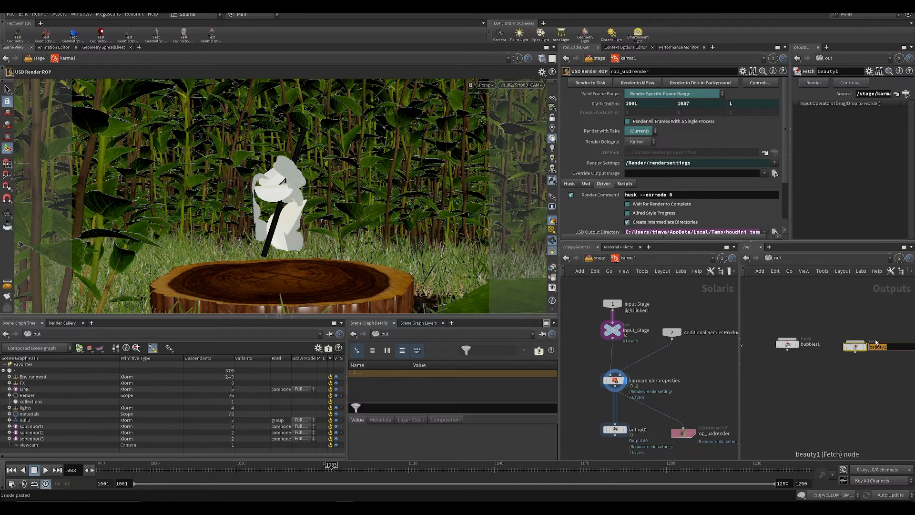
text(bles2)
key(Return)
key(ctrl+s)
middle_drag(794, 420, 853, 400)
key(ctrl+s)
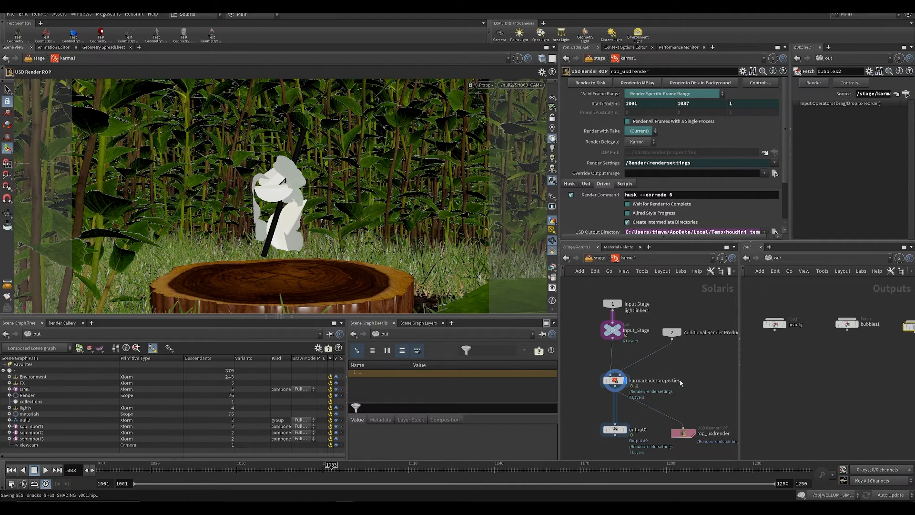
scroll(658, 370, down, 3)
key(ctrl+s)
Step: Set the source of the bubbles1 Fetch node to the rop_usdrender inside BUBBLE_FLUID
scroll(668, 379, up, 2)
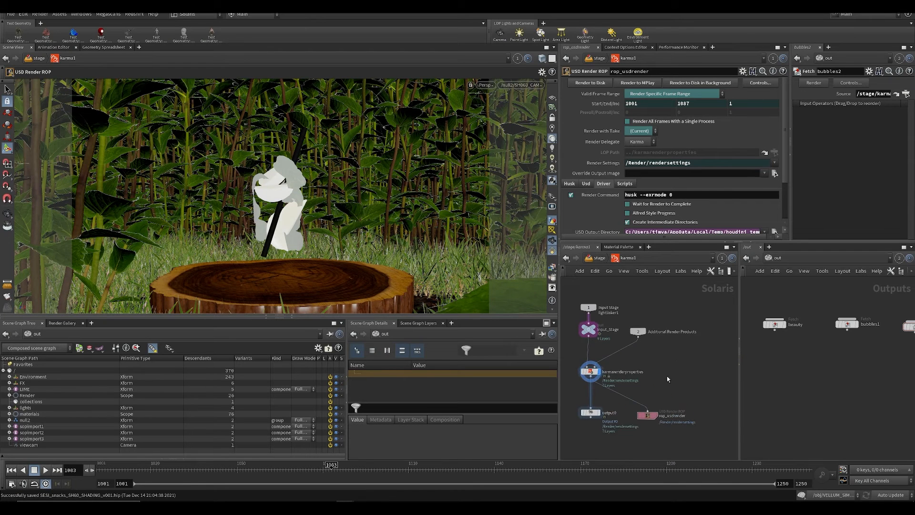
key(u)
key(i)
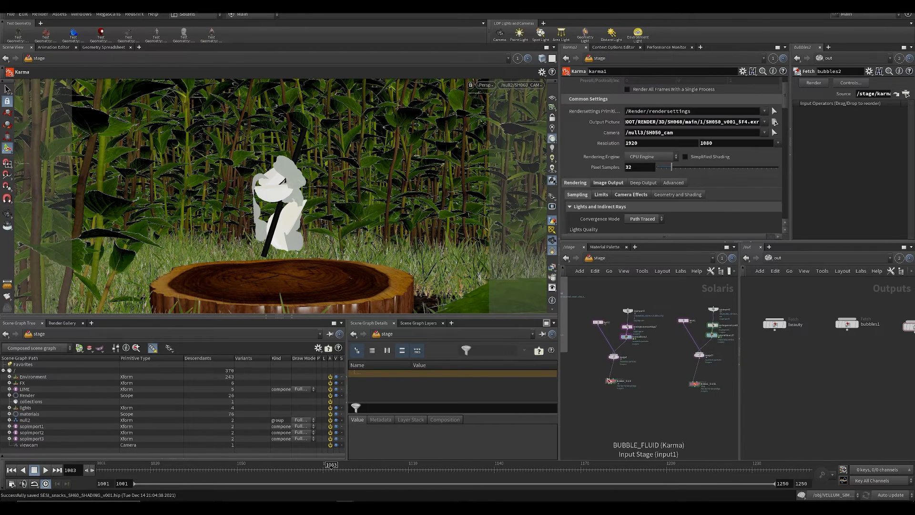
drag(683, 433, 875, 93)
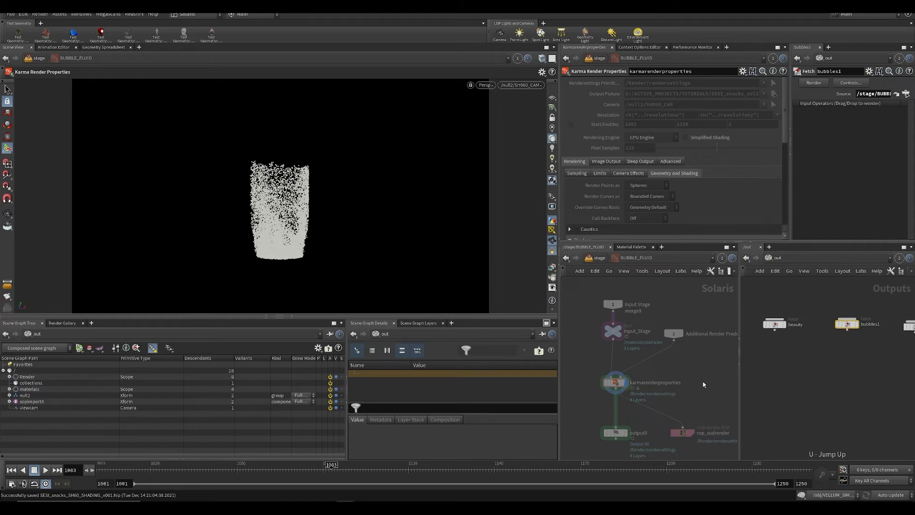
Step: Set the source of the bubbles2 Fetch node to the rop_usdrender inside BUBBLE_FLUID1
key(u)
middle_drag(835, 355, 776, 355)
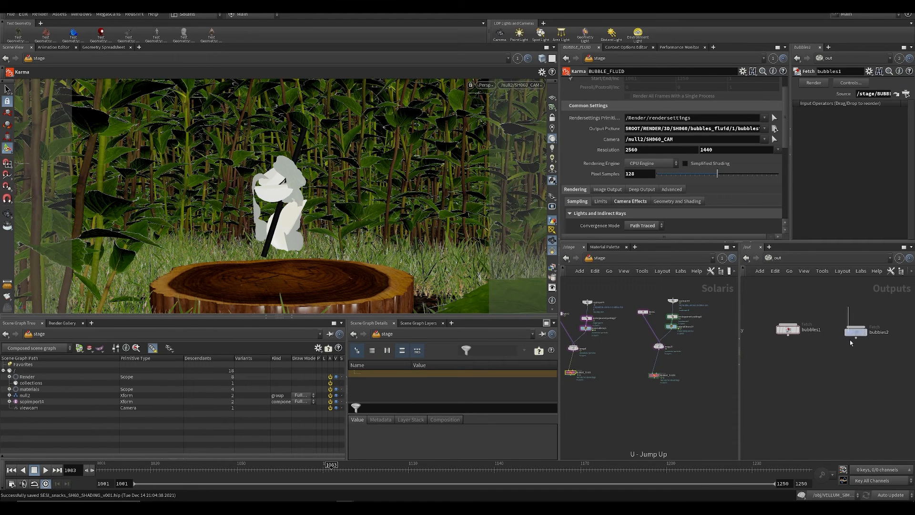
click(856, 331)
key(i)
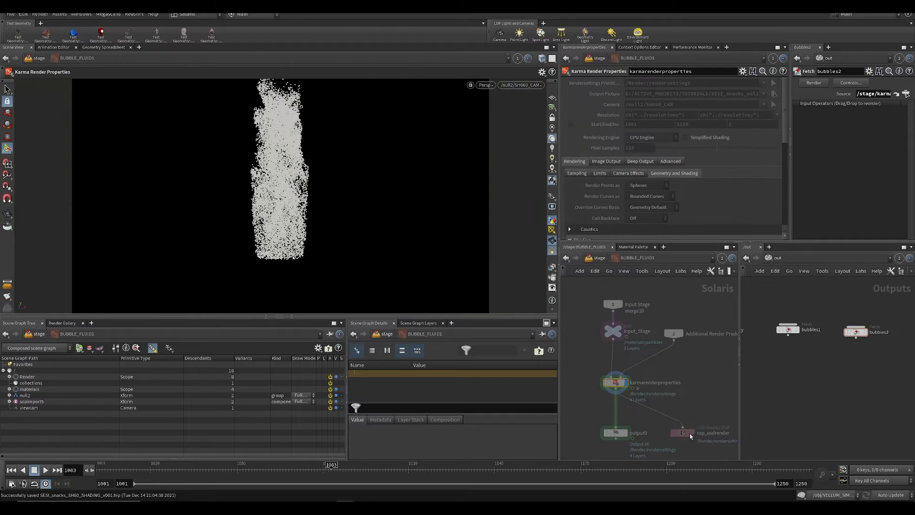
drag(683, 432, 877, 89)
drag(768, 371, 667, 429)
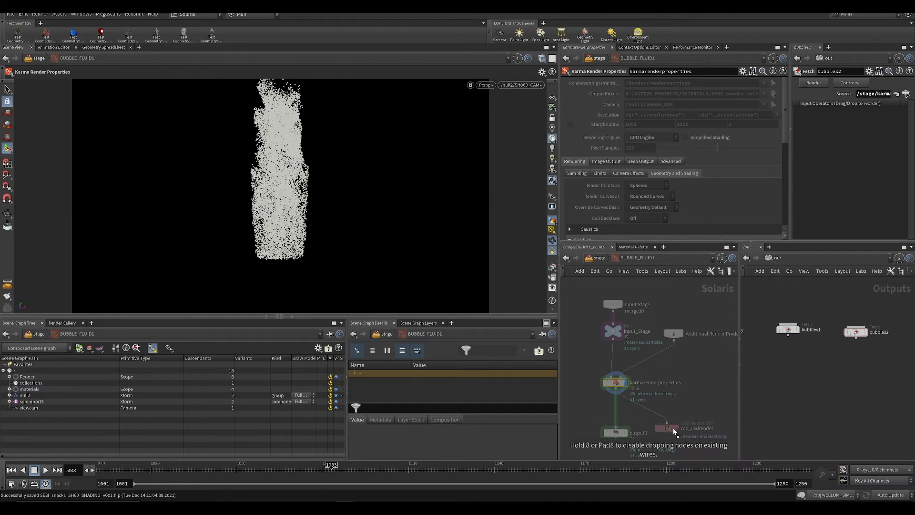
click(788, 330)
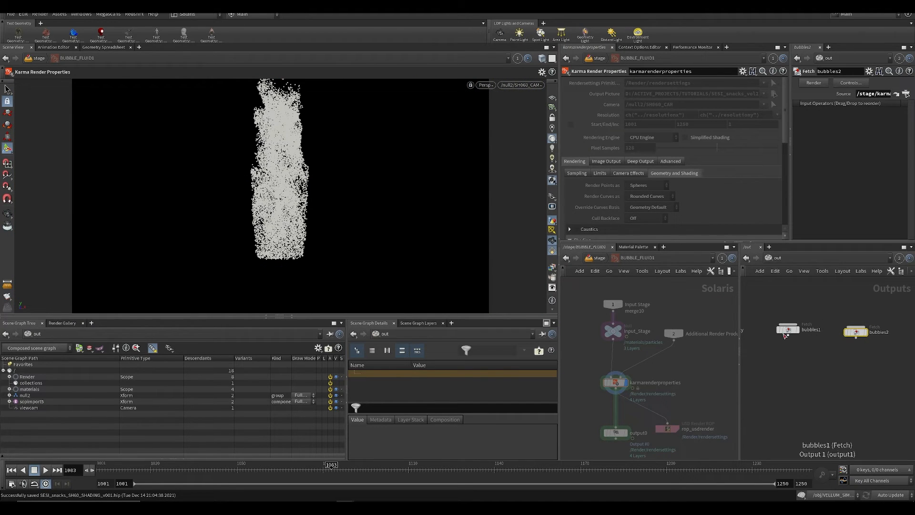
click(856, 332)
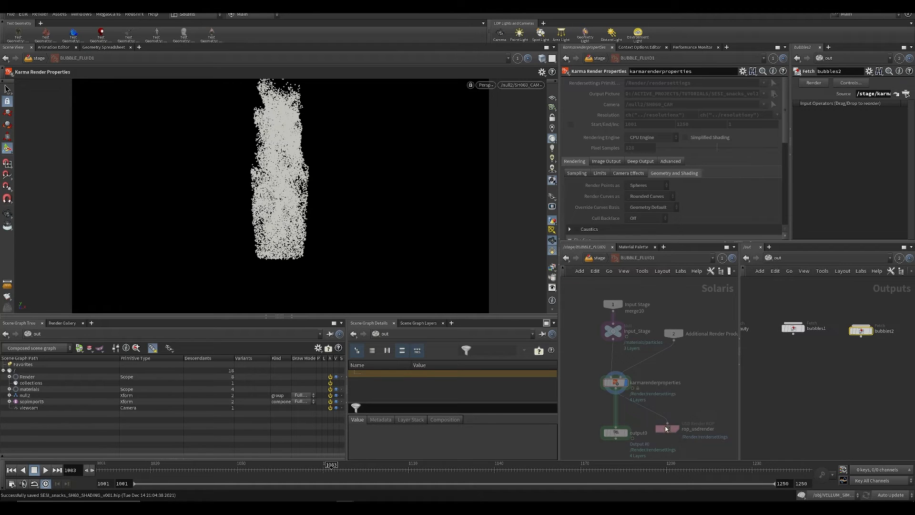
drag(667, 429, 870, 98)
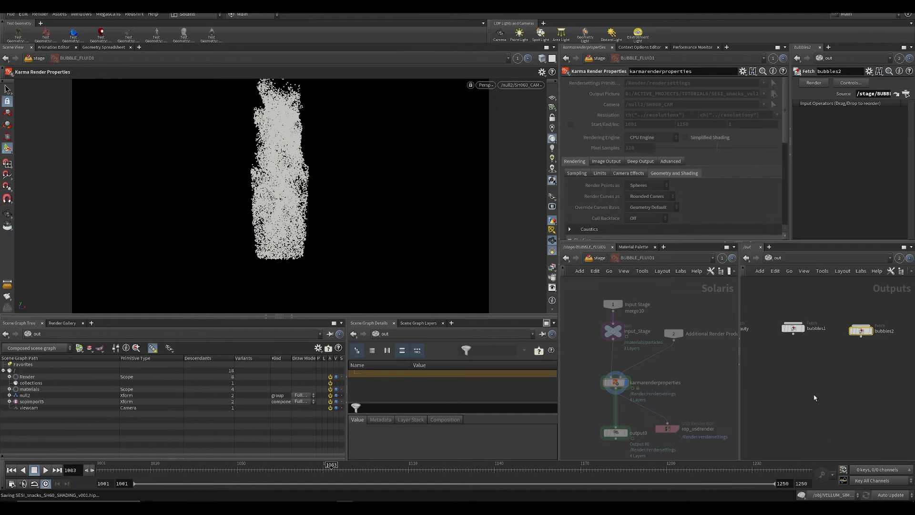
Step: Add a Merge node in the out network and connect the beauty, bubbles1 and bubbles2 Fetch nodes to it
scroll(782, 377, down, 2)
key(Tab)
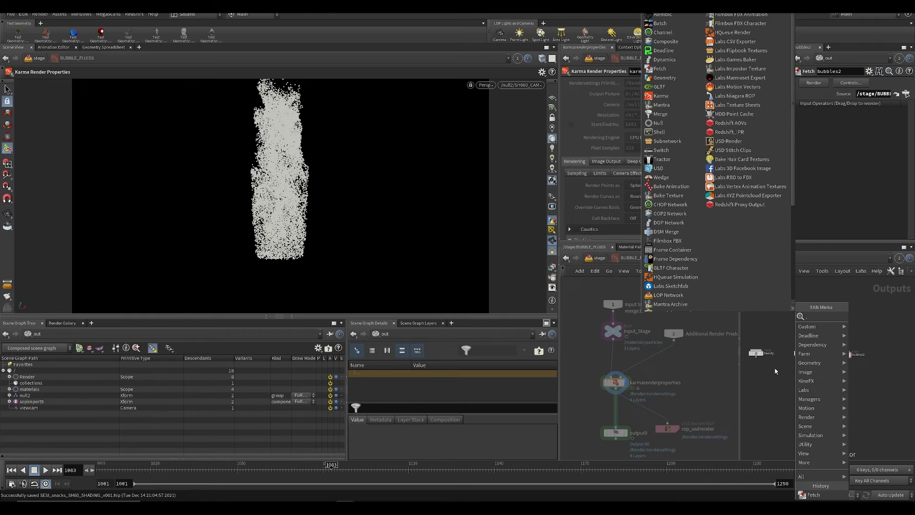
text(m)
click(747, 326)
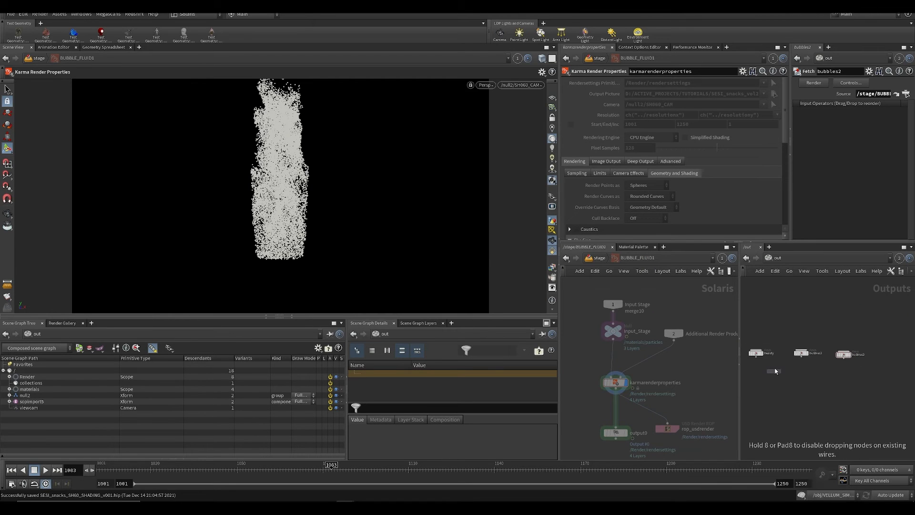
click(813, 408)
drag(799, 365, 813, 407)
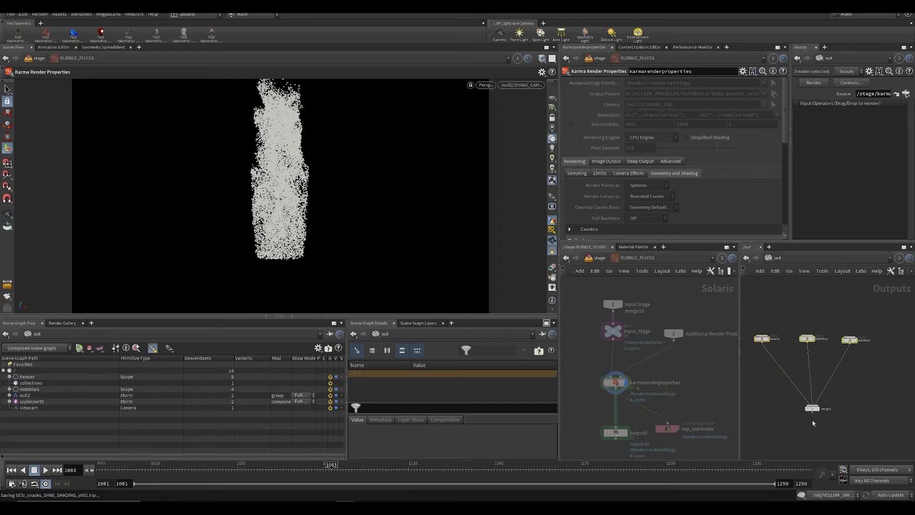
Step: Set the Merge node's dependency render order to Node by Node, close its render dialog and save the scene
click(821, 399)
click(818, 451)
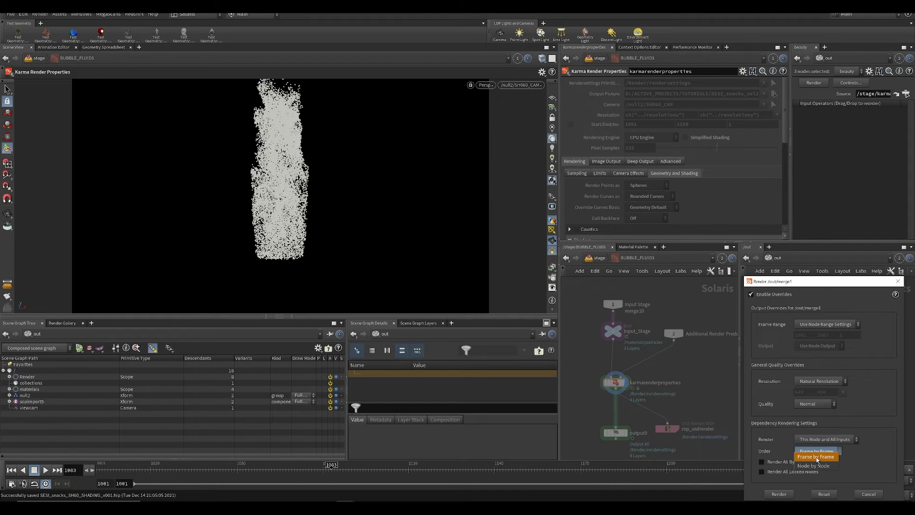
click(820, 466)
drag(825, 283, 655, 252)
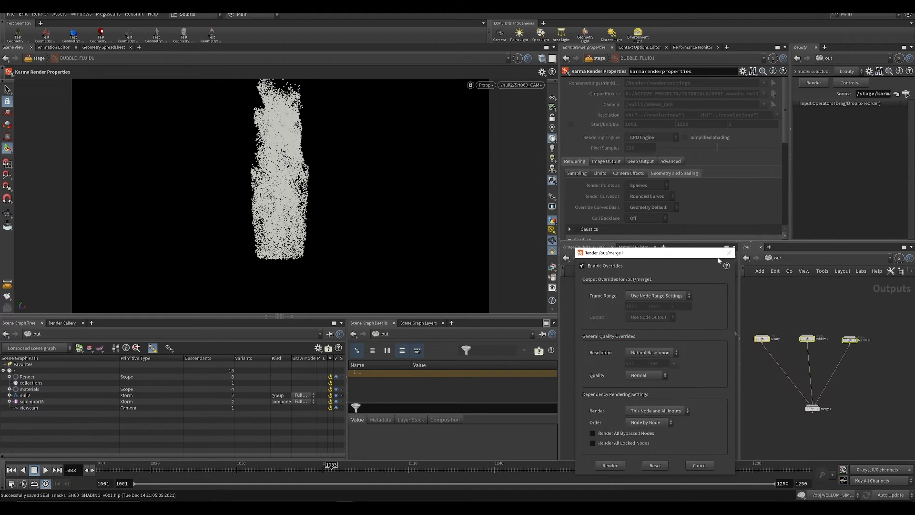
click(728, 252)
click(797, 420)
key(ctrl+s)
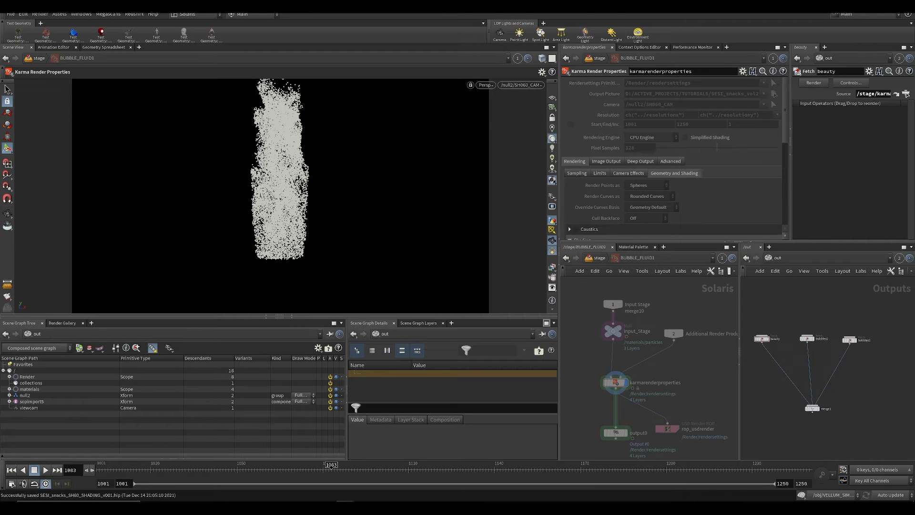
Step: Return to the stage network from inside BUBBLE_FLUID1 and save the scene
click(596, 257)
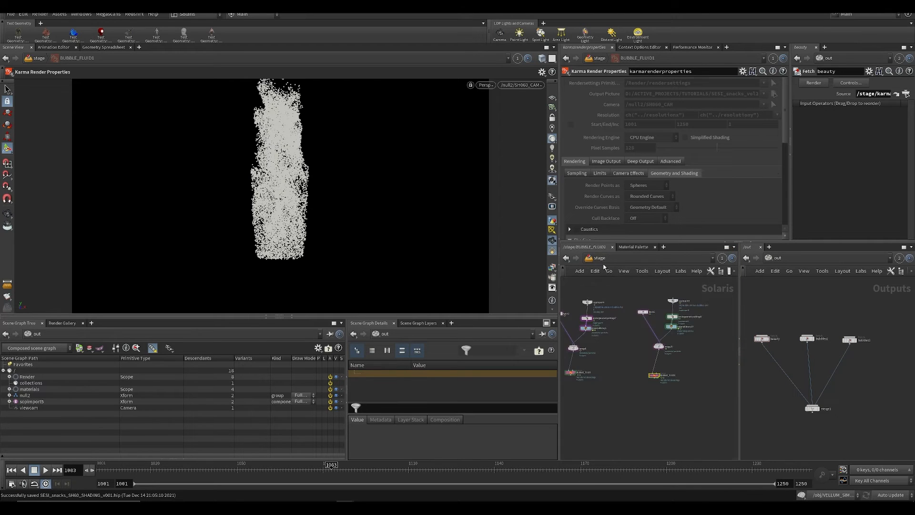
key(ctrl+s)
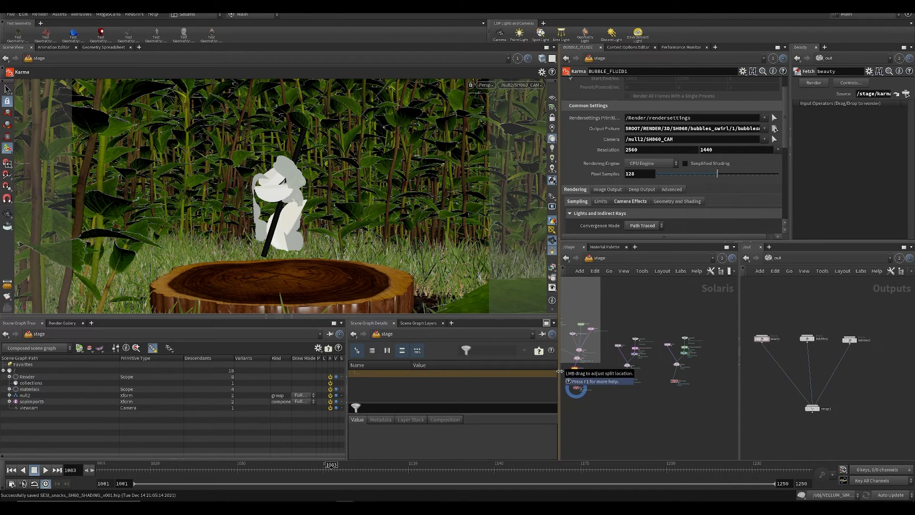
scroll(633, 376, up, 5)
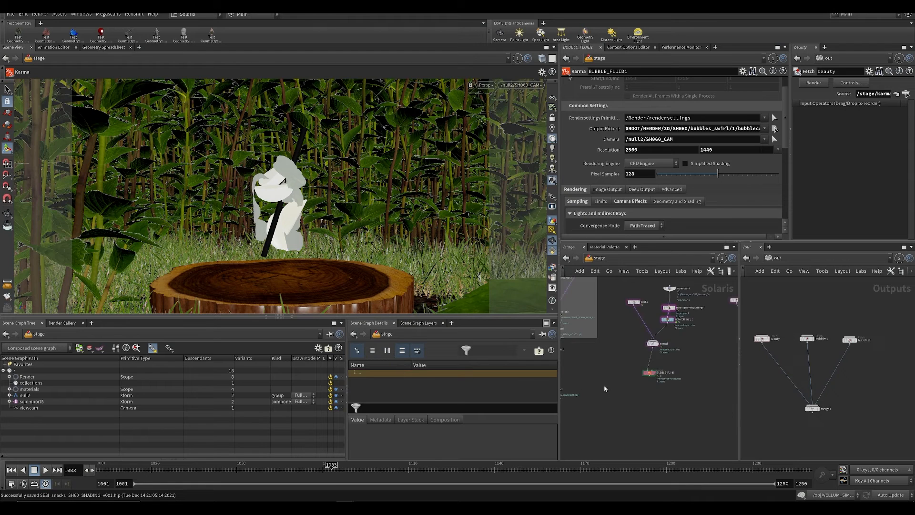
middle_drag(665, 382, 692, 394)
scroll(645, 392, down, 4)
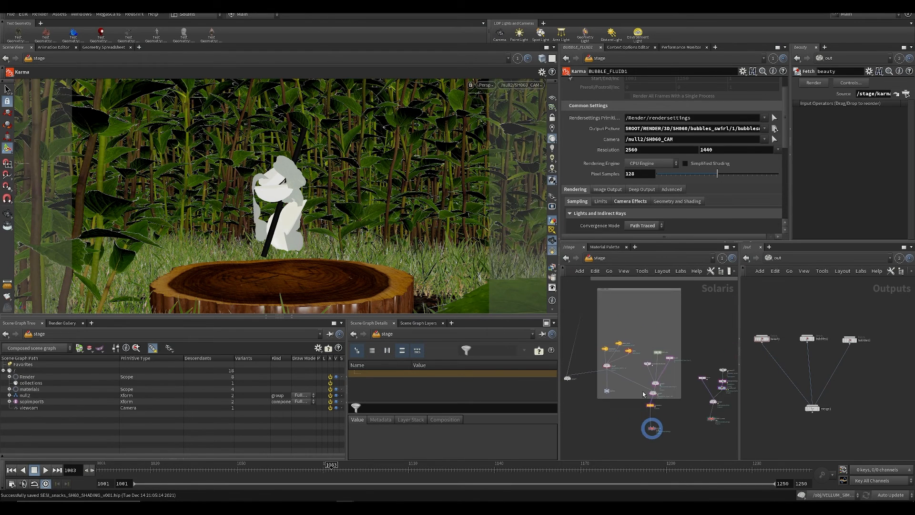
scroll(602, 385, up, 3)
middle_drag(572, 427, 562, 387)
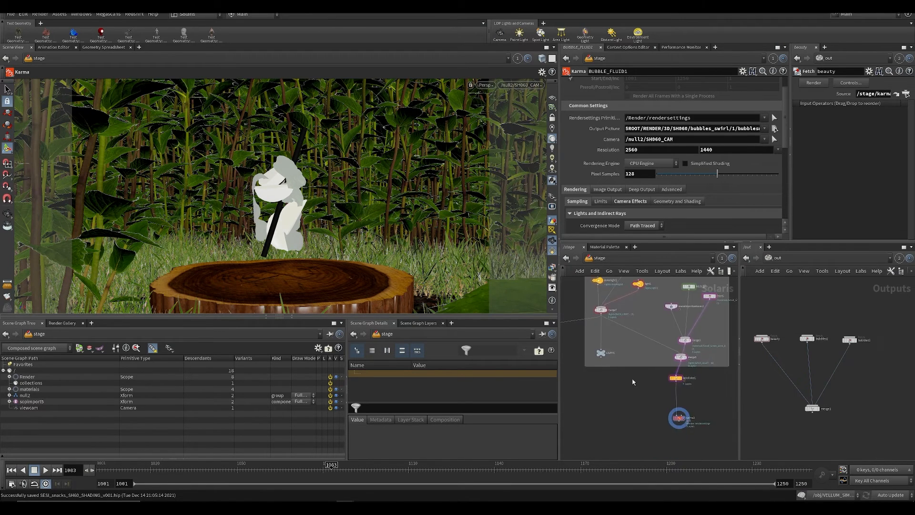
drag(281, 472, 53, 463)
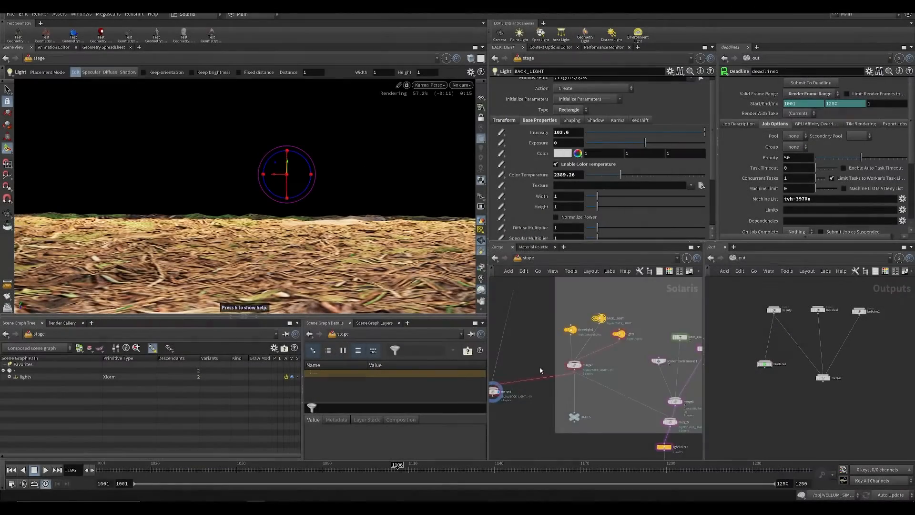
Step: Locate the Mossy_Ground_2x2_M material library in the environment network and open its Principled Shader's UV settings
scroll(540, 370, down, 2)
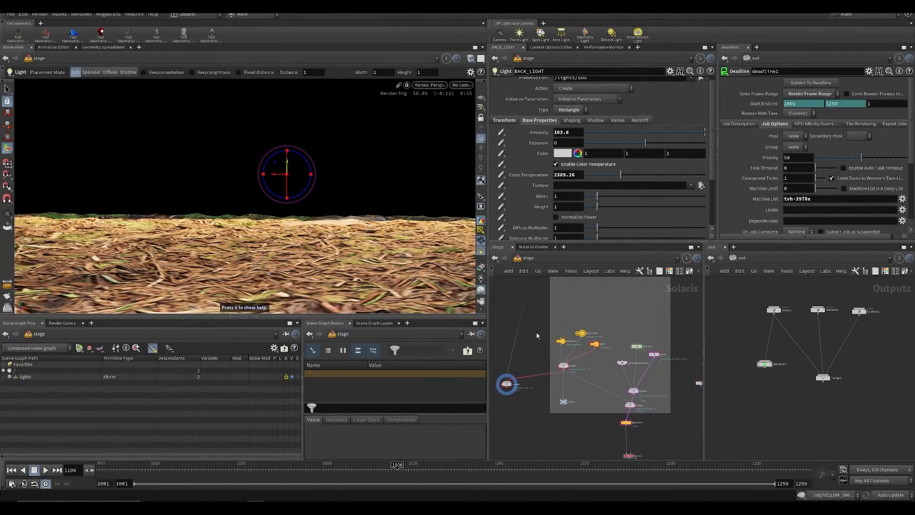
middle_drag(549, 348, 550, 368)
scroll(572, 419, up, 2)
middle_drag(583, 448, 579, 369)
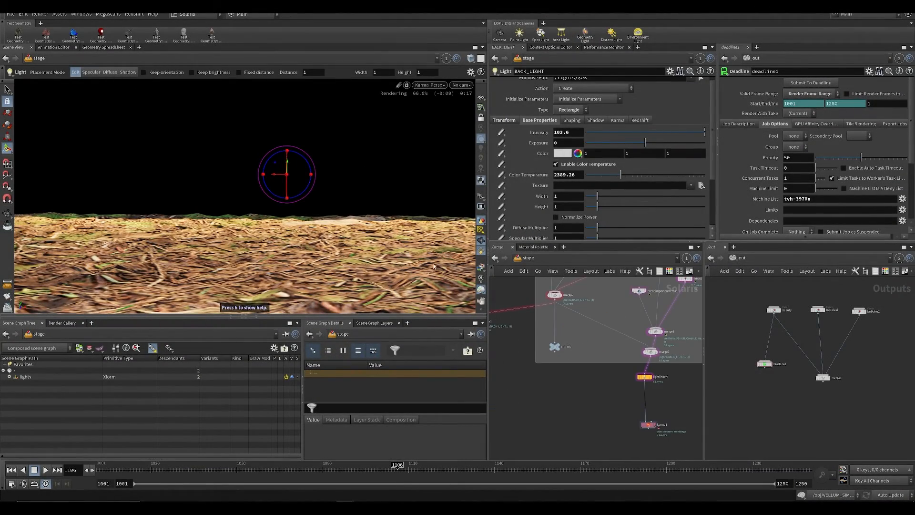
middle_drag(529, 352, 553, 379)
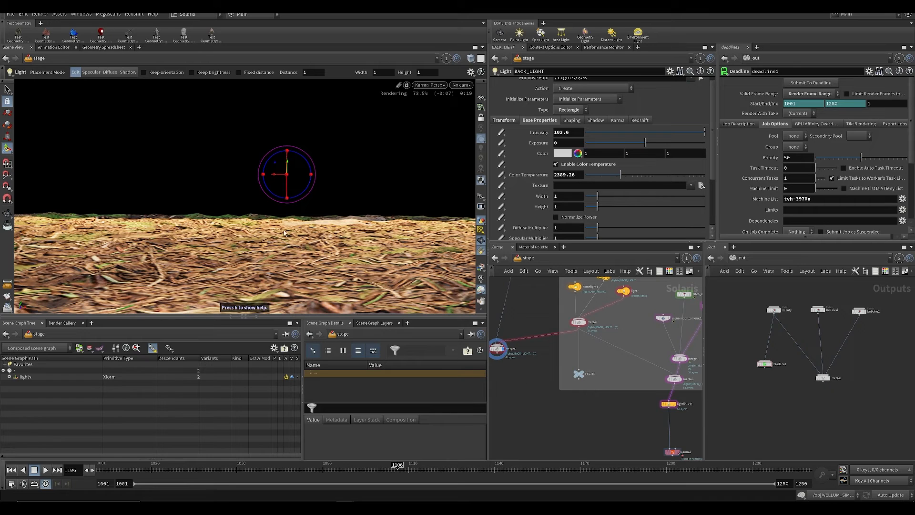
middle_drag(561, 360, 570, 388)
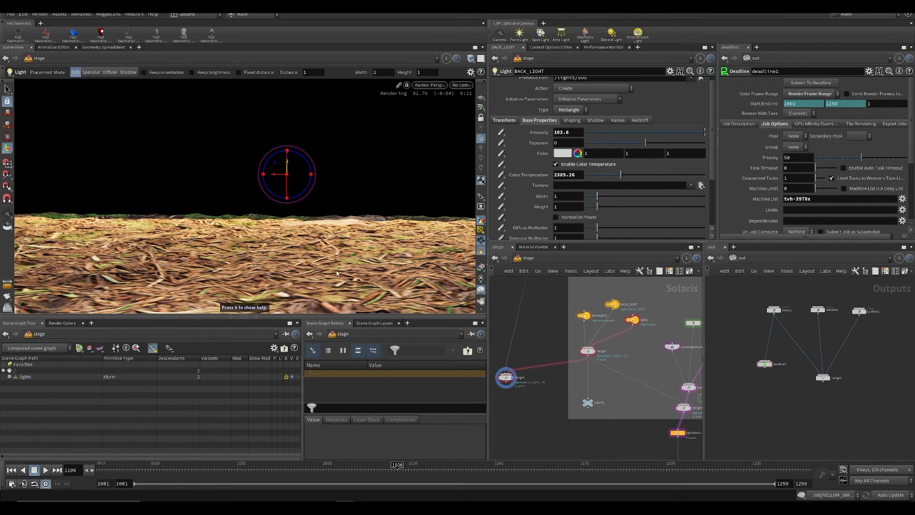
scroll(501, 348, down, 3)
middle_drag(501, 348, 499, 446)
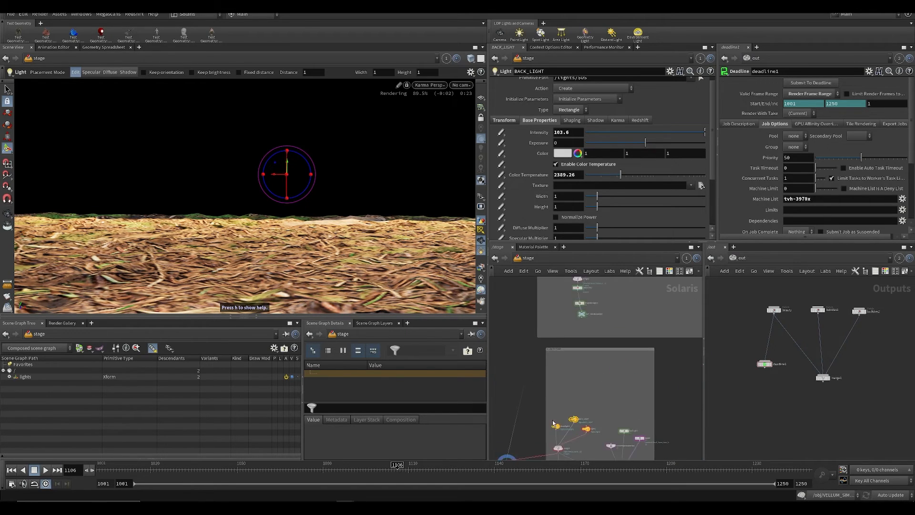
middle_drag(538, 286, 535, 469)
scroll(548, 356, up, 4)
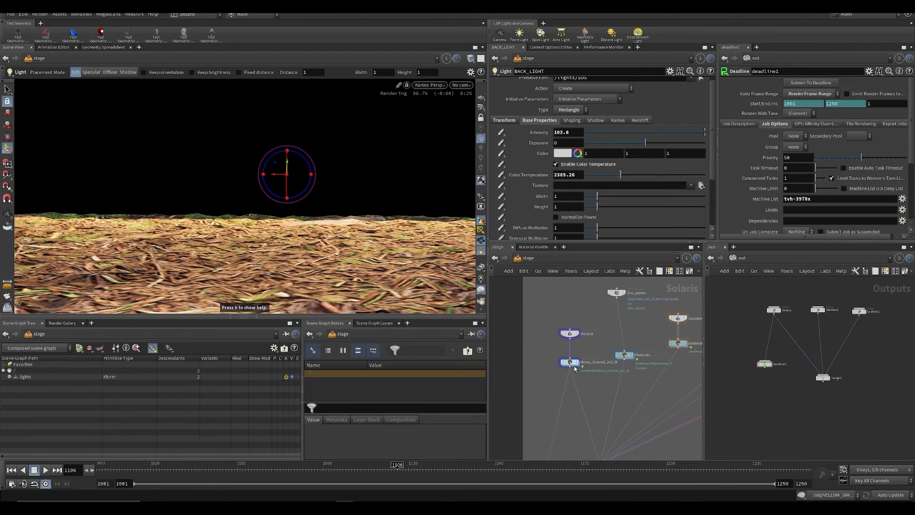
double_click(574, 364)
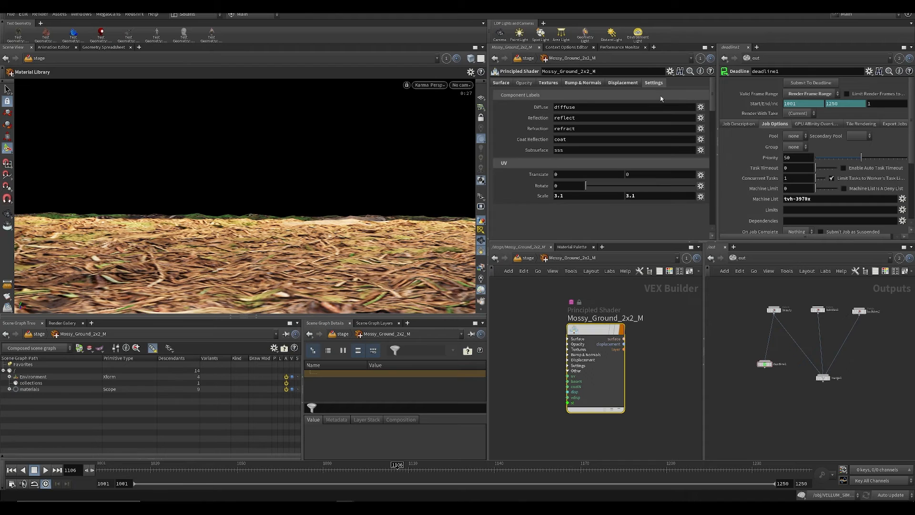
Step: Try UV scales of 10 and 0.1 in both directions on the Mossy_Ground_2x2_M shader
double_click(574, 197)
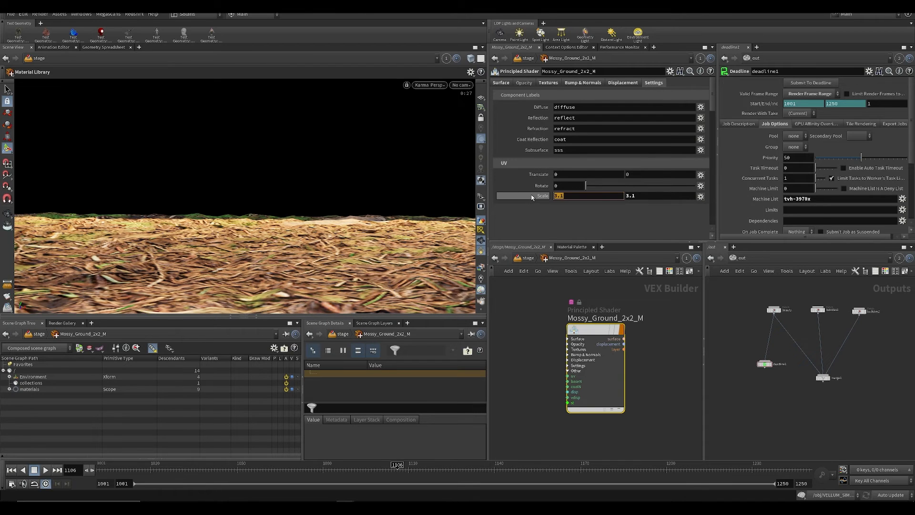
text(10)
key(Tab)
text(10)
key(Return)
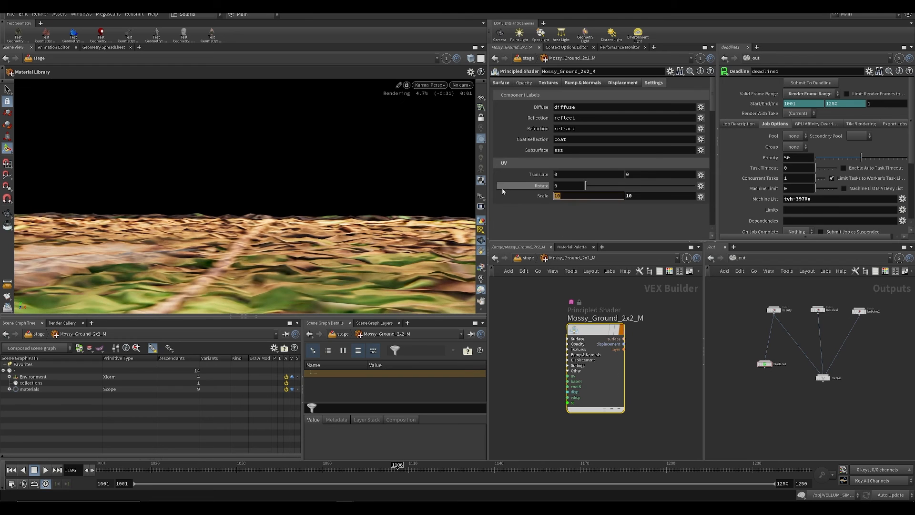
text(.1)
key(Tab)
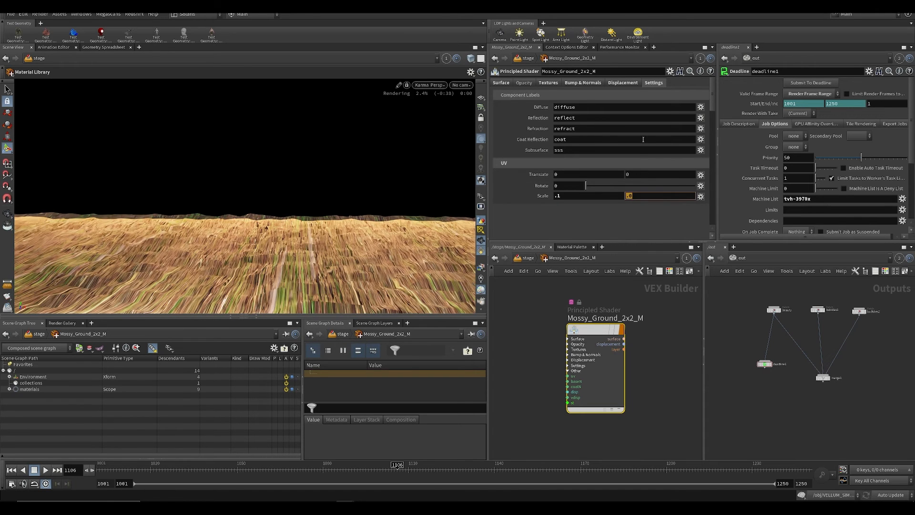
text(.1)
key(Return)
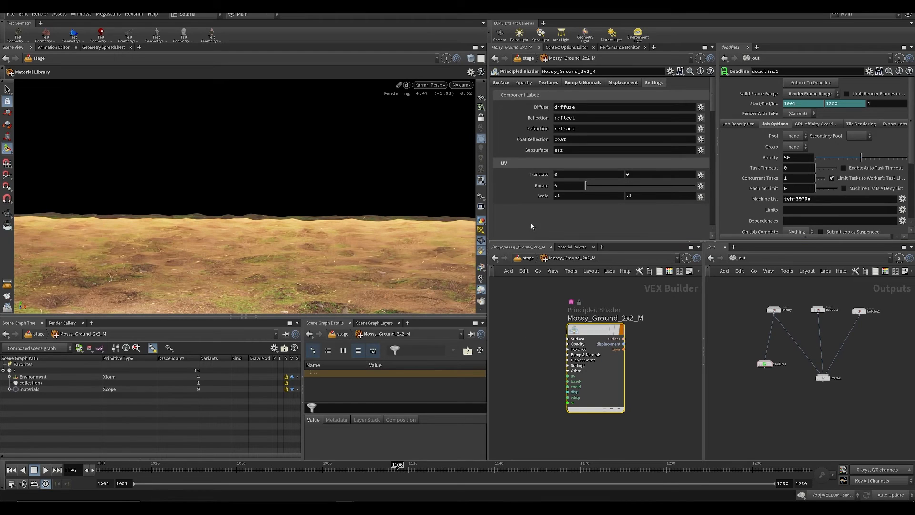
Step: Set the Mossy_Ground_2x2_M shader's UV scale to 0.2 in both directions
click(567, 198)
text(.2)
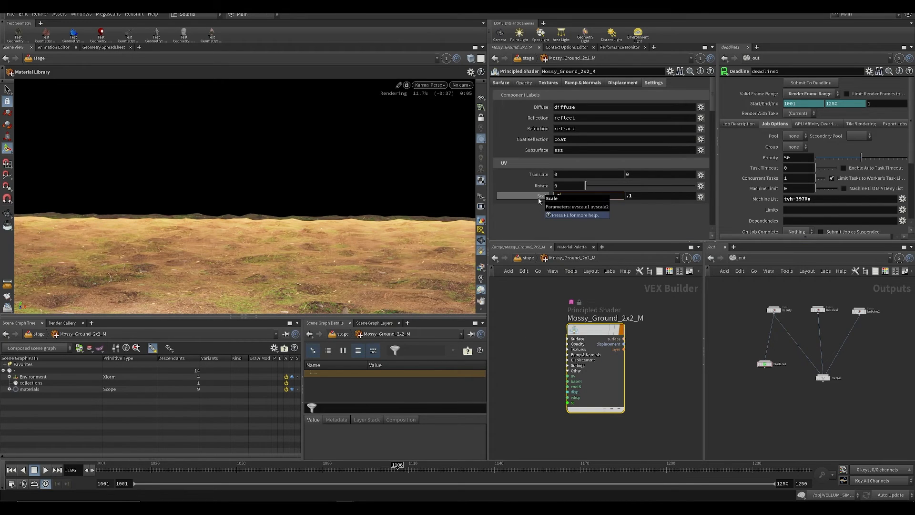
key(Tab)
text(.2)
key(Return)
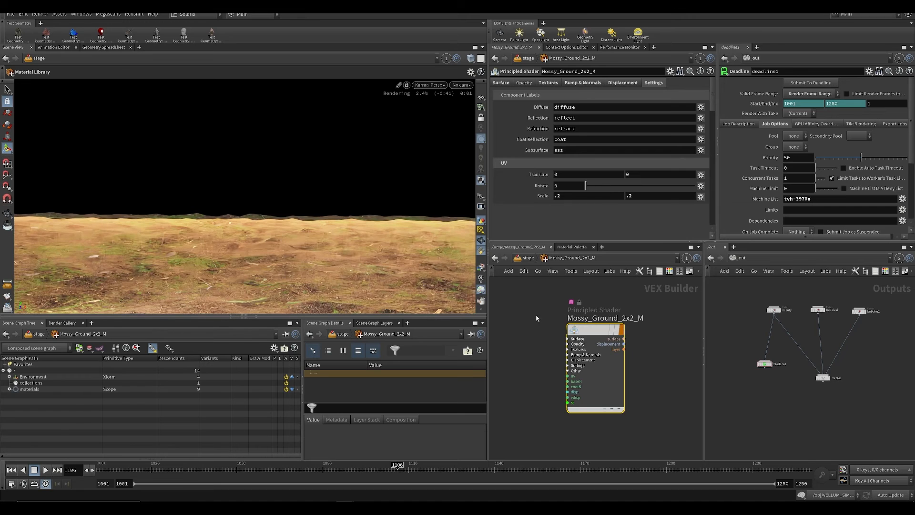
middle_drag(529, 319, 543, 308)
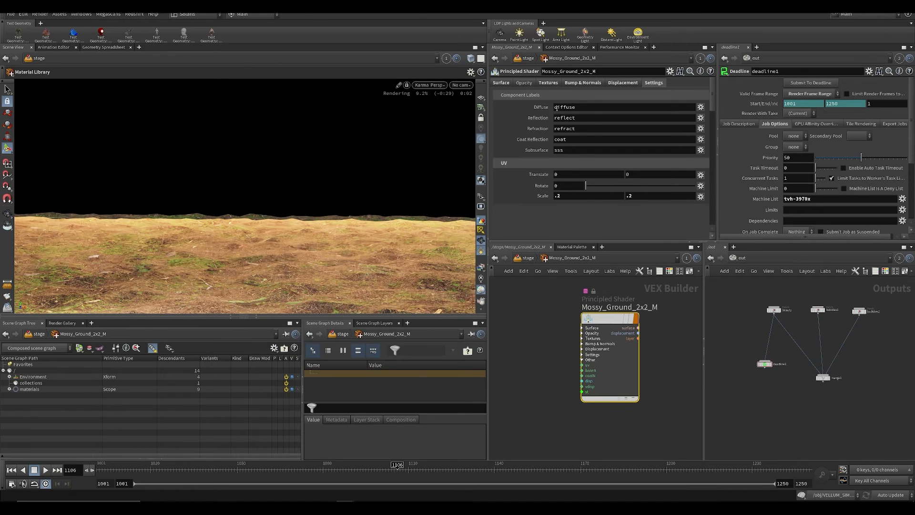
Step: Try displacement effect scales of 0.01, 0.1, 0.5 and about 0.71 on the Mossy_Ground_2x2_M shader
click(622, 83)
click(575, 217)
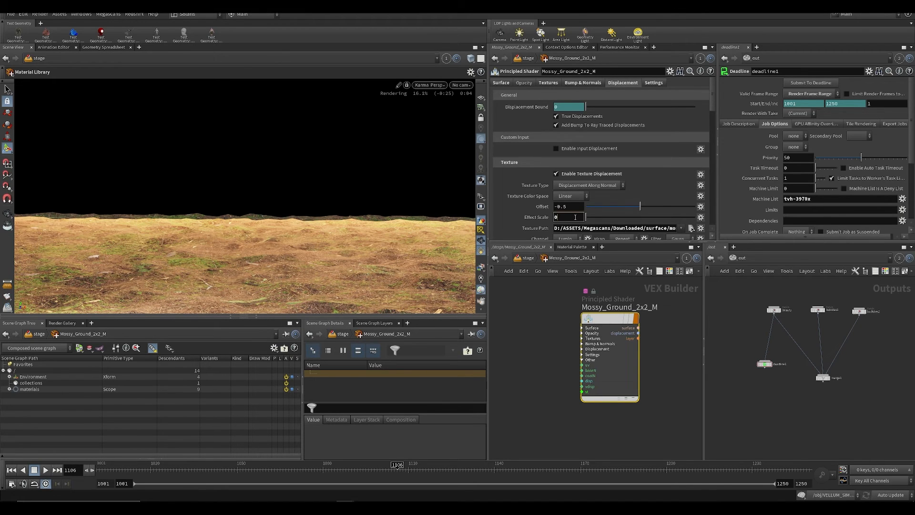
text(.01)
key(Return)
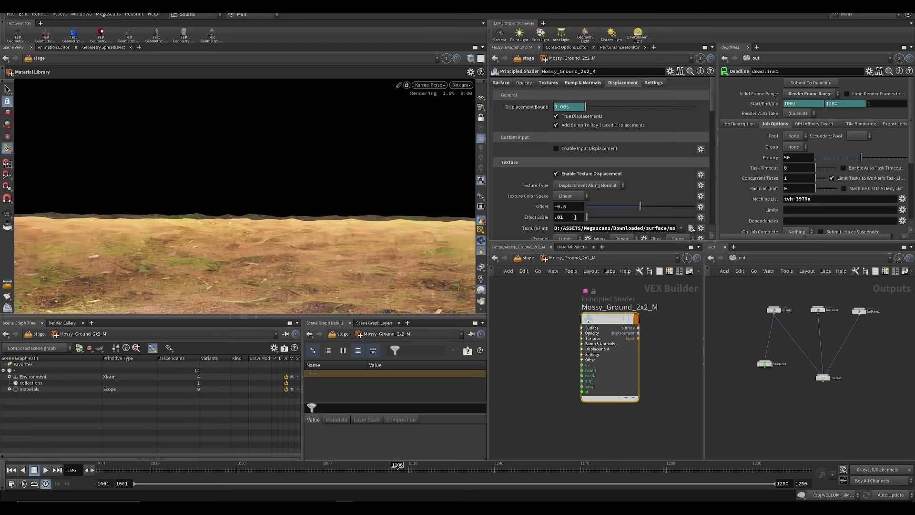
click(561, 217)
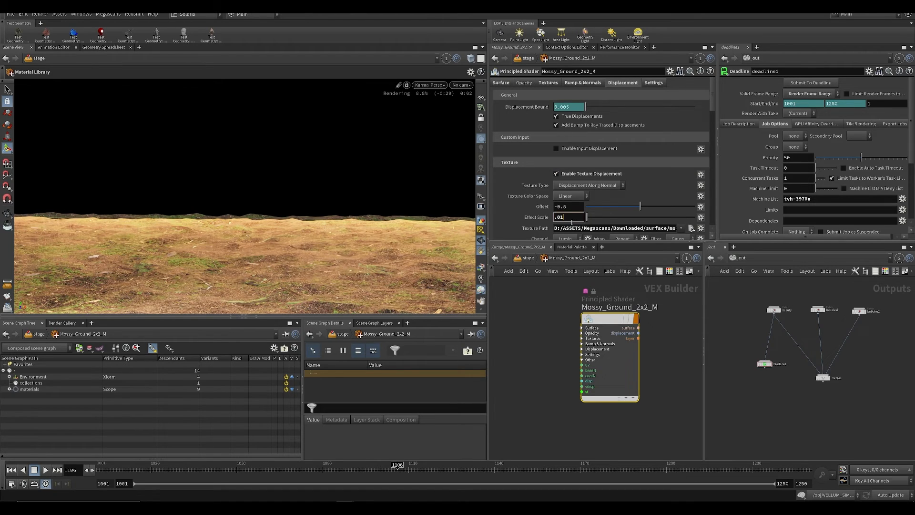
key(BackSpace)
key(Return)
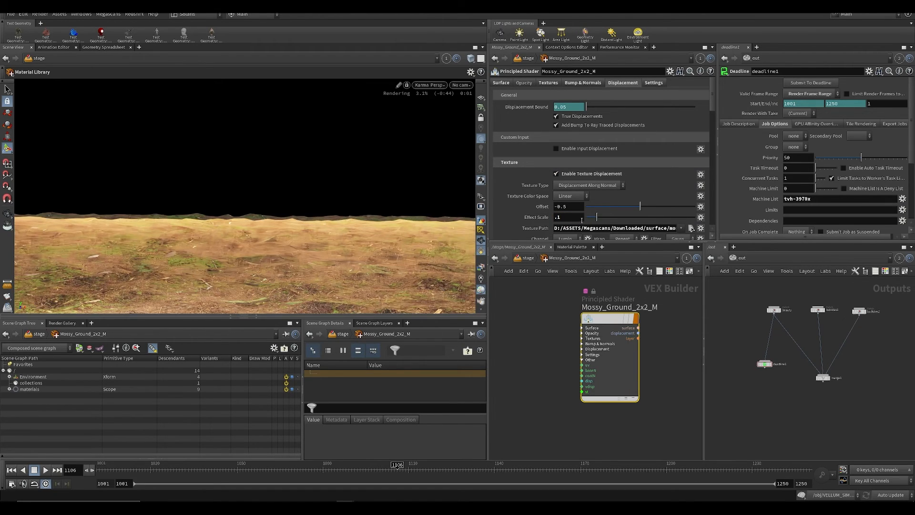
click(575, 217)
text(5)
key(Return)
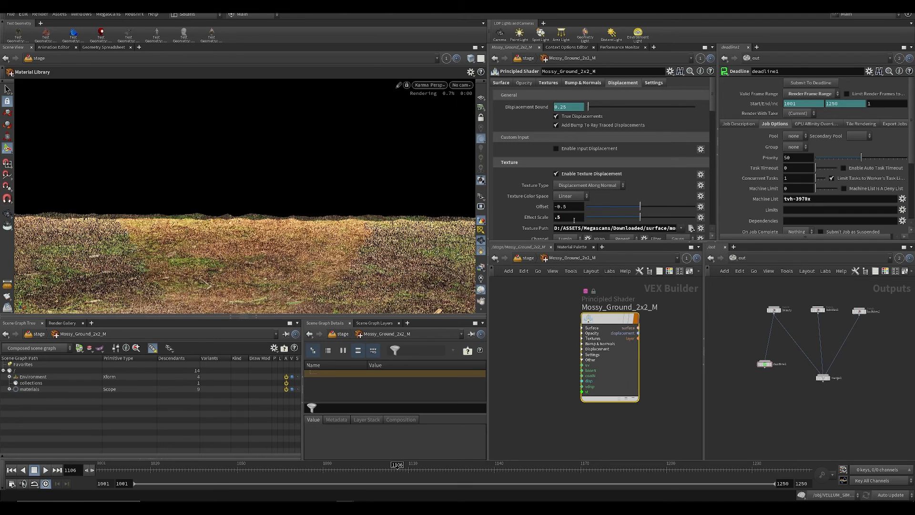
drag(594, 218, 658, 220)
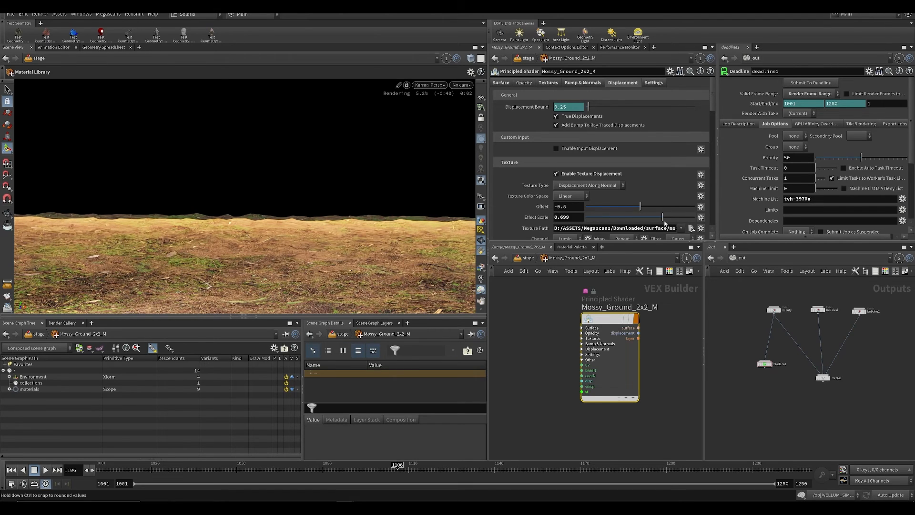
Step: Use the 4K Displacement EXR image as the moss ground's displacement texture and set the effect scale to 3
click(691, 228)
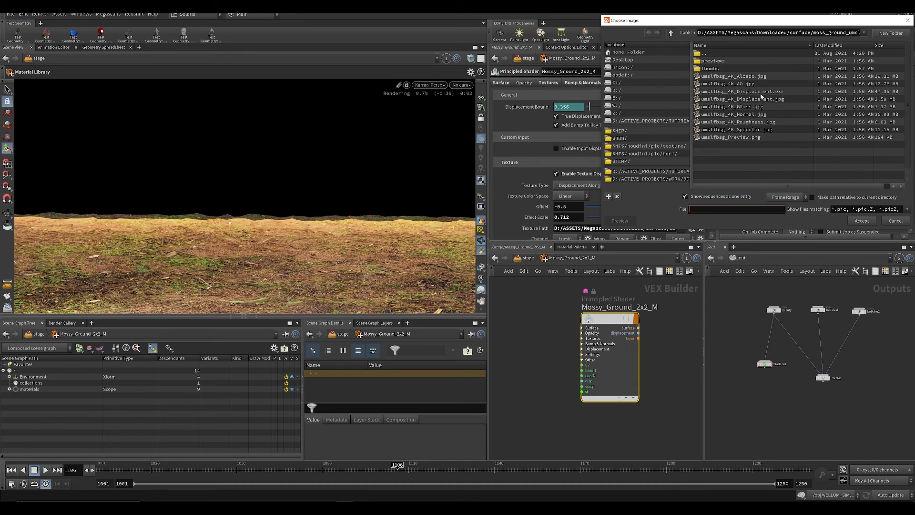
double_click(761, 91)
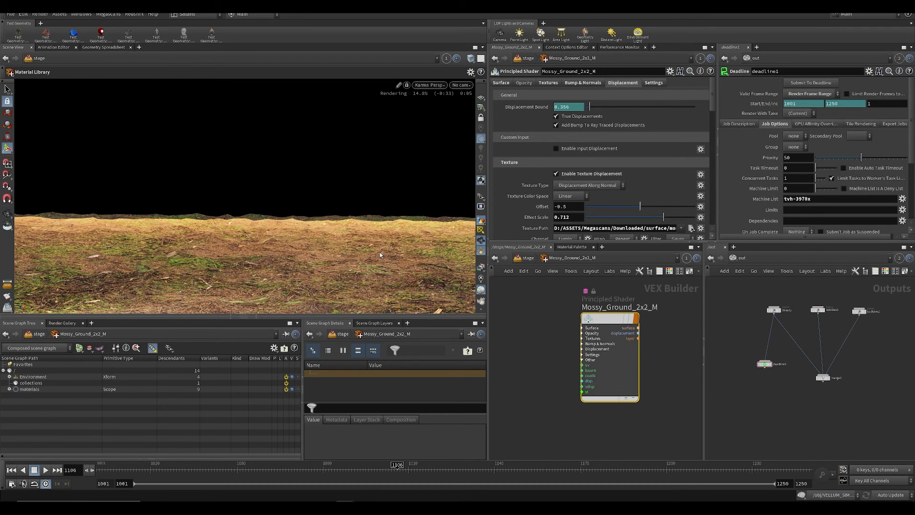
double_click(580, 218)
text(3)
key(Return)
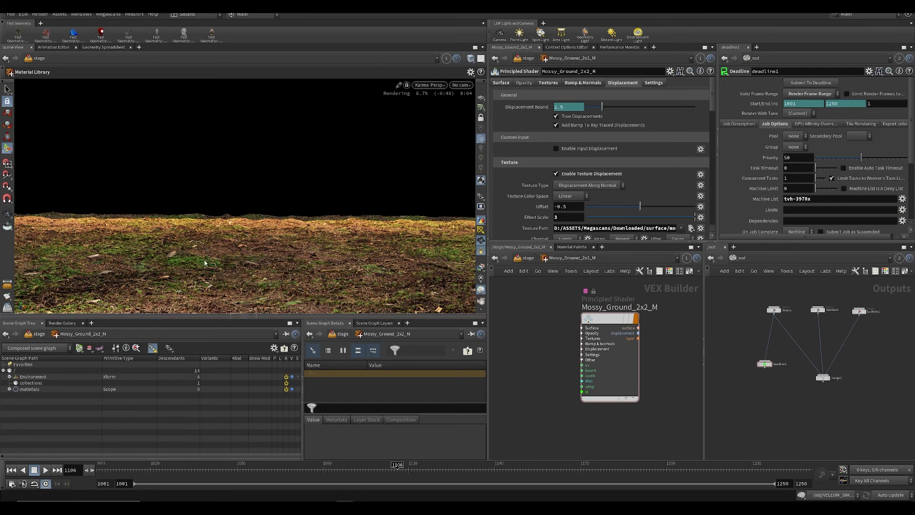
Step: Return to the stage network, display the merge5 node's full scene and look through the SH060_CAM camera
click(530, 258)
scroll(579, 388, up, 5)
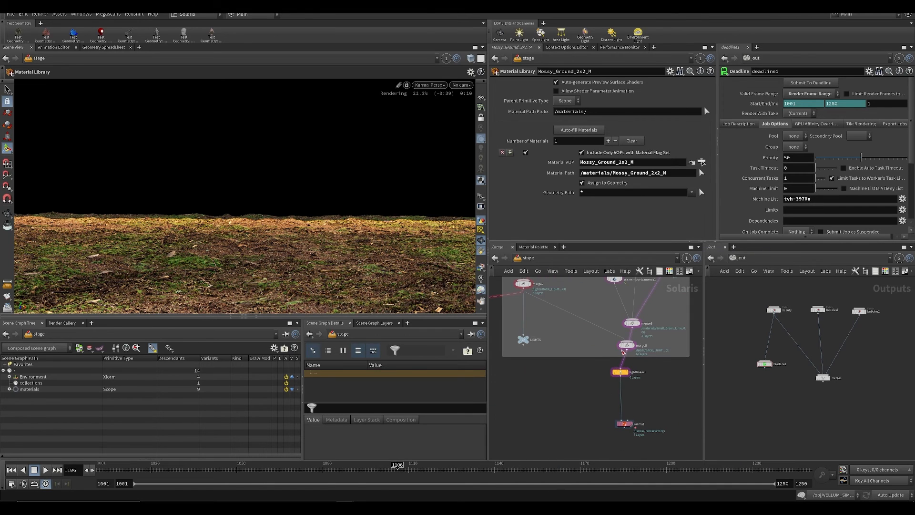
mouse_move(627, 344)
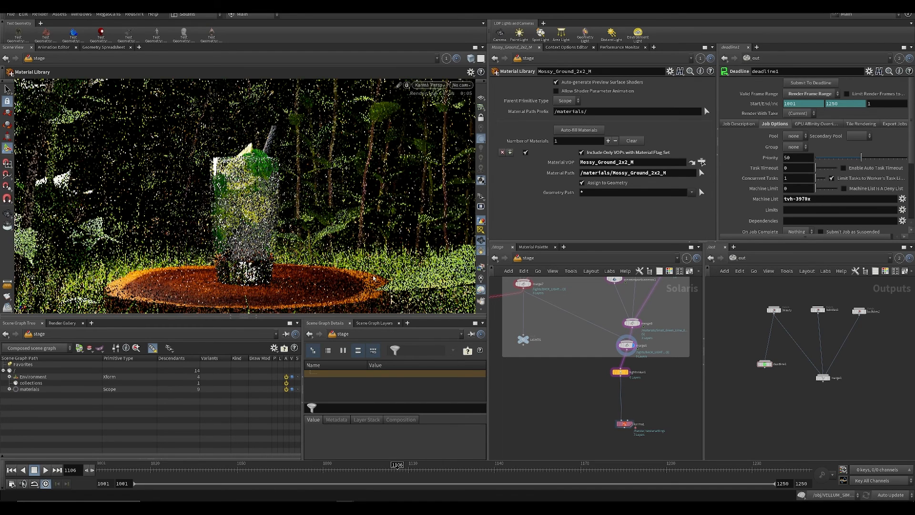
click(461, 85)
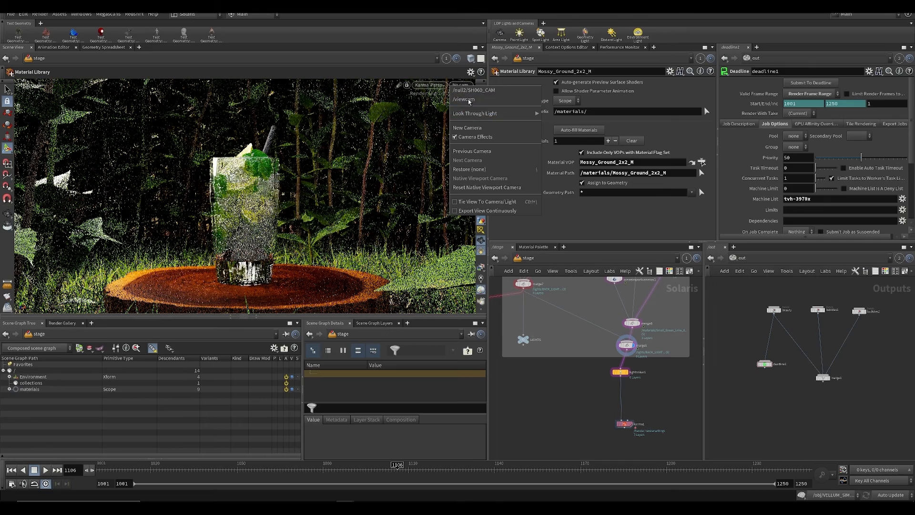
click(470, 90)
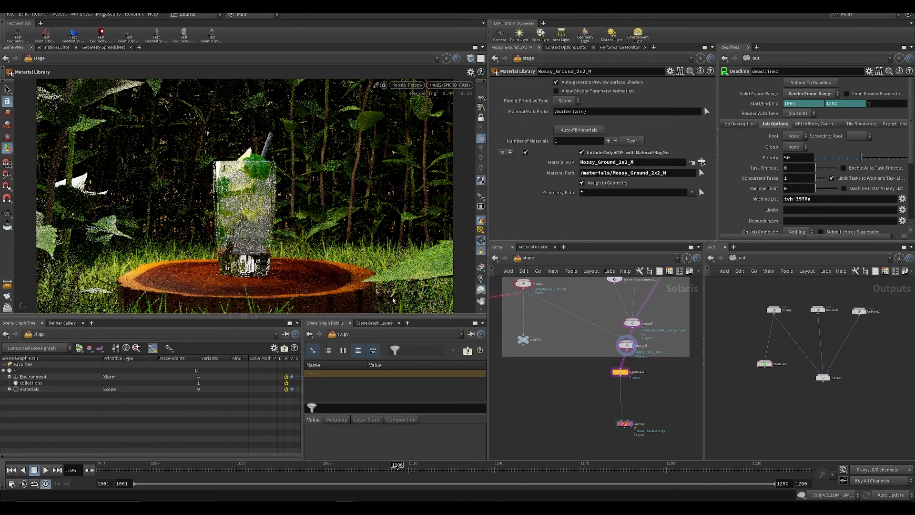
Step: Try an intensity of 80003.6 on the BACK_LIGHT node and save the scene file
middle_drag(539, 327, 585, 414)
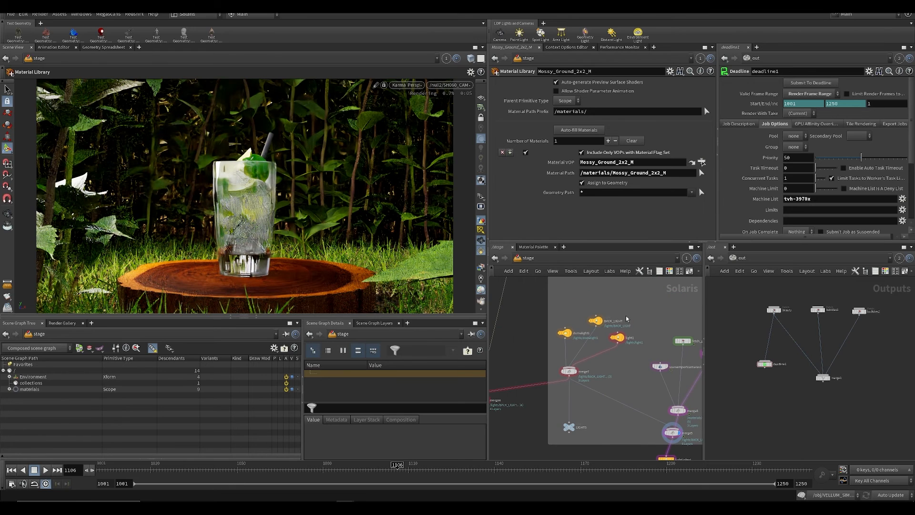
drag(629, 318, 627, 351)
drag(608, 294, 598, 327)
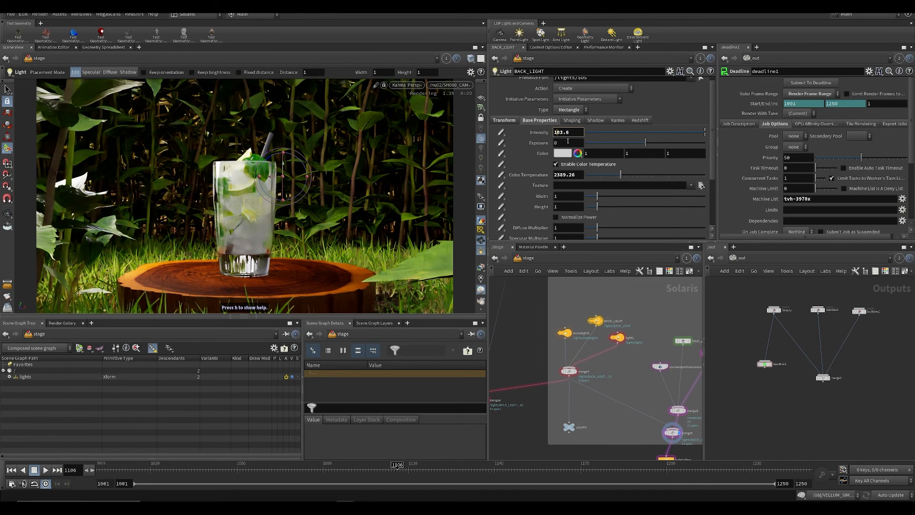
text(800)
key(Return)
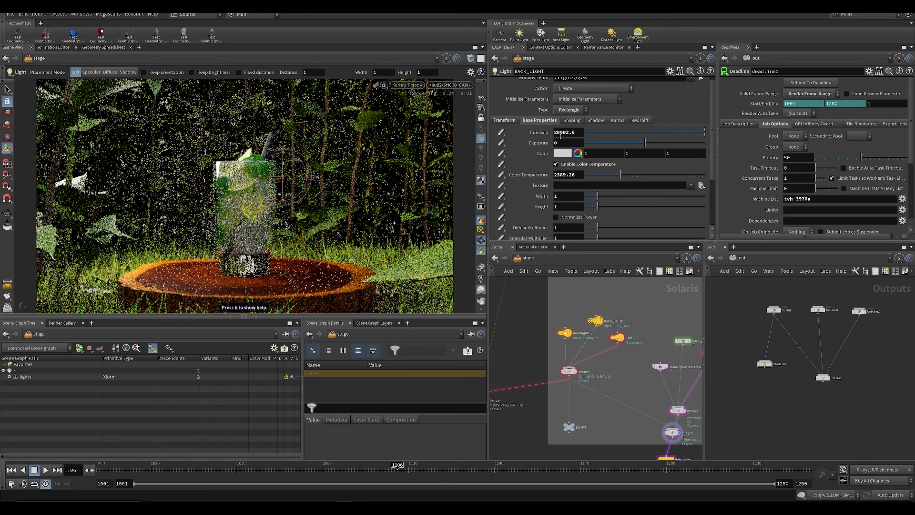
middle_drag(629, 409, 598, 348)
key(ctrl+s)
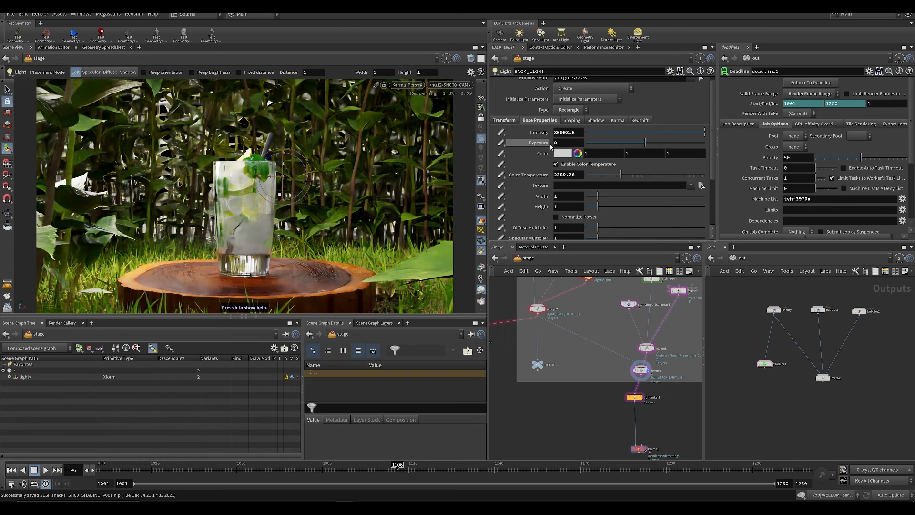
Step: Set the BACK_LIGHT intensity to 10003.6
click(556, 134)
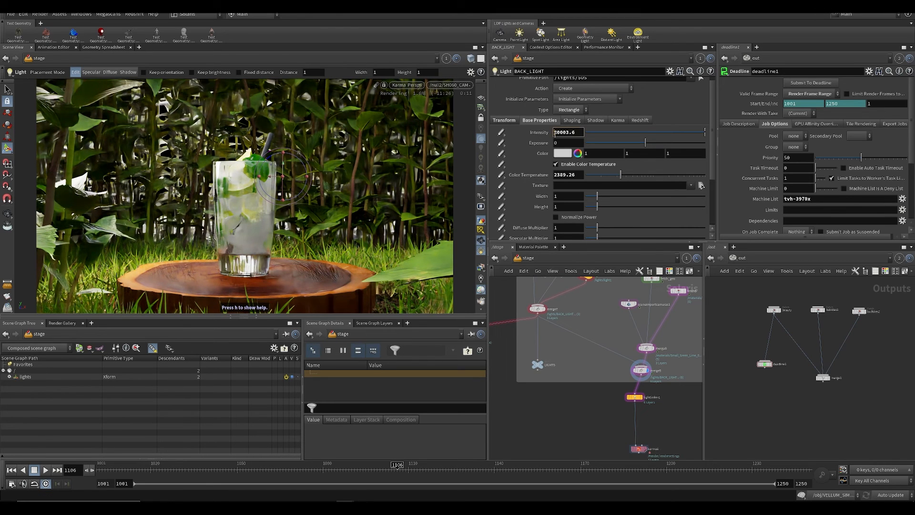
key(BackSpace)
text(1)
key(Return)
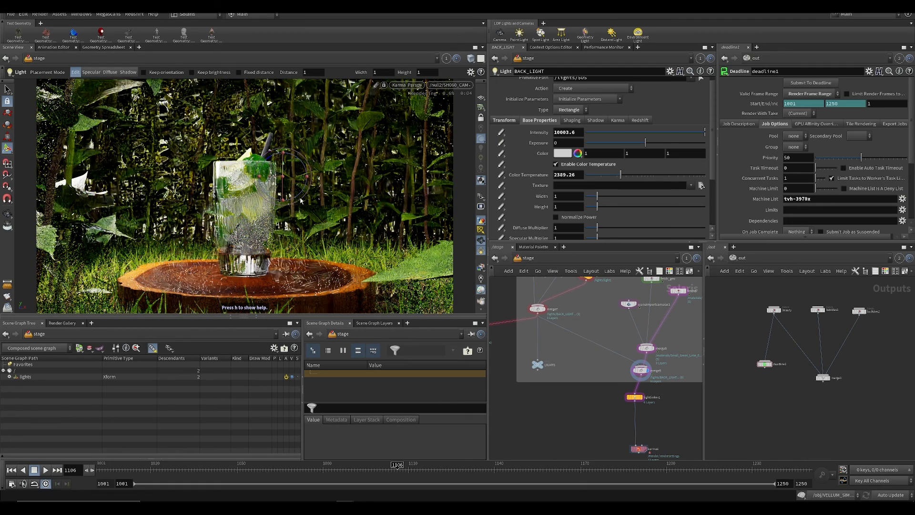
key(Escape)
Step: Open the karma1 node's render settings and align the light linker and karma1 nodes in a column beneath merge5
click(639, 448)
middle_drag(604, 448, 567, 420)
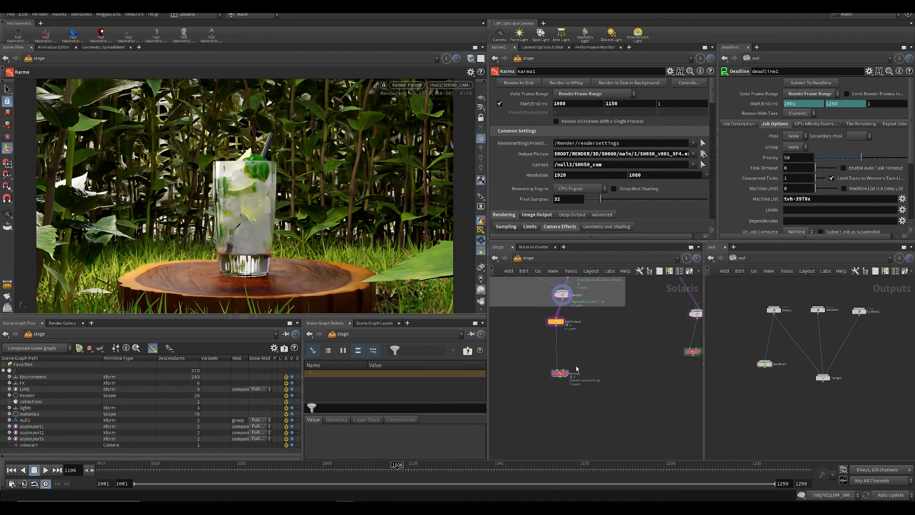
mouse_move(581, 354)
middle_down()
mouse_move(574, 369)
mouse_move(598, 332)
mouse_move(584, 346)
middle_up()
scroll(574, 369, up, 3)
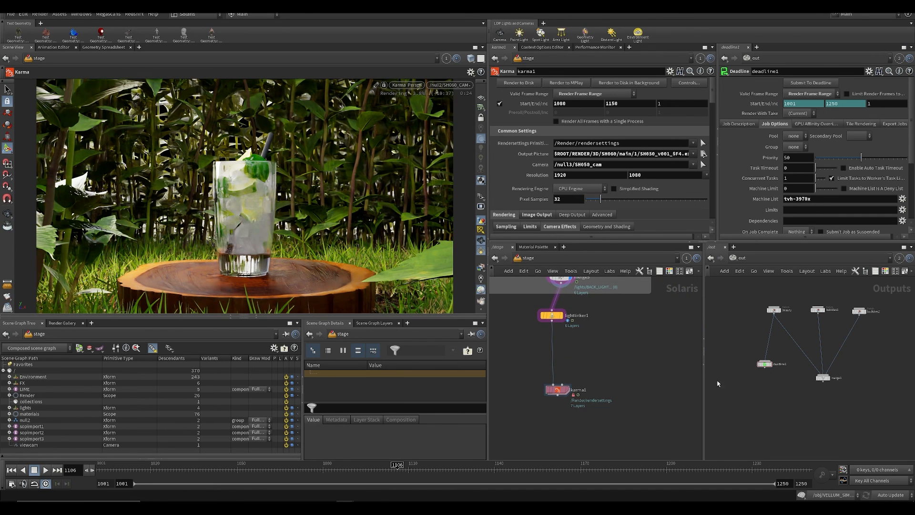
scroll(613, 352, down, 3)
middle_drag(617, 348, 607, 354)
scroll(587, 334, up, 3)
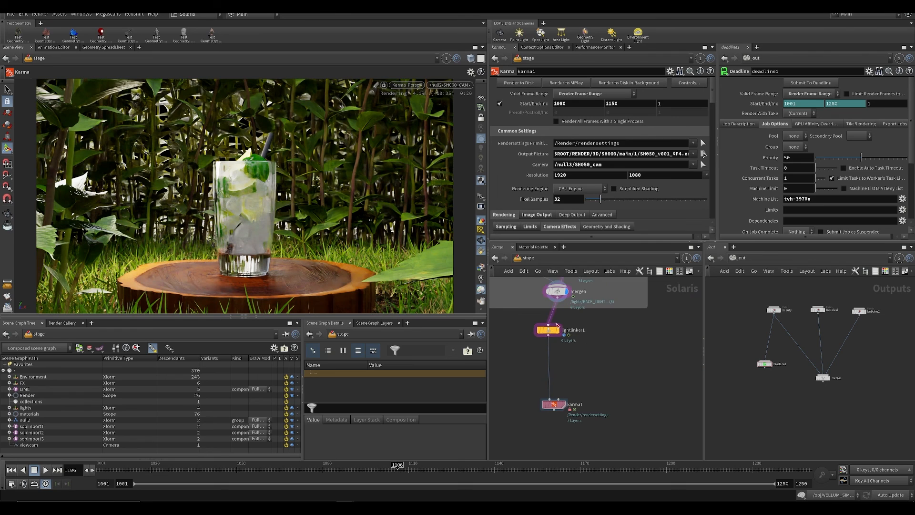
drag(557, 326, 566, 328)
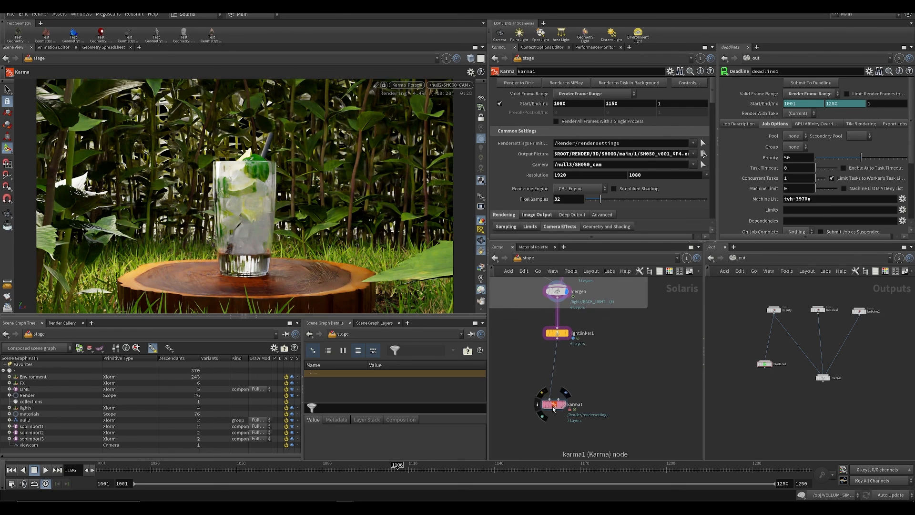
drag(554, 408, 557, 392)
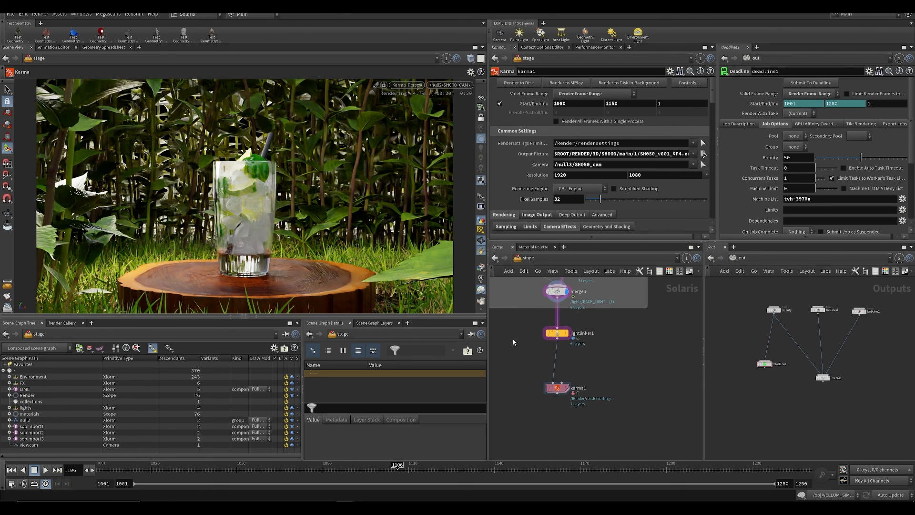